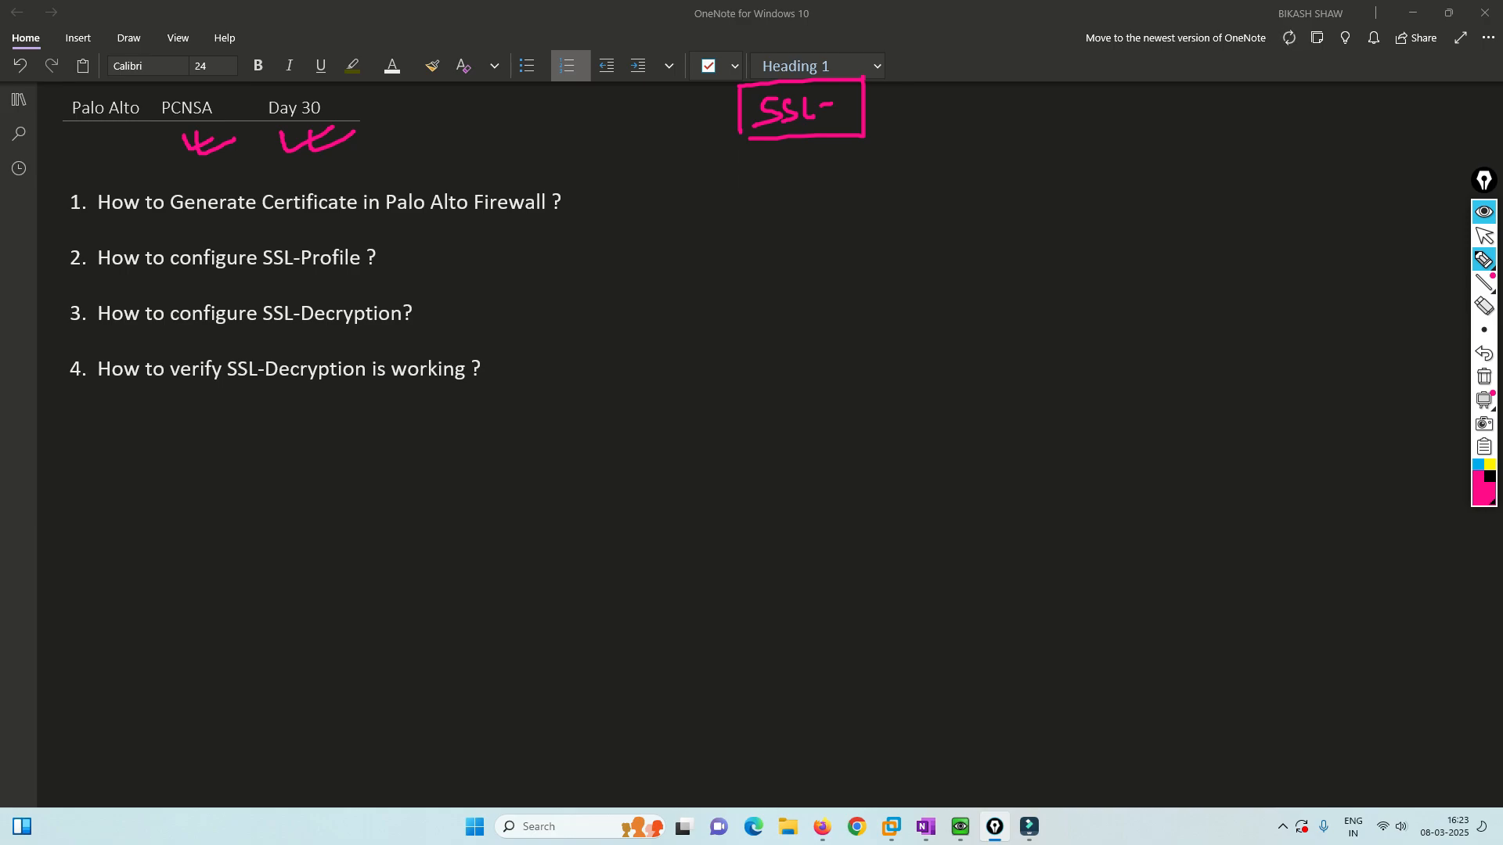
Ink an arrow at the SSL box, a circled 1, and a bracket around the four questions.
drag(953, 53, 888, 88)
mouse_move(894, 68)
mouse_down()
mouse_move(914, 138)
mouse_move(1017, 76)
mouse_up()
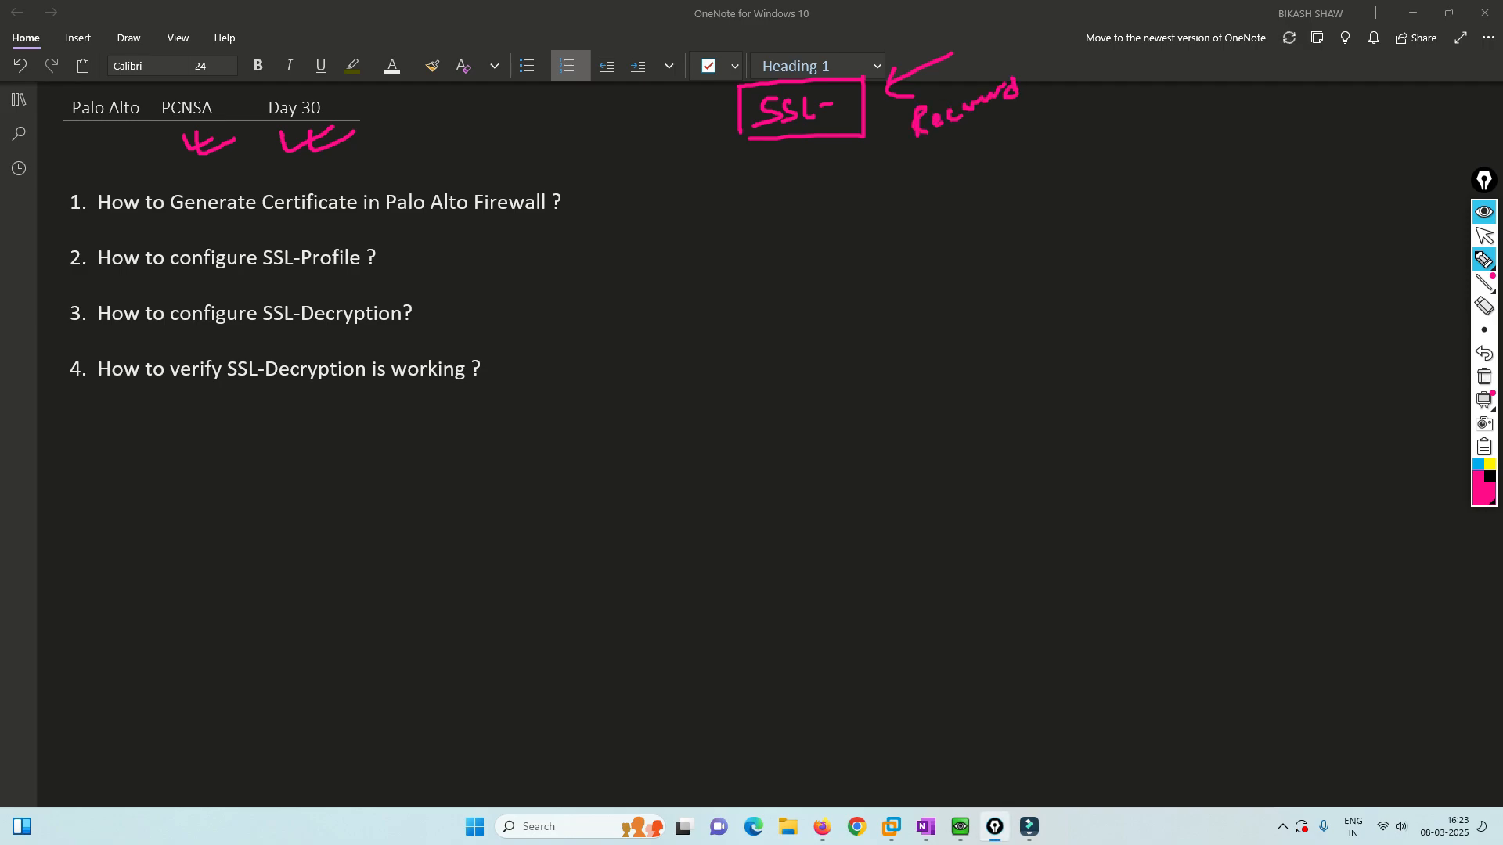
drag(1458, 76, 1457, 96)
mouse_move(1482, 49)
mouse_down()
mouse_move(1454, 44)
mouse_move(1493, 83)
mouse_move(1458, 39)
mouse_up()
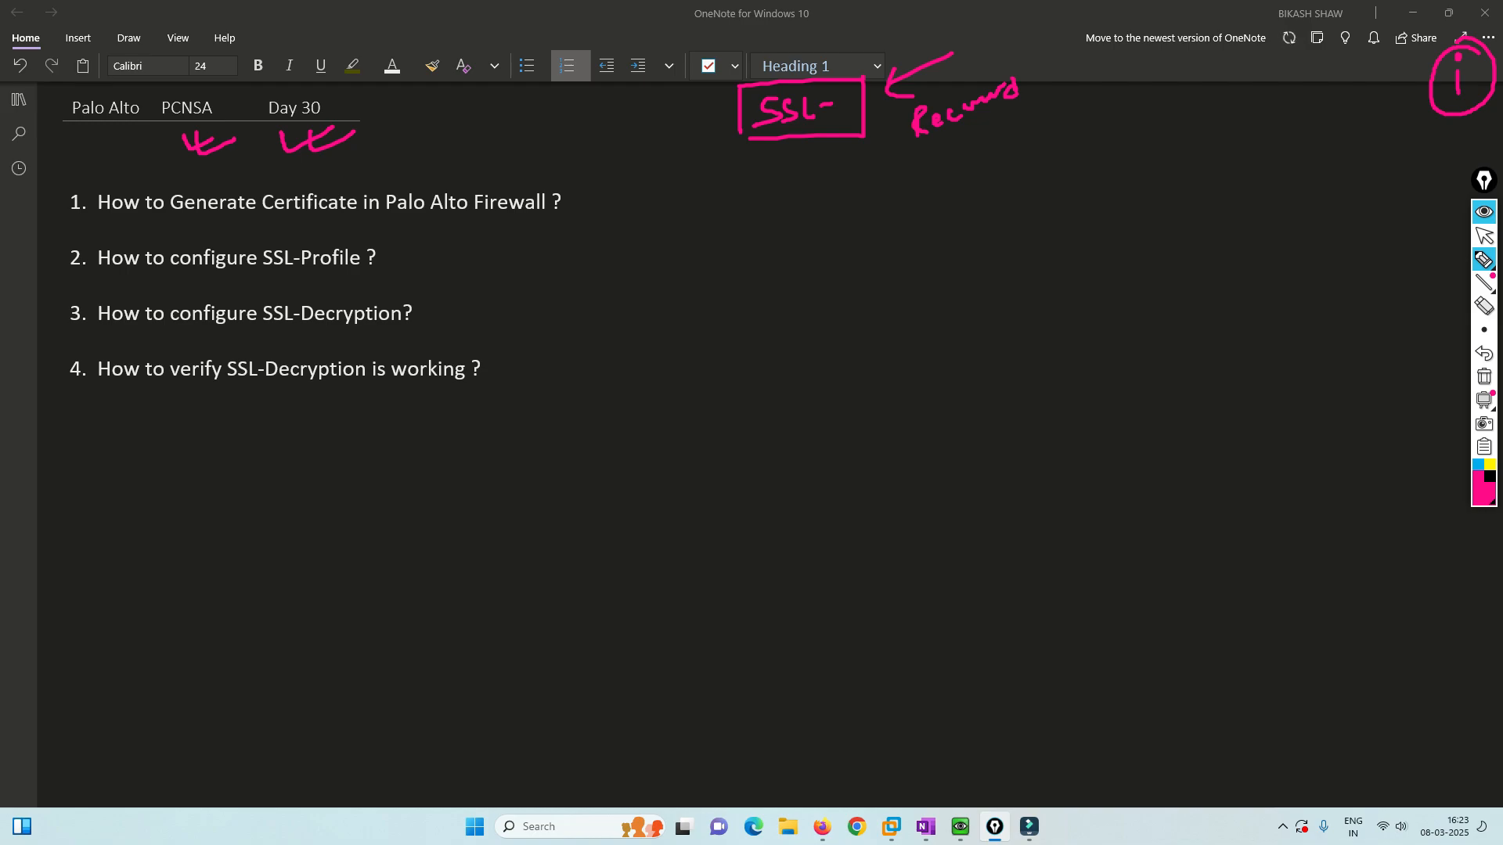
mouse_move(588, 172)
mouse_down()
mouse_move(596, 257)
mouse_move(562, 357)
mouse_up()
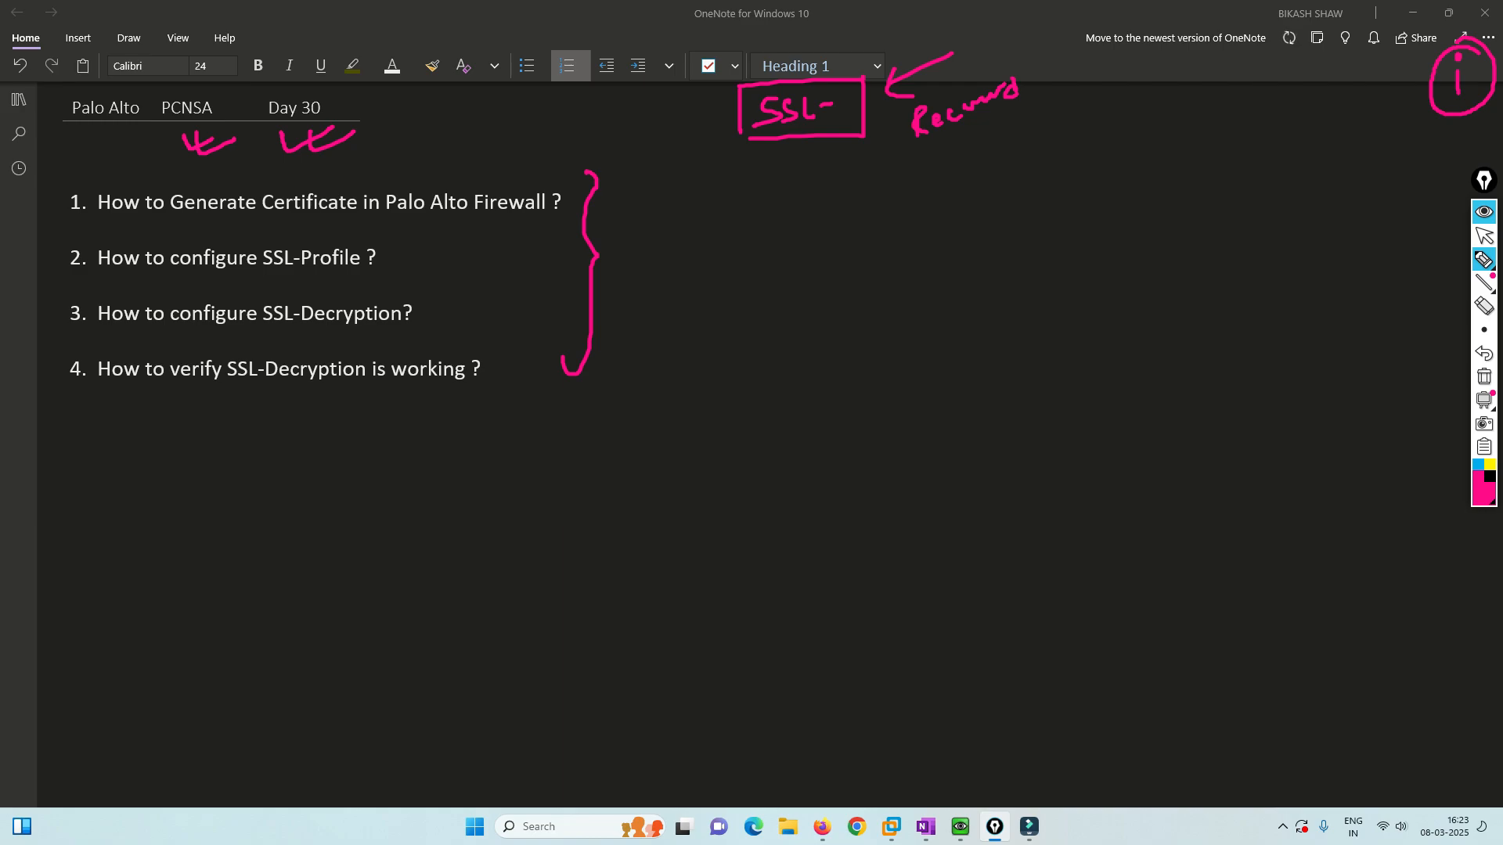
drag(489, 185, 534, 162)
Underline Generate Certificate, SSL-Profile and both SSL-Decryption items, writing SSL above question 1.
drag(196, 221, 343, 223)
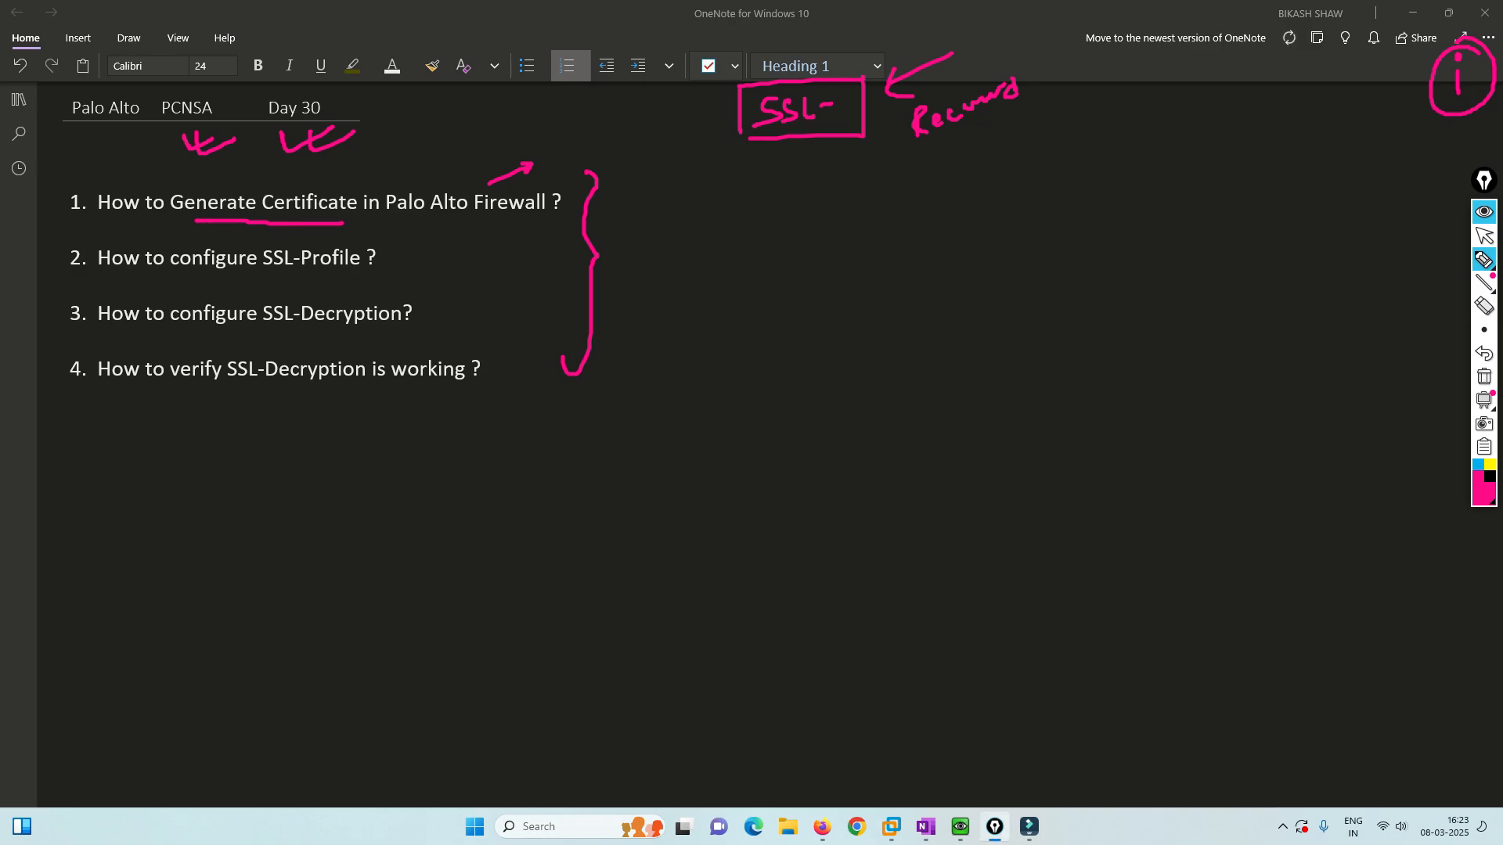
mouse_move(390, 165)
mouse_down()
mouse_move(381, 187)
mouse_move(398, 182)
mouse_up()
mouse_move(418, 157)
mouse_down()
mouse_move(421, 176)
mouse_move(434, 171)
mouse_up()
drag(186, 275, 328, 279)
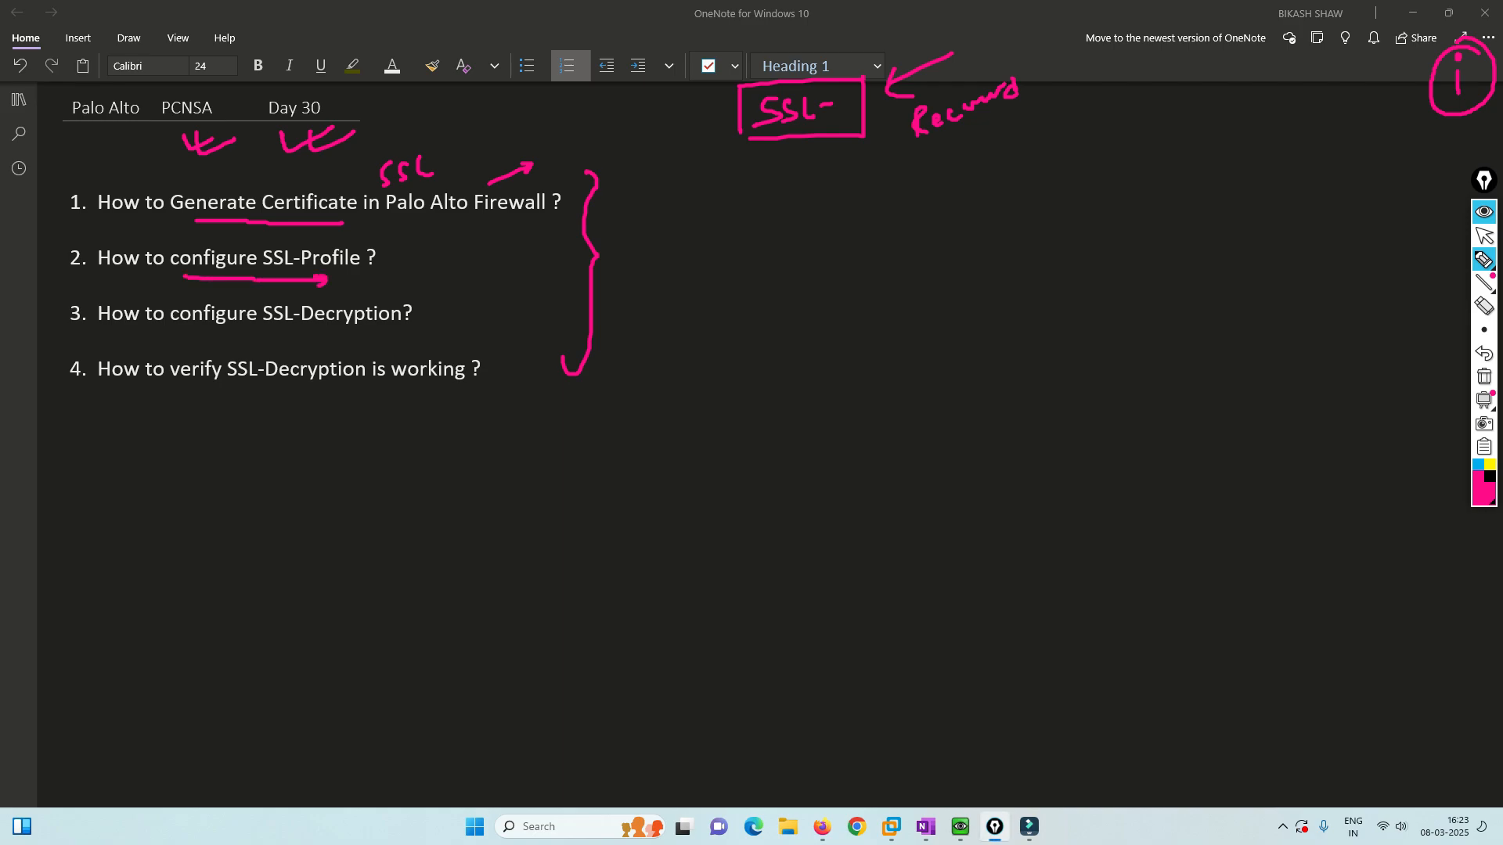
drag(234, 334, 357, 337)
drag(217, 398, 318, 392)
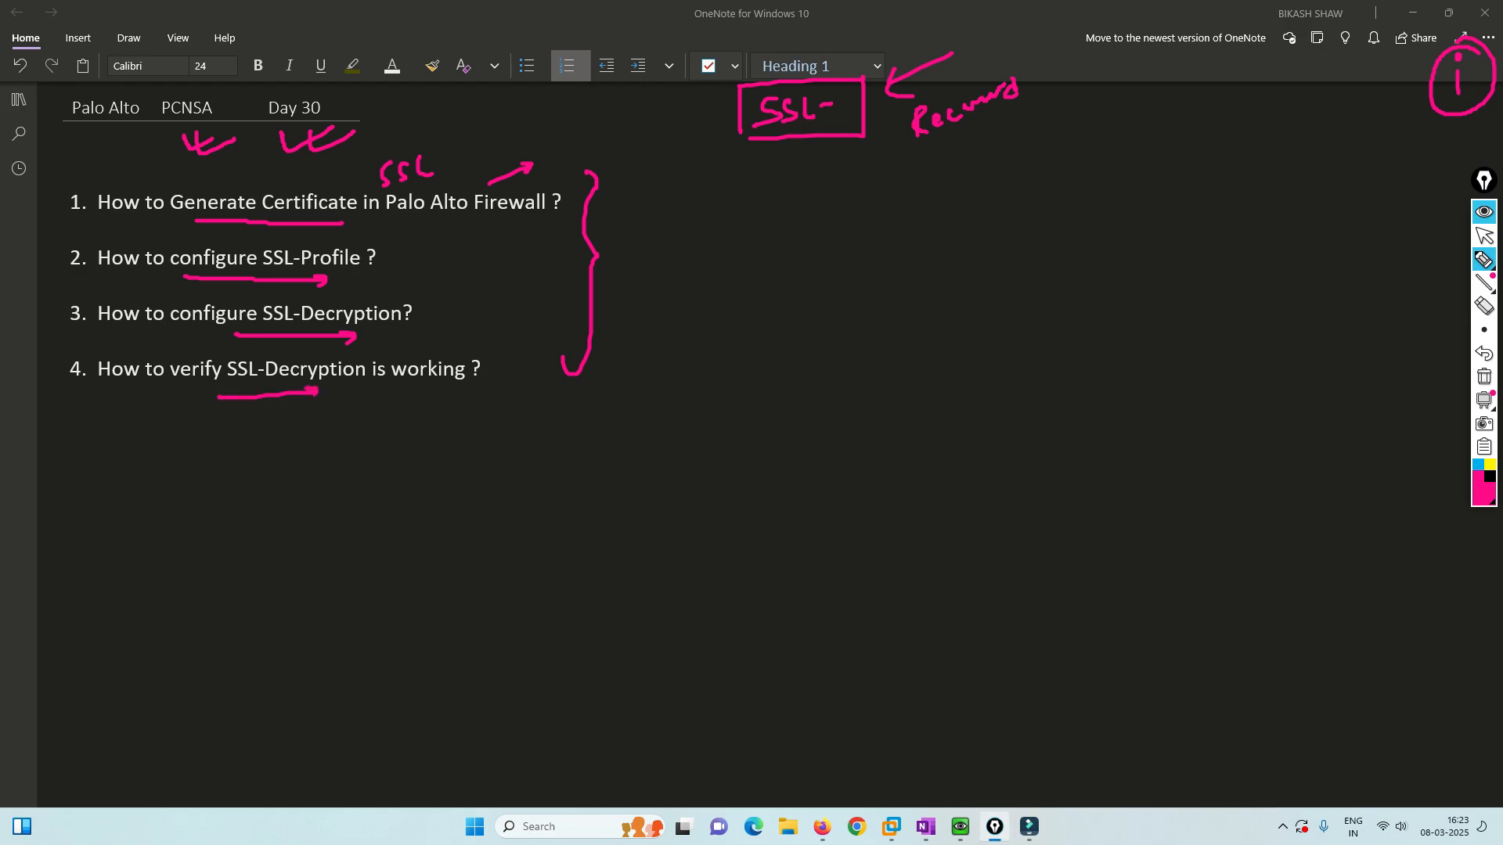
Write and circle two 'end' notes beside the brace with an arrow toward Int.
drag(594, 294, 664, 274)
drag(675, 260, 678, 279)
mouse_move(689, 249)
mouse_down()
mouse_move(649, 246)
mouse_move(688, 245)
mouse_move(692, 310)
mouse_move(706, 307)
mouse_up()
drag(653, 354, 684, 349)
drag(695, 334, 692, 354)
mouse_move(664, 335)
mouse_down()
mouse_move(698, 327)
mouse_move(667, 334)
mouse_up()
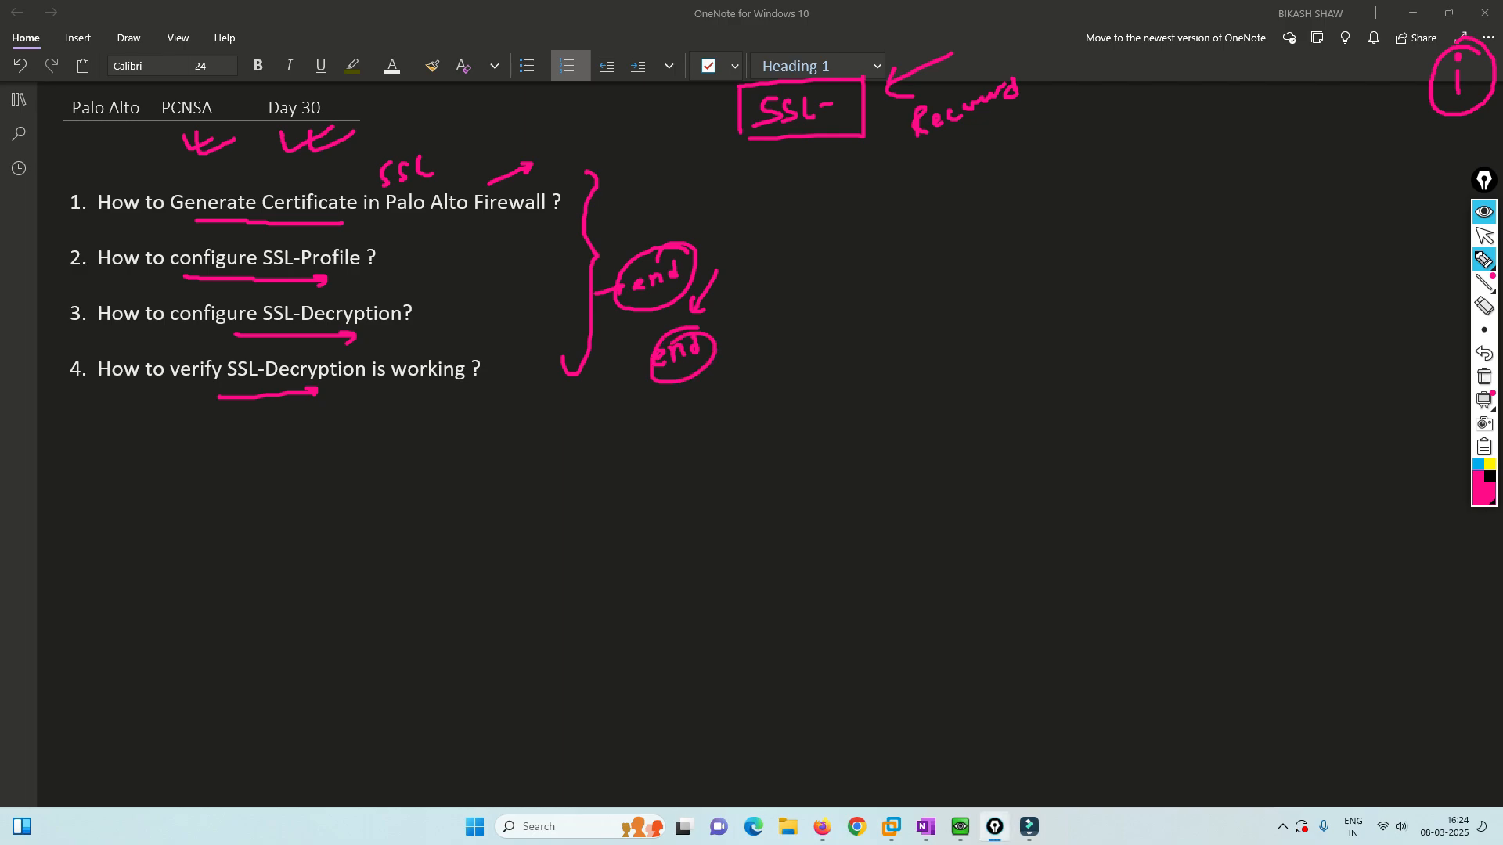
mouse_move(718, 349)
mouse_down()
mouse_move(775, 319)
mouse_move(776, 347)
mouse_move(800, 329)
mouse_up()
mouse_move(806, 308)
mouse_down()
mouse_move(801, 368)
mouse_move(812, 363)
mouse_up()
Draw an ellipse below Int containing 'Real' and add a circled Sub note.
mouse_move(741, 442)
mouse_down()
mouse_move(782, 395)
mouse_move(868, 439)
mouse_move(742, 444)
mouse_up()
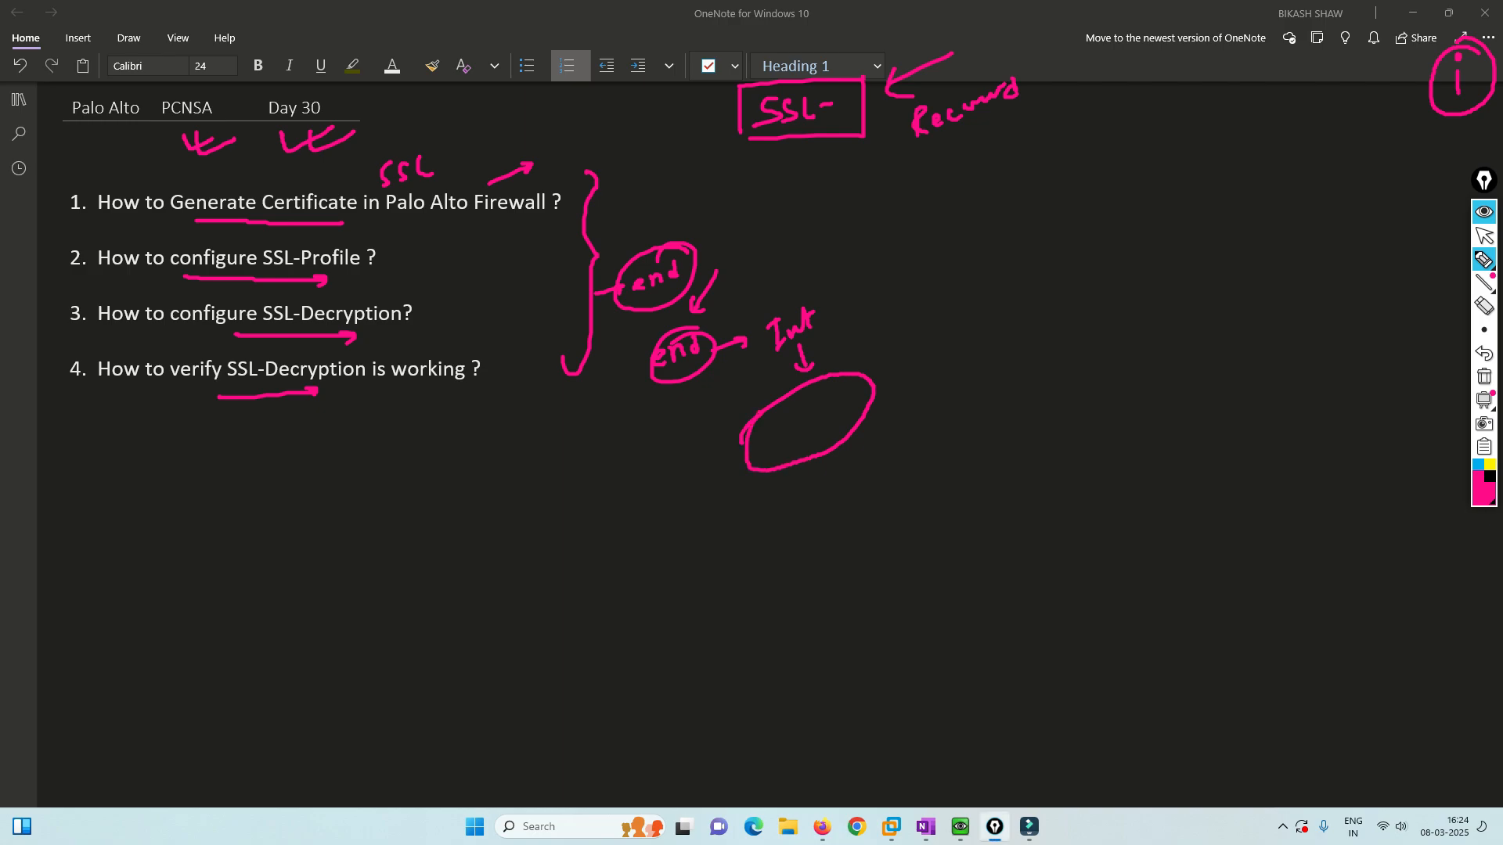
drag(780, 420, 778, 450)
drag(781, 415, 815, 427)
mouse_move(818, 411)
mouse_down()
mouse_move(828, 423)
mouse_move(839, 401)
mouse_up()
mouse_move(844, 380)
mouse_down()
mouse_move(832, 509)
mouse_move(860, 498)
mouse_up()
mouse_move(866, 462)
mouse_down()
mouse_move(879, 494)
mouse_move(892, 458)
mouse_move(928, 443)
mouse_up()
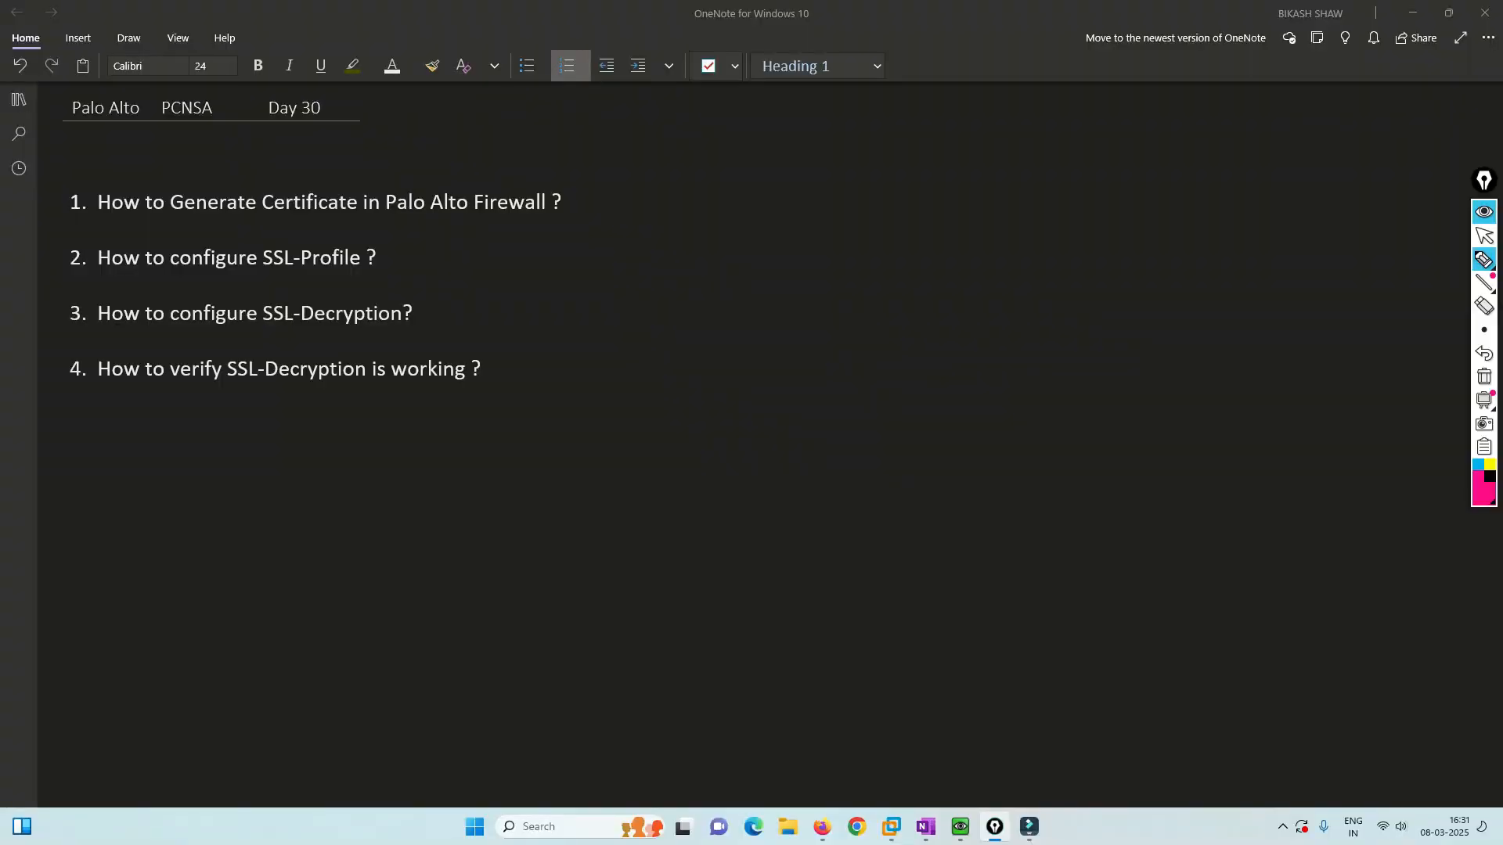
Ink dashes beside the four questions, a bracket with an arrow, and write 'Cert'.
drag(570, 200, 605, 187)
drag(387, 264, 407, 255)
drag(422, 313, 439, 309)
drag(505, 356, 527, 347)
drag(629, 164, 620, 344)
drag(640, 264, 707, 222)
drag(710, 233, 726, 212)
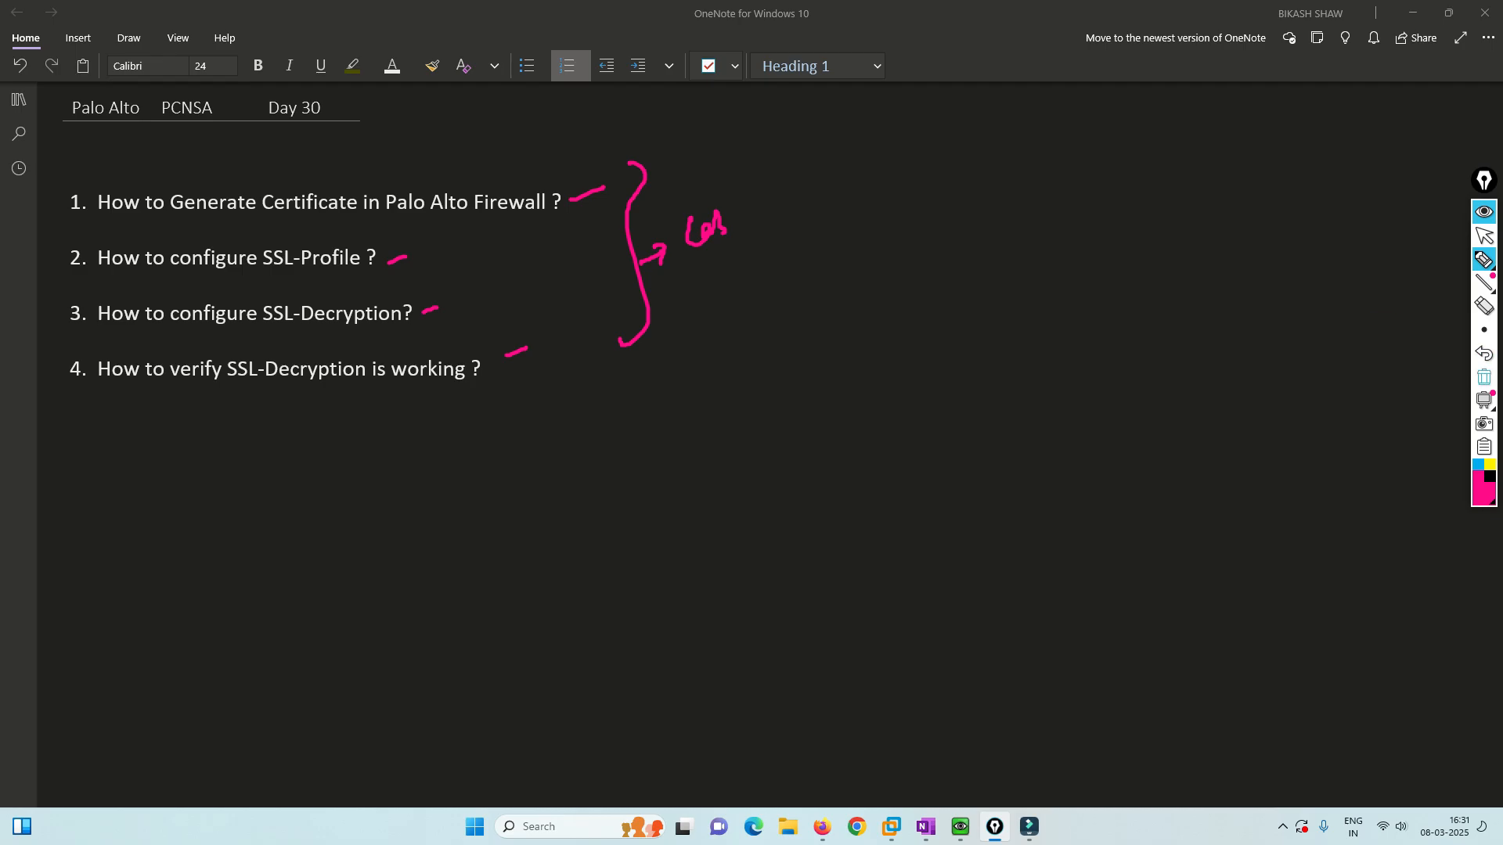
Clear the ink and bring up the EVE lab topology in the browser.
click(1484, 377)
click(1484, 236)
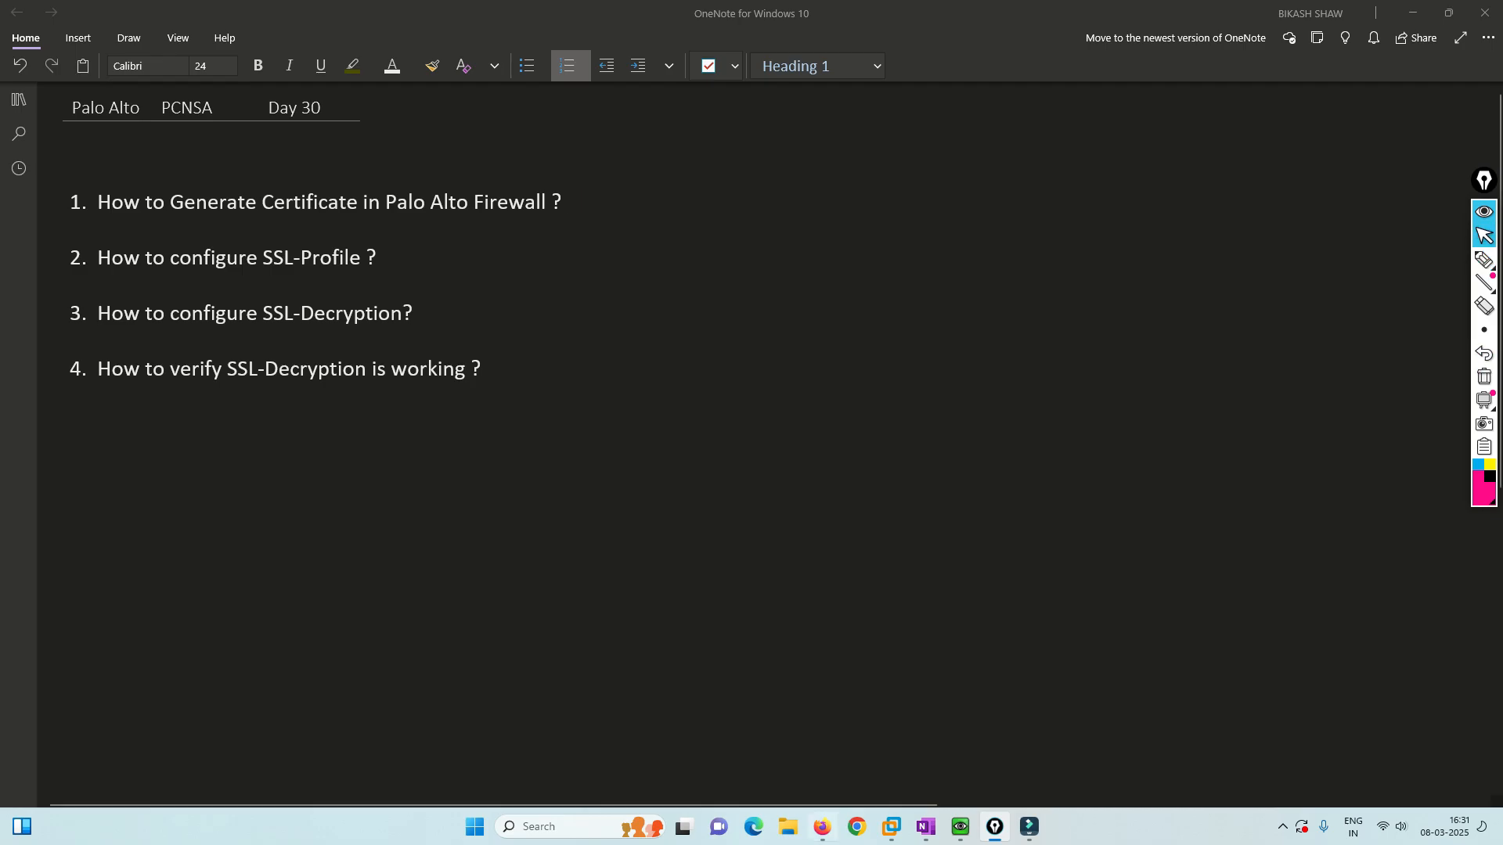
click(822, 827)
click(1484, 259)
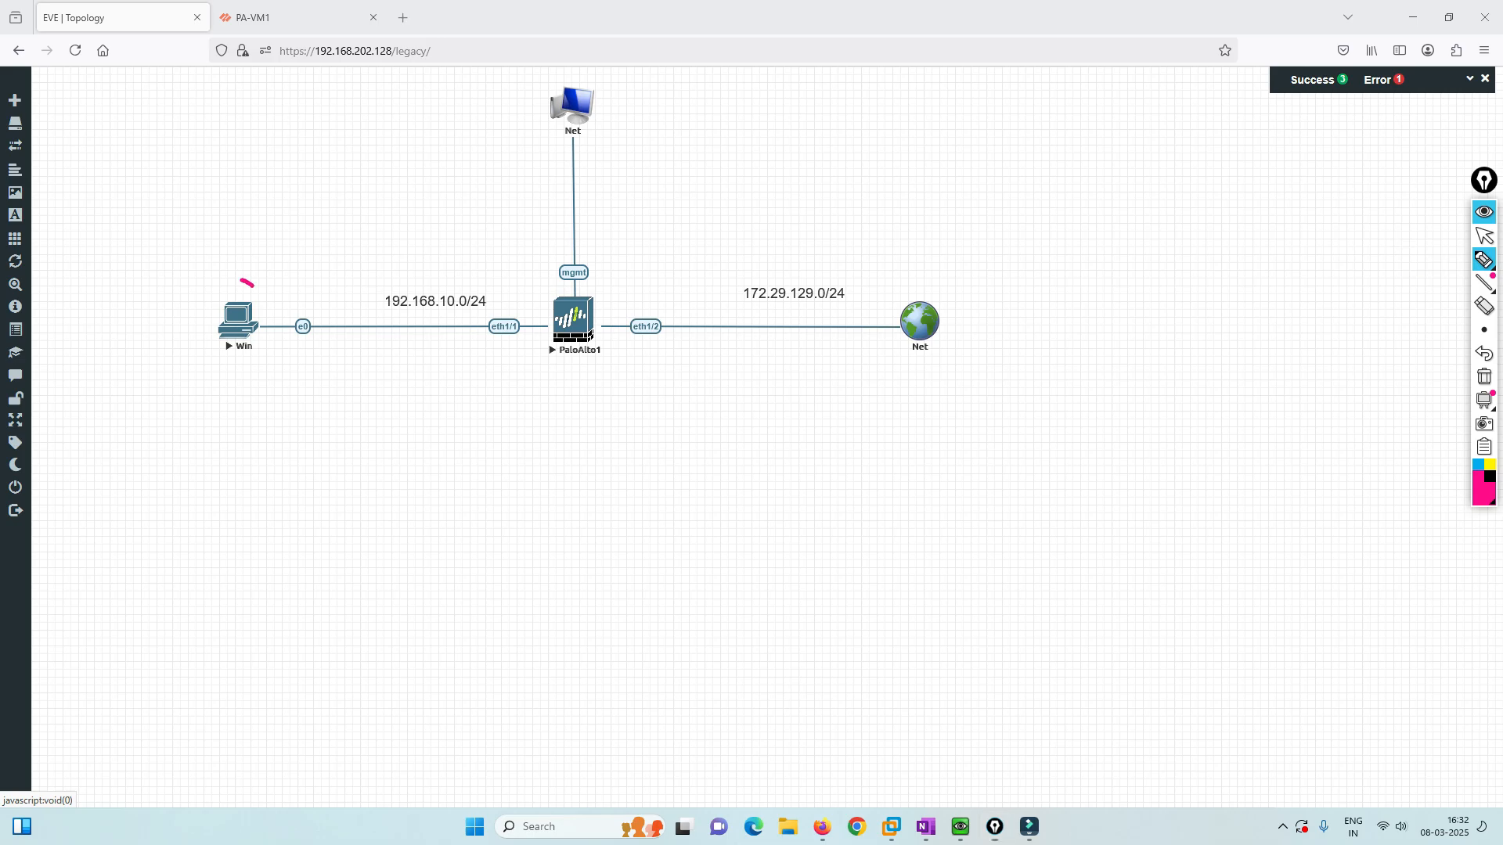
Circle the Win node as the test PC and 192.168.10.0/24 as the inside network.
mouse_move(239, 282)
mouse_down()
mouse_move(266, 368)
mouse_move(241, 283)
mouse_up()
mouse_move(223, 256)
mouse_down()
mouse_move(222, 242)
mouse_move(224, 270)
mouse_up()
drag(235, 252, 230, 264)
mouse_move(237, 254)
mouse_down()
mouse_move(250, 243)
mouse_move(245, 260)
mouse_up()
mouse_move(259, 228)
mouse_down()
mouse_move(260, 249)
mouse_move(311, 227)
mouse_up()
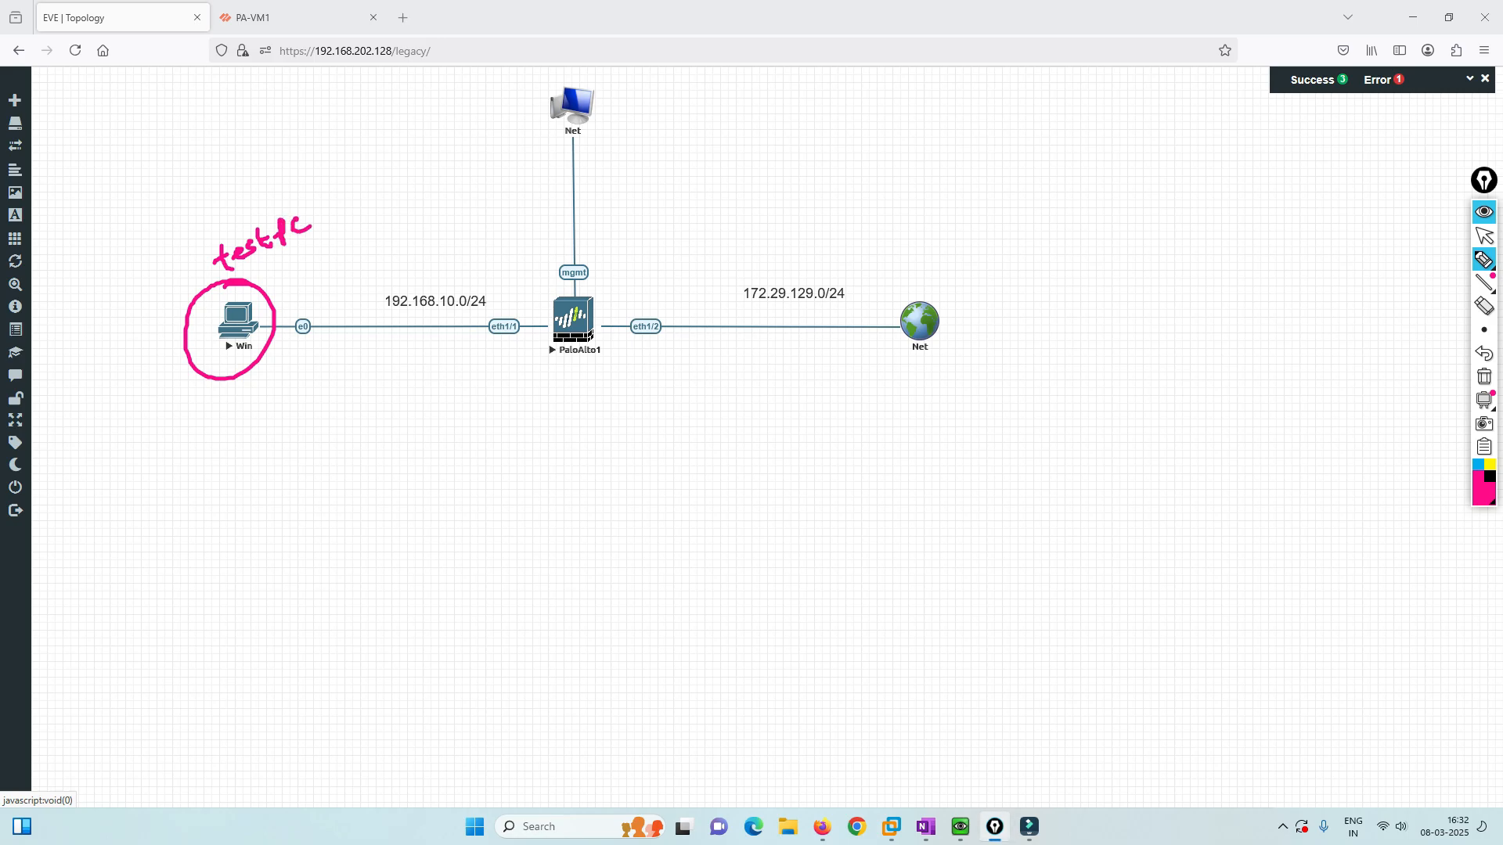
mouse_move(371, 307)
mouse_down()
mouse_move(501, 298)
mouse_move(377, 290)
mouse_move(443, 250)
mouse_up()
mouse_move(433, 253)
mouse_down()
mouse_move(430, 270)
mouse_move(449, 261)
mouse_up()
mouse_move(453, 244)
mouse_down()
mouse_move(453, 266)
mouse_move(468, 249)
mouse_up()
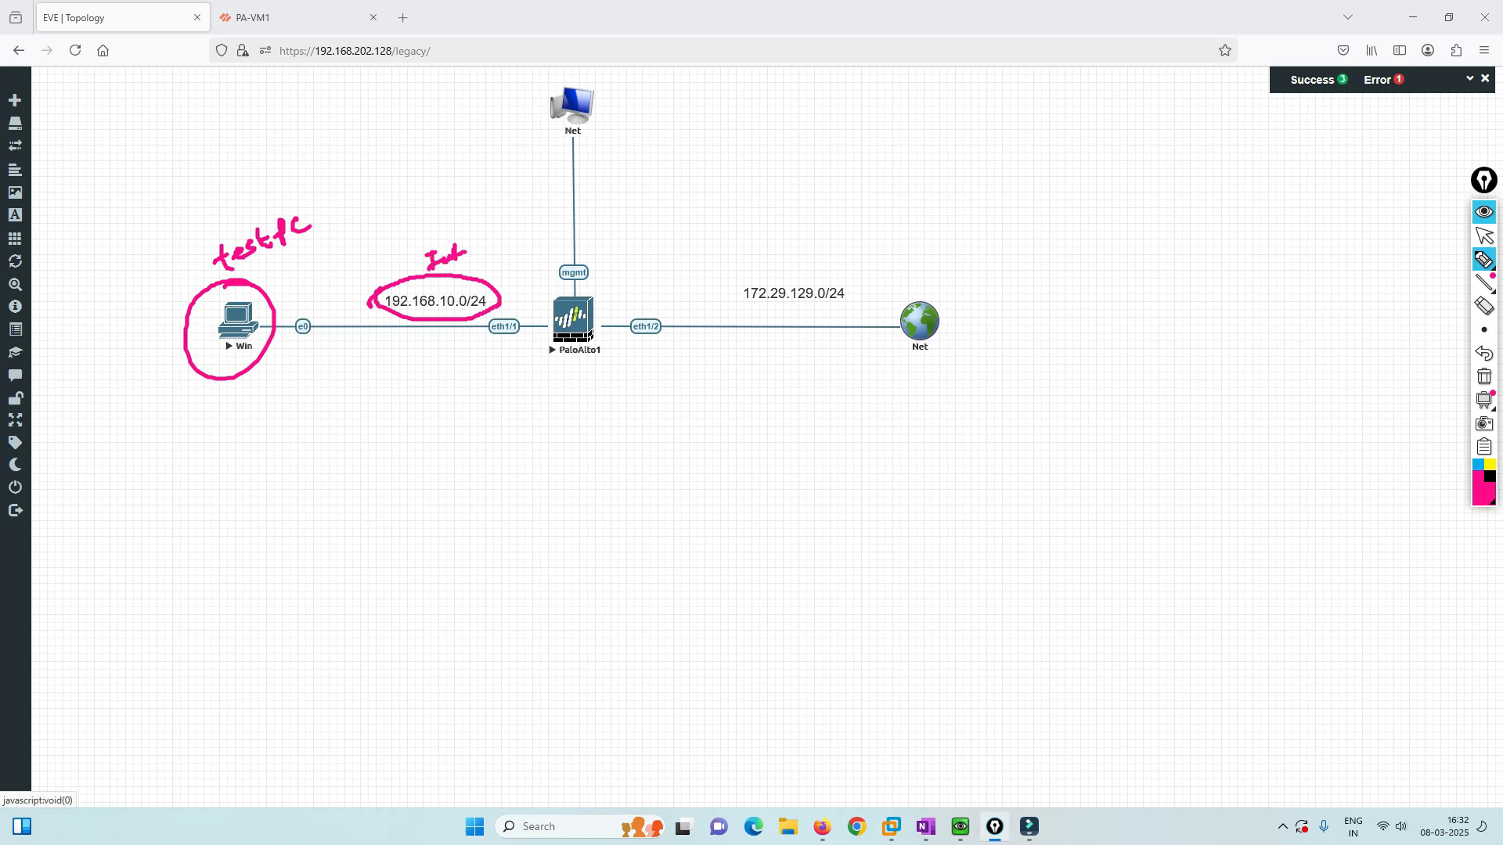
Circle eth1/1, eth1/2, the Net globe and 172.29.129.0/24, and trace the management link.
mouse_move(523, 311)
mouse_down()
mouse_move(493, 307)
mouse_move(478, 344)
mouse_move(536, 322)
mouse_move(507, 306)
mouse_up()
mouse_move(665, 307)
mouse_down()
mouse_move(617, 335)
mouse_move(675, 317)
mouse_up()
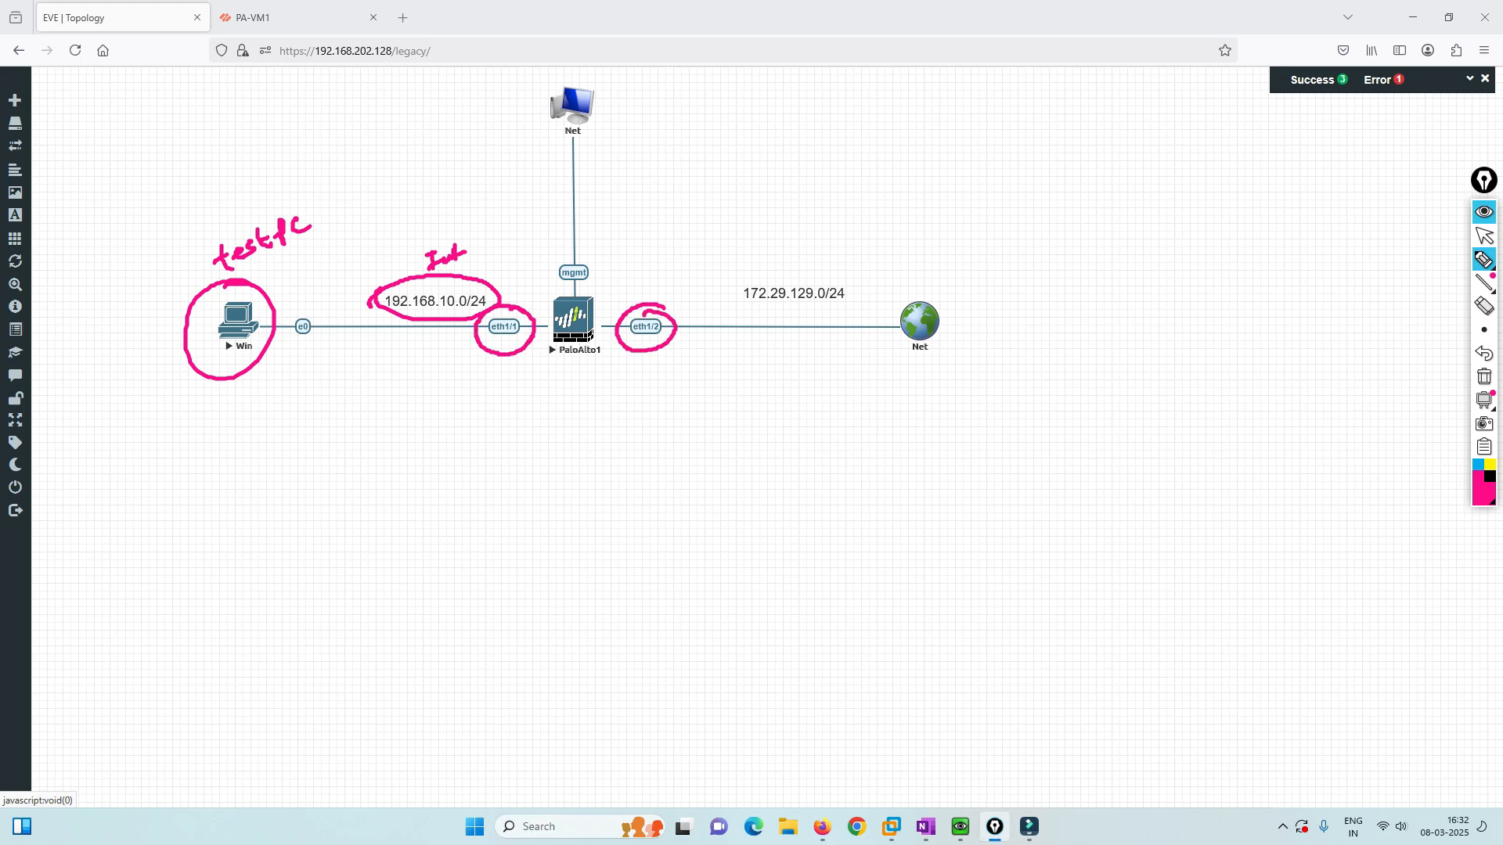
mouse_move(892, 301)
mouse_down()
mouse_move(970, 313)
mouse_move(879, 354)
mouse_move(900, 283)
mouse_up()
drag(917, 250, 971, 244)
mouse_move(730, 296)
mouse_down()
mouse_move(736, 281)
mouse_move(848, 291)
mouse_move(747, 282)
mouse_up()
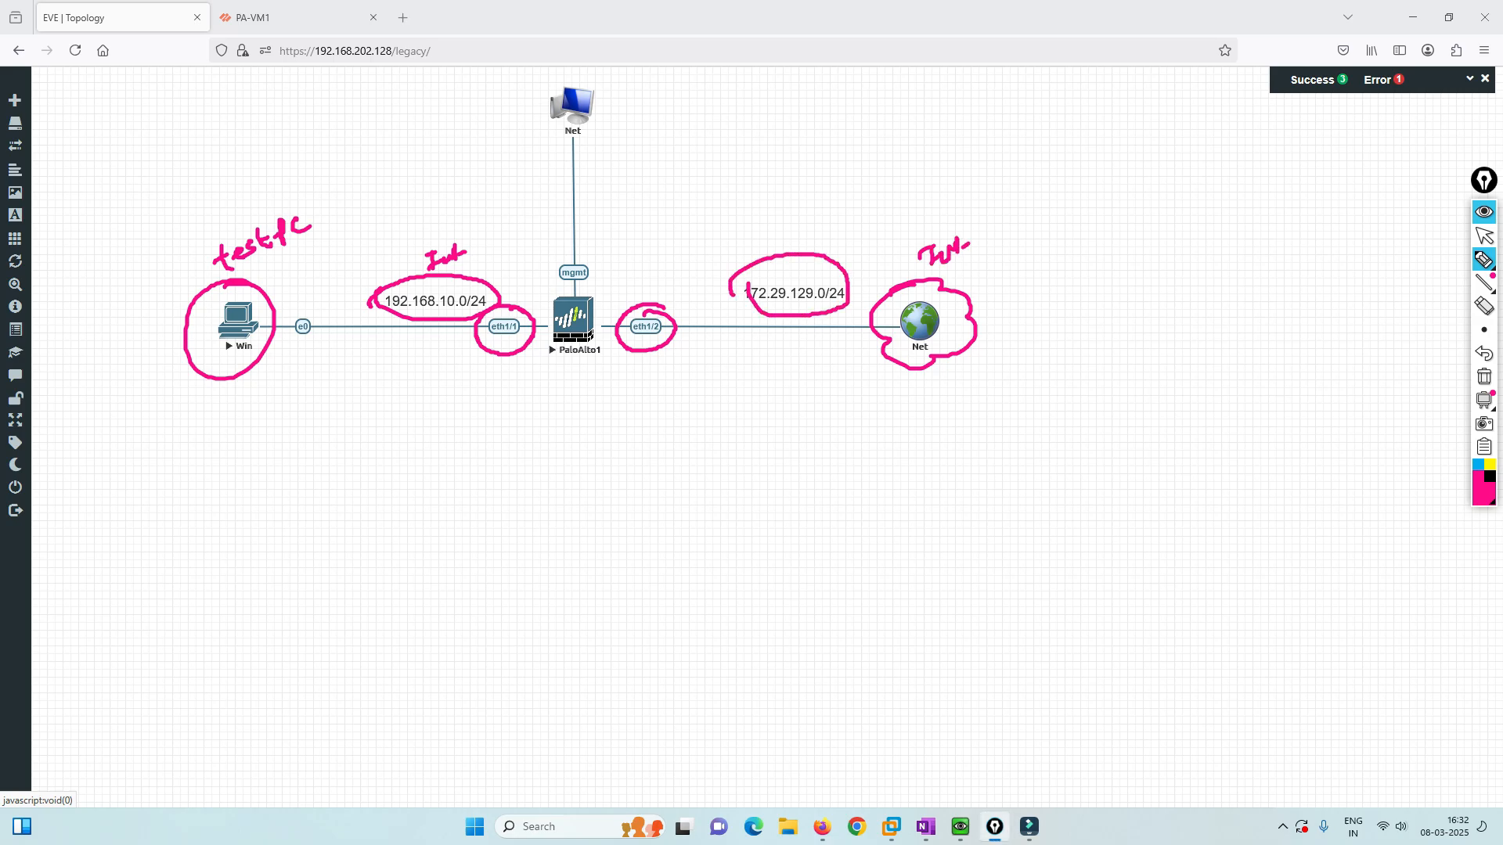
mouse_move(572, 298)
mouse_down()
mouse_move(576, 150)
mouse_move(631, 168)
mouse_move(684, 142)
mouse_up()
mouse_move(579, 115)
mouse_down()
mouse_move(524, 257)
mouse_move(557, 298)
mouse_up()
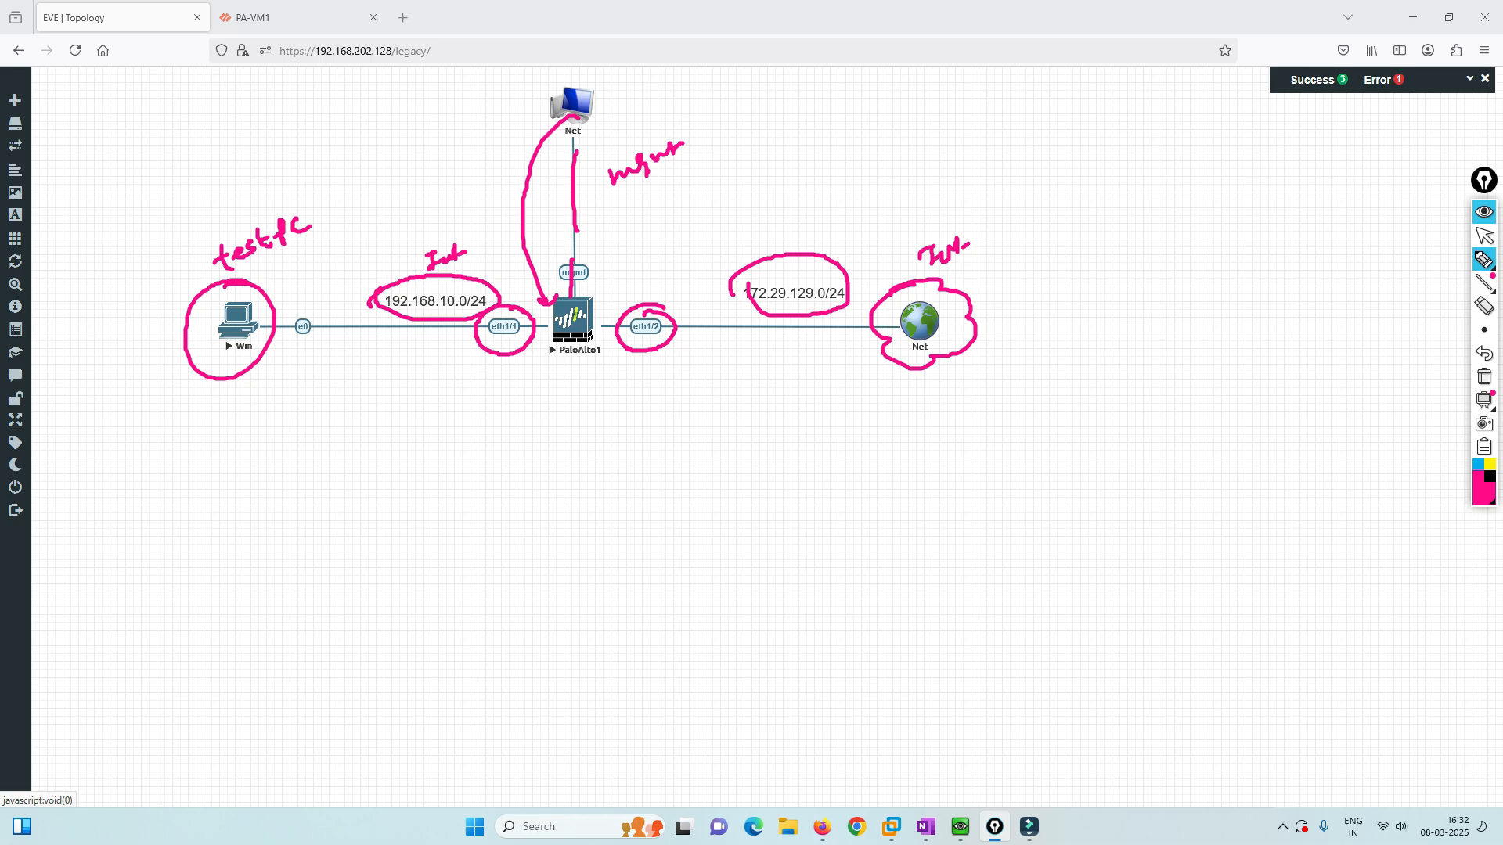
Clear the ink and switch to the PA-VM1 firewall dashboard.
click(1484, 376)
click(1485, 236)
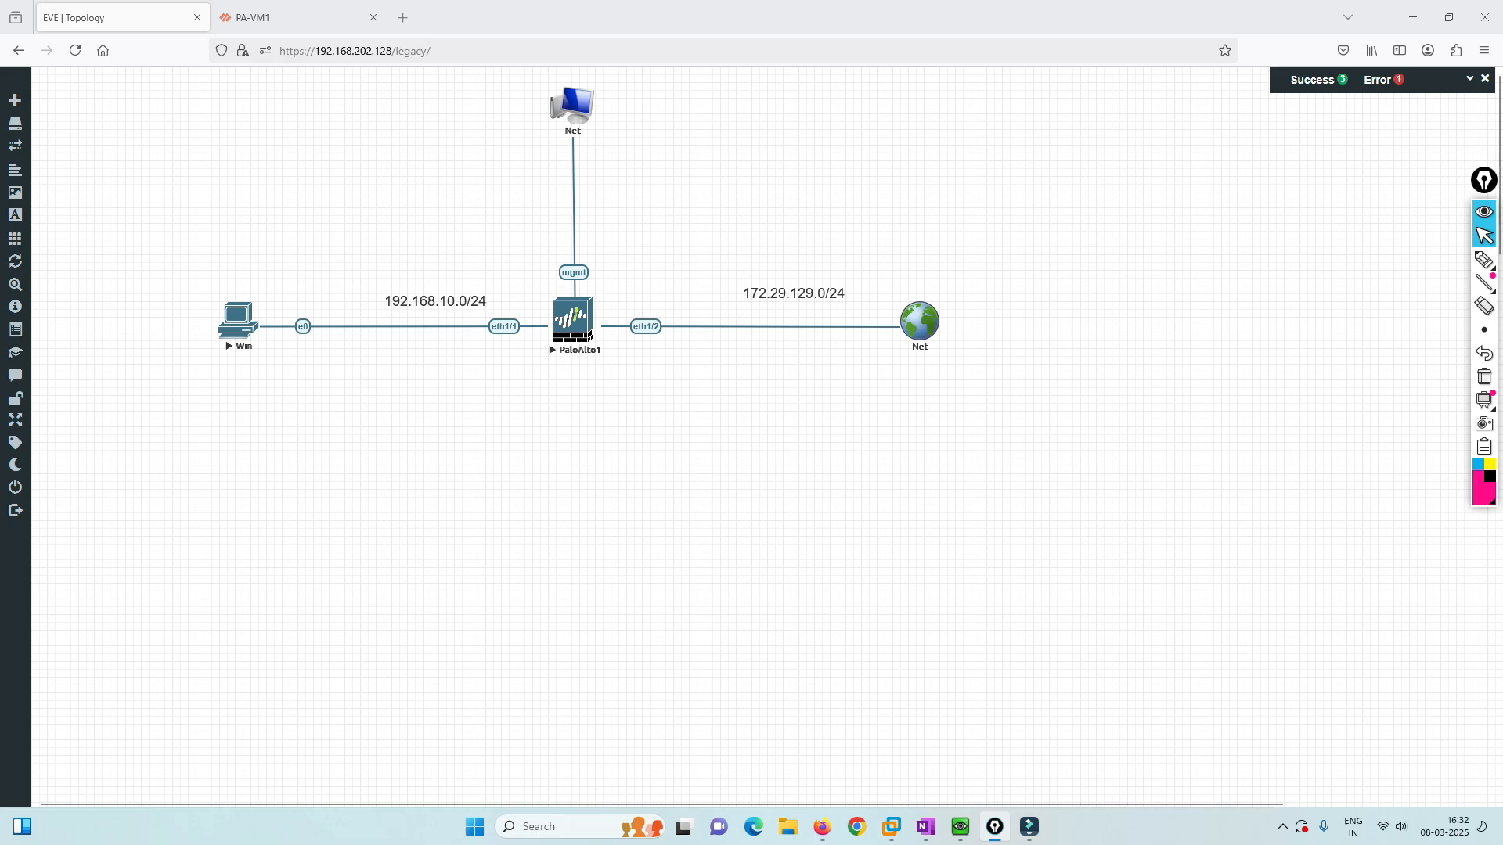
click(282, 17)
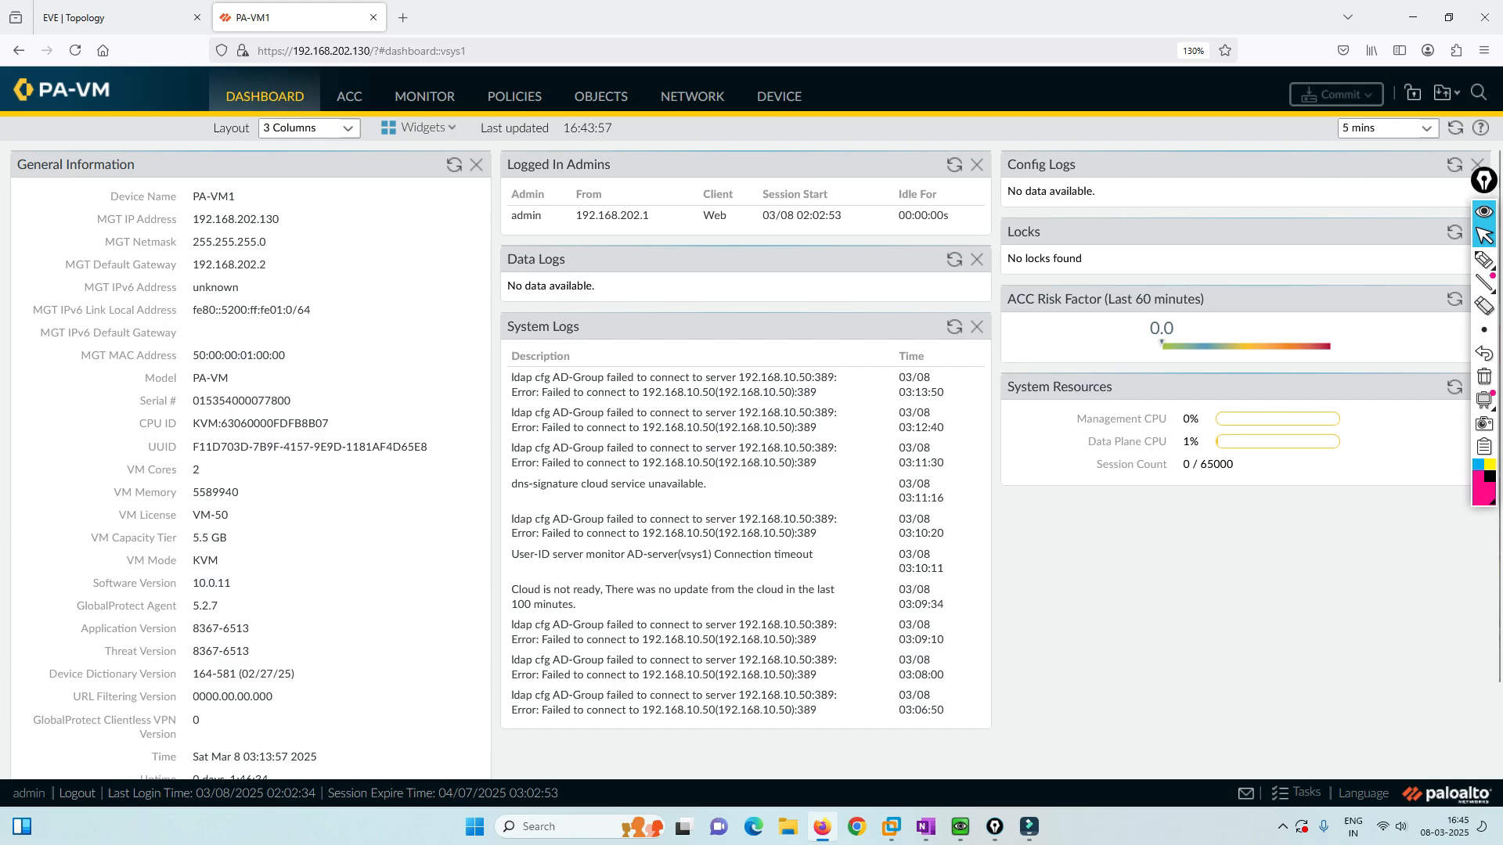
Review Network > Interfaces, then start Generate Certificate under Device > Certificates.
click(692, 96)
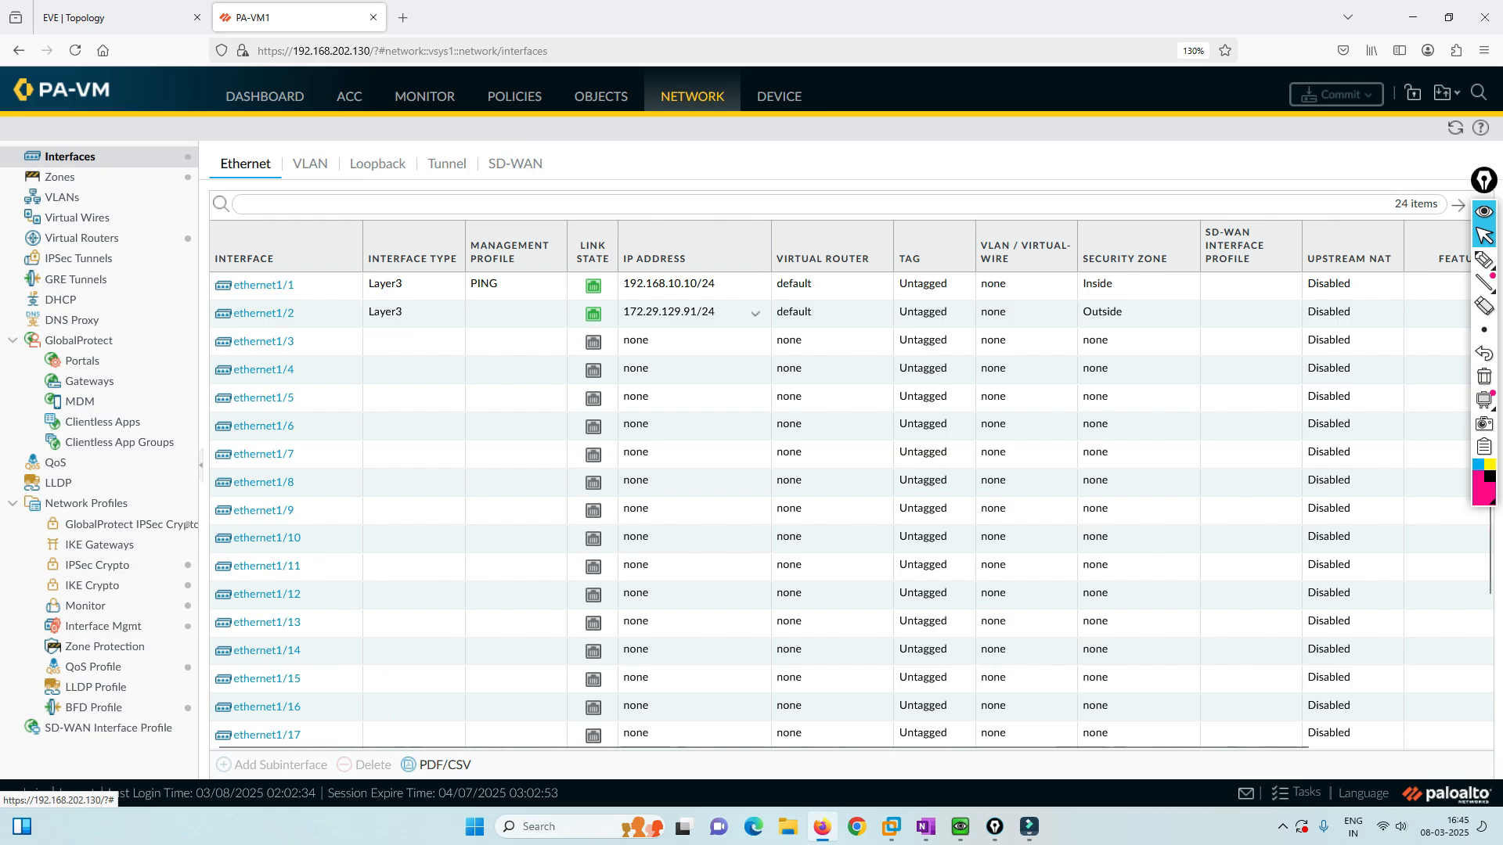
click(117, 18)
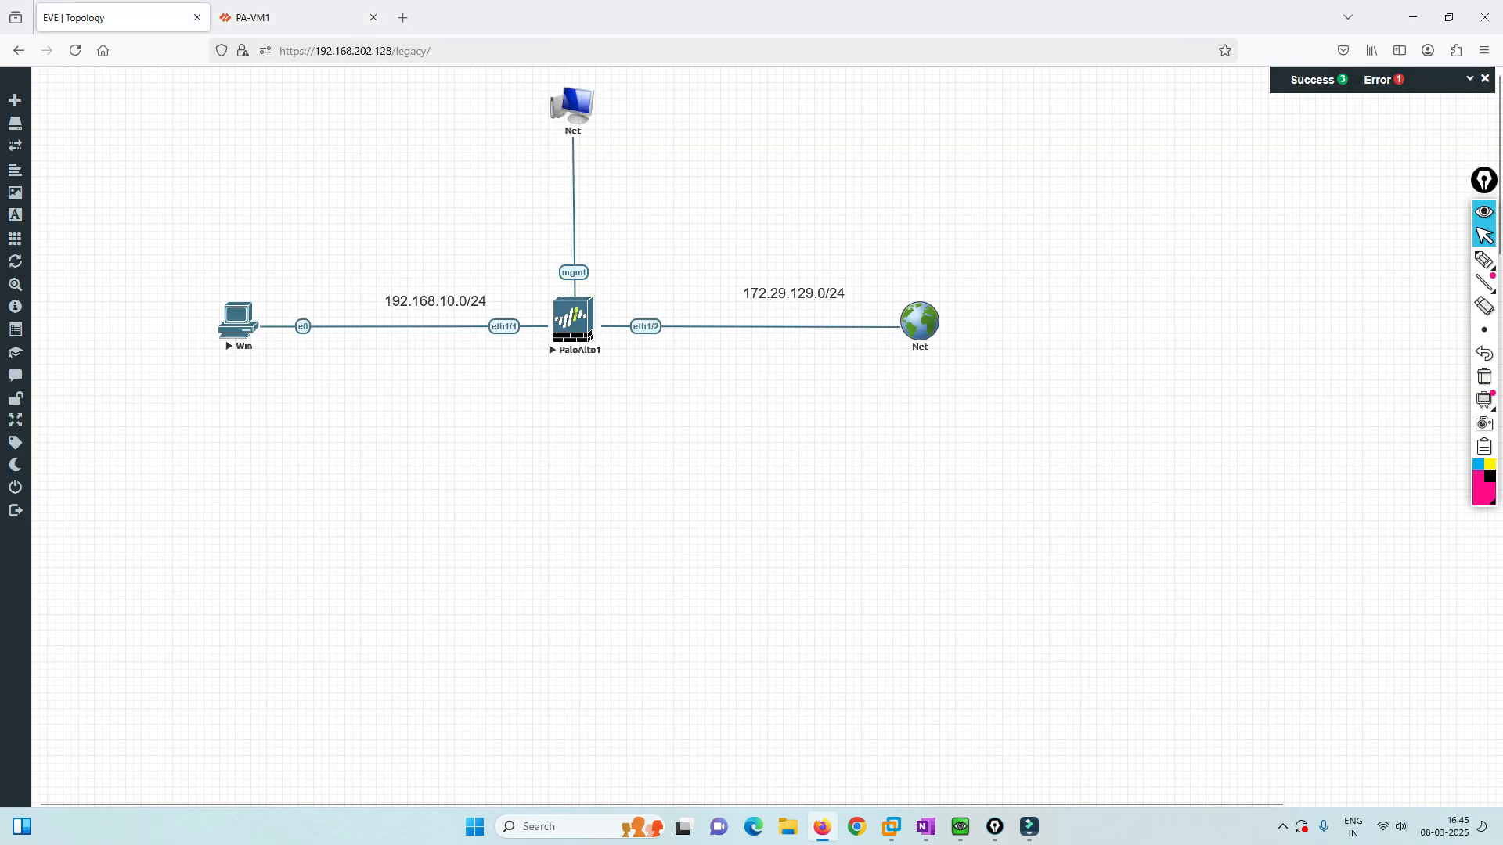
click(297, 18)
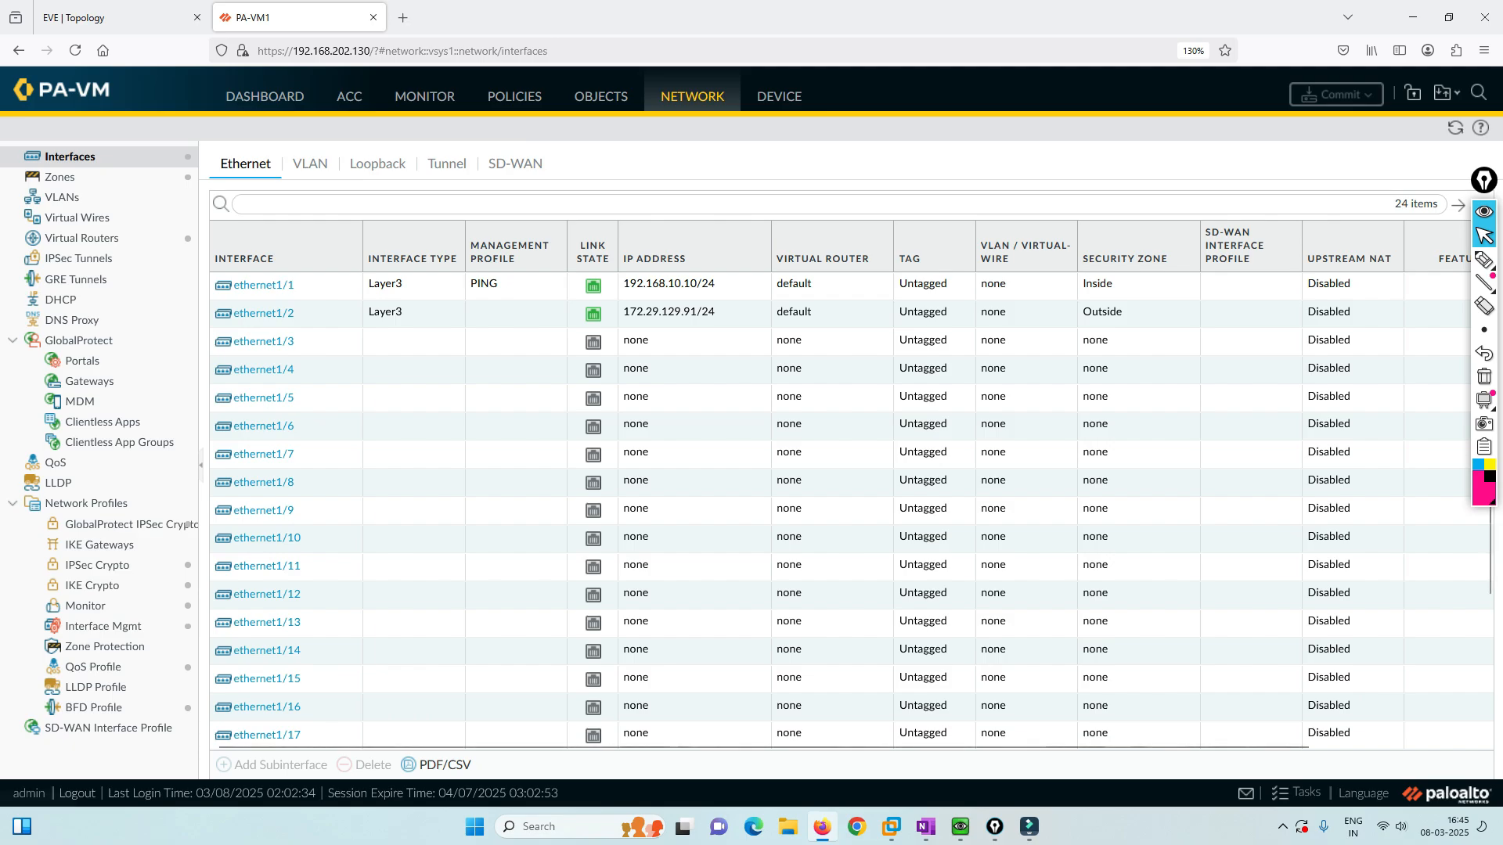
click(778, 96)
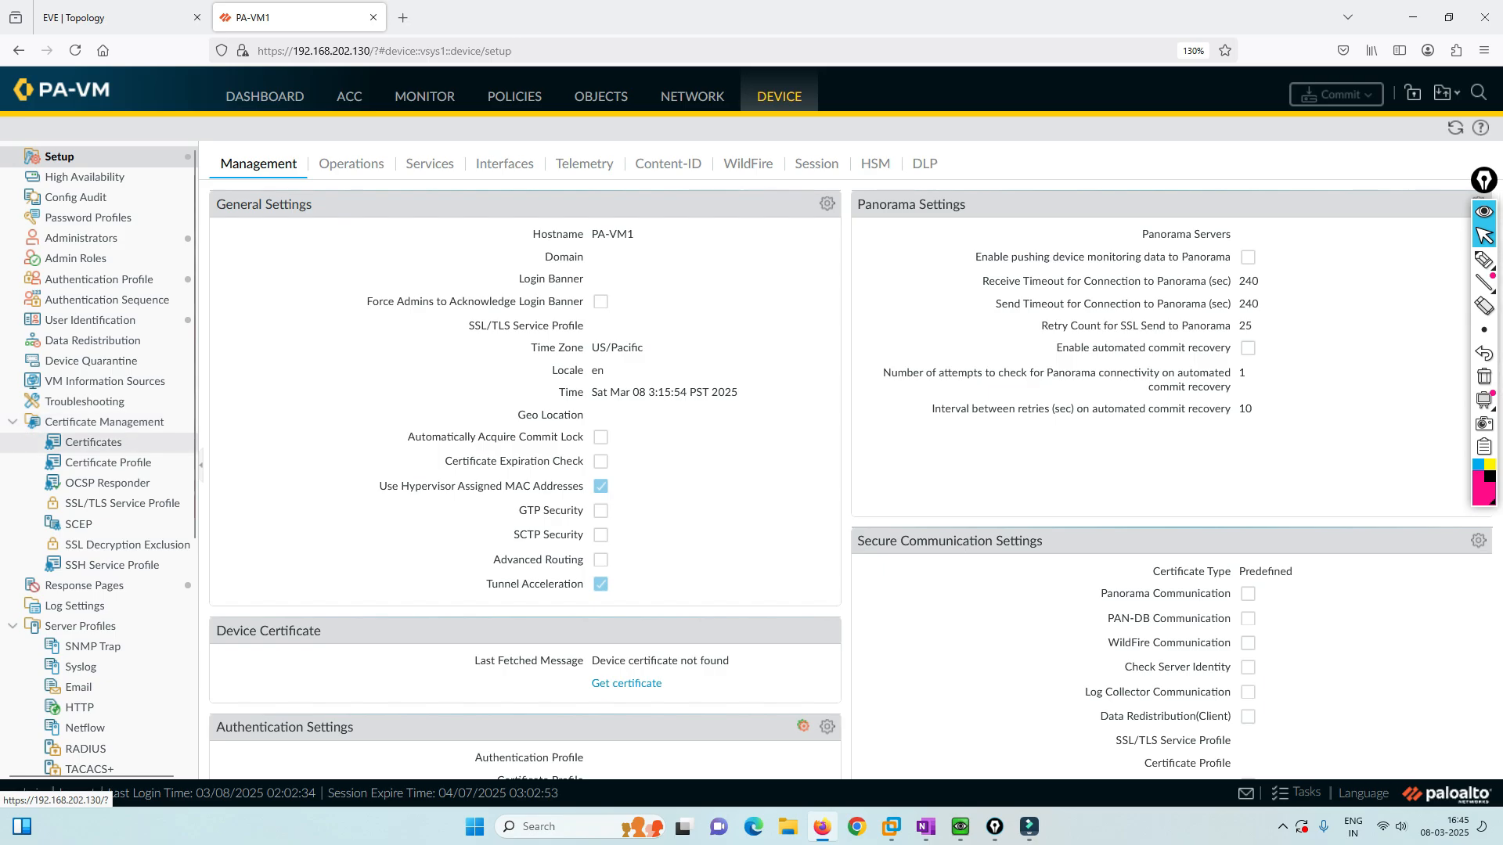
click(94, 442)
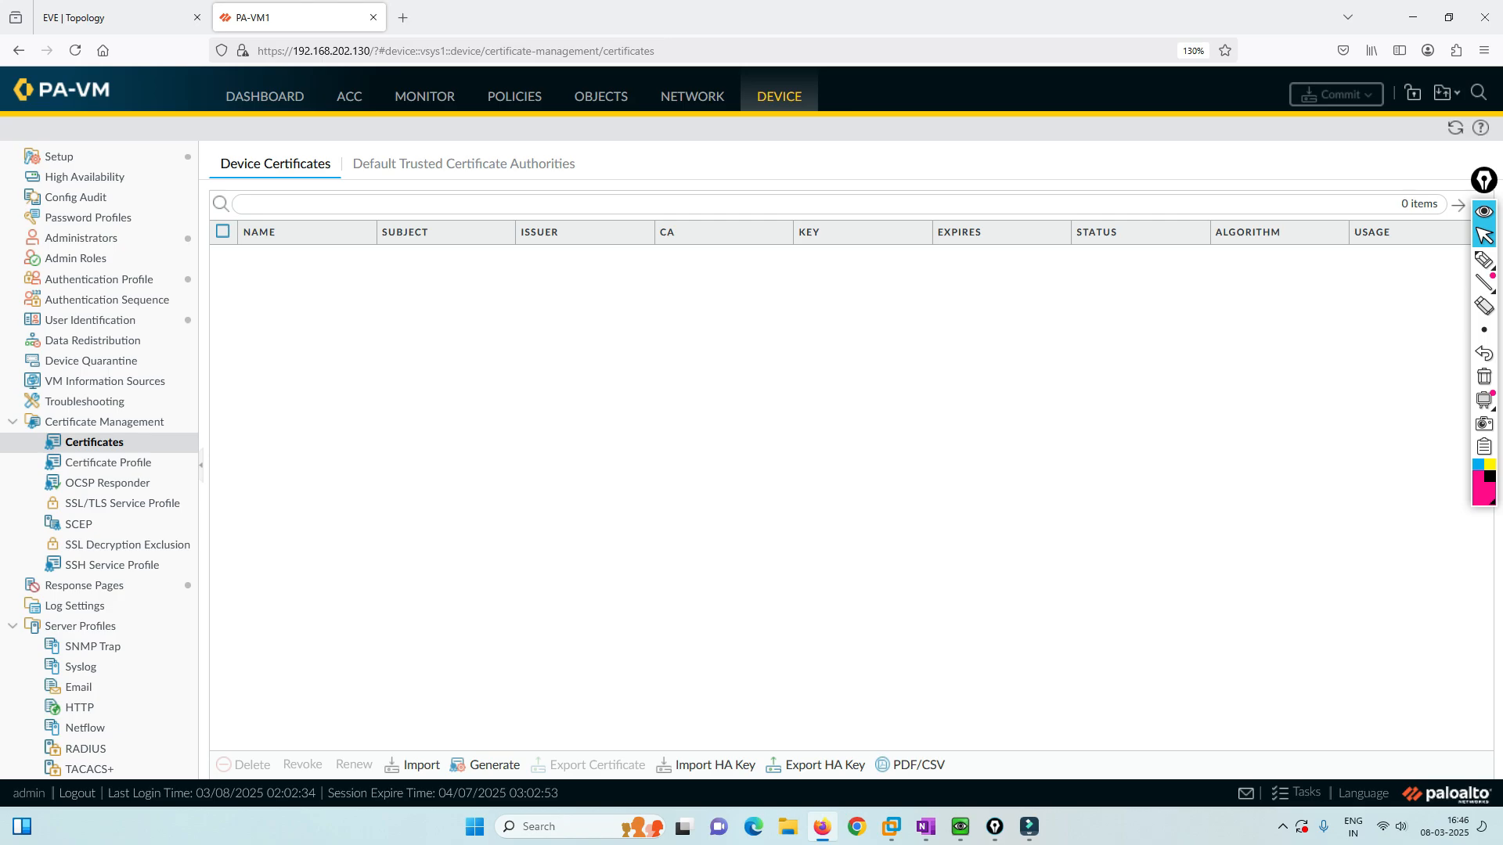
click(486, 765)
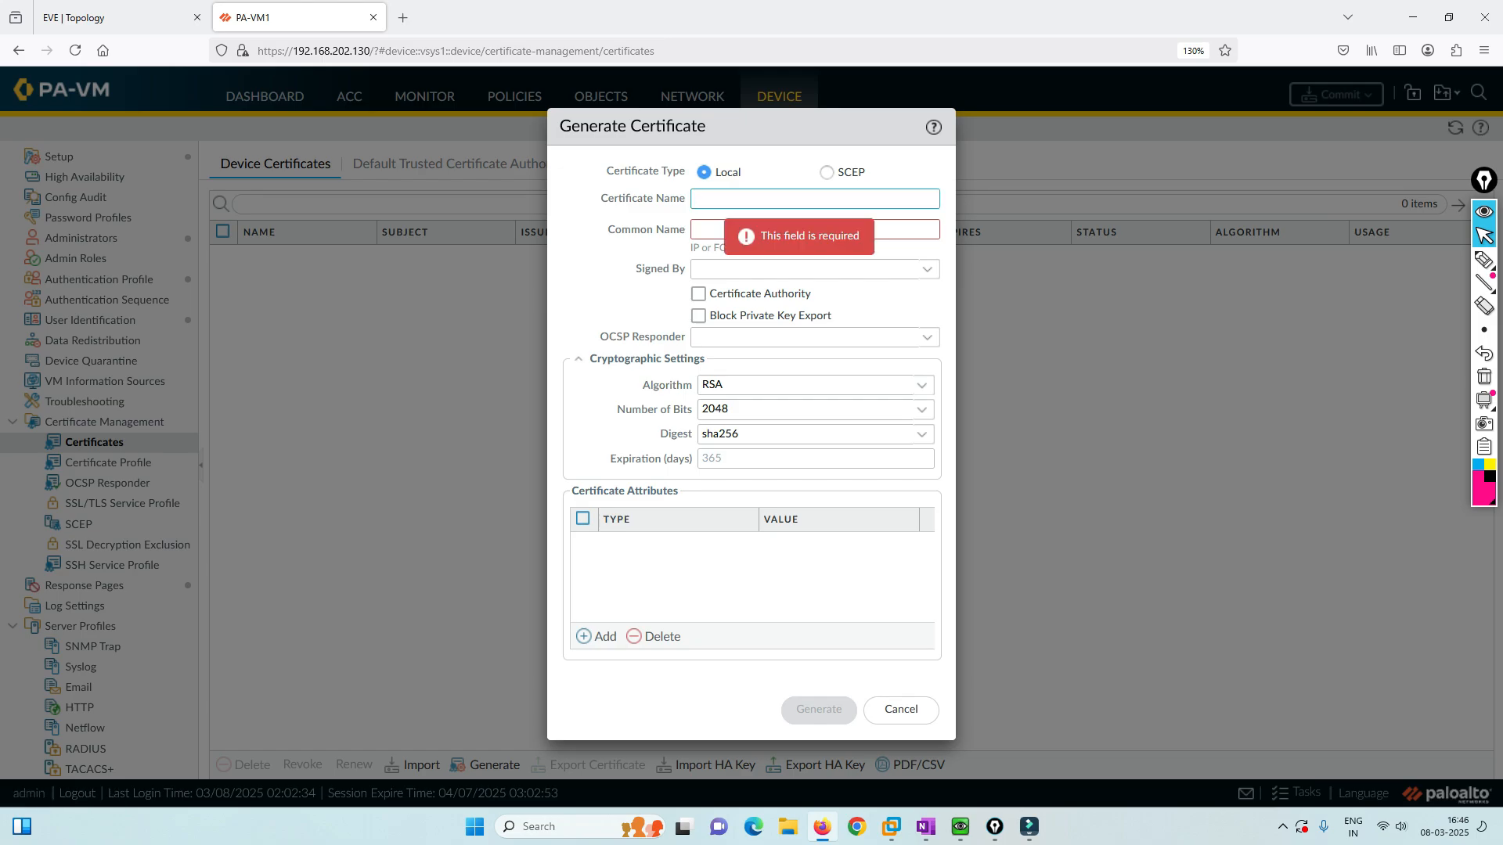
Enter SSL-Cert as the certificate name, checking the lab topology before filling the common name.
text(SSL-Cert)
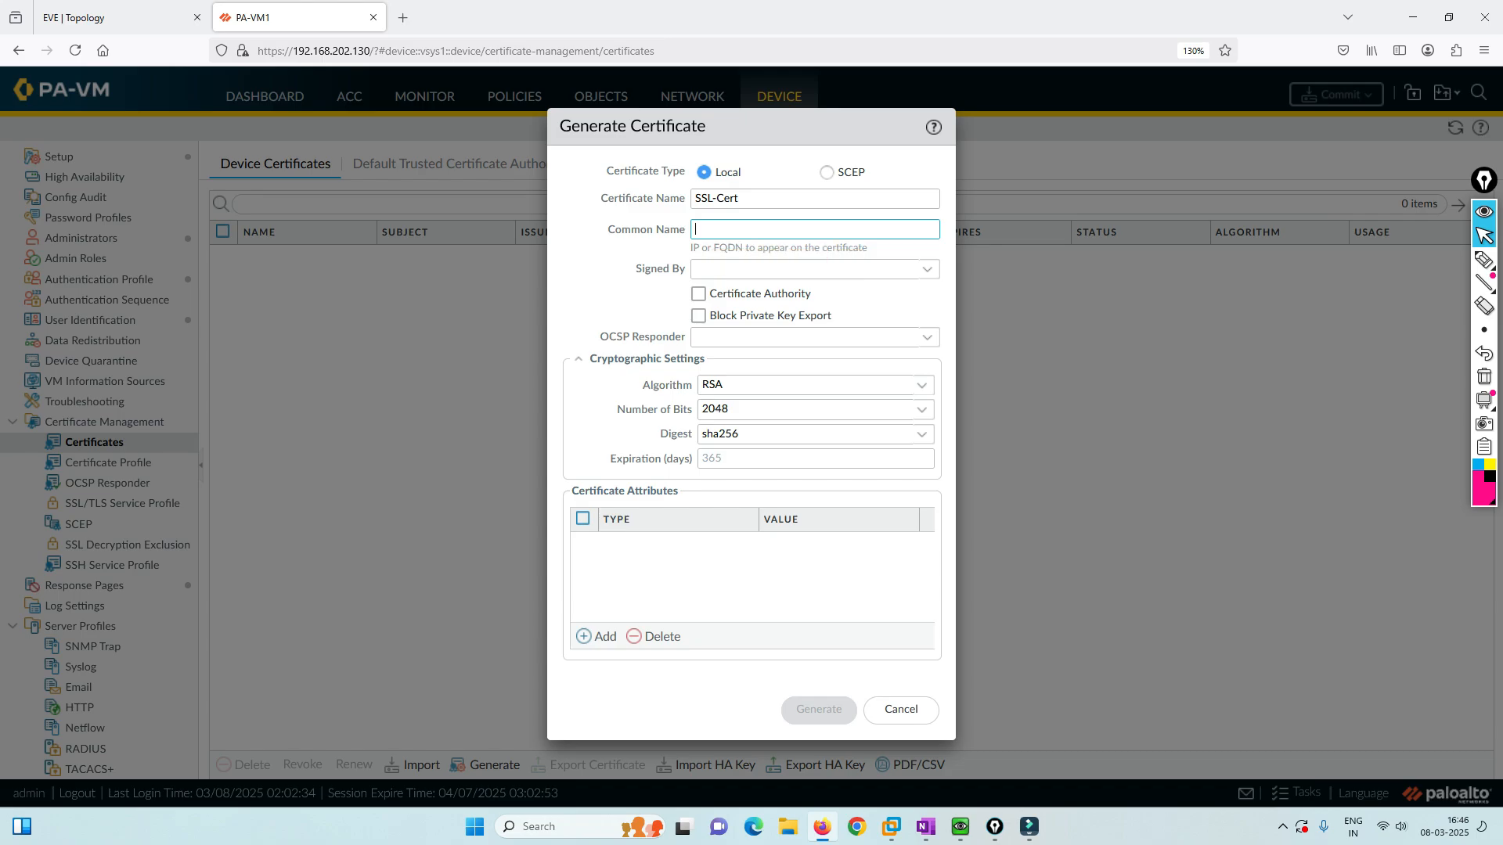
drag(869, 248, 691, 248)
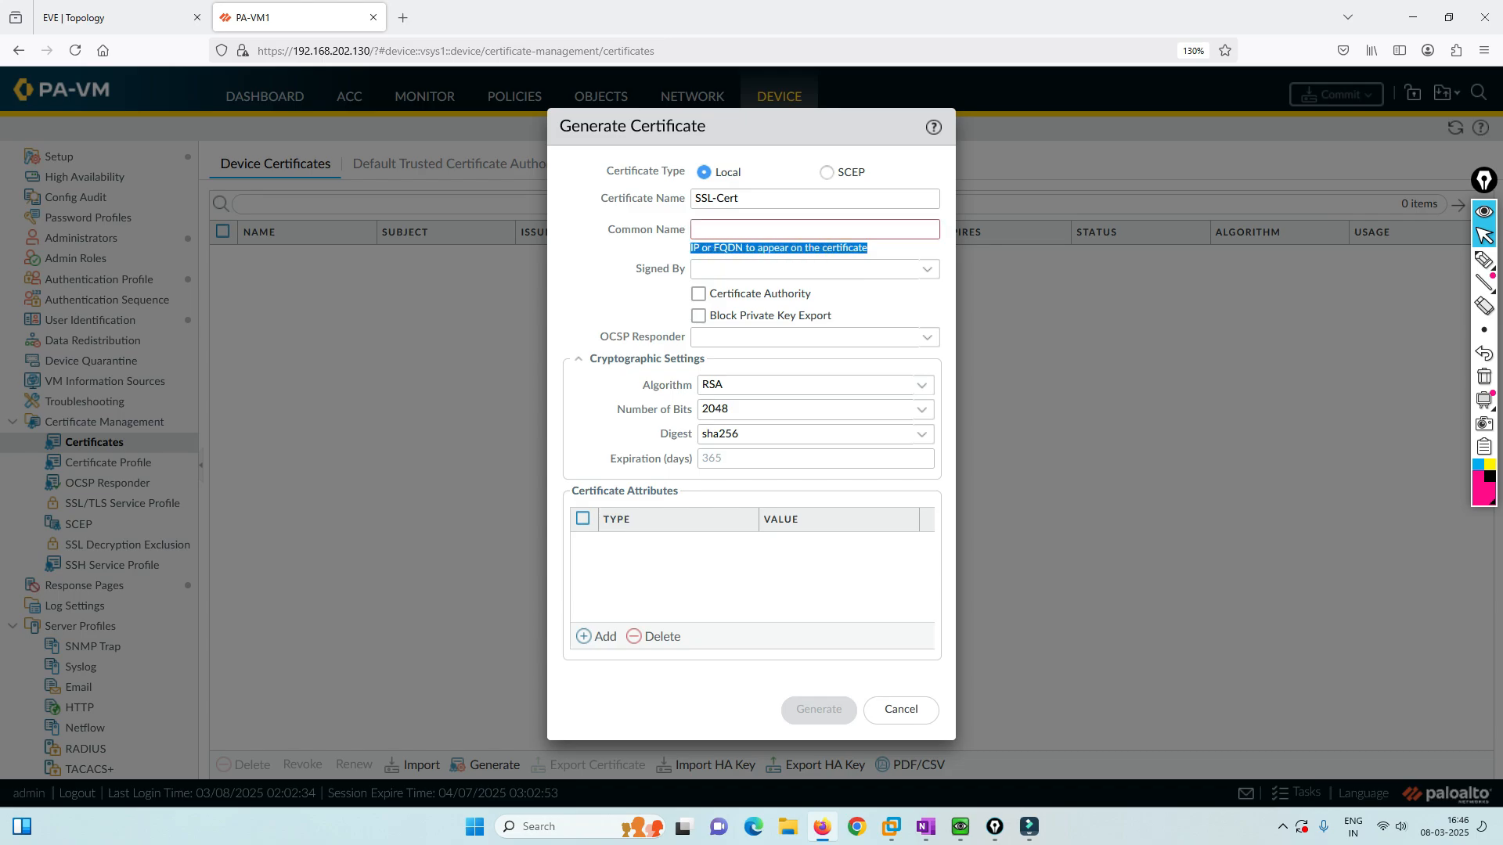
click(690, 248)
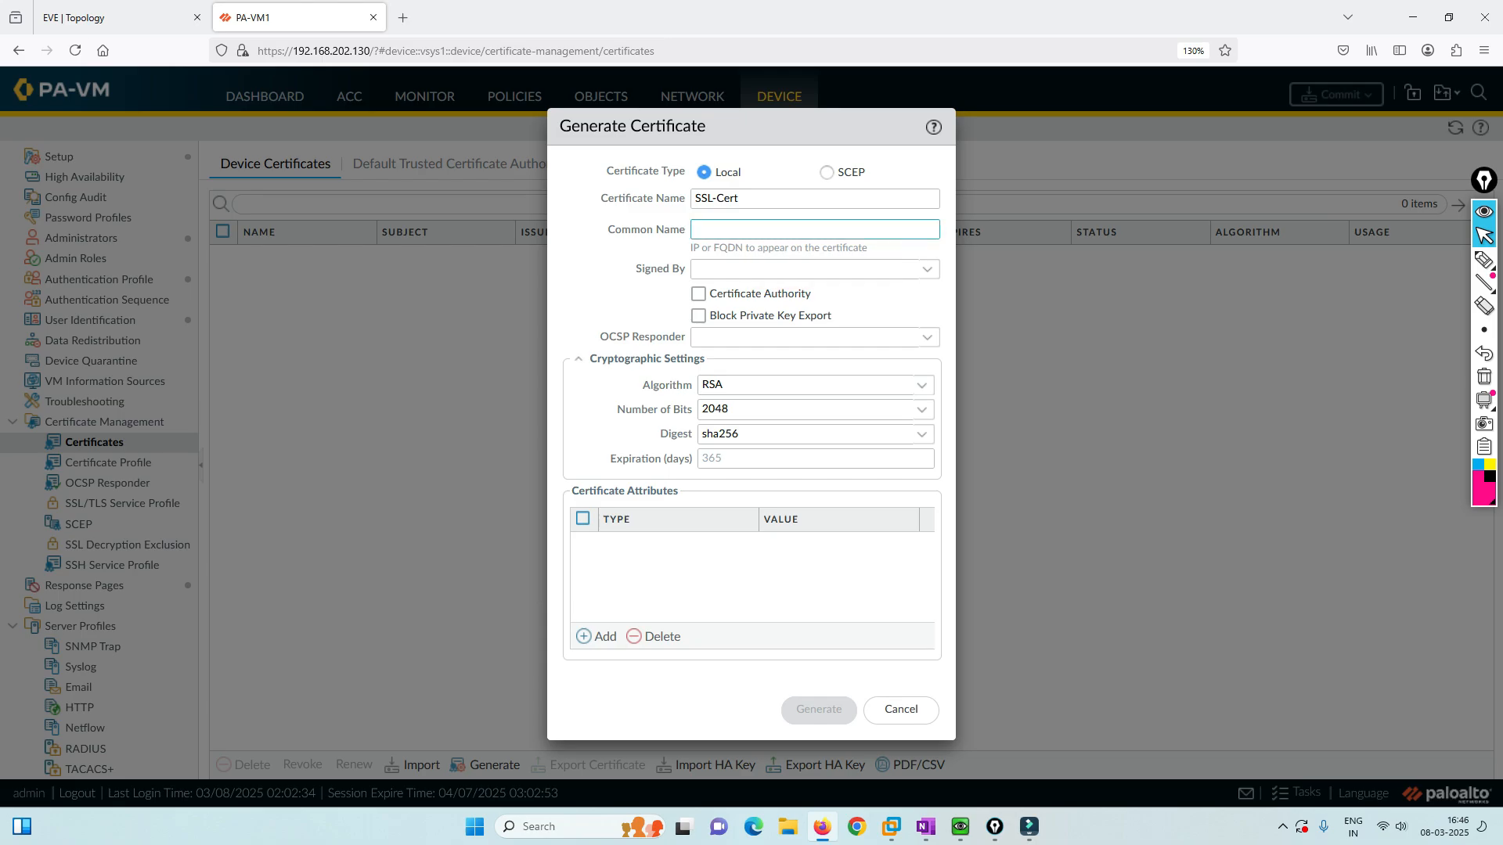
key(ctrl+Tab)
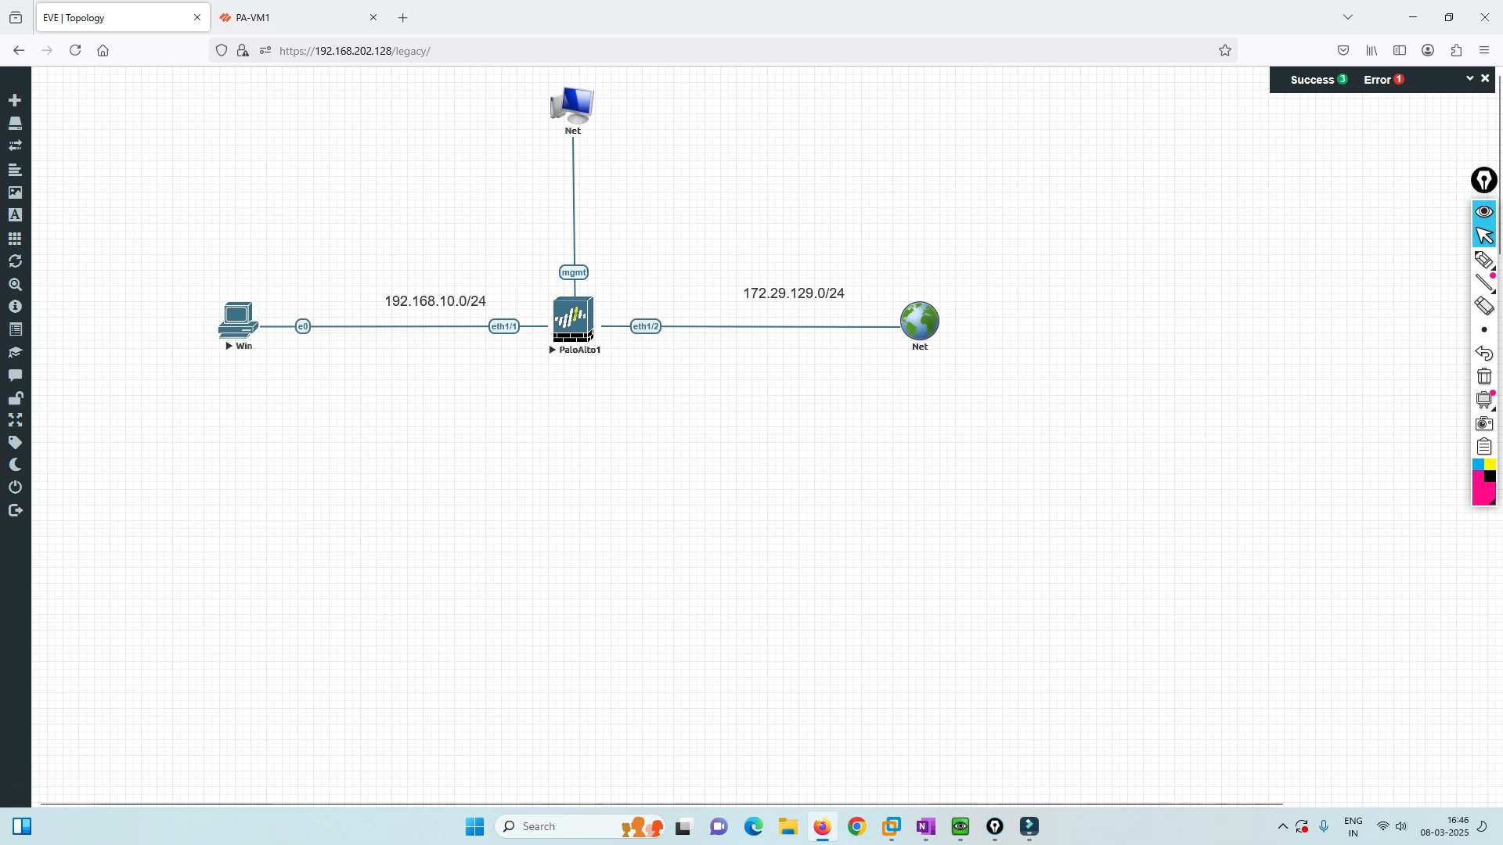
key(ctrl+Tab)
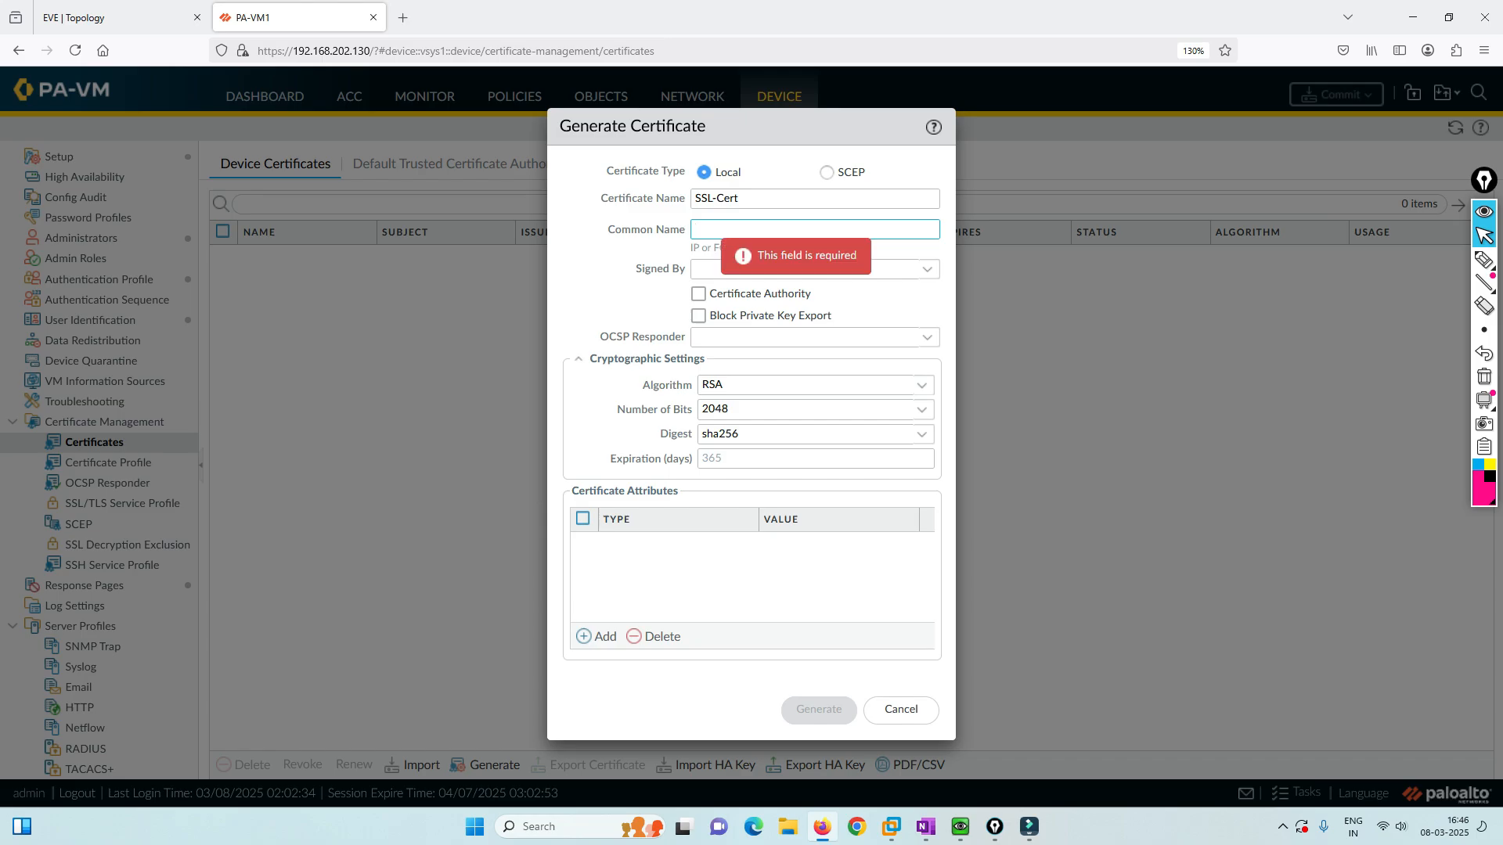
Enter common name 192.168.10.10 and tick Certificate Authority for SSL-Cert.
text(192.)
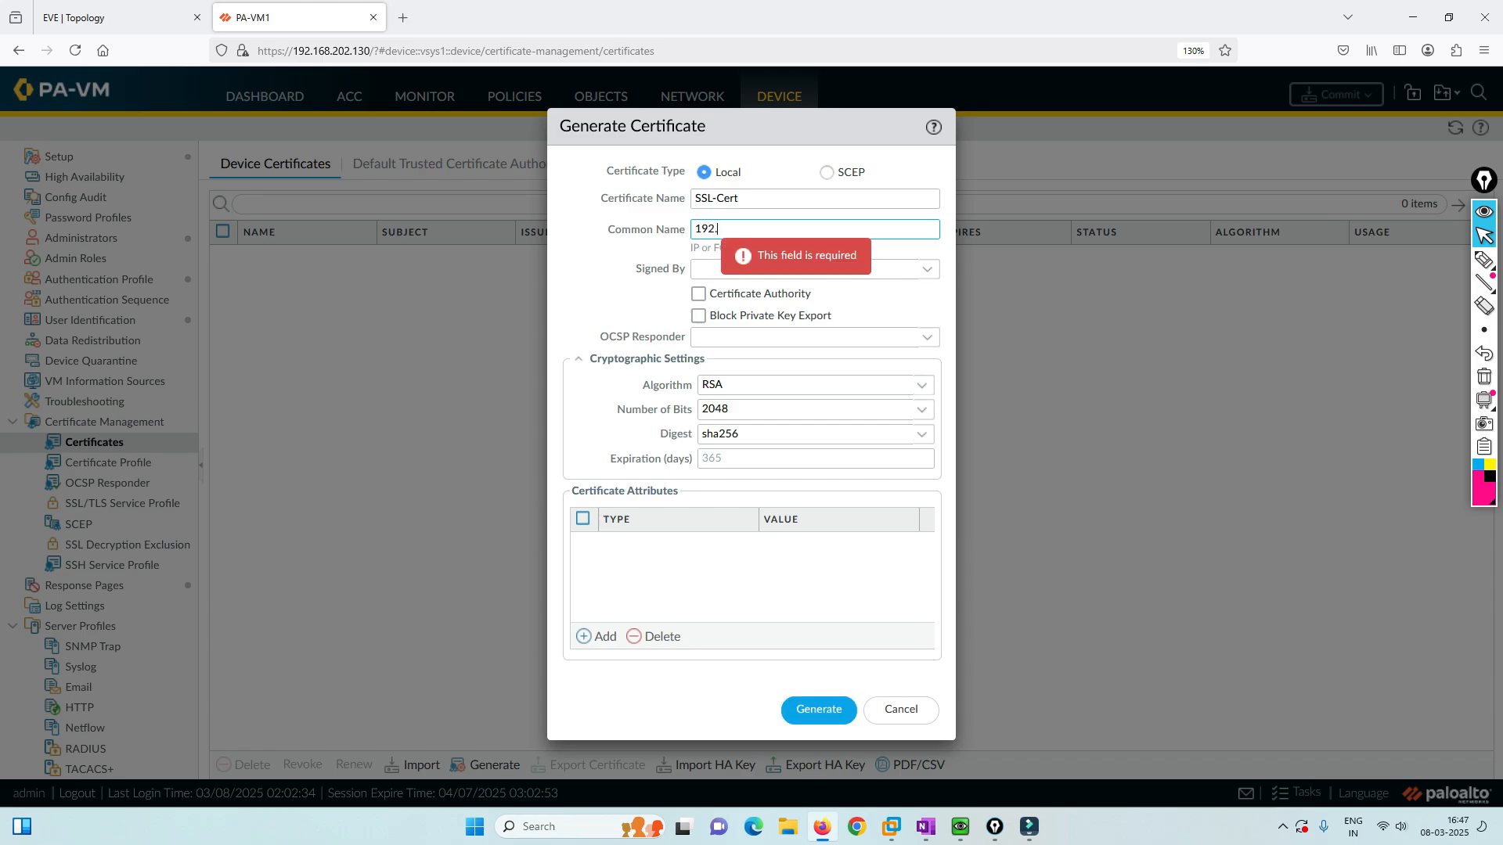
text(168.10.1)
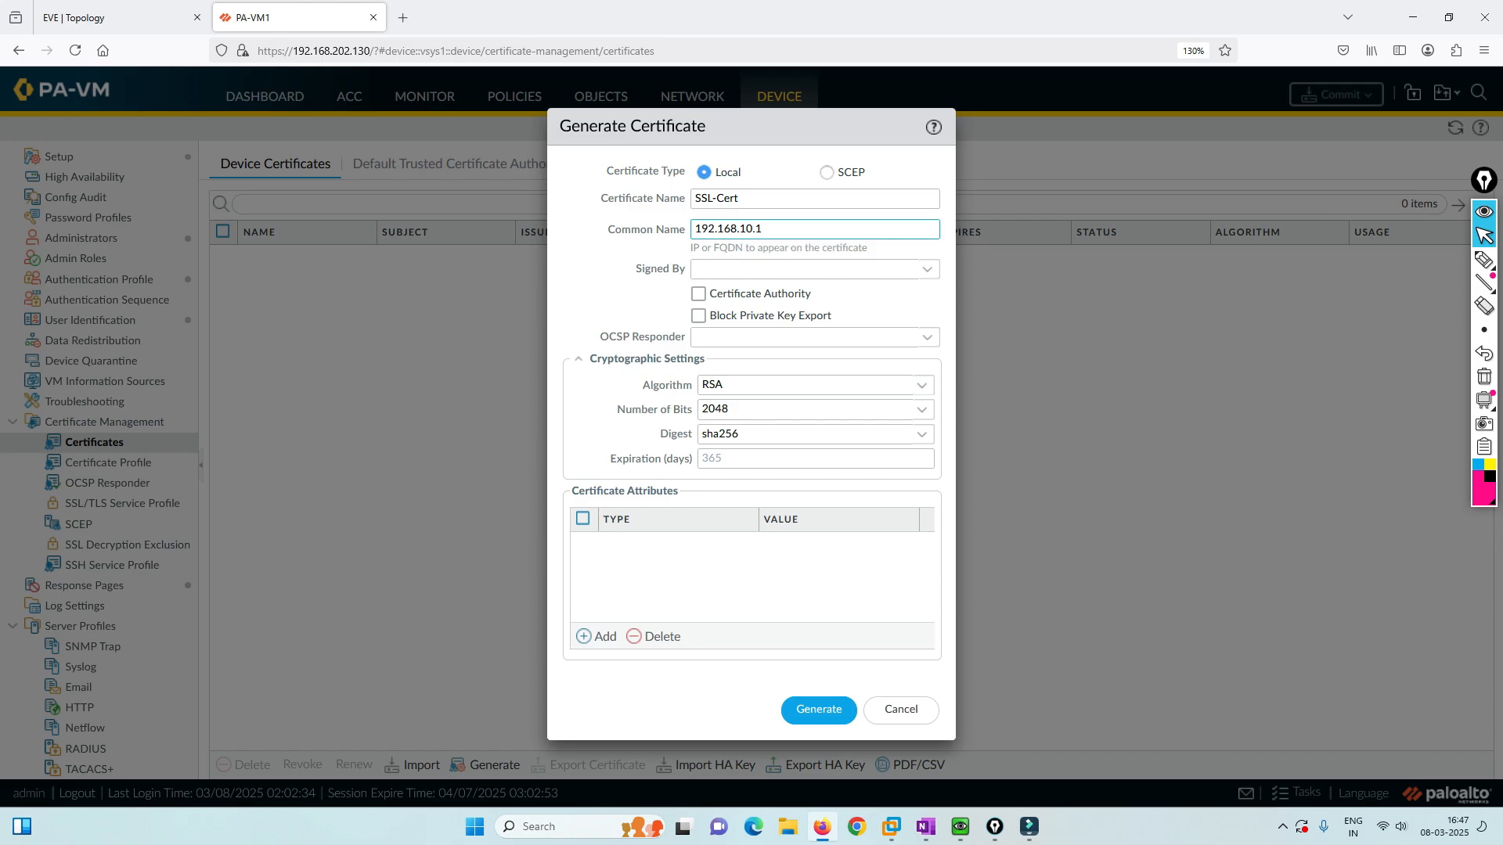
key(BackSpace)
key(BackSpace)
key(BackSpace)
key(ctrl+shift+Tab)
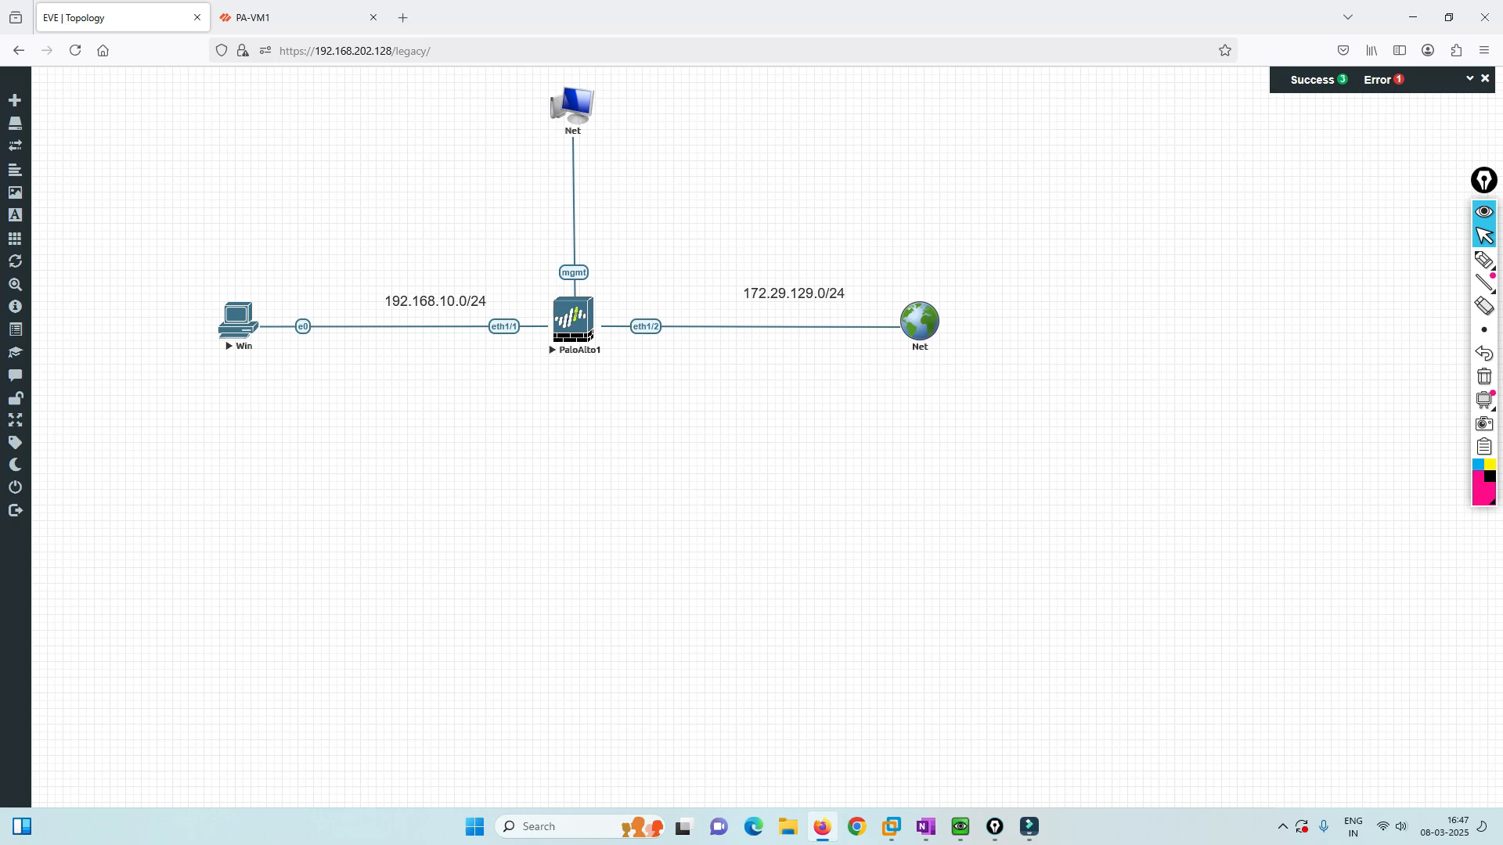
key(ctrl+Tab)
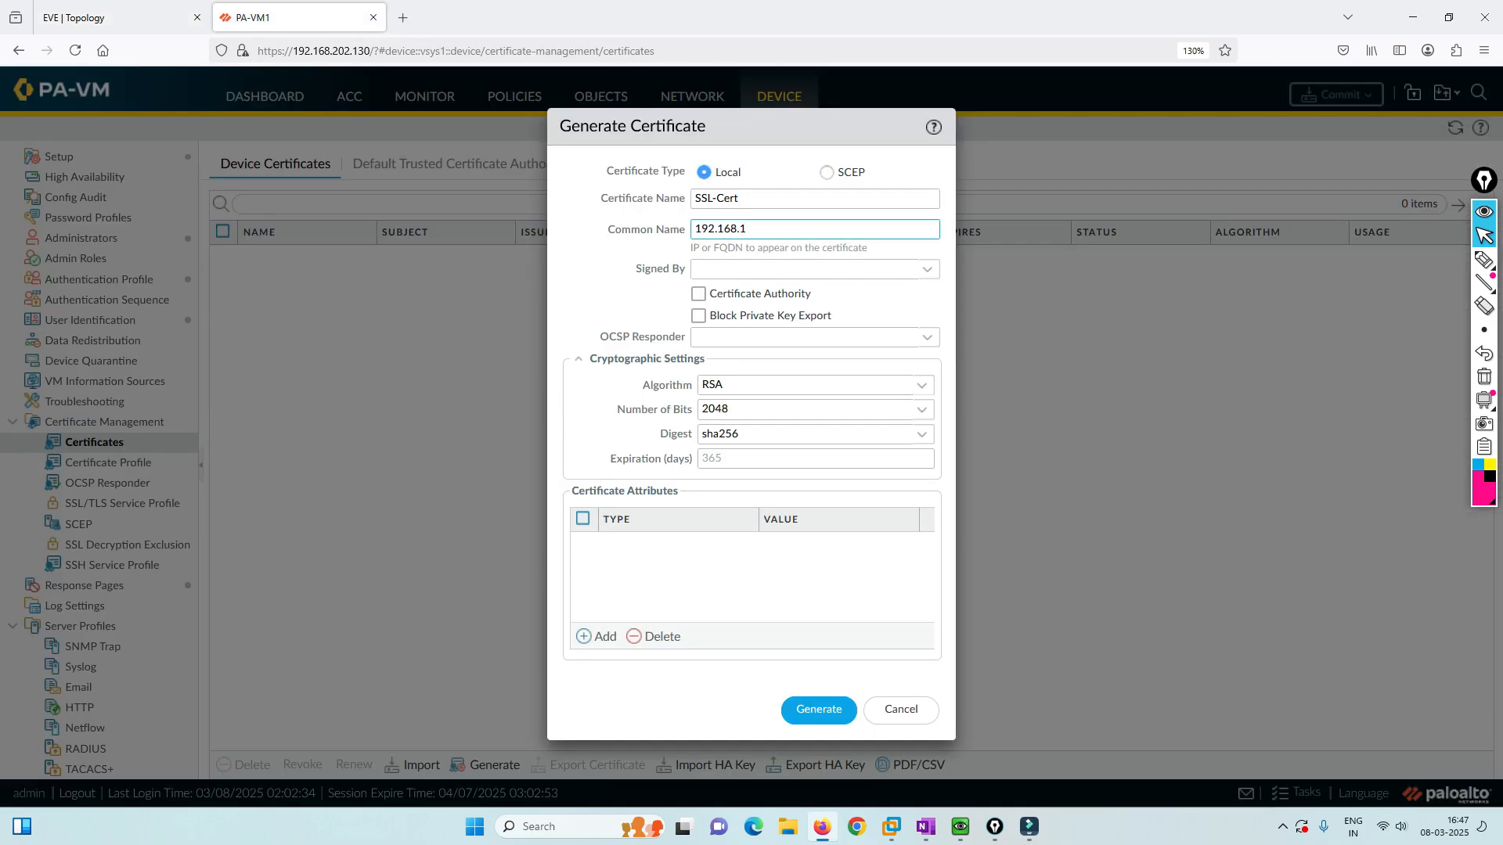
text(0.10)
click(699, 294)
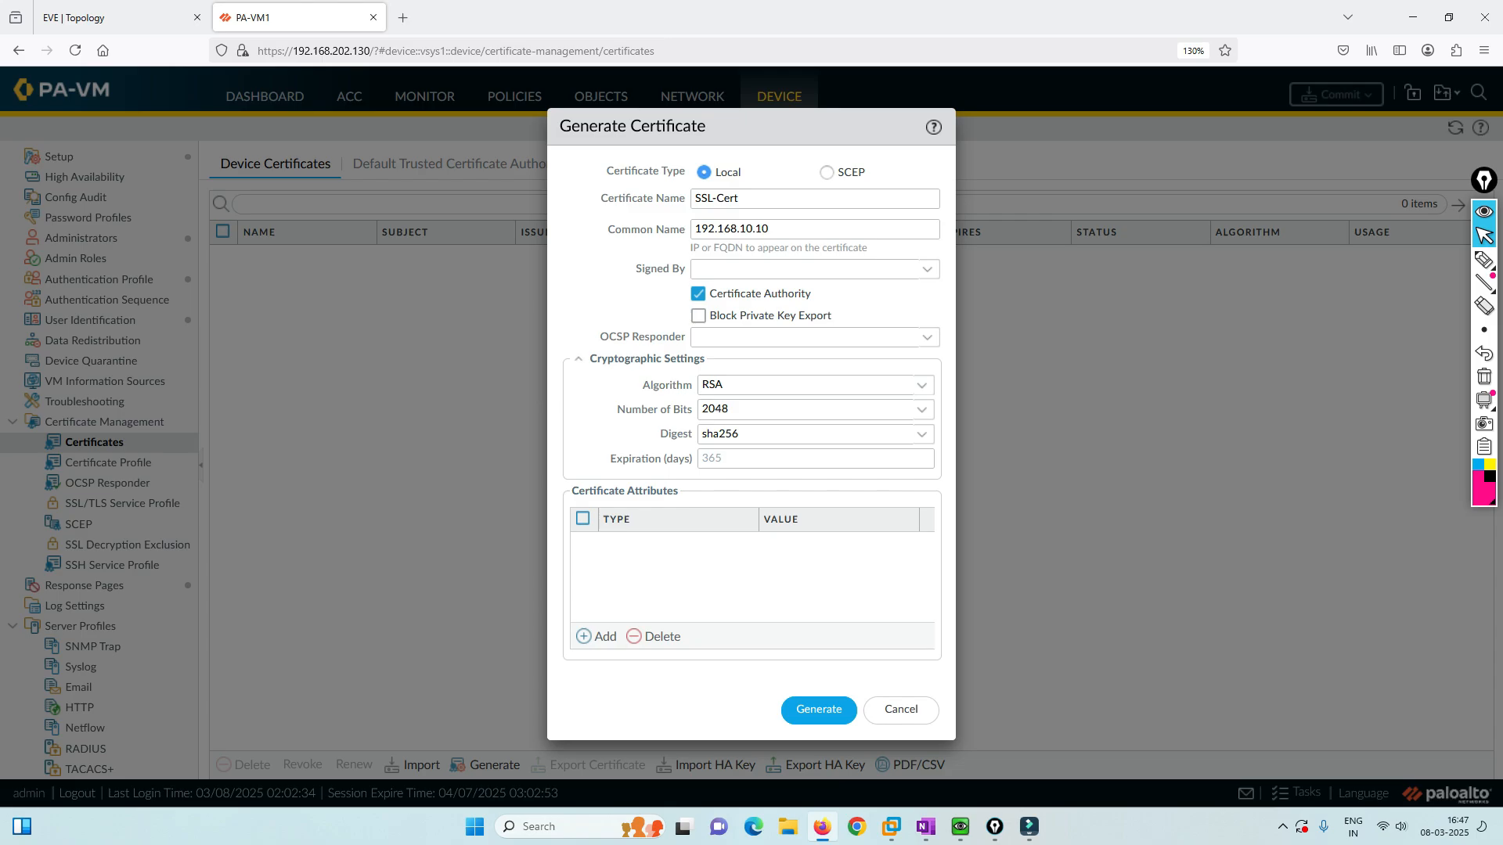
key(ctrl+Tab)
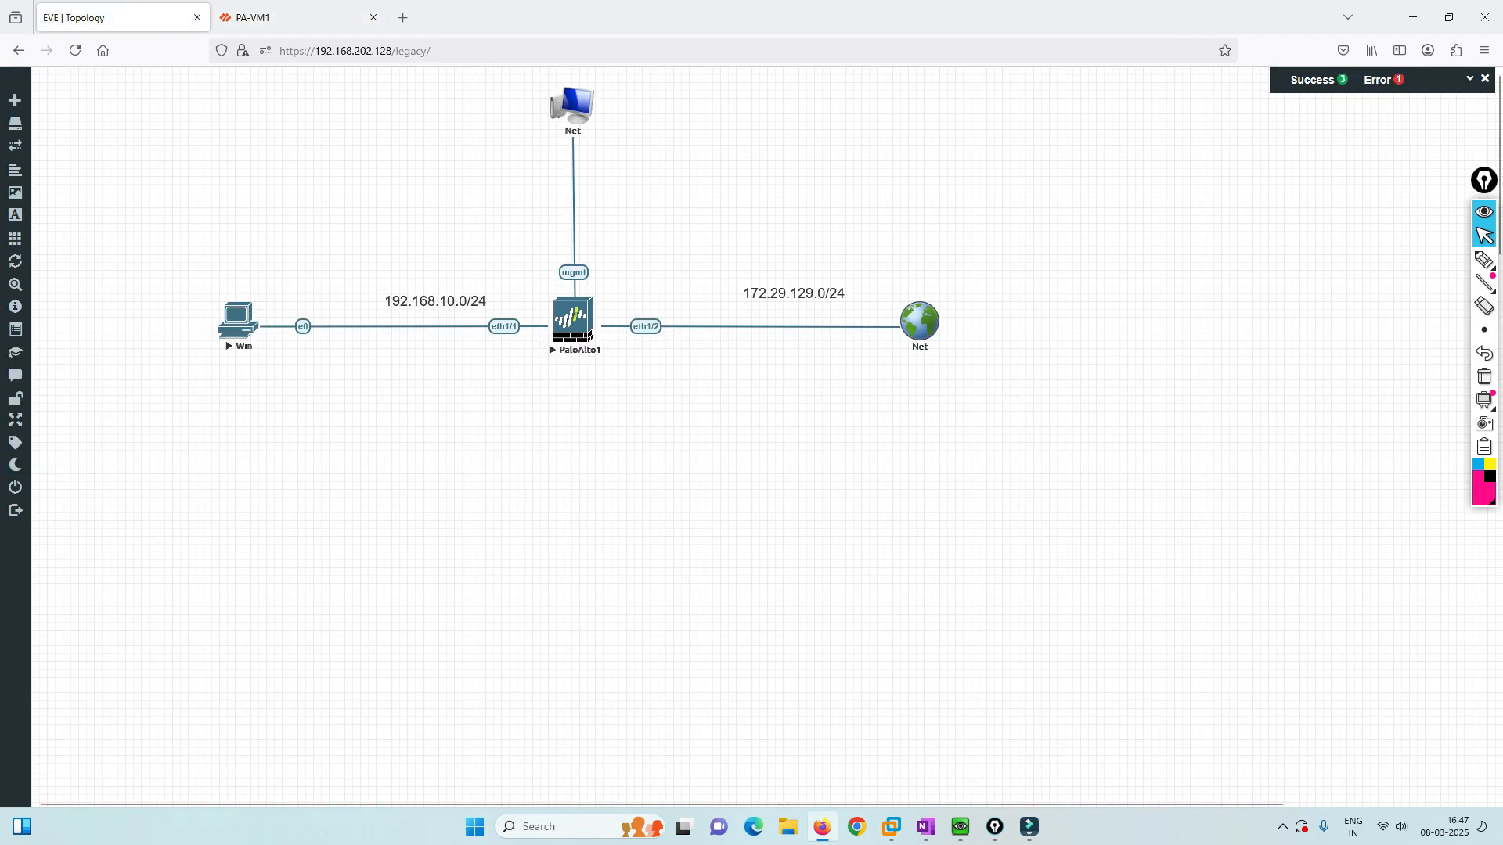
key(ctrl+Tab)
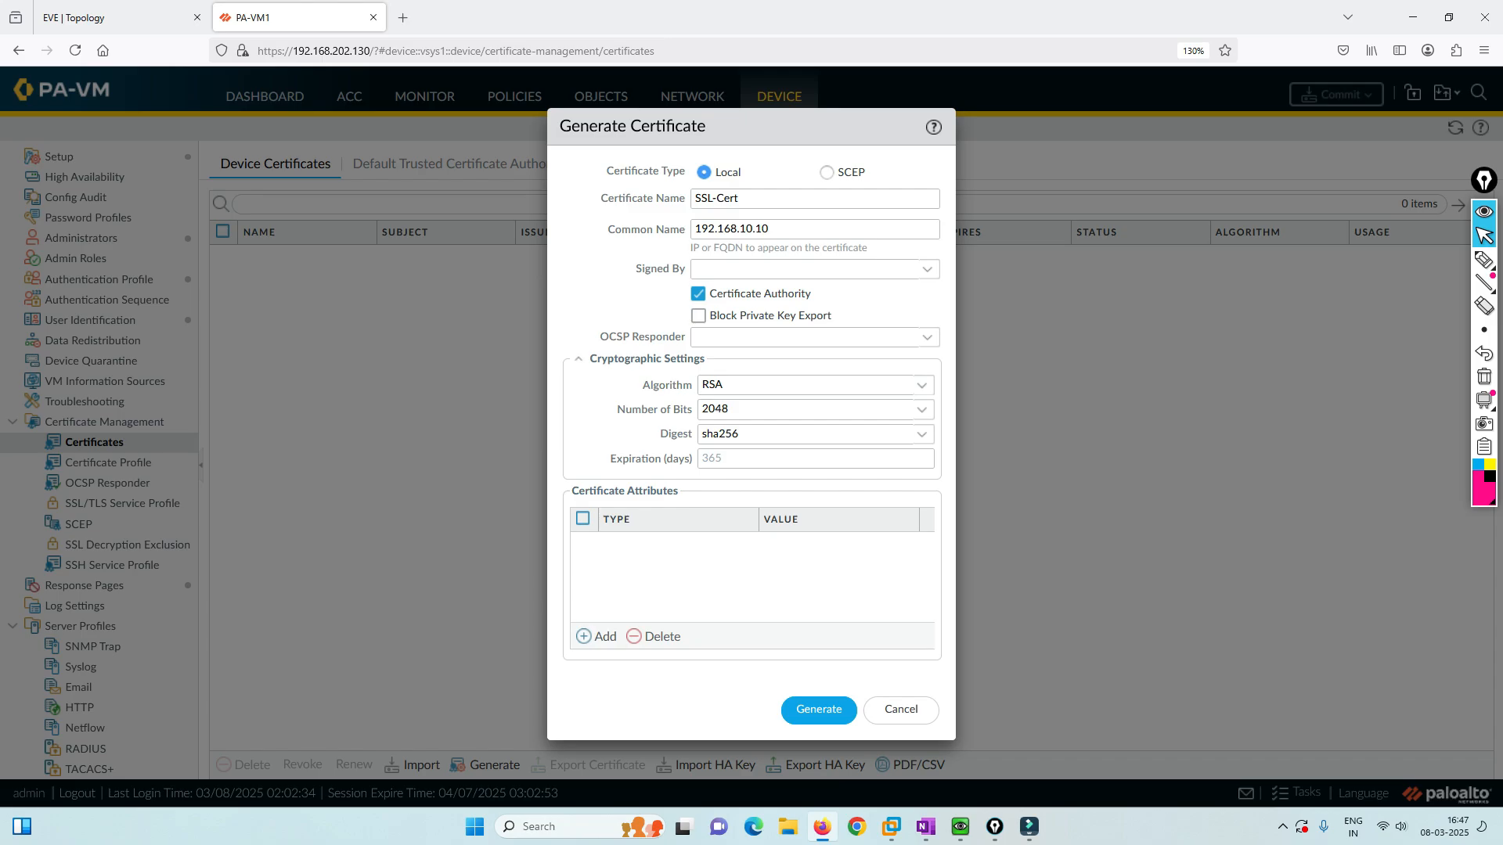
Add an IP attribute with value 192.168.10.10 to the certificate.
click(603, 637)
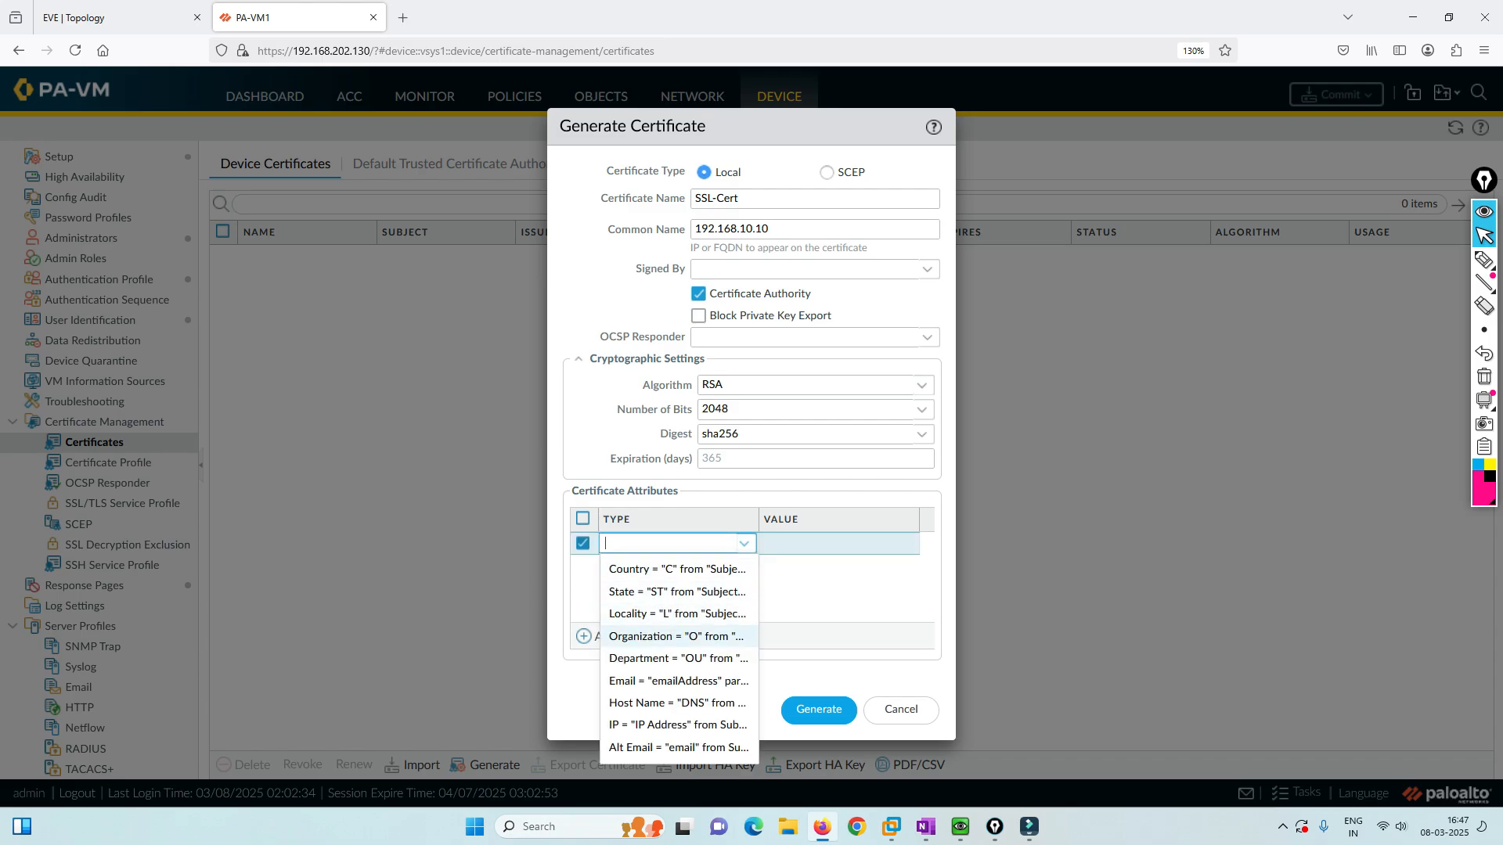
key(Down)
key(Down)
key(Return)
key(Tab)
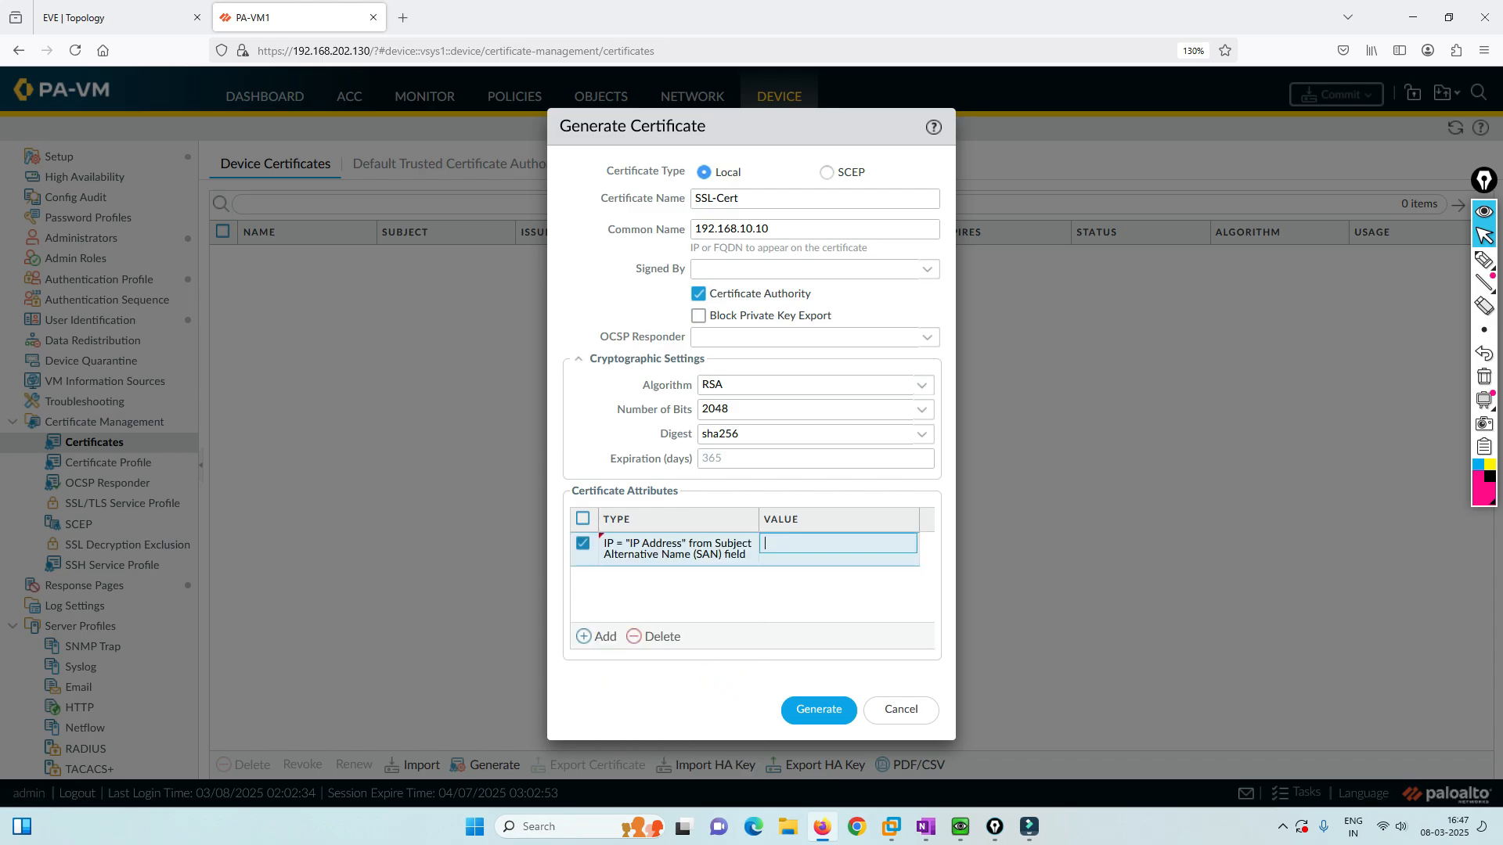
text(192.168.10.10)
key(Return)
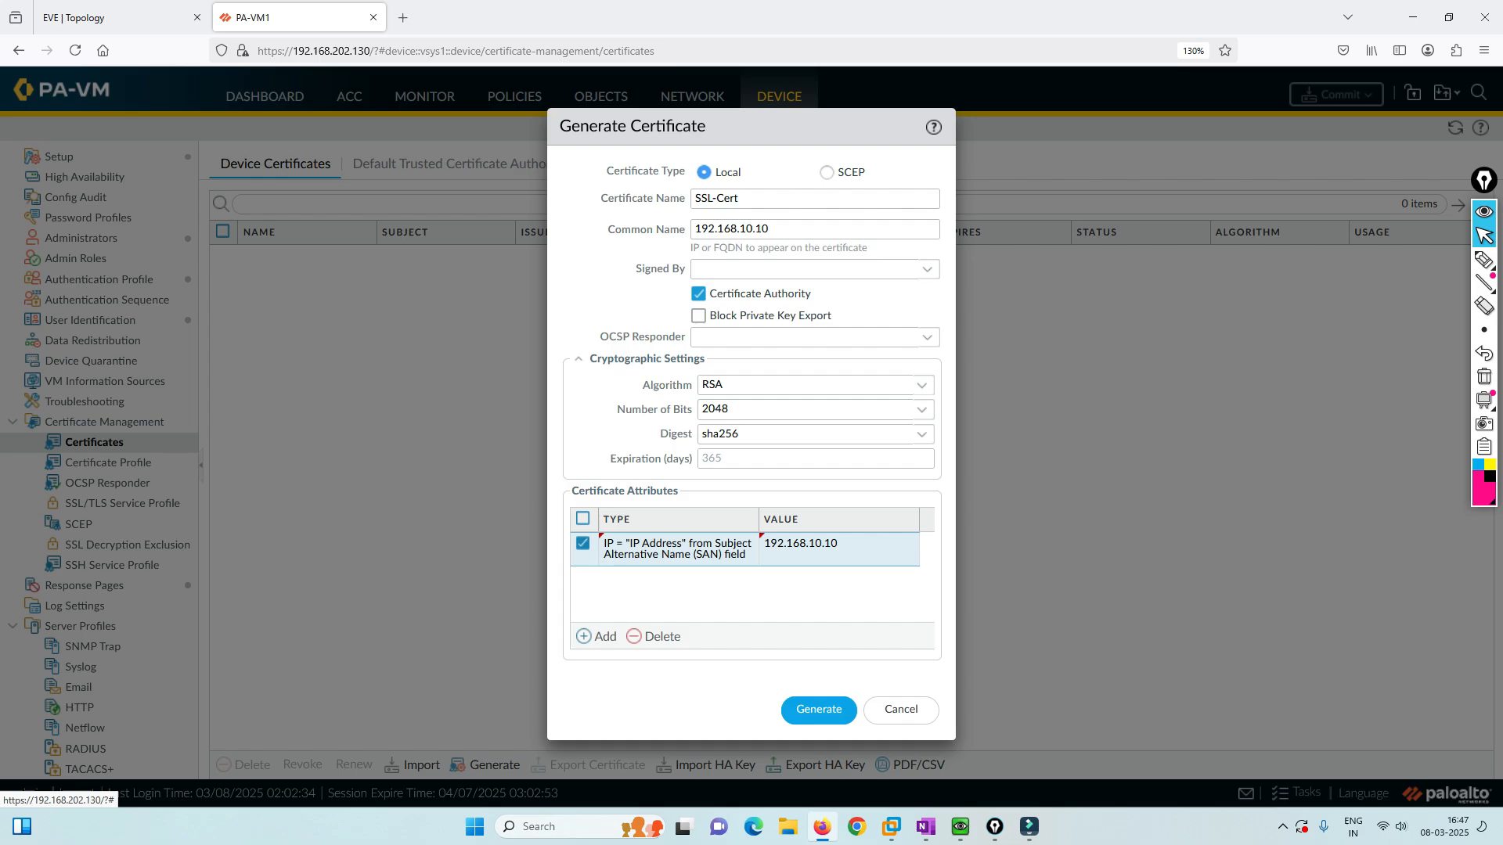
Add Organization attribute LAB, then generate SSL-Cert and dismiss the success message.
click(604, 636)
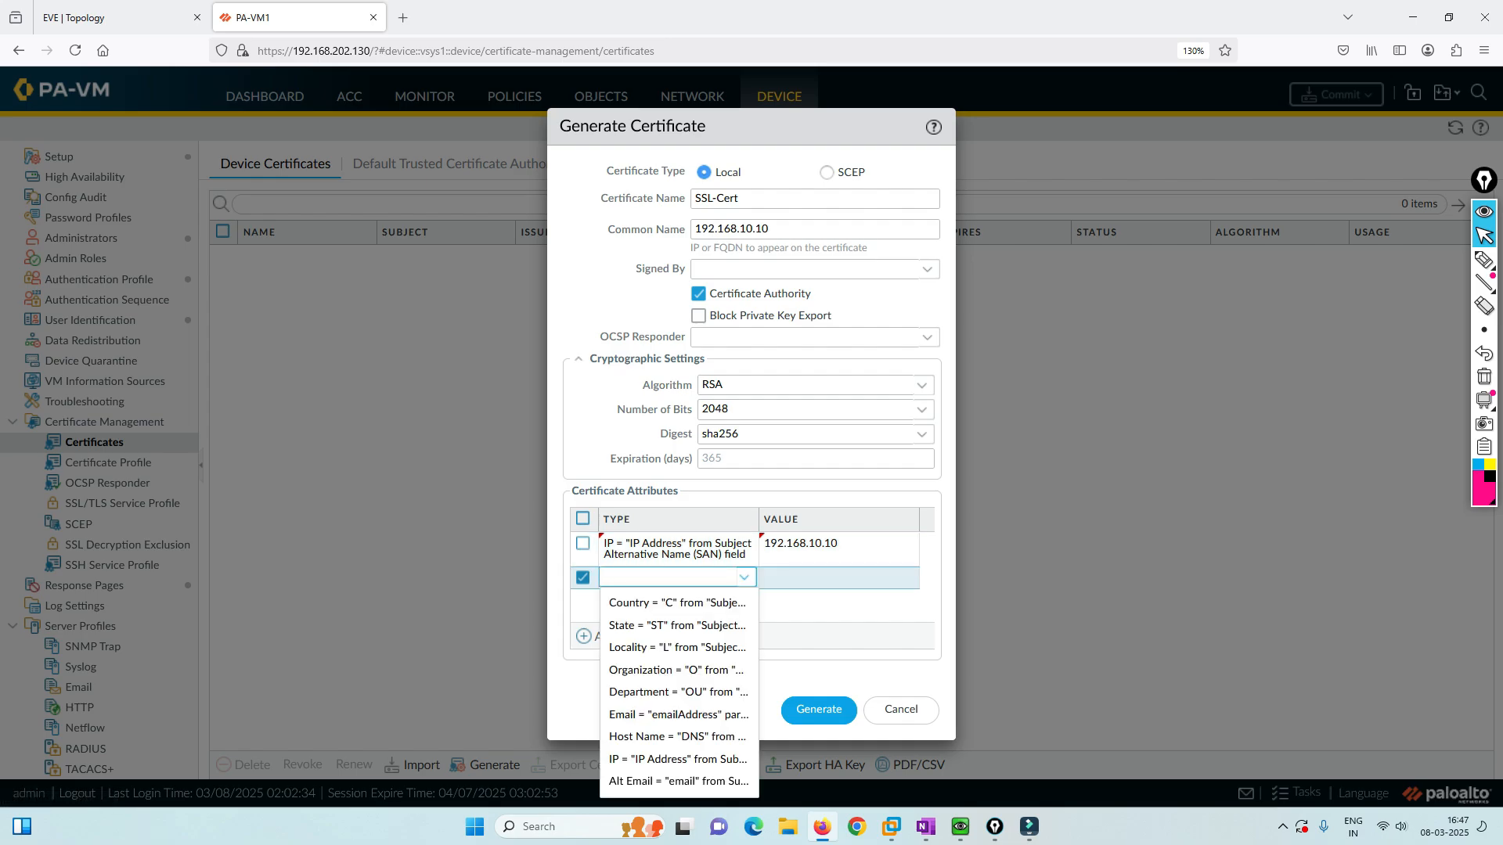
key(Up)
key(Up)
key(Up)
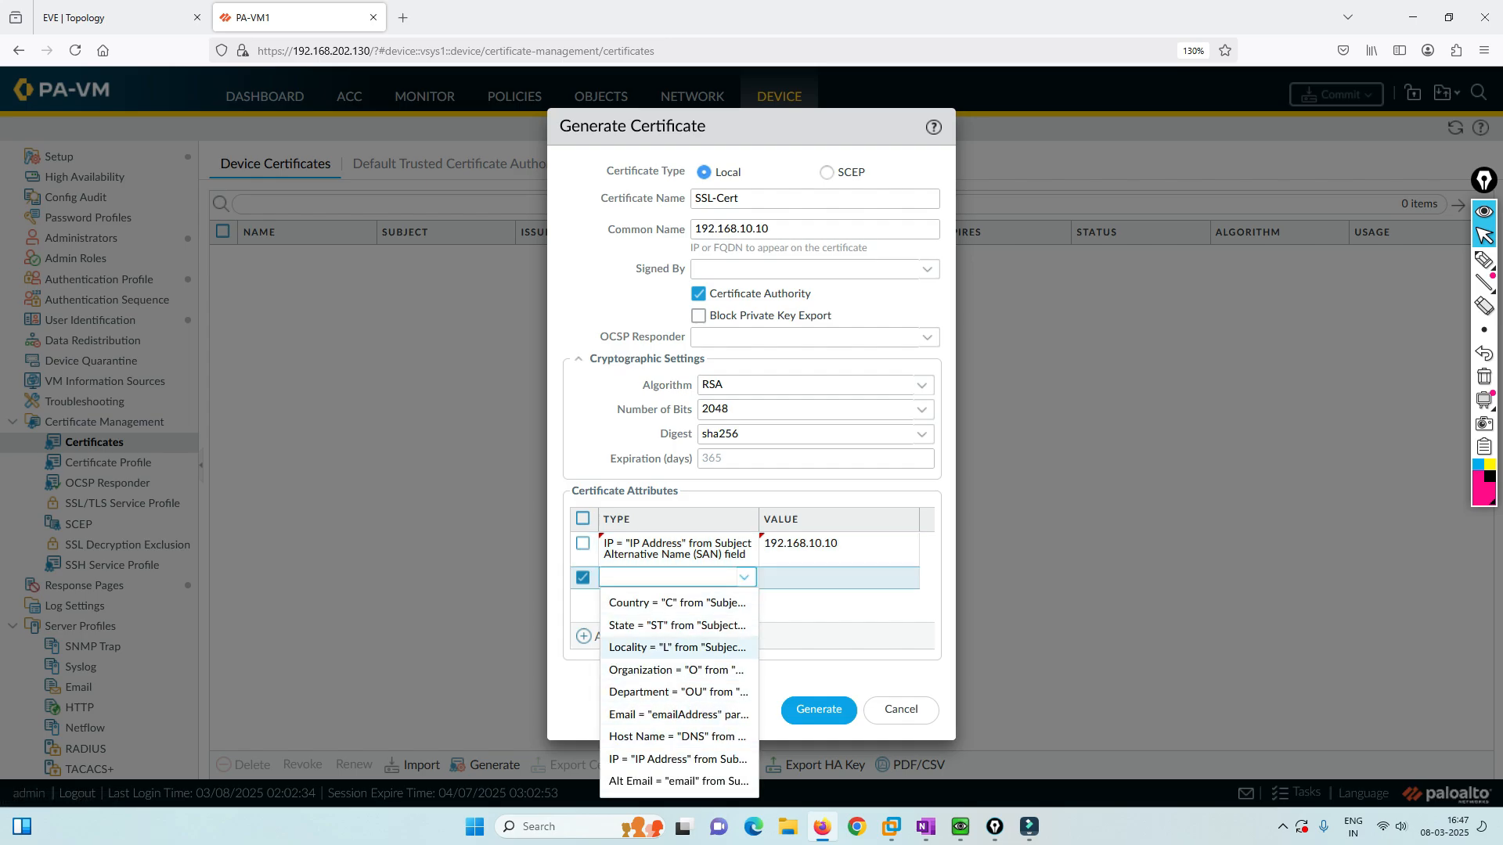
key(Down)
key(Return)
click(838, 578)
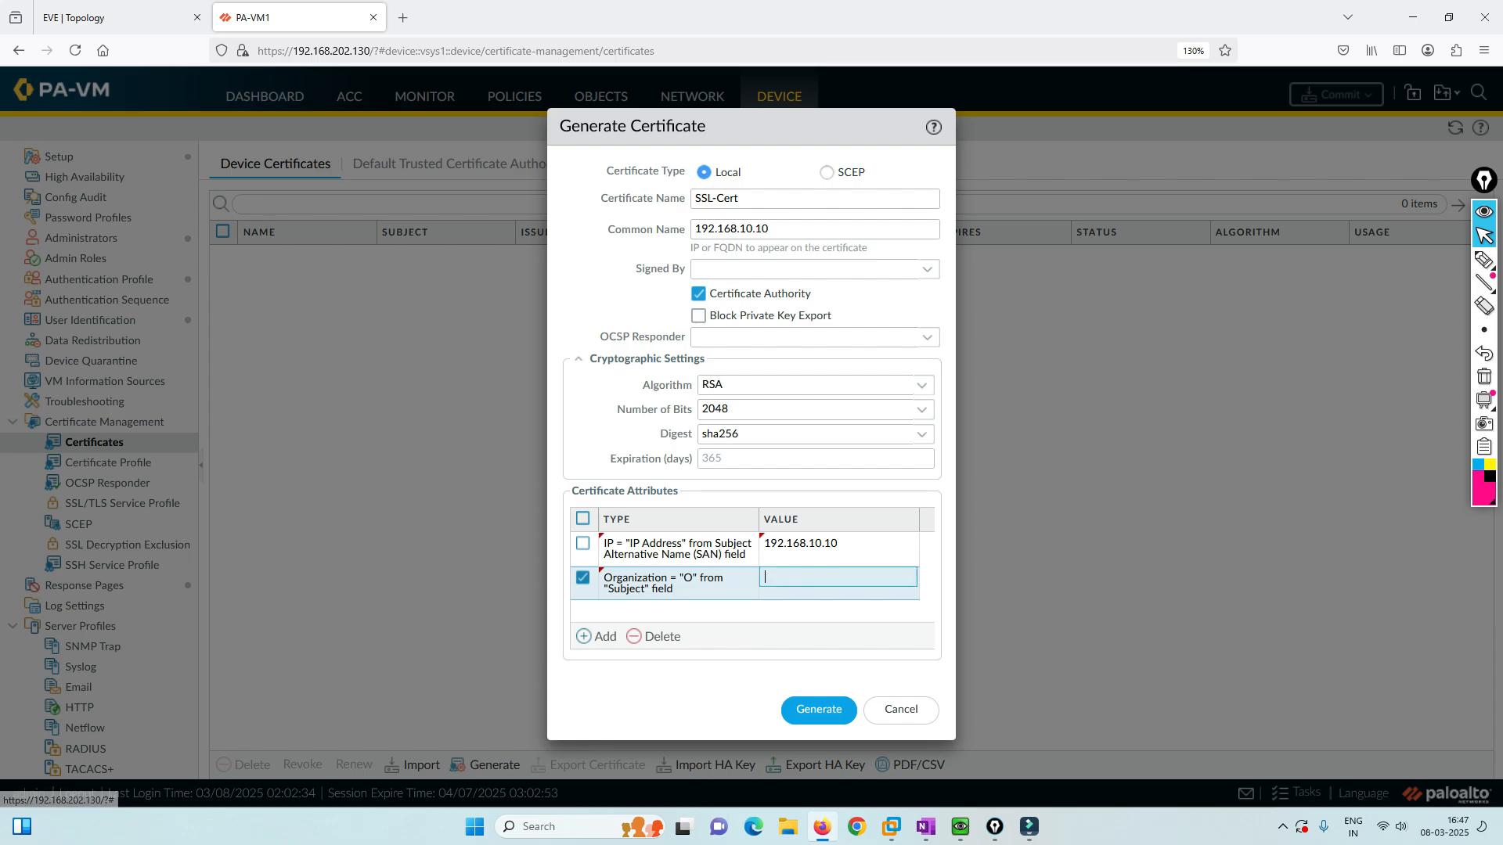
text(LAB)
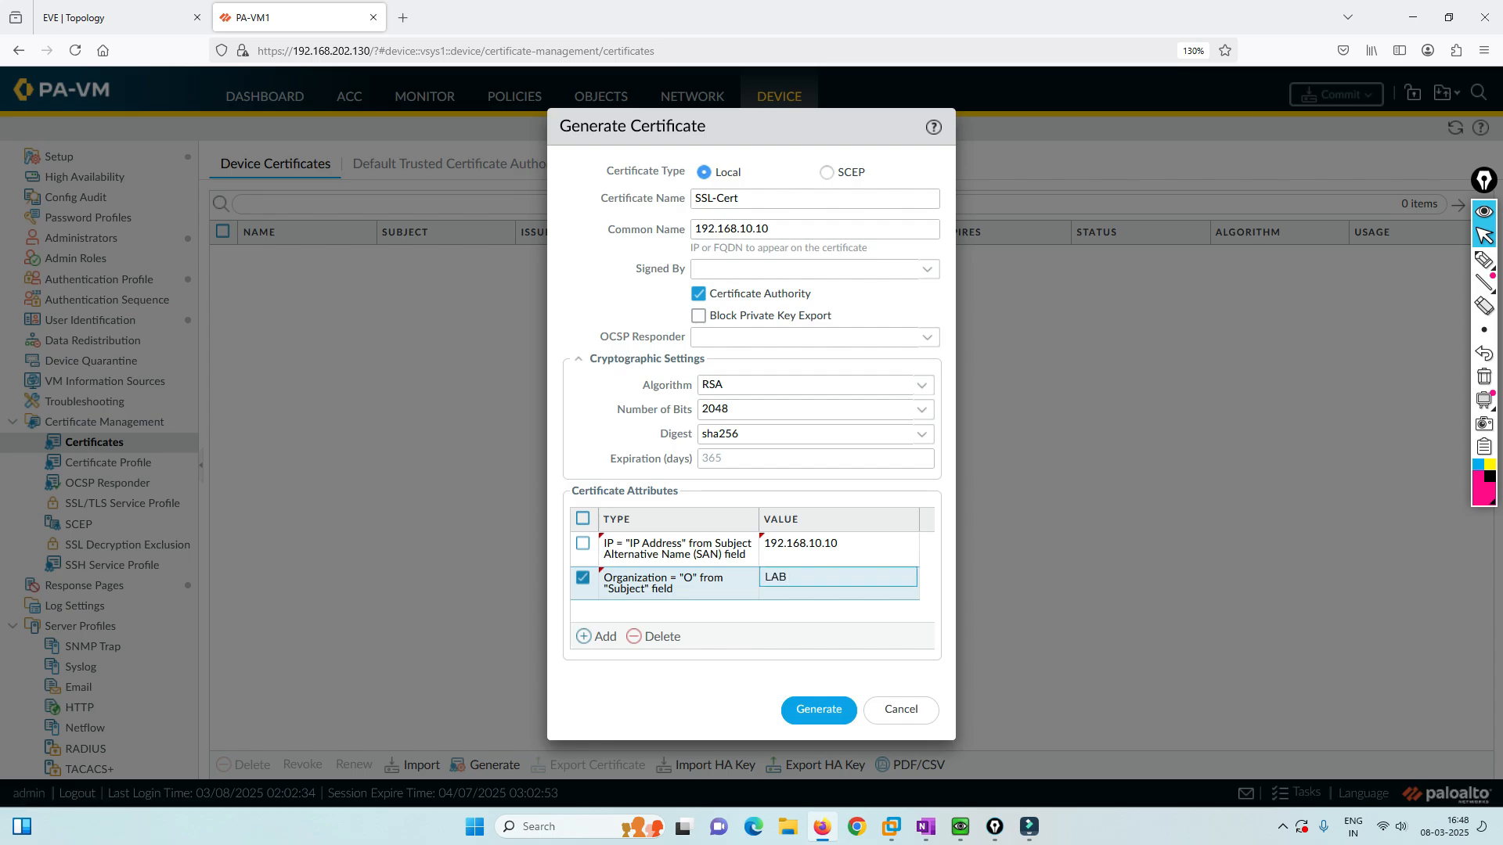
key(Return)
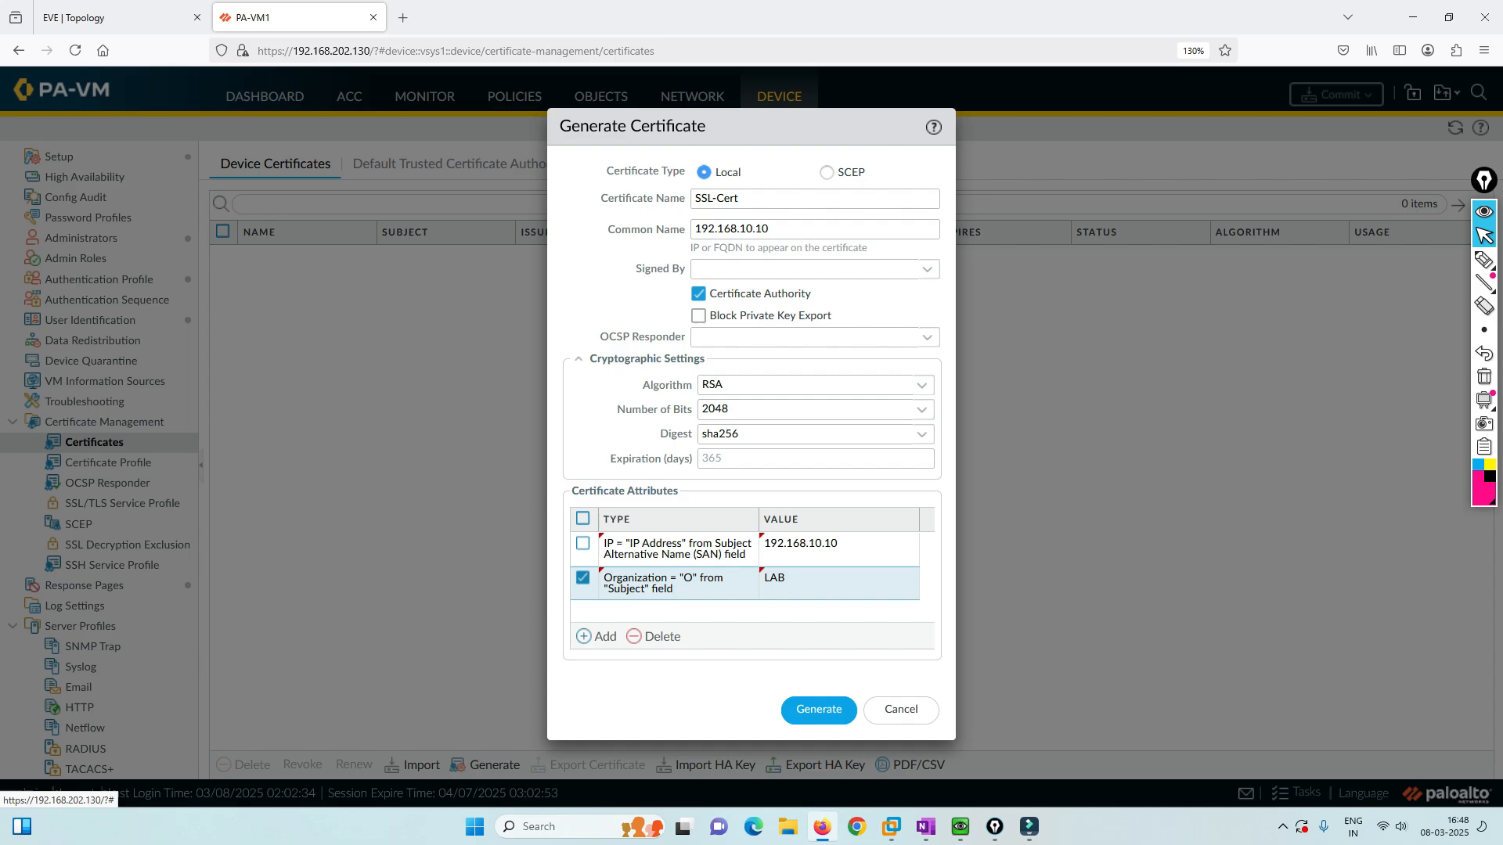
click(819, 710)
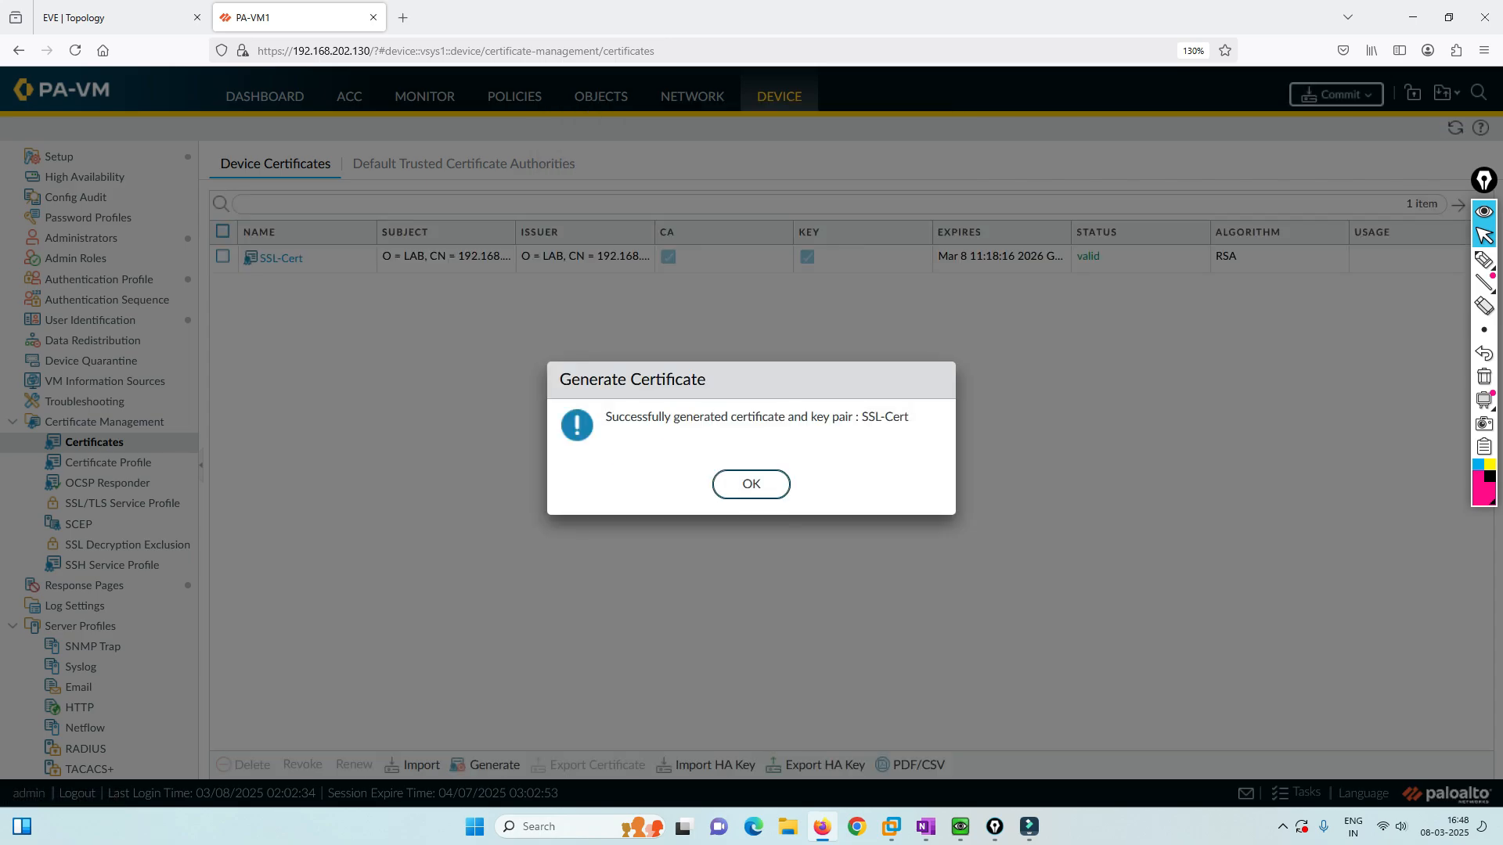
click(751, 483)
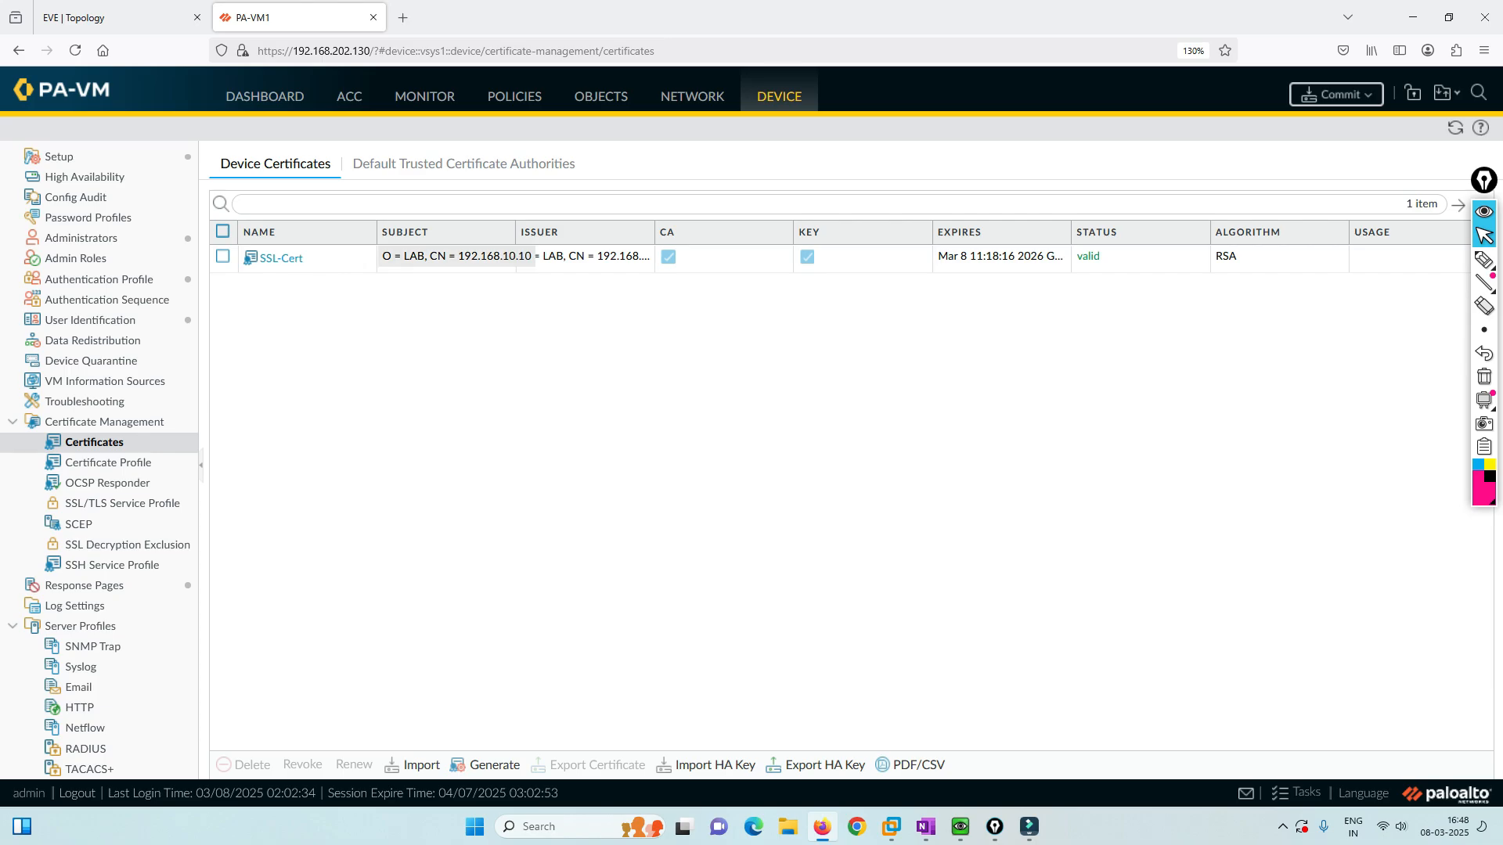
Tick Forward Trust Certificate in SSL-Cert's details, then return to the lab topology.
click(281, 258)
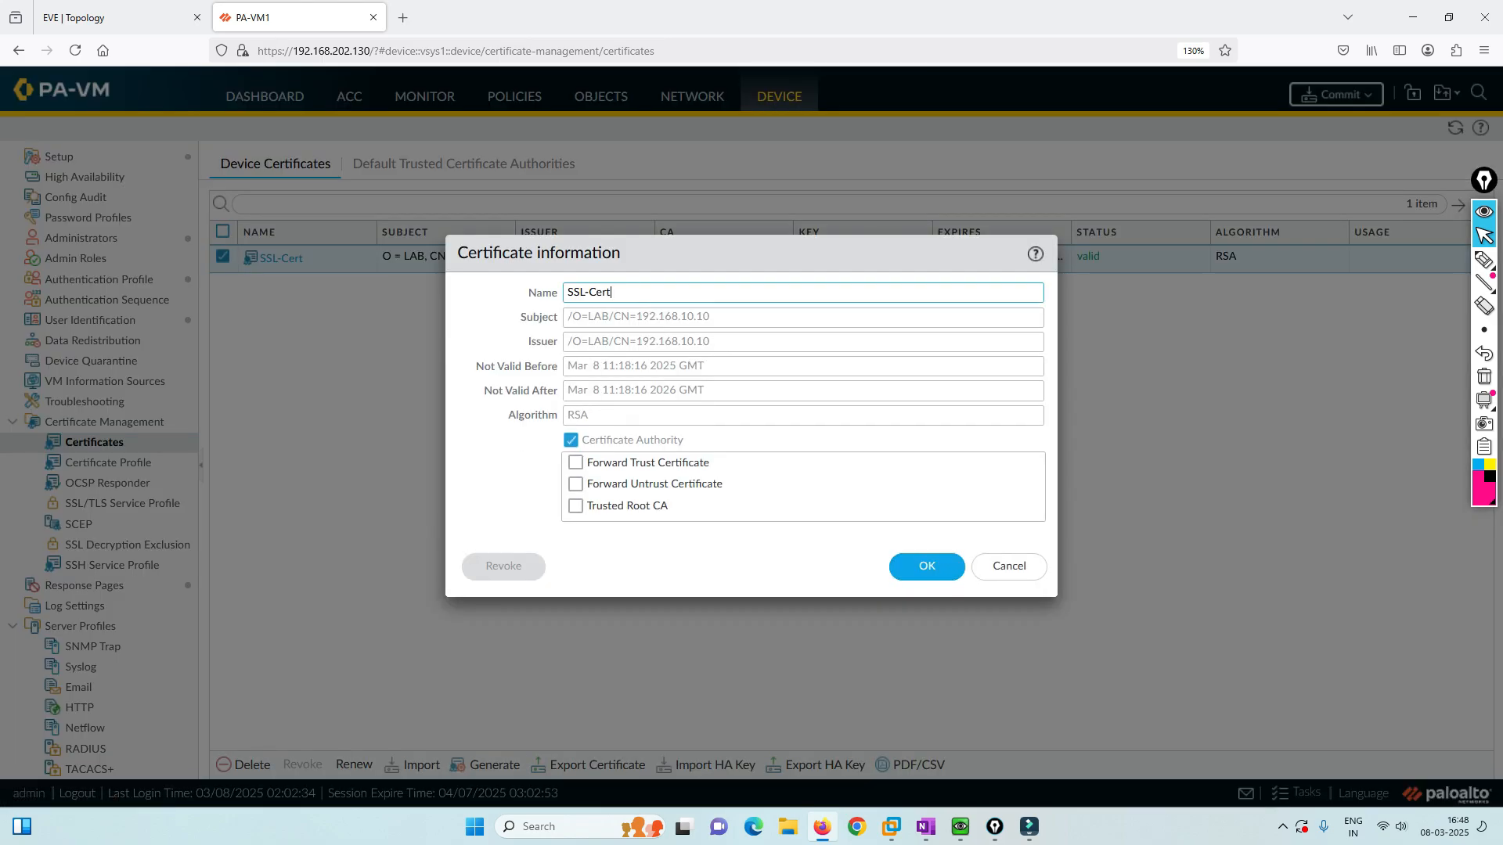
click(576, 463)
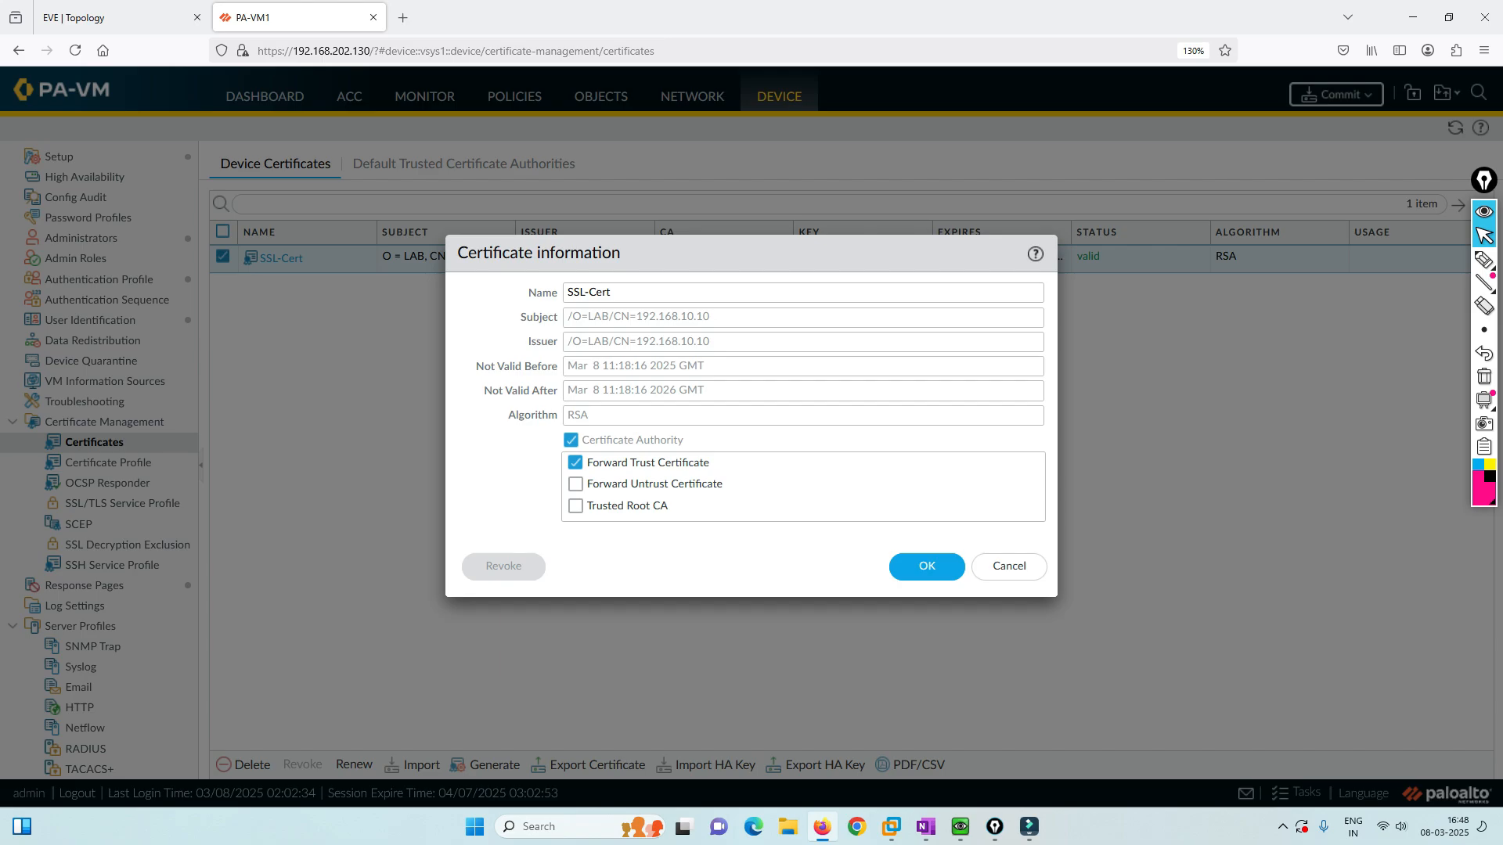
click(118, 17)
click(1484, 259)
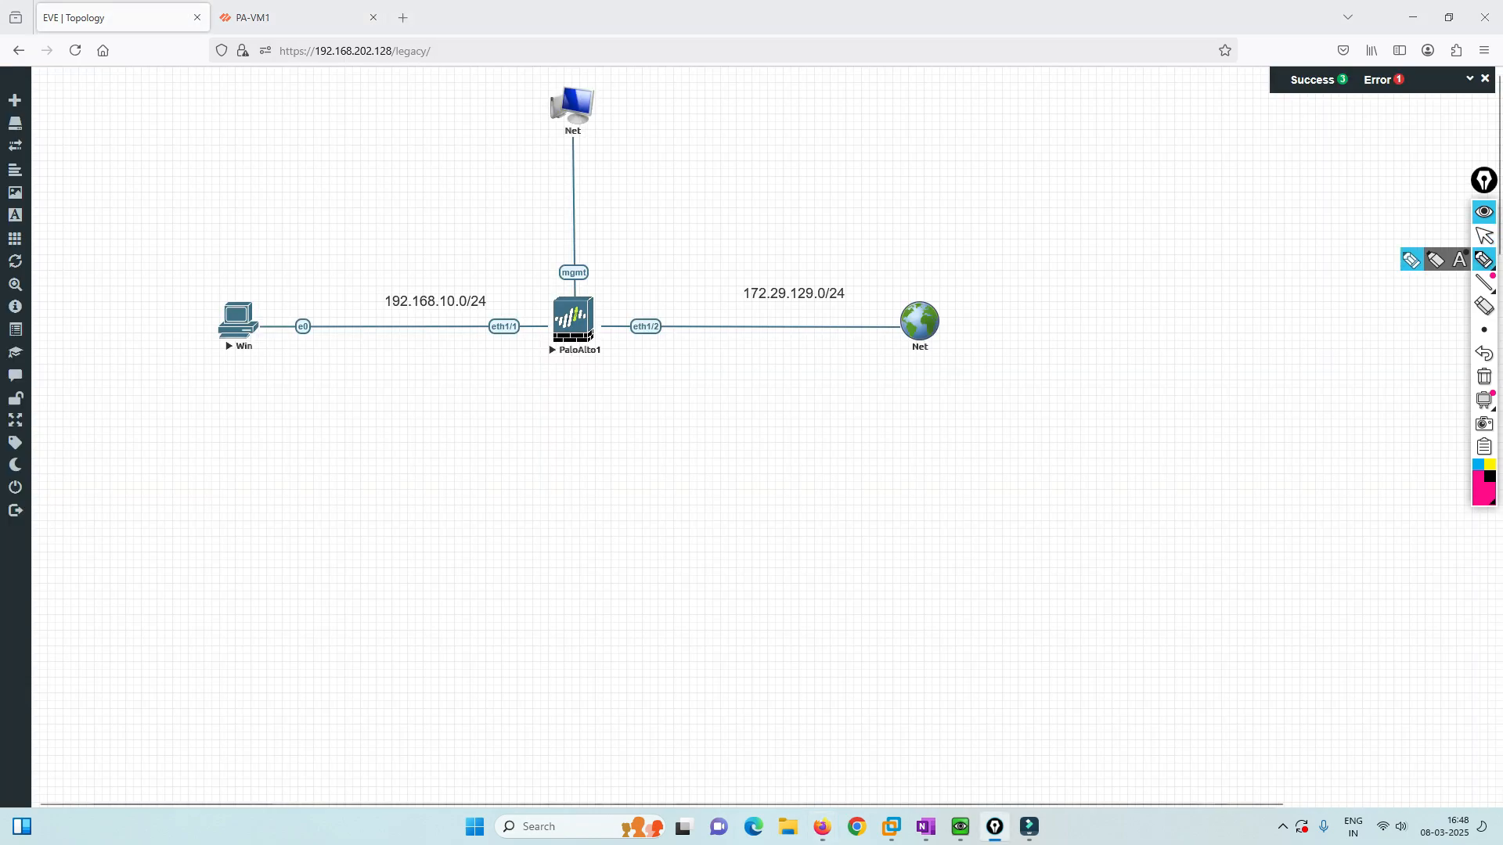
mouse_move(265, 321)
mouse_down()
mouse_move(333, 292)
mouse_move(589, 313)
mouse_move(920, 300)
mouse_up()
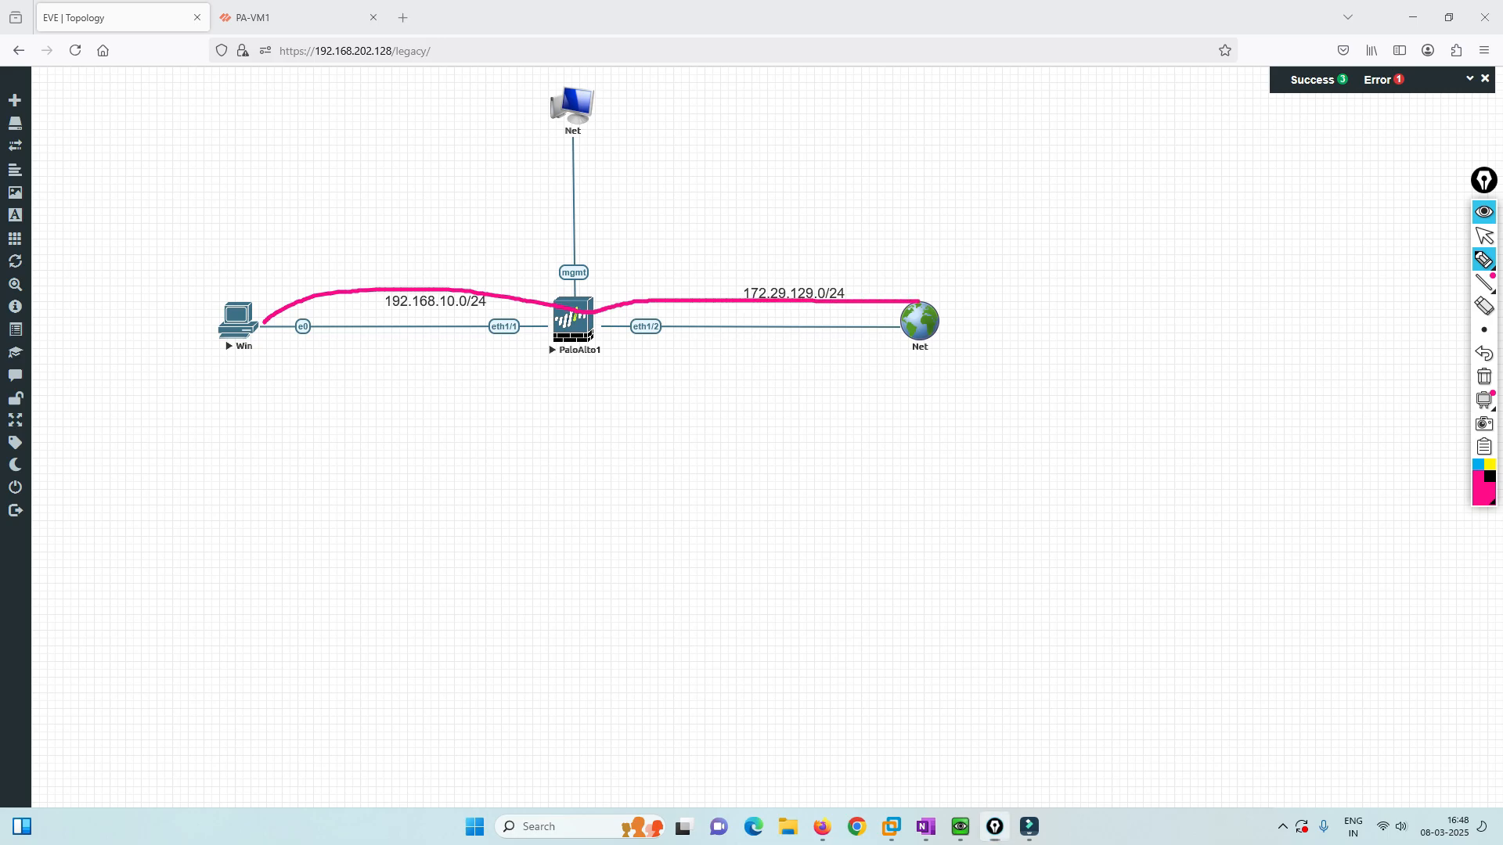
mouse_move(601, 284)
mouse_down()
mouse_move(573, 282)
mouse_move(535, 311)
mouse_move(540, 372)
mouse_move(616, 360)
mouse_move(617, 312)
mouse_move(593, 286)
mouse_up()
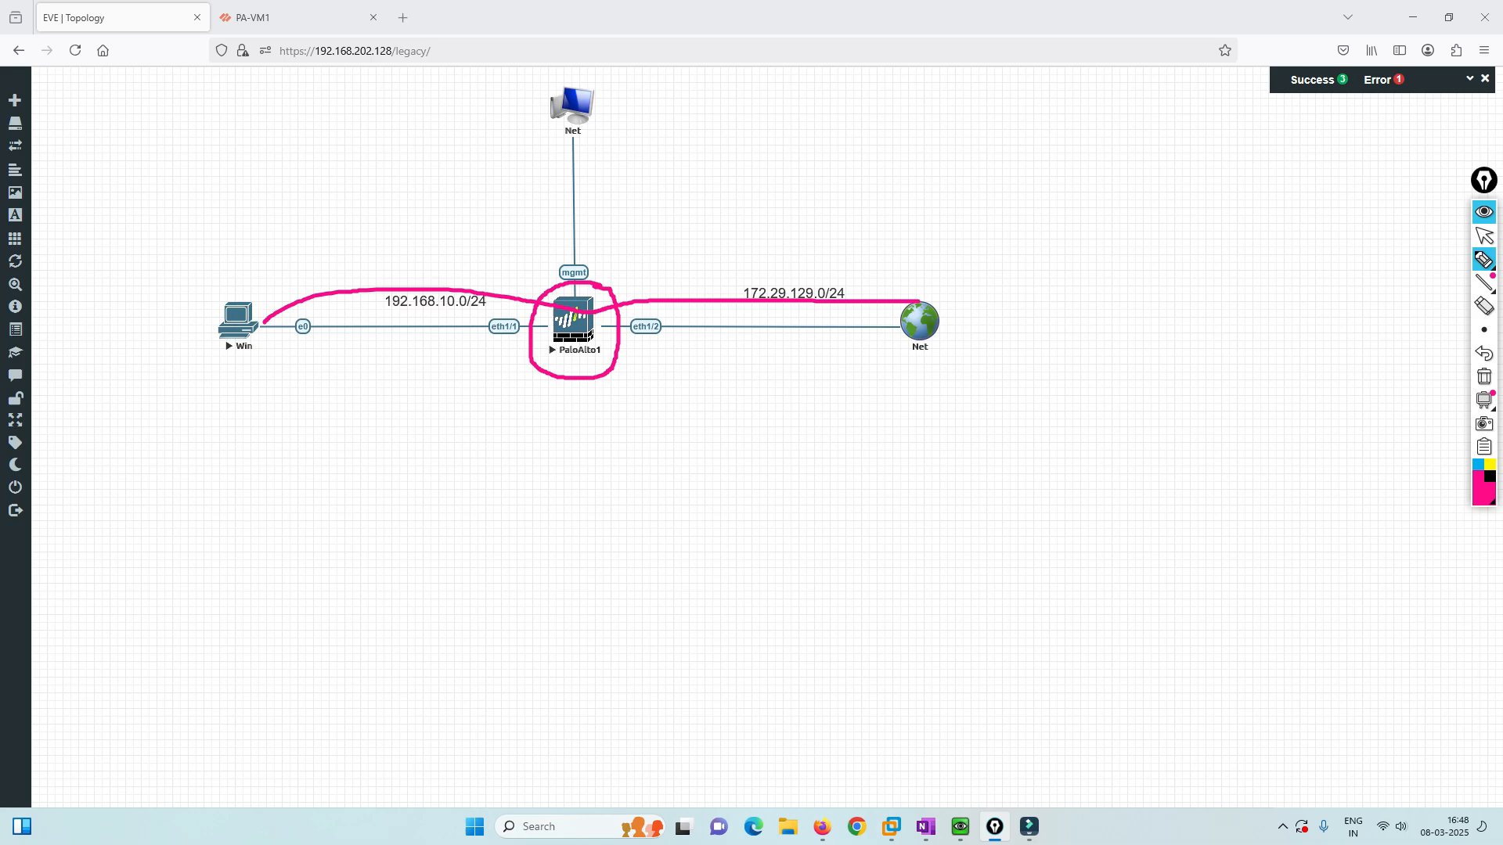
drag(609, 392, 596, 419)
mouse_move(624, 392)
mouse_down()
mouse_move(610, 415)
mouse_move(652, 398)
mouse_up()
mouse_move(679, 374)
mouse_down()
mouse_move(680, 398)
mouse_move(715, 387)
mouse_up()
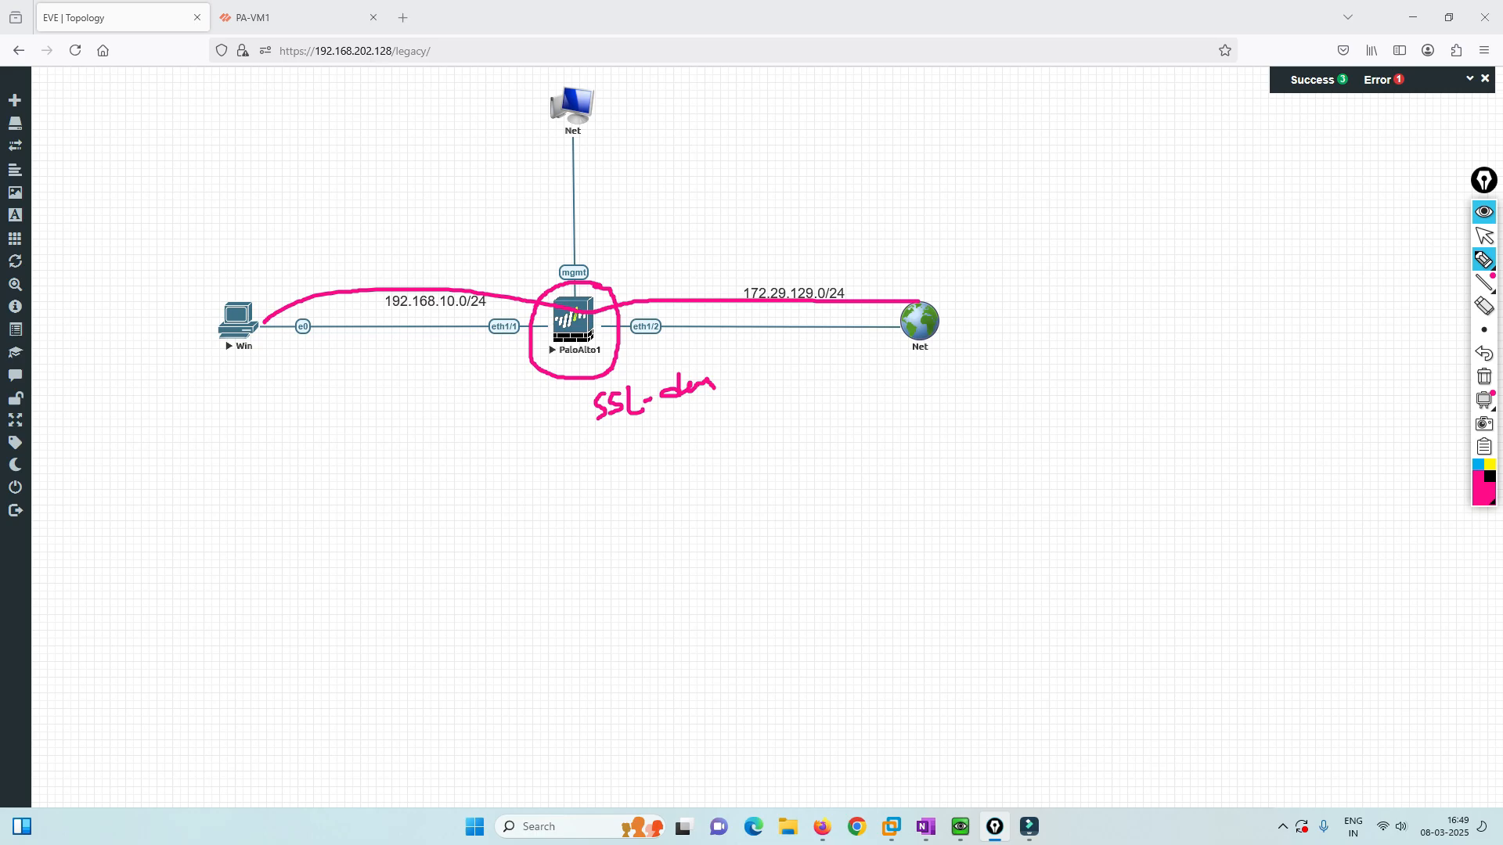
mouse_move(595, 299)
mouse_down()
mouse_move(686, 243)
mouse_move(713, 202)
mouse_move(746, 210)
mouse_move(802, 174)
mouse_move(792, 228)
mouse_up()
drag(804, 208, 822, 197)
drag(828, 187, 826, 207)
drag(842, 189, 833, 200)
drag(709, 55, 714, 162)
mouse_move(707, 54)
mouse_down()
mouse_move(810, 38)
mouse_move(814, 149)
mouse_up()
drag(713, 162, 823, 144)
mouse_move(730, 81)
mouse_down()
mouse_move(754, 75)
mouse_move(763, 99)
mouse_up()
drag(735, 132, 775, 122)
mouse_move(915, 329)
mouse_down()
mouse_move(822, 361)
mouse_move(624, 347)
mouse_move(645, 354)
mouse_up()
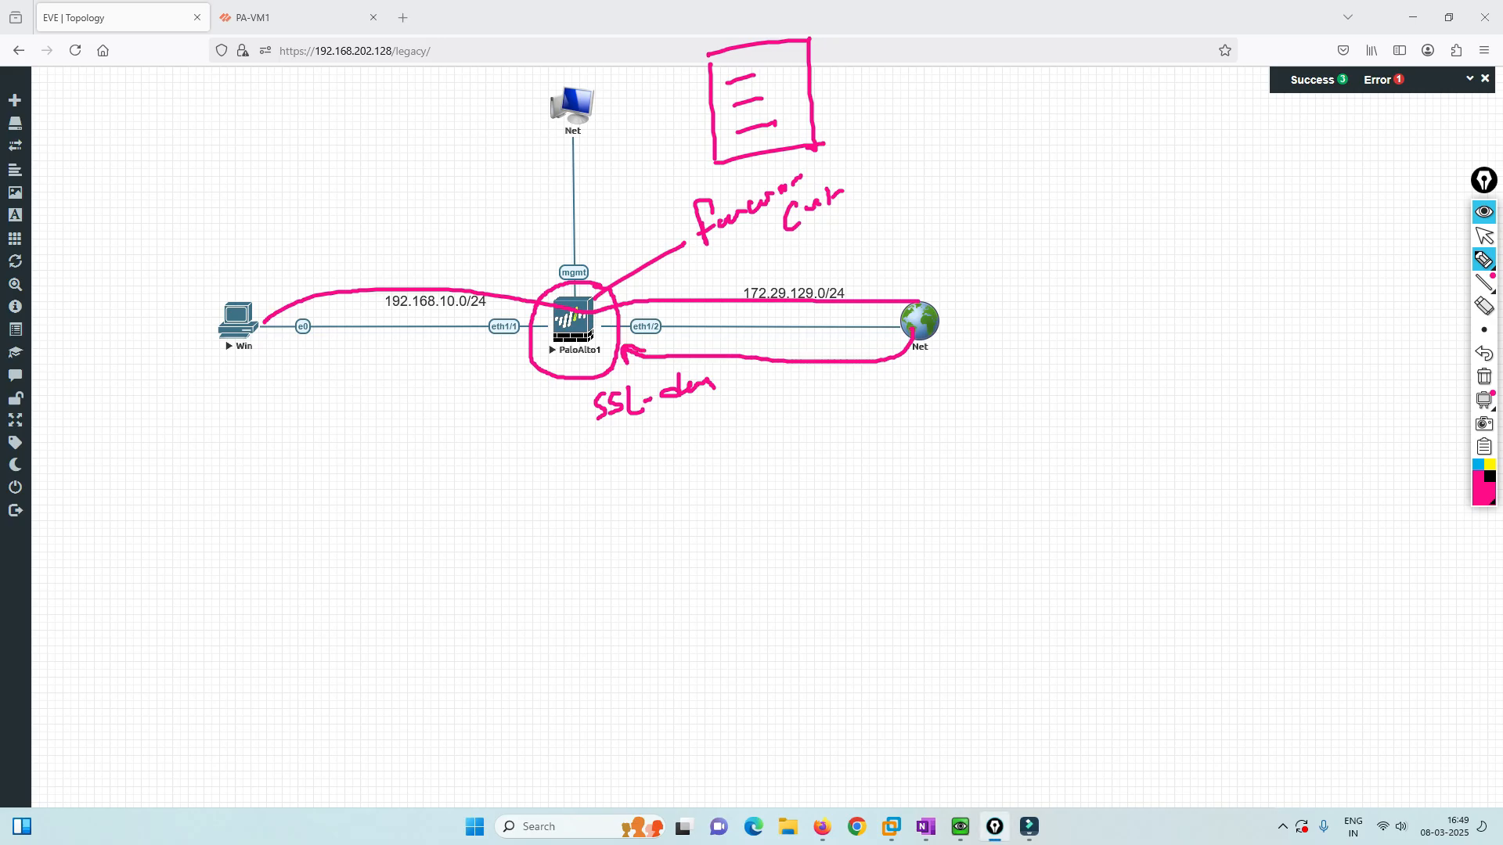
mouse_move(814, 8)
mouse_down()
mouse_move(772, 53)
mouse_move(805, 53)
mouse_up()
mouse_move(705, 119)
mouse_down()
mouse_move(319, 315)
mouse_move(347, 317)
mouse_up()
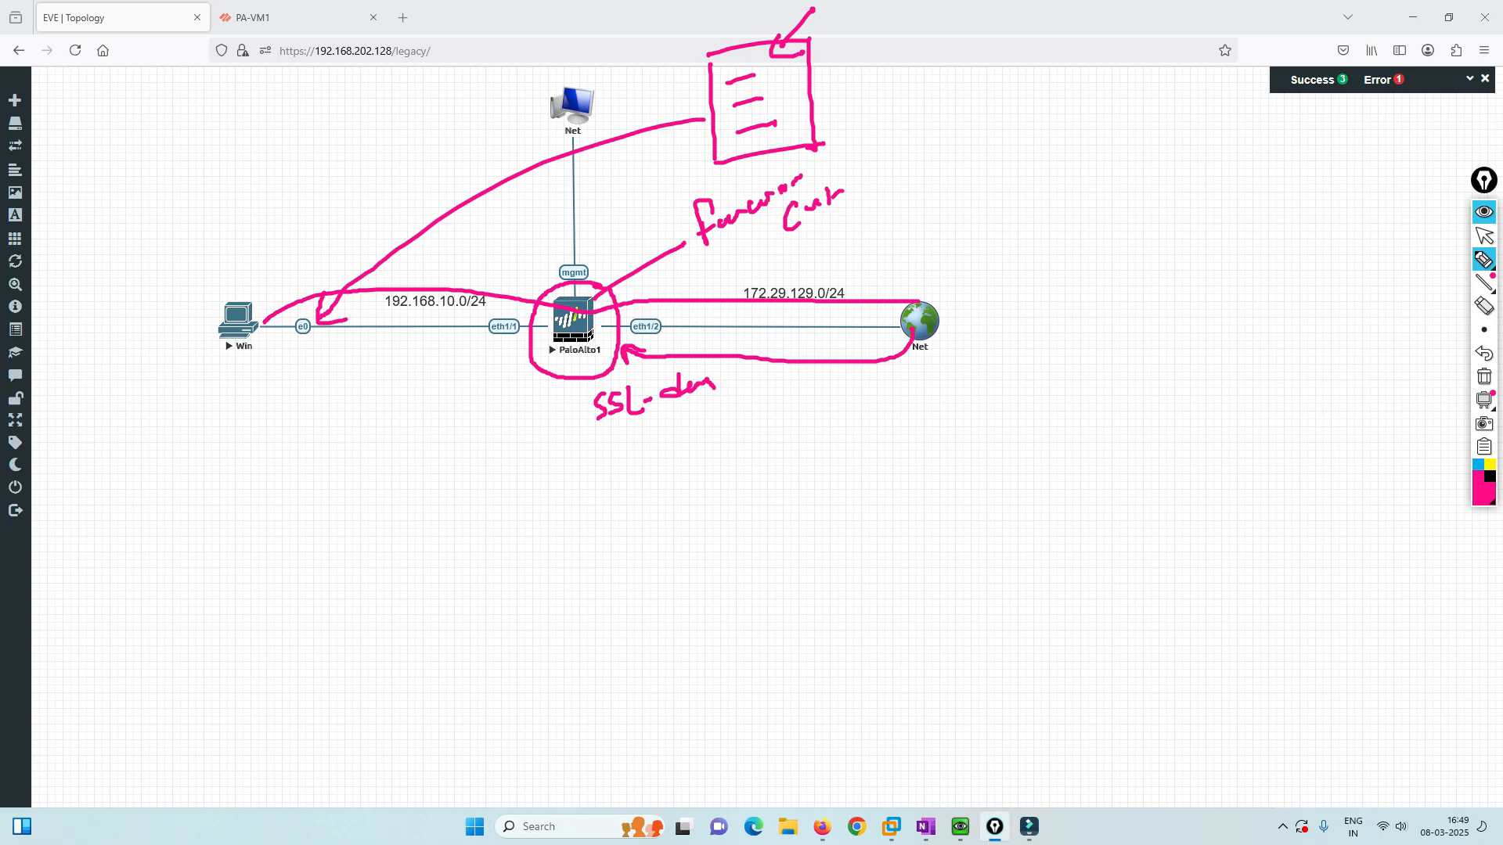
mouse_move(662, 213)
mouse_down()
mouse_move(798, 159)
mouse_move(870, 224)
mouse_move(730, 270)
mouse_move(672, 234)
mouse_move(664, 202)
mouse_up()
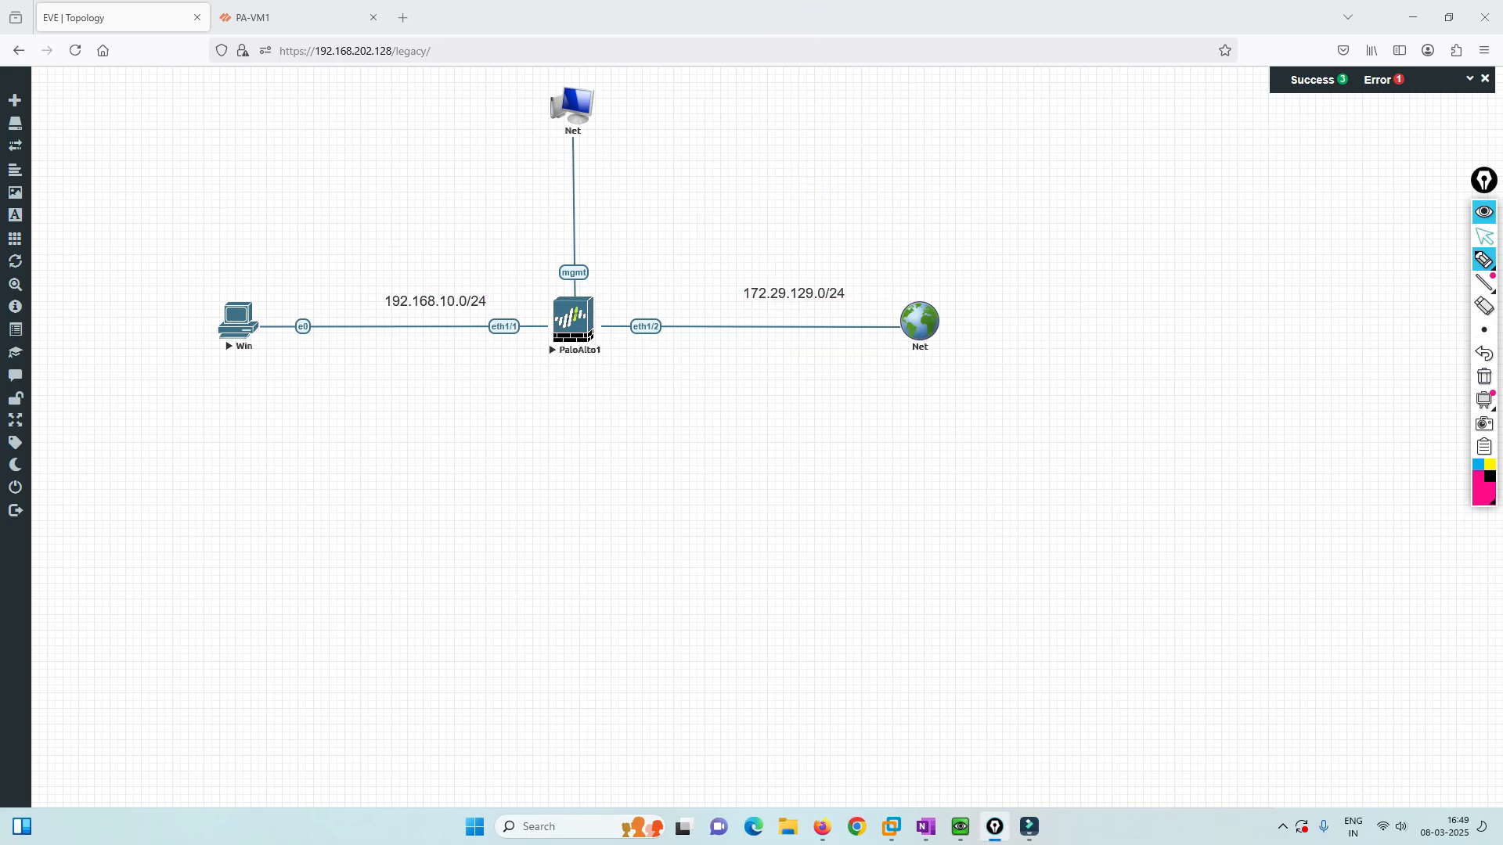
click(1484, 234)
click(294, 17)
Save SSL-Cert's forward trust setting and commit the configuration.
click(927, 566)
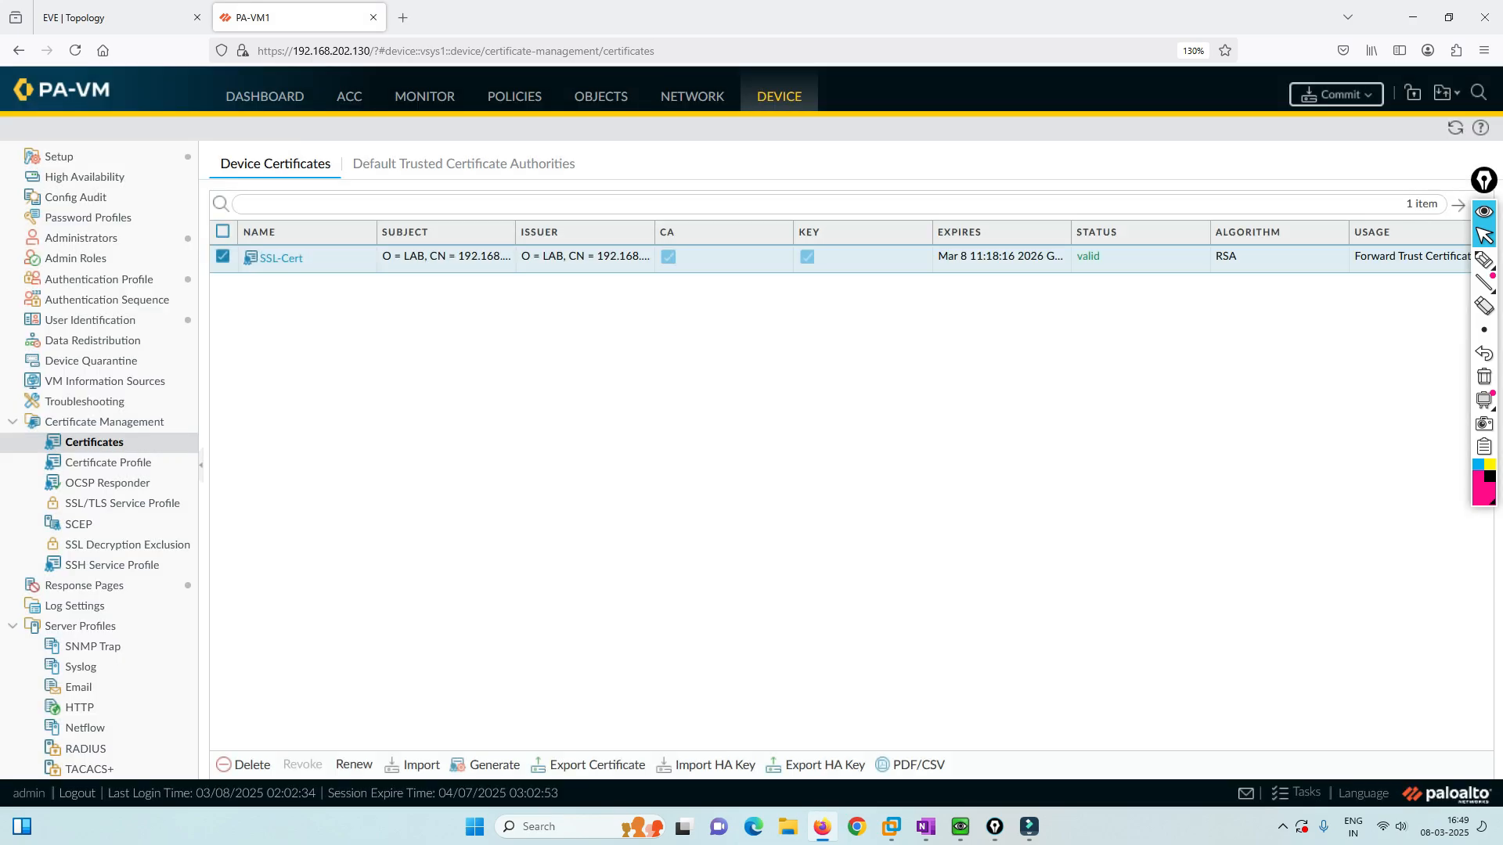
click(1337, 94)
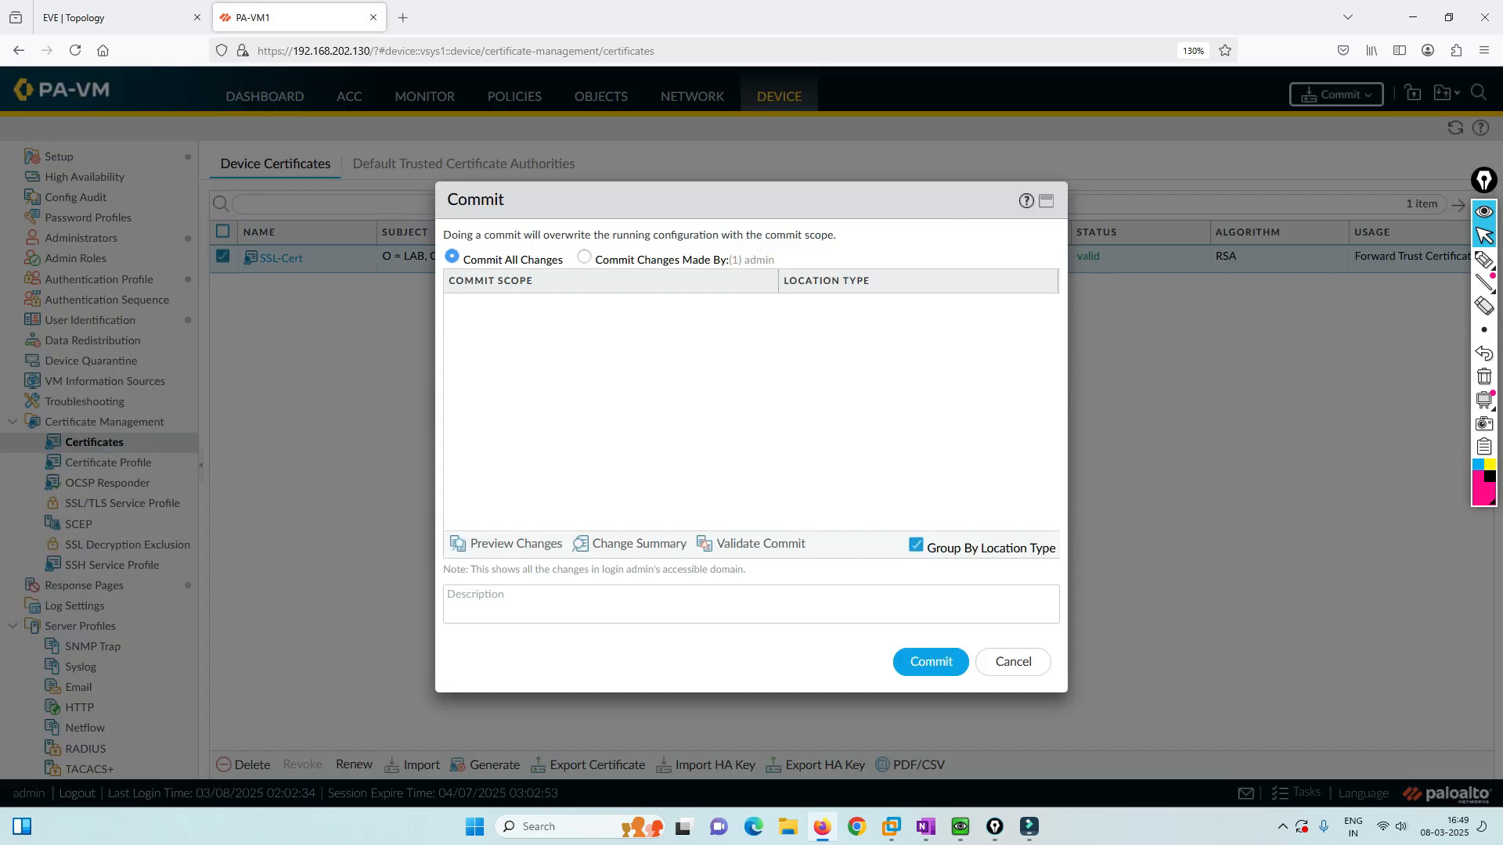
key(Return)
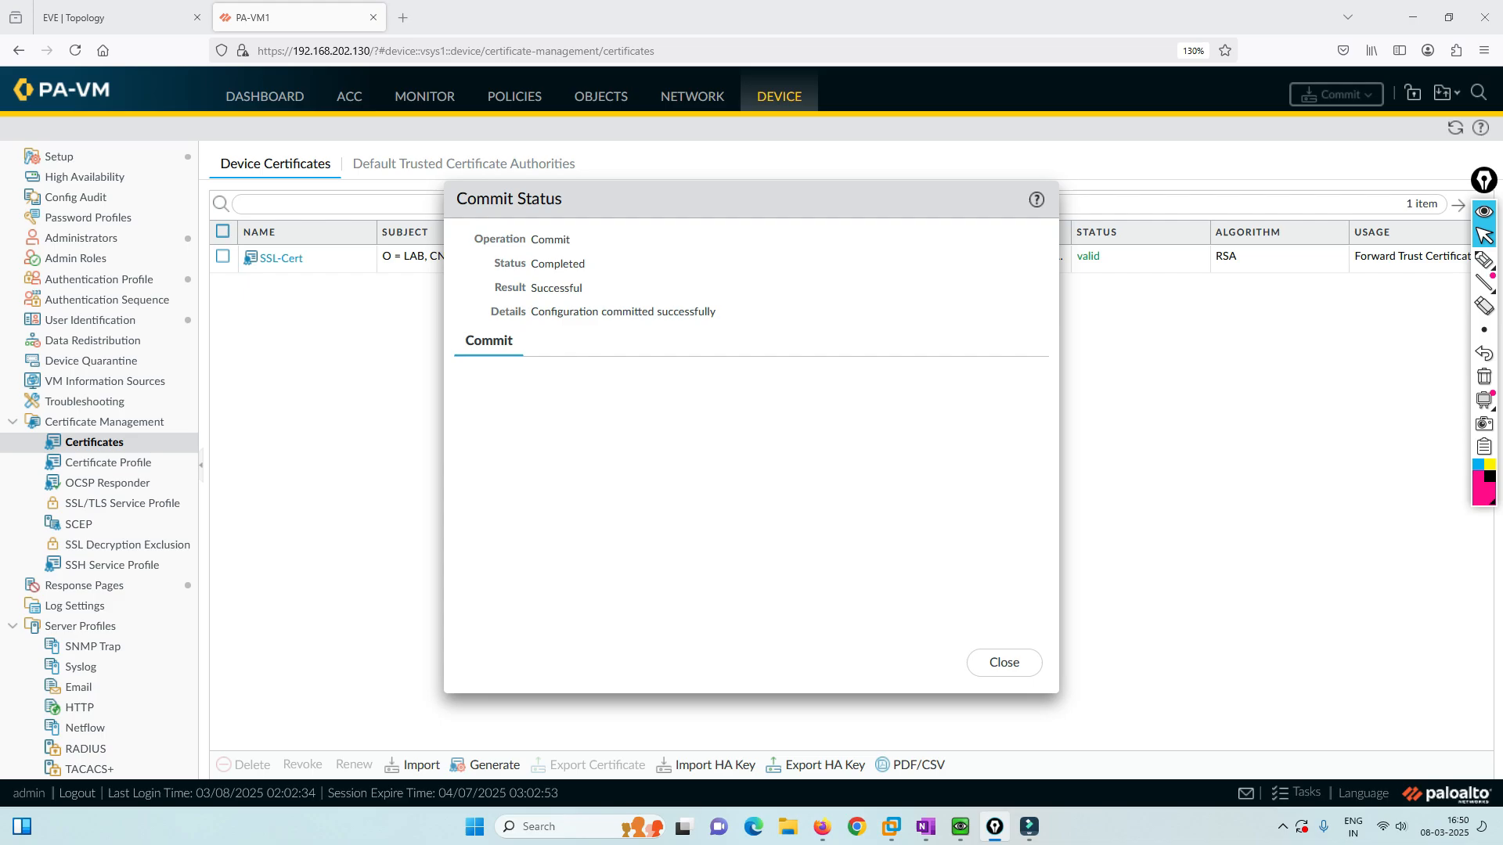
click(1004, 663)
Highlight the SSL-Profile topic in the lesson notes, then return to the firewall.
click(926, 827)
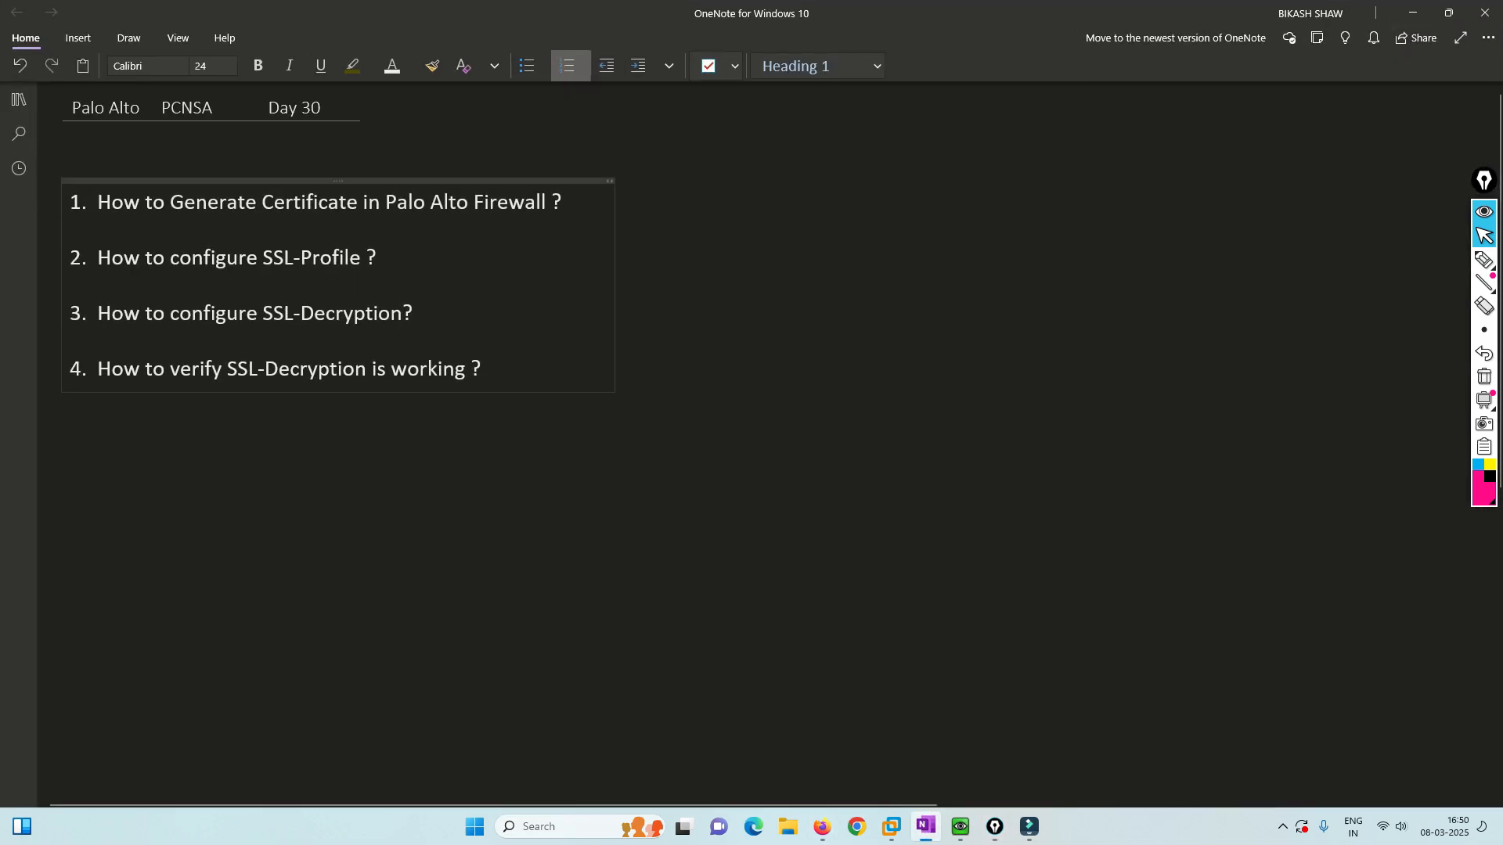
drag(97, 258, 361, 257)
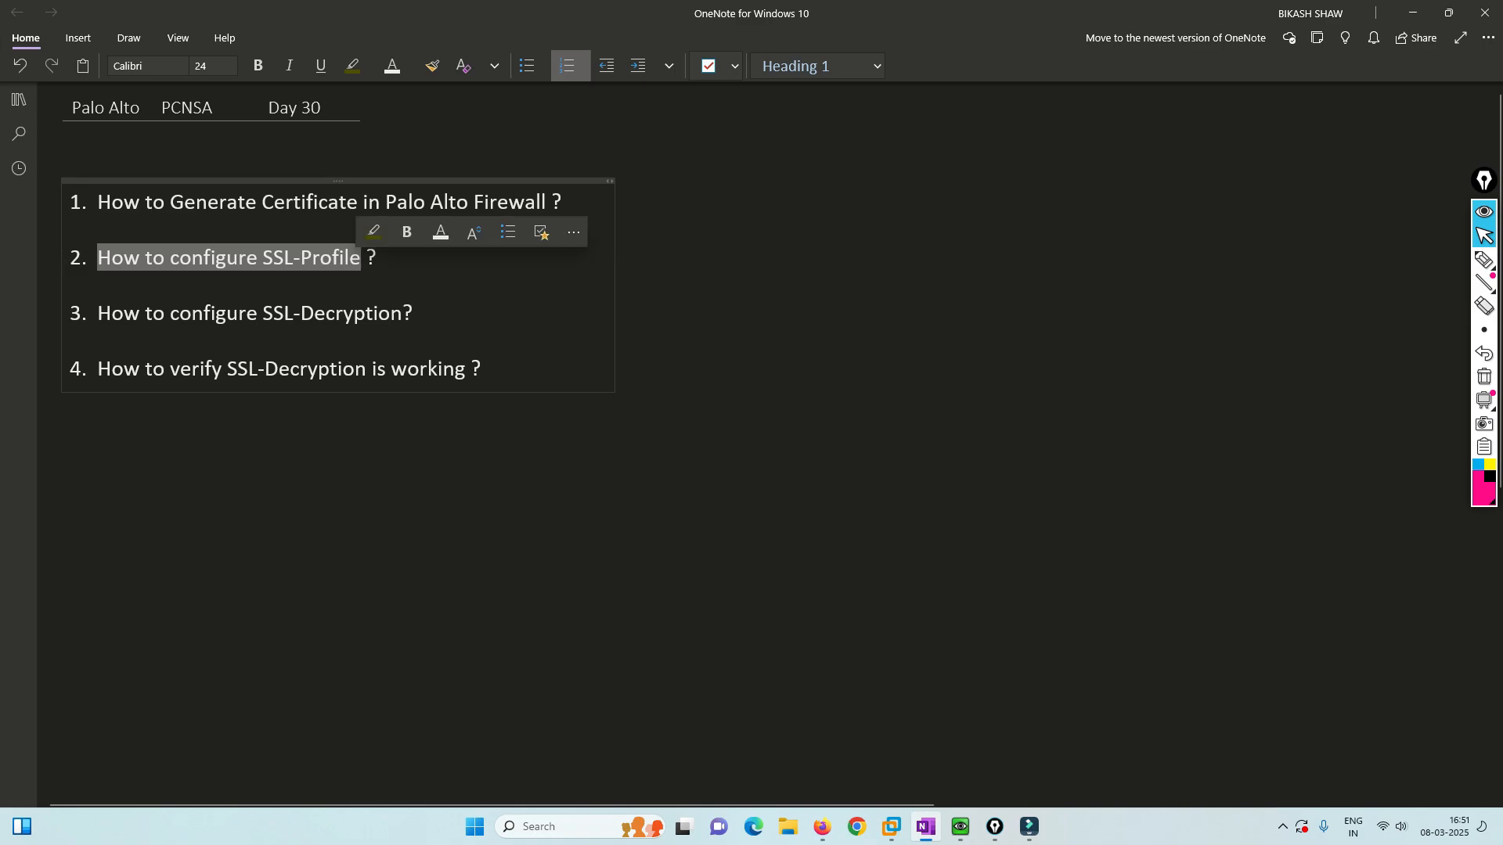
click(1413, 13)
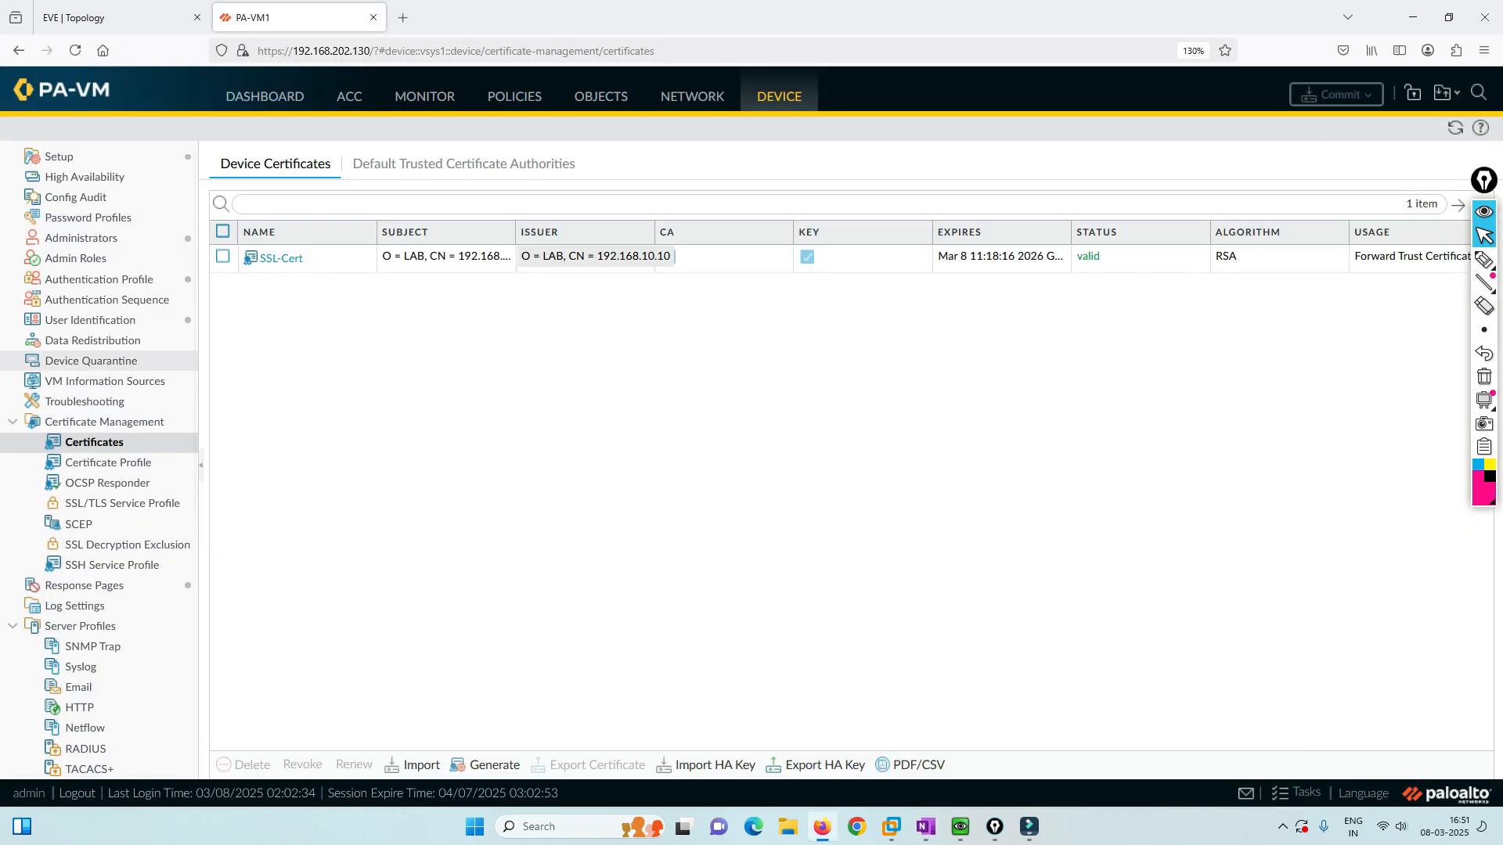
Add a decryption profile under Objects > Decryption Profile named SSL-Profile.
click(692, 96)
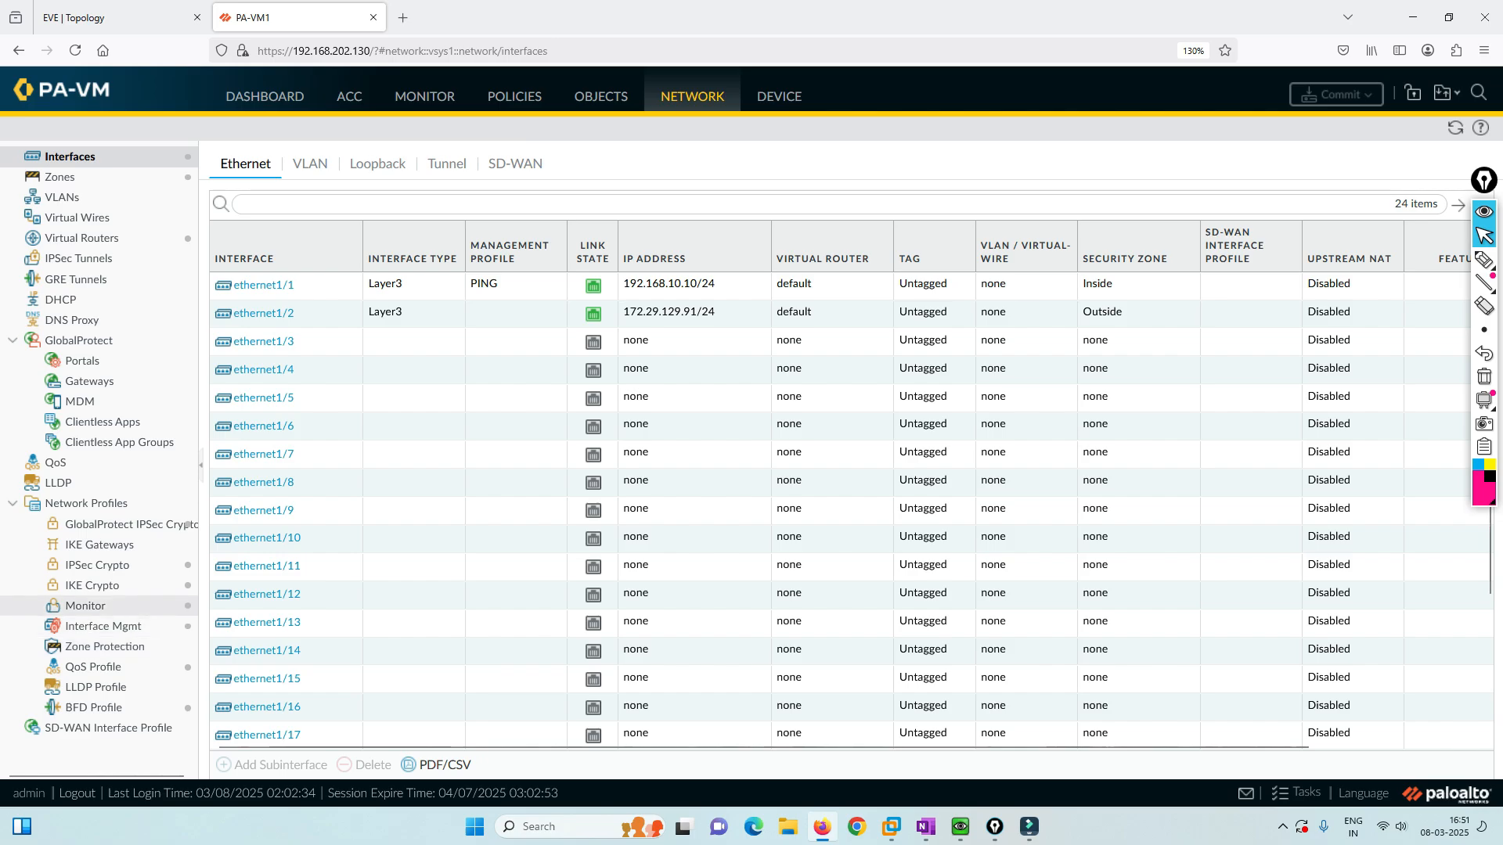
mouse_move(224, 370)
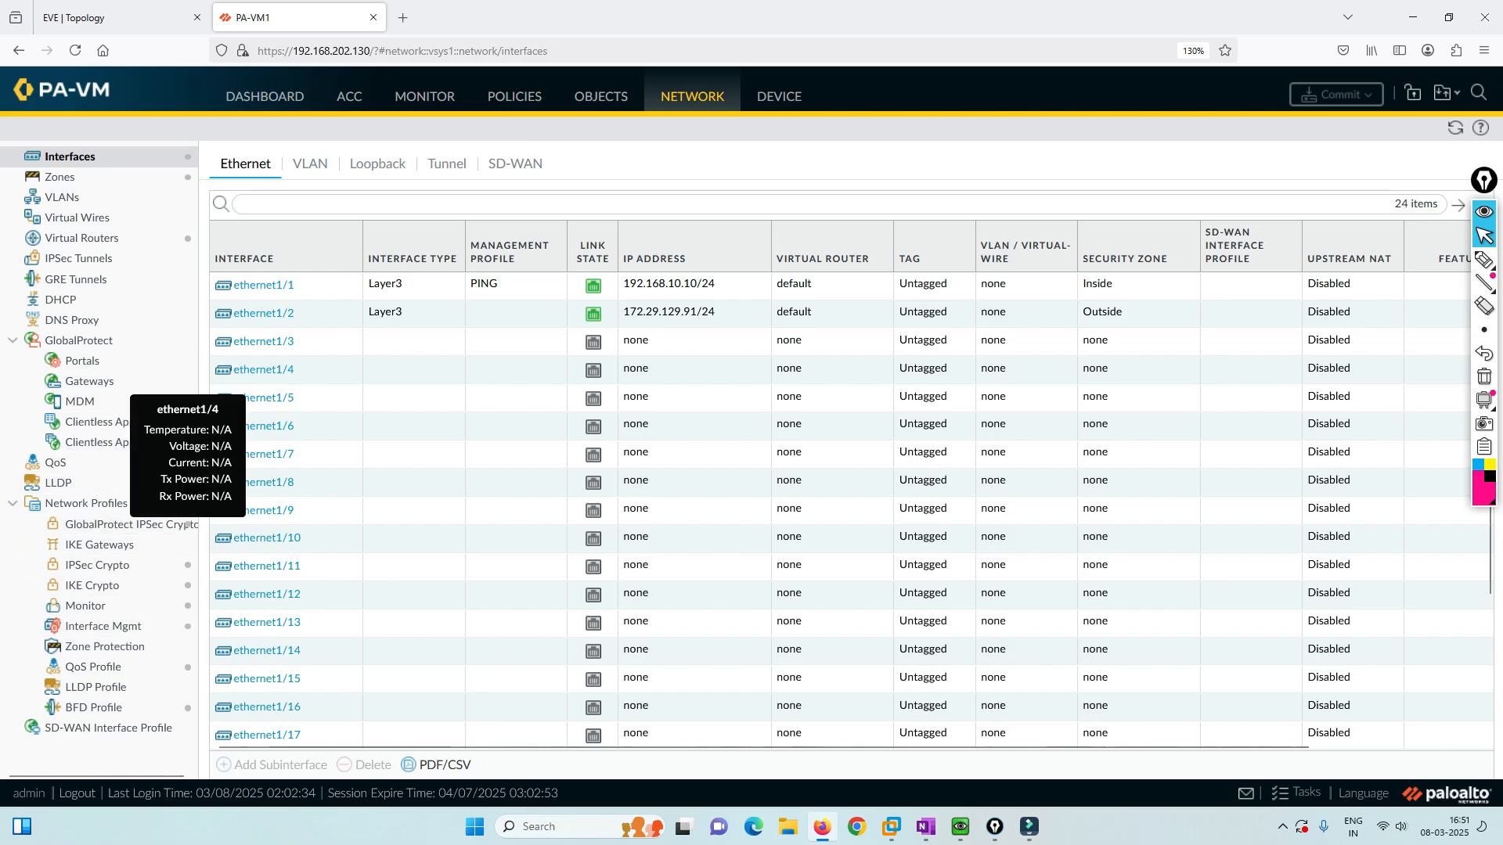
click(601, 96)
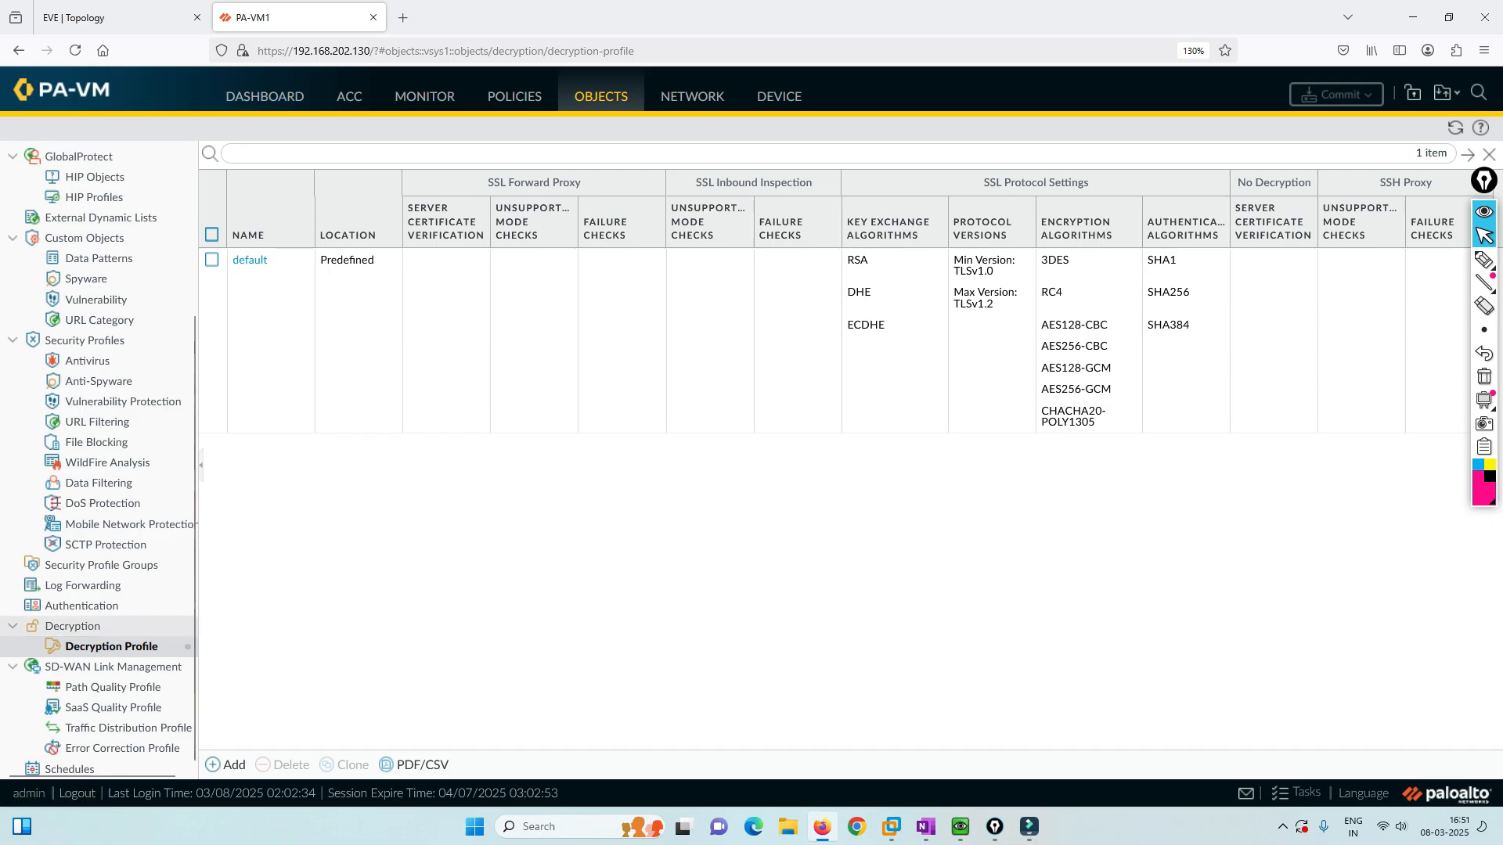
click(225, 765)
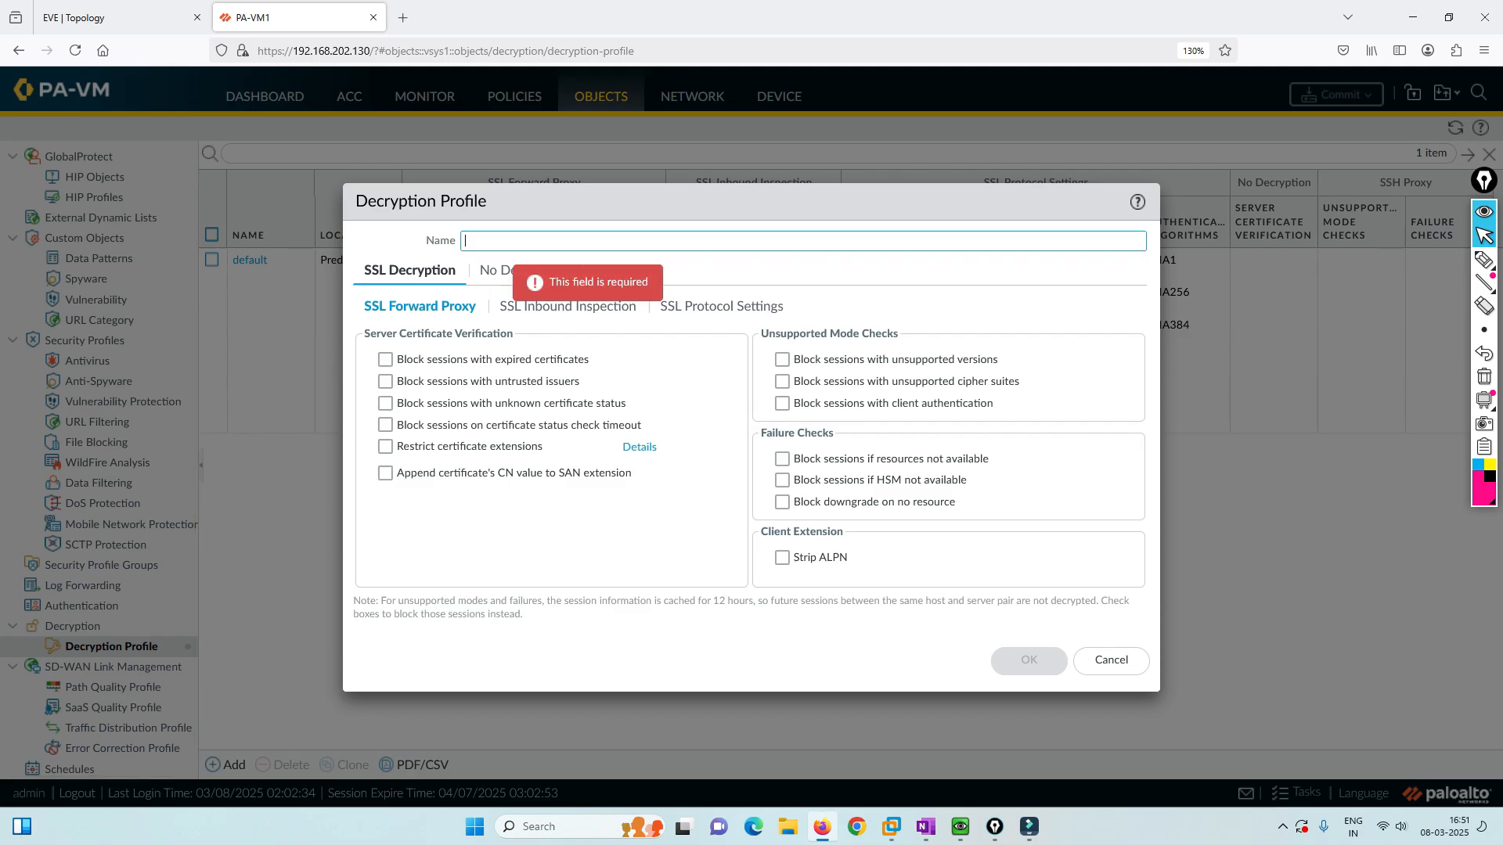
text(SSL)
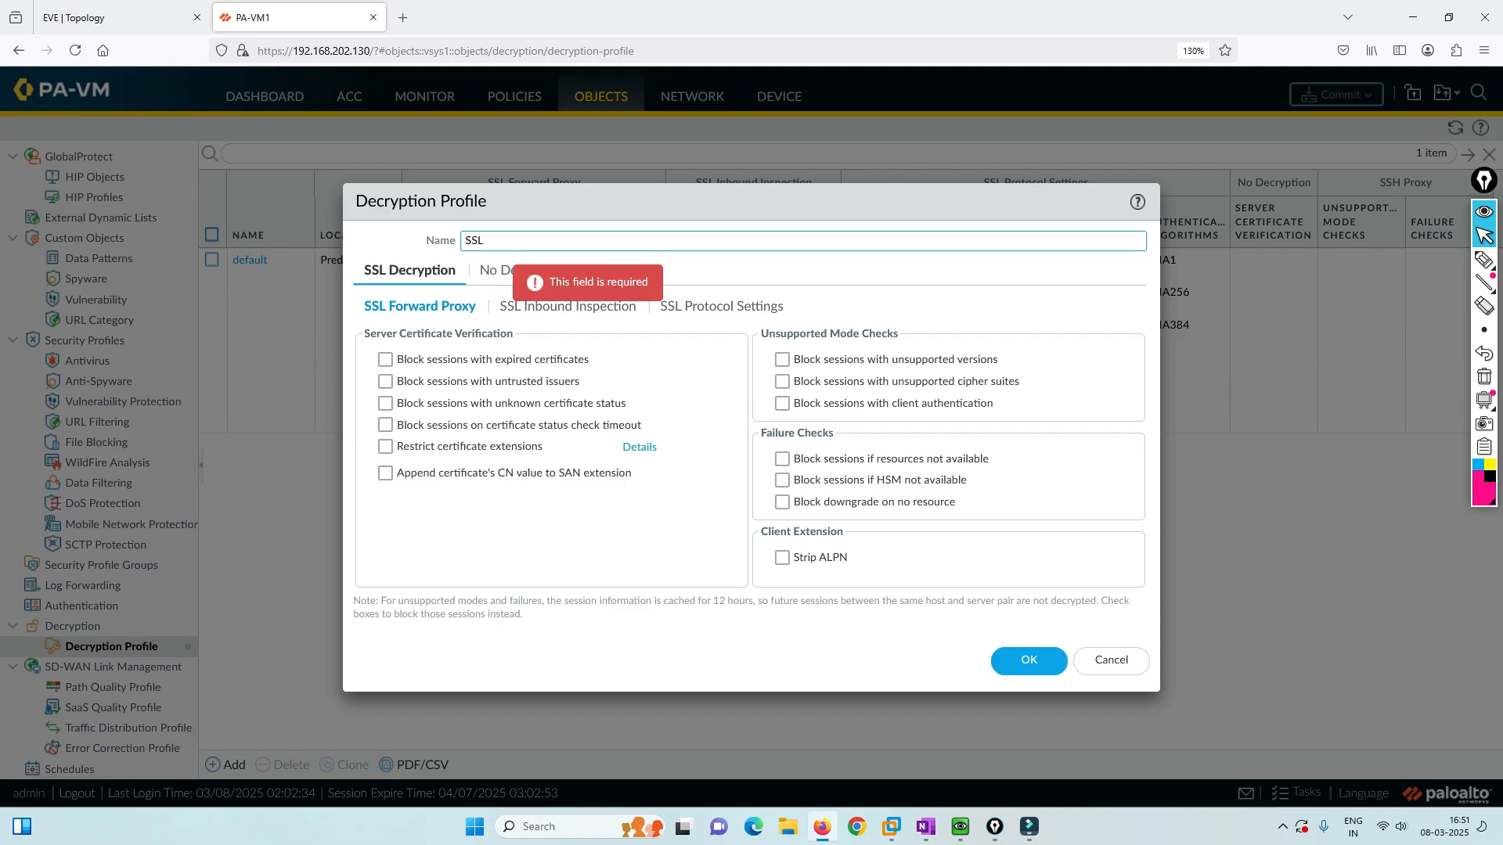
text(-Profile)
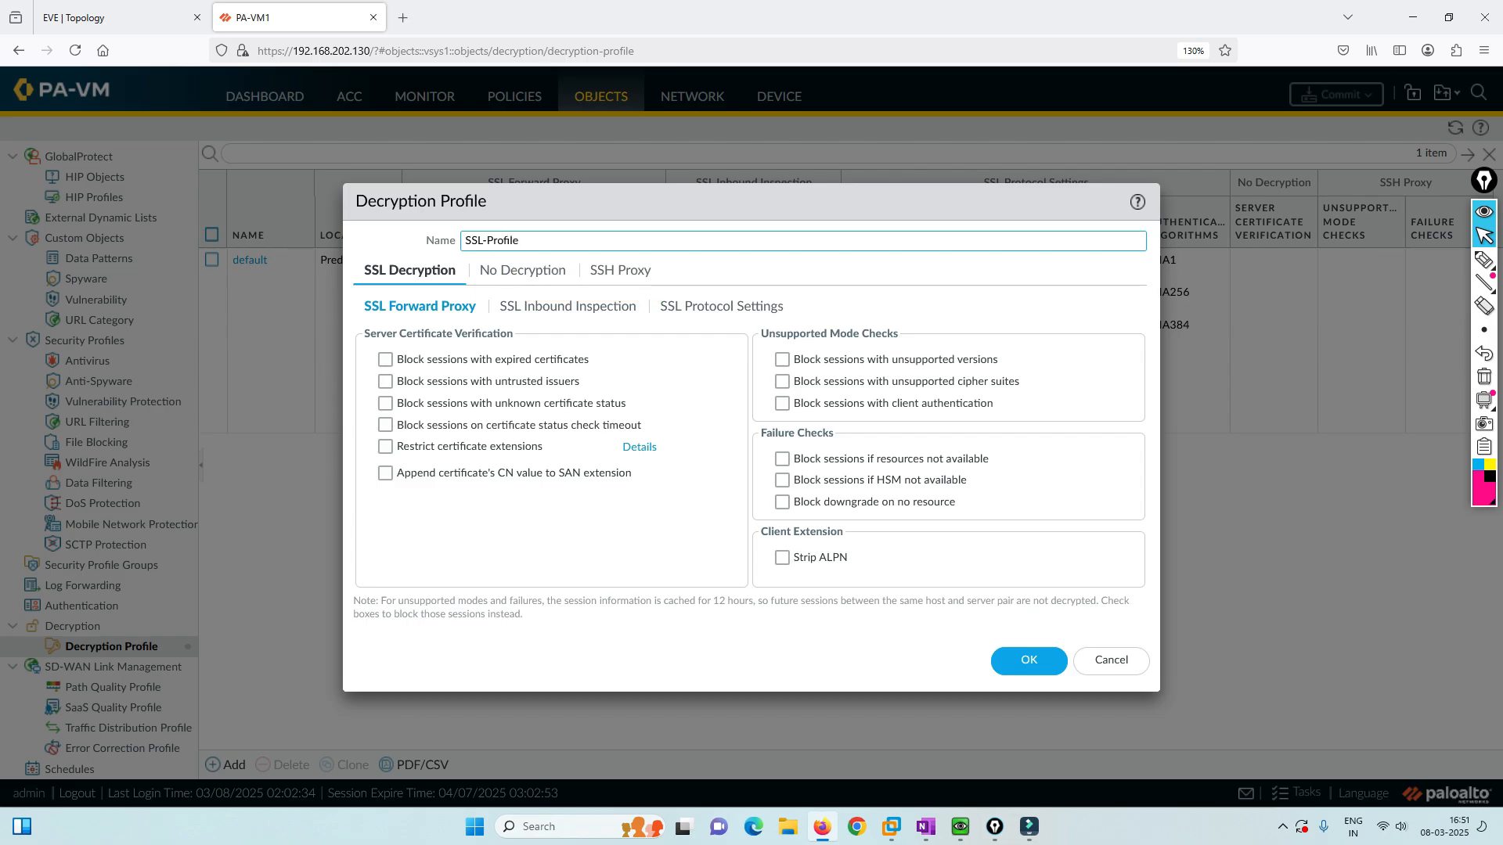
click(1484, 260)
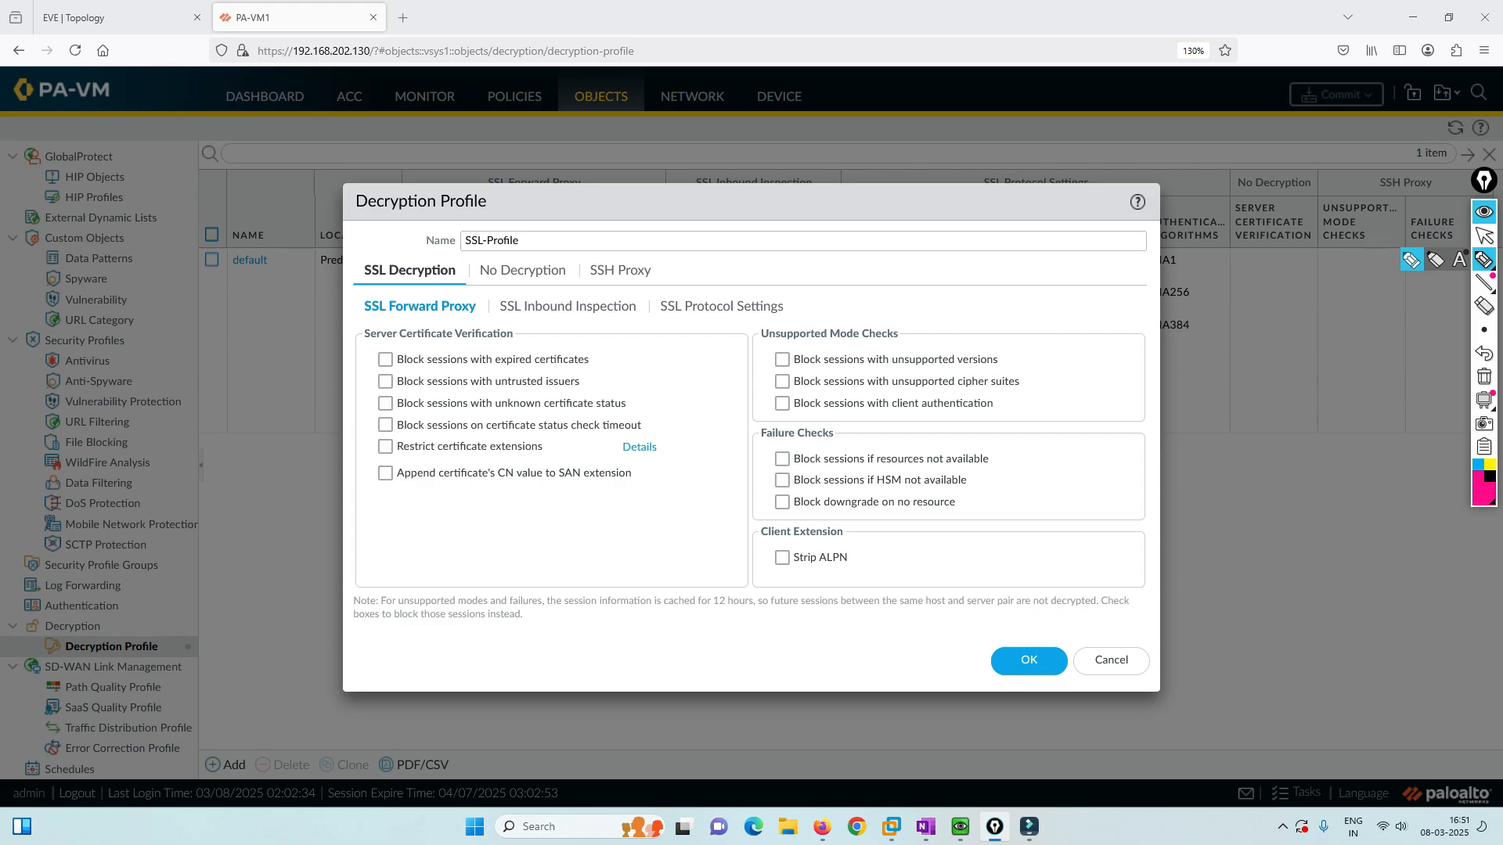
mouse_move(708, 251)
mouse_down()
mouse_move(711, 305)
mouse_move(771, 301)
mouse_move(713, 305)
mouse_move(726, 284)
mouse_up()
mouse_move(742, 289)
mouse_down()
mouse_move(750, 266)
mouse_move(758, 289)
mouse_up()
mouse_move(744, 281)
mouse_down()
mouse_move(922, 256)
mouse_move(956, 270)
mouse_move(959, 295)
mouse_up()
mouse_move(951, 235)
mouse_down()
mouse_move(1038, 266)
mouse_move(965, 301)
mouse_up()
mouse_move(974, 266)
mouse_down()
mouse_move(977, 290)
mouse_move(1005, 277)
mouse_up()
mouse_move(1004, 265)
mouse_down()
mouse_move(992, 283)
mouse_move(1006, 283)
mouse_up()
drag(1011, 267, 1035, 257)
drag(1047, 244, 1057, 265)
drag(1059, 254, 1076, 242)
drag(1055, 273, 1085, 271)
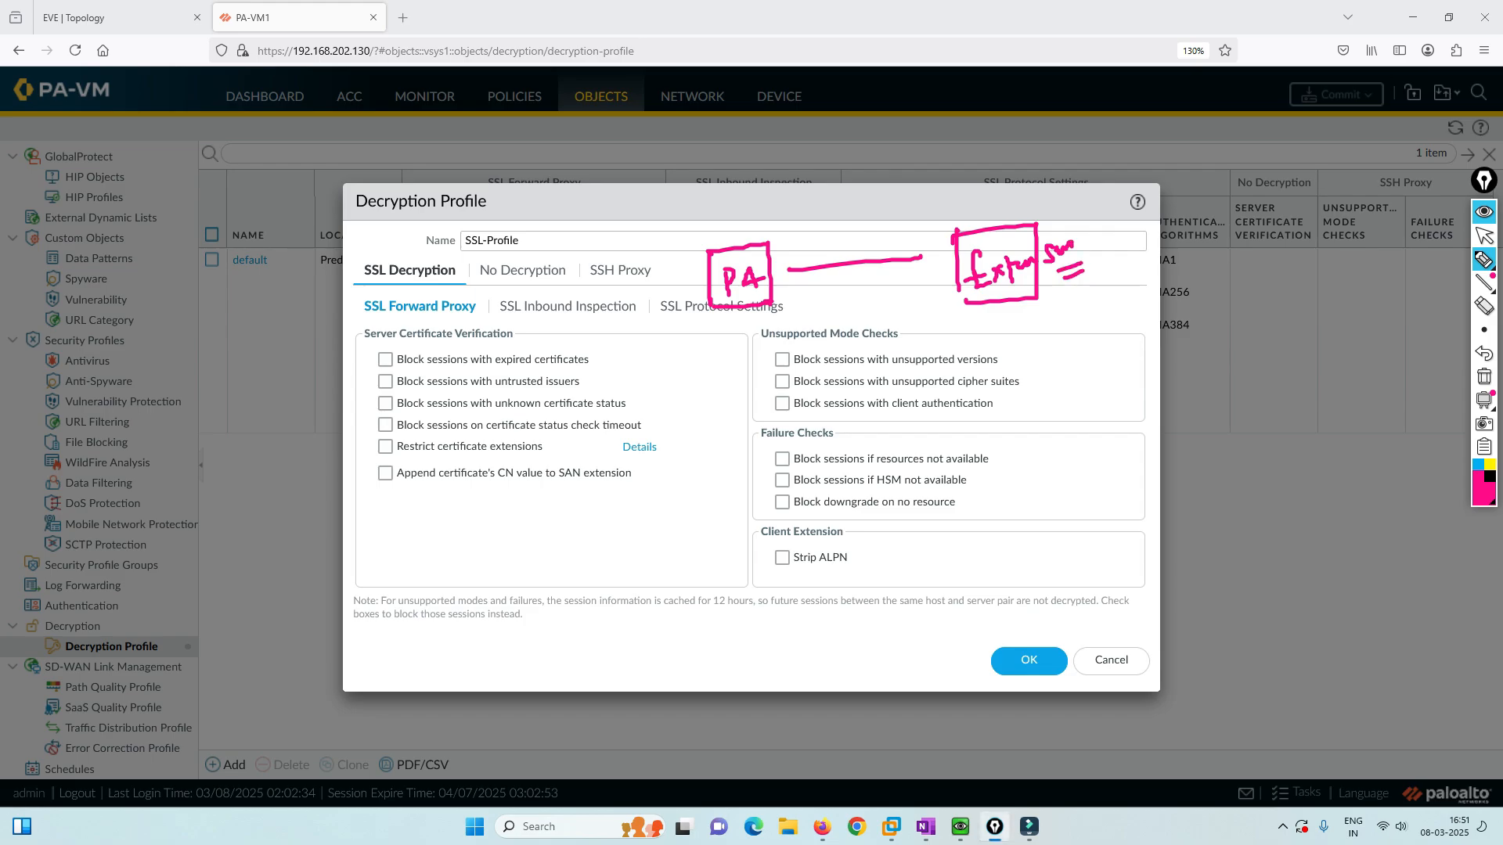
mouse_move(359, 345)
mouse_down()
mouse_move(356, 324)
mouse_move(444, 313)
mouse_move(533, 329)
mouse_move(360, 345)
mouse_up()
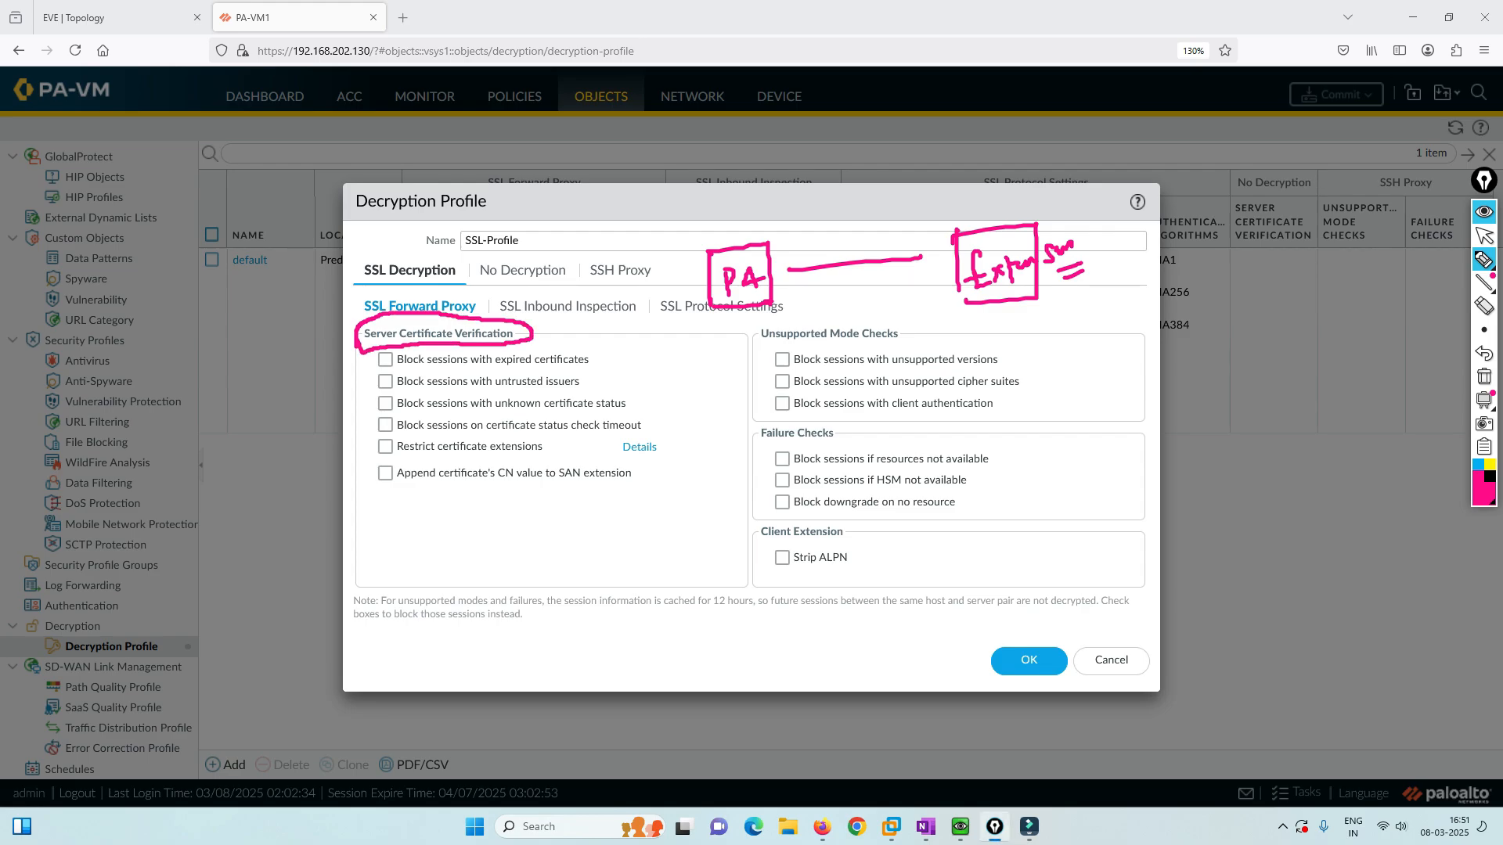
mouse_move(998, 243)
mouse_down()
mouse_move(861, 191)
mouse_move(735, 246)
mouse_up()
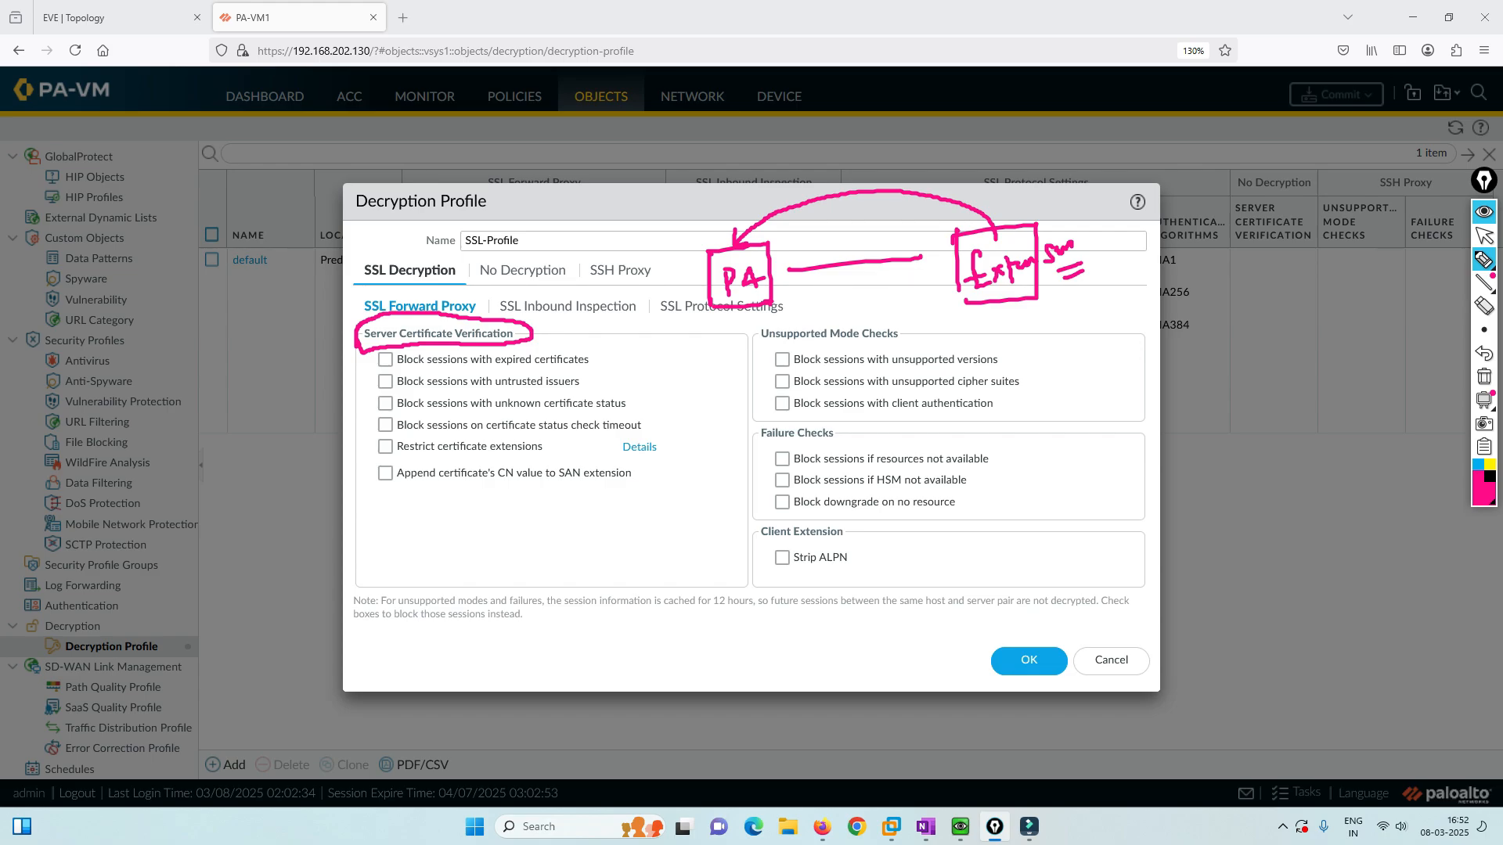
drag(367, 363, 393, 354)
drag(496, 365, 607, 364)
mouse_move(1033, 326)
mouse_down()
mouse_move(1112, 294)
mouse_move(1034, 353)
mouse_move(904, 313)
mouse_move(922, 321)
mouse_up()
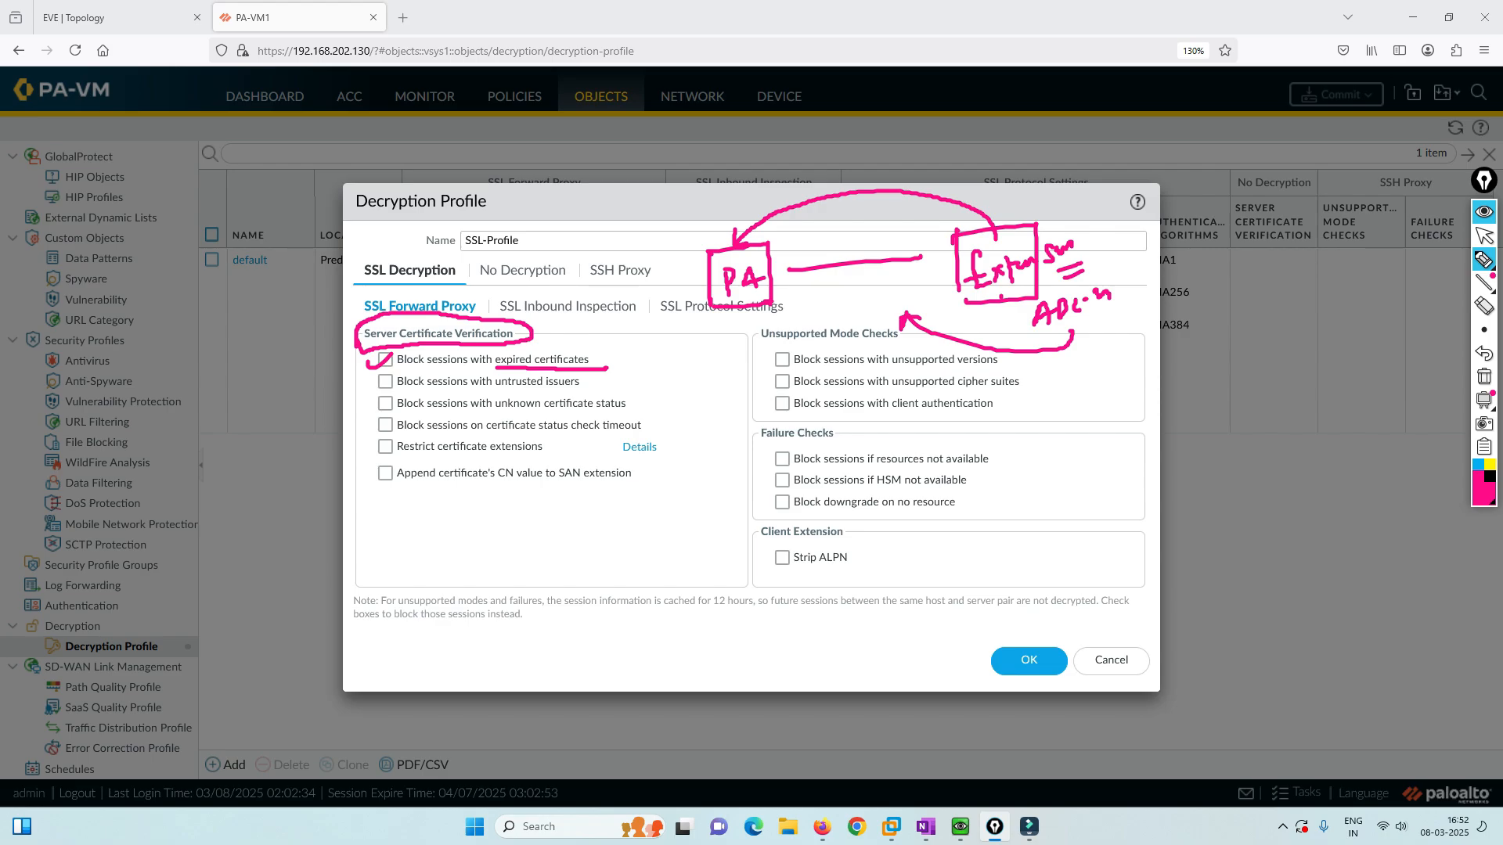
mouse_move(785, 288)
mouse_down()
mouse_move(832, 354)
mouse_move(792, 336)
mouse_up()
drag(798, 302, 819, 310)
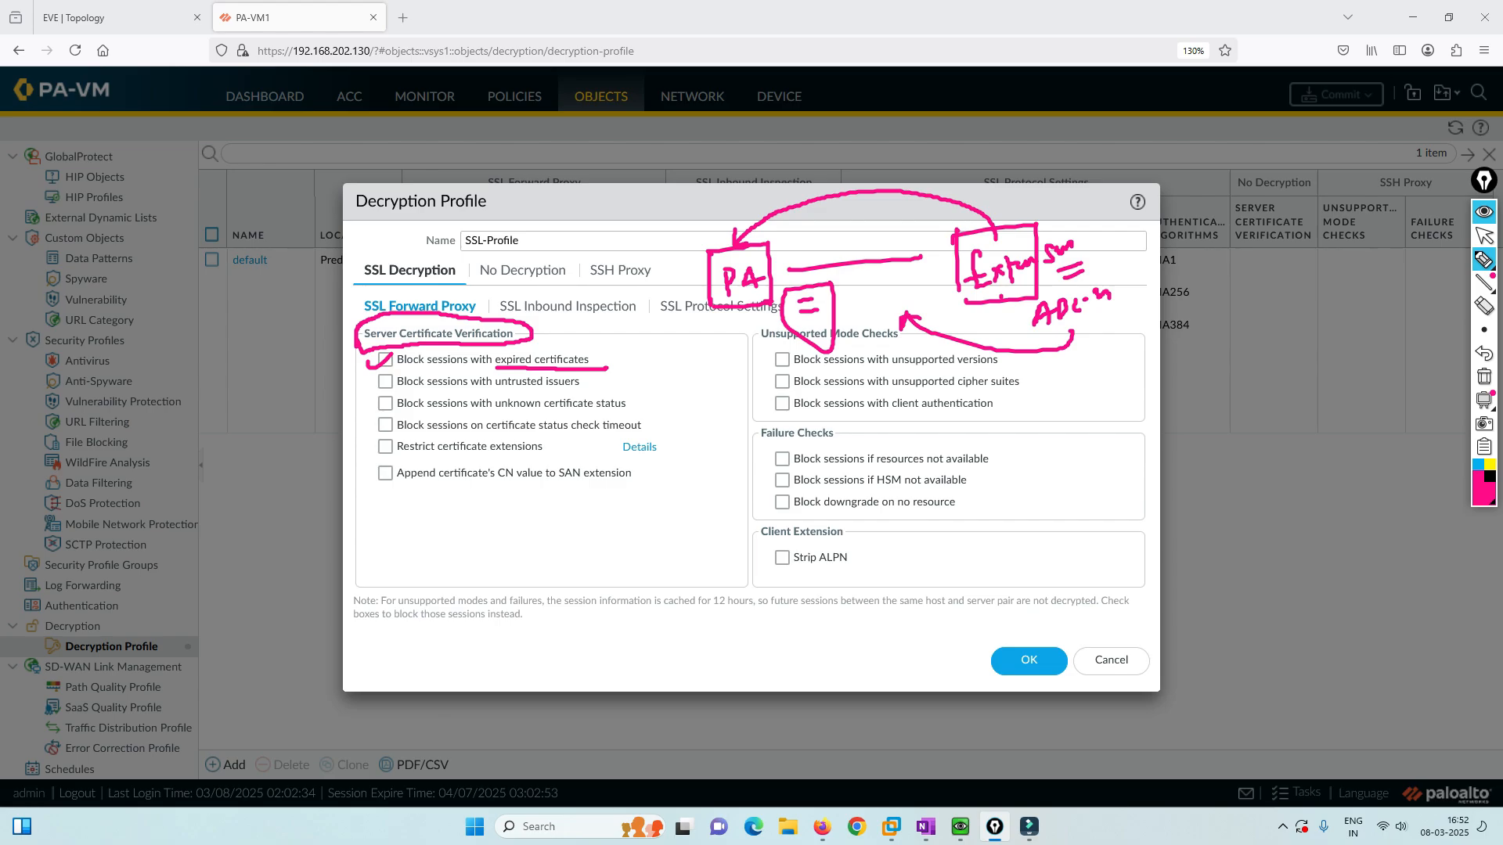
click(1485, 354)
click(1484, 353)
click(1484, 353)
click(1485, 353)
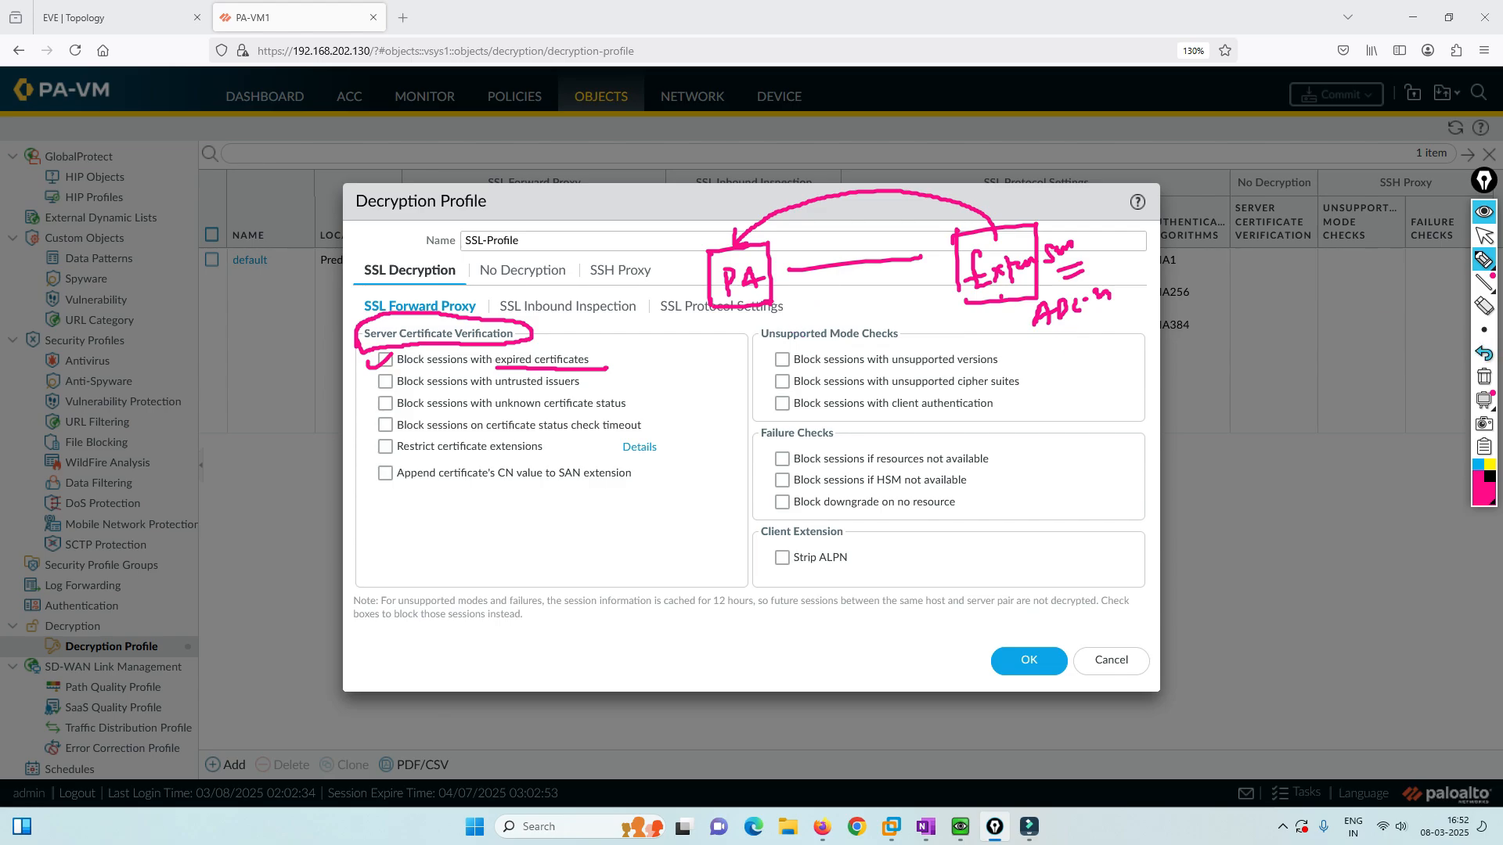
mouse_move(757, 343)
mouse_down()
mouse_move(885, 345)
mouse_move(906, 321)
mouse_move(741, 318)
mouse_move(756, 344)
mouse_up()
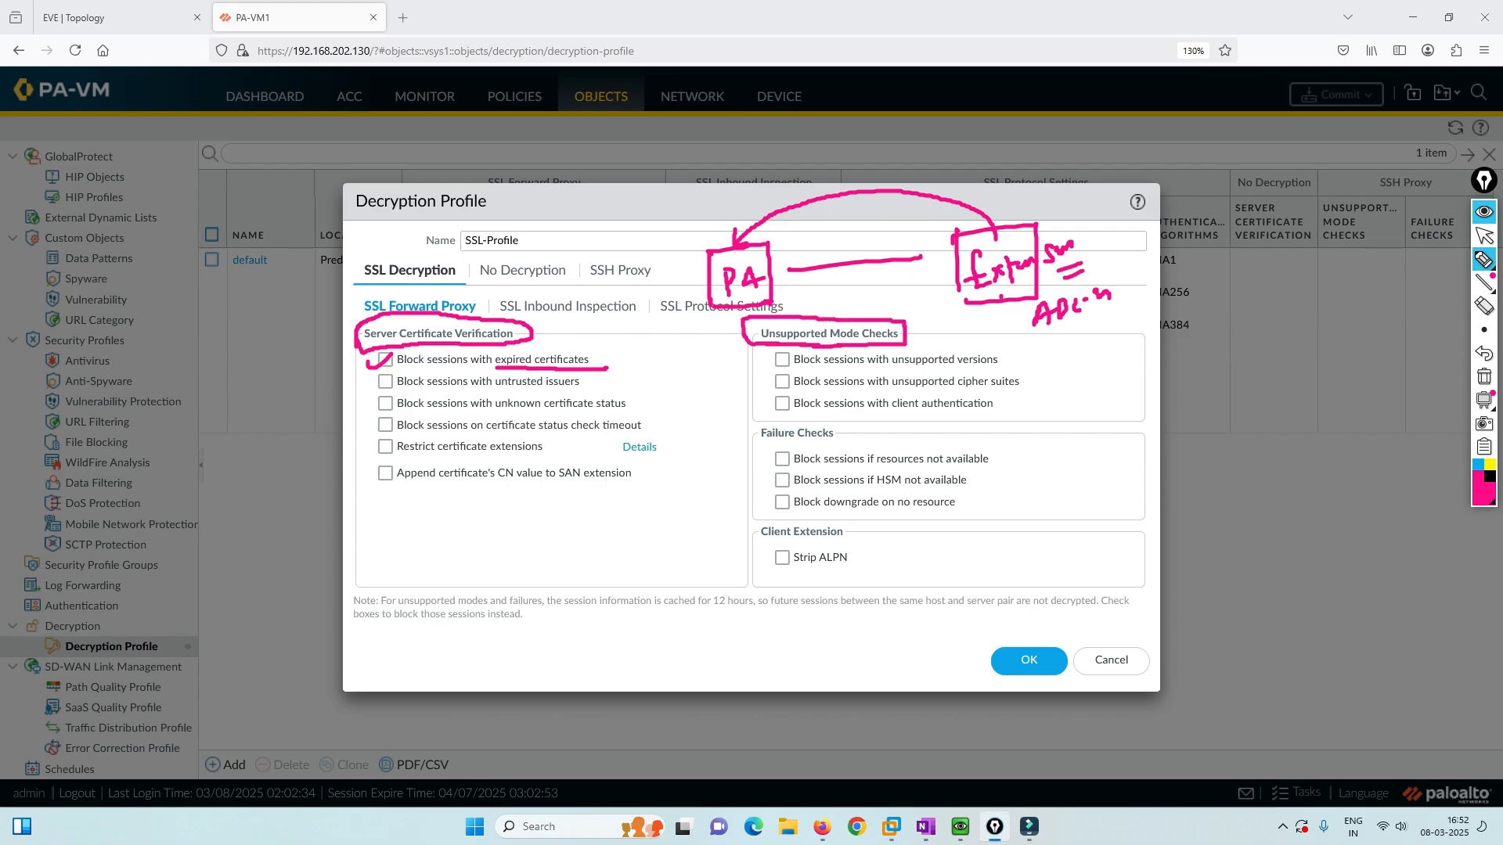
drag(785, 247, 793, 244)
drag(523, 325, 550, 315)
drag(790, 244, 810, 232)
mouse_move(518, 523)
mouse_down()
mouse_move(495, 553)
mouse_move(522, 540)
mouse_up()
mouse_move(542, 513)
mouse_down()
mouse_move(556, 532)
mouse_move(540, 493)
mouse_up()
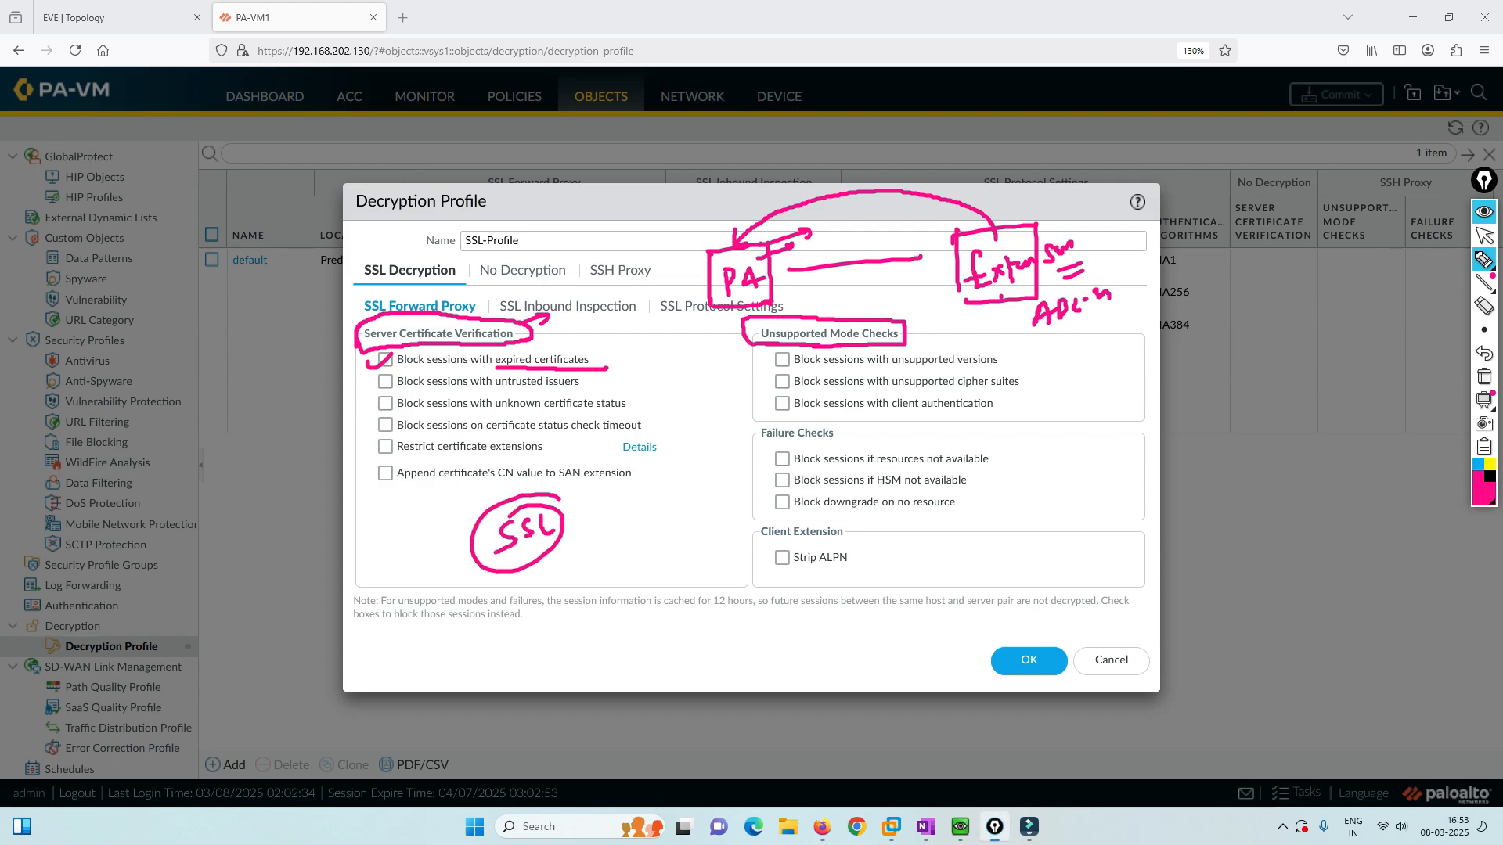
mouse_move(566, 556)
mouse_down()
mouse_move(693, 524)
mouse_move(631, 515)
mouse_move(667, 510)
mouse_up()
drag(674, 508, 685, 501)
click(696, 484)
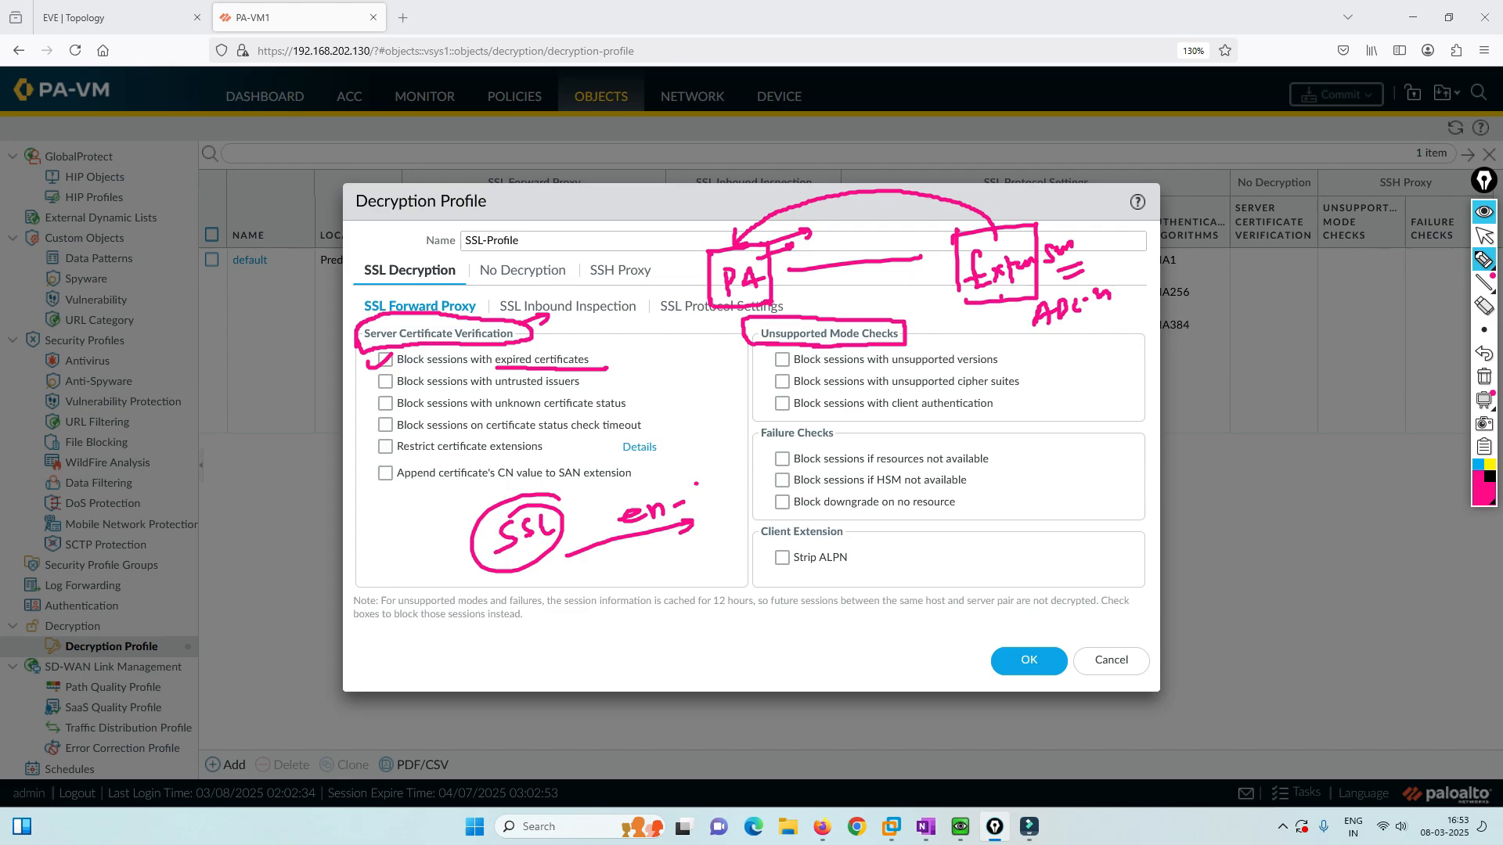
drag(1009, 356, 1038, 356)
mouse_move(618, 560)
mouse_down()
mouse_move(601, 587)
mouse_move(657, 580)
mouse_move(674, 548)
mouse_up()
drag(682, 548, 674, 619)
mouse_move(686, 595)
mouse_down()
mouse_move(704, 602)
mouse_move(704, 626)
mouse_up()
drag(697, 627, 702, 646)
drag(710, 630, 715, 629)
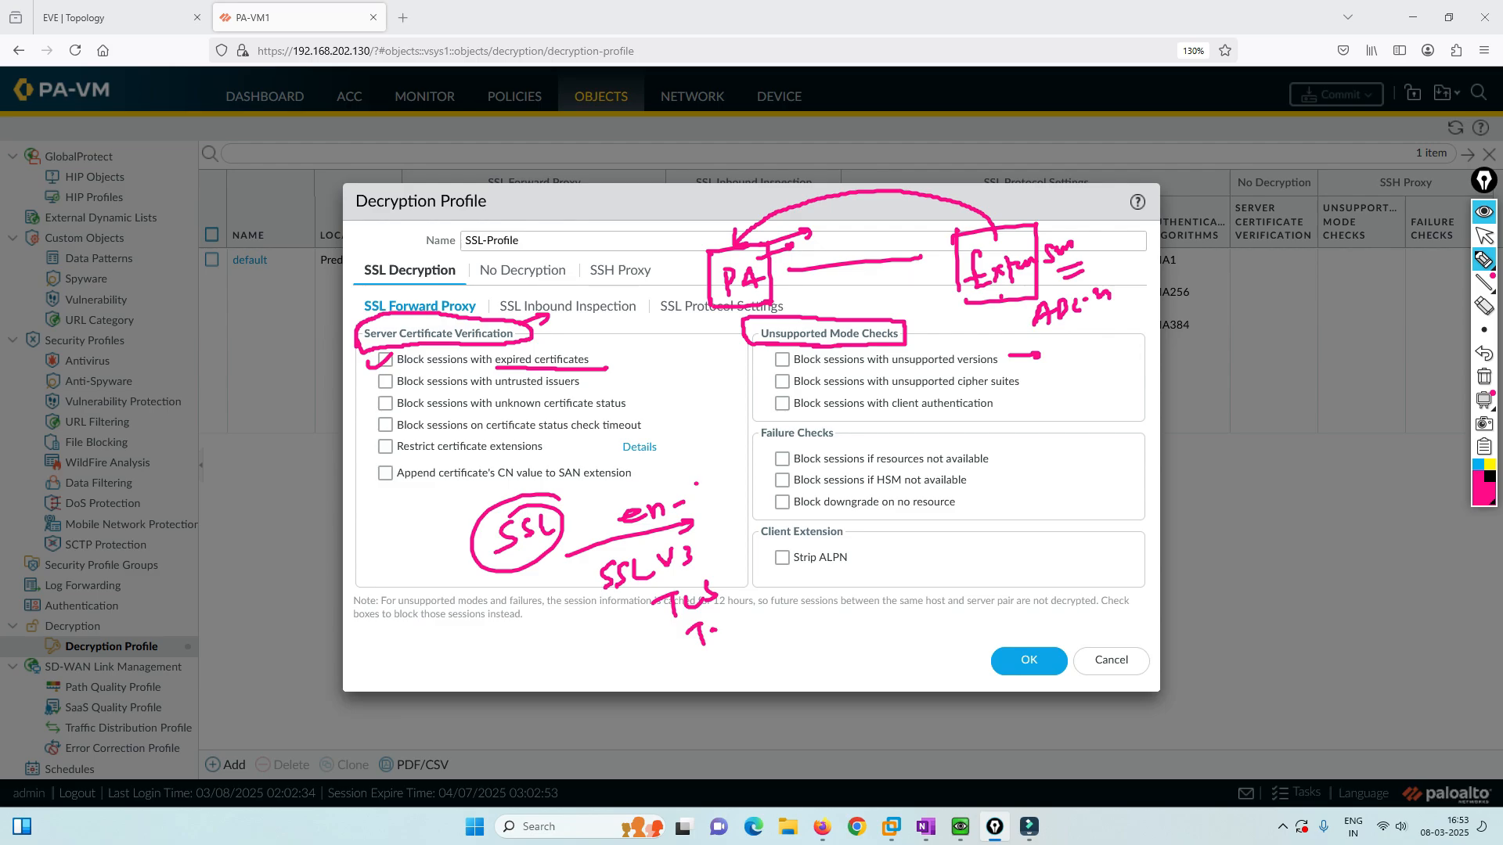
mouse_move(924, 321)
mouse_down()
mouse_move(954, 335)
mouse_move(943, 341)
mouse_up()
mouse_move(753, 421)
mouse_down()
mouse_move(754, 450)
mouse_move(838, 448)
mouse_move(801, 422)
mouse_move(744, 426)
mouse_up()
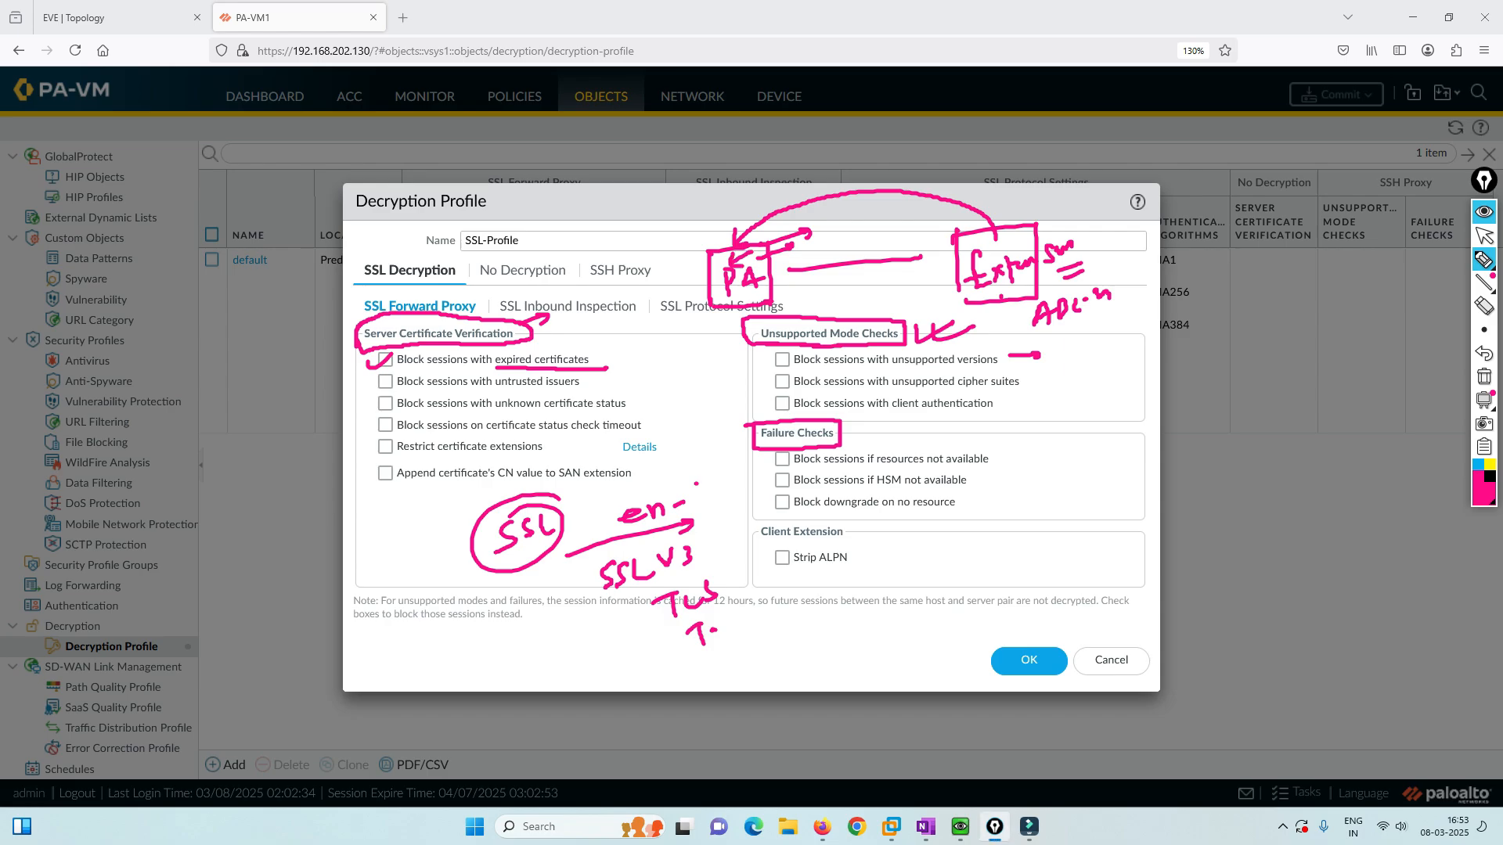
mouse_move(719, 308)
mouse_down()
mouse_move(740, 456)
mouse_move(756, 450)
mouse_up()
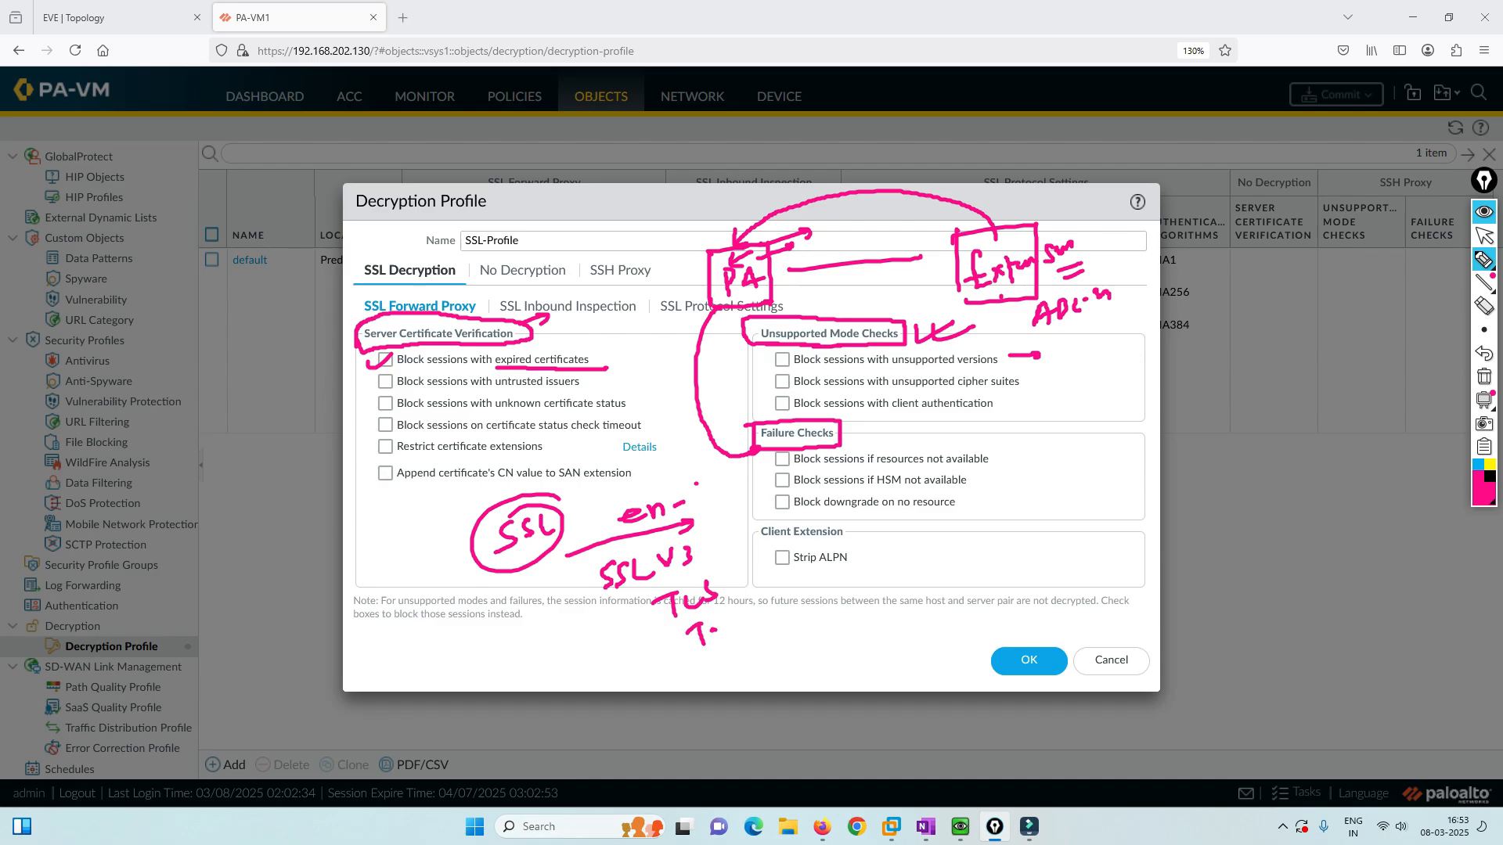
drag(852, 431, 880, 423)
drag(759, 459, 785, 454)
mouse_move(650, 346)
mouse_down()
mouse_move(675, 431)
mouse_move(669, 475)
mouse_up()
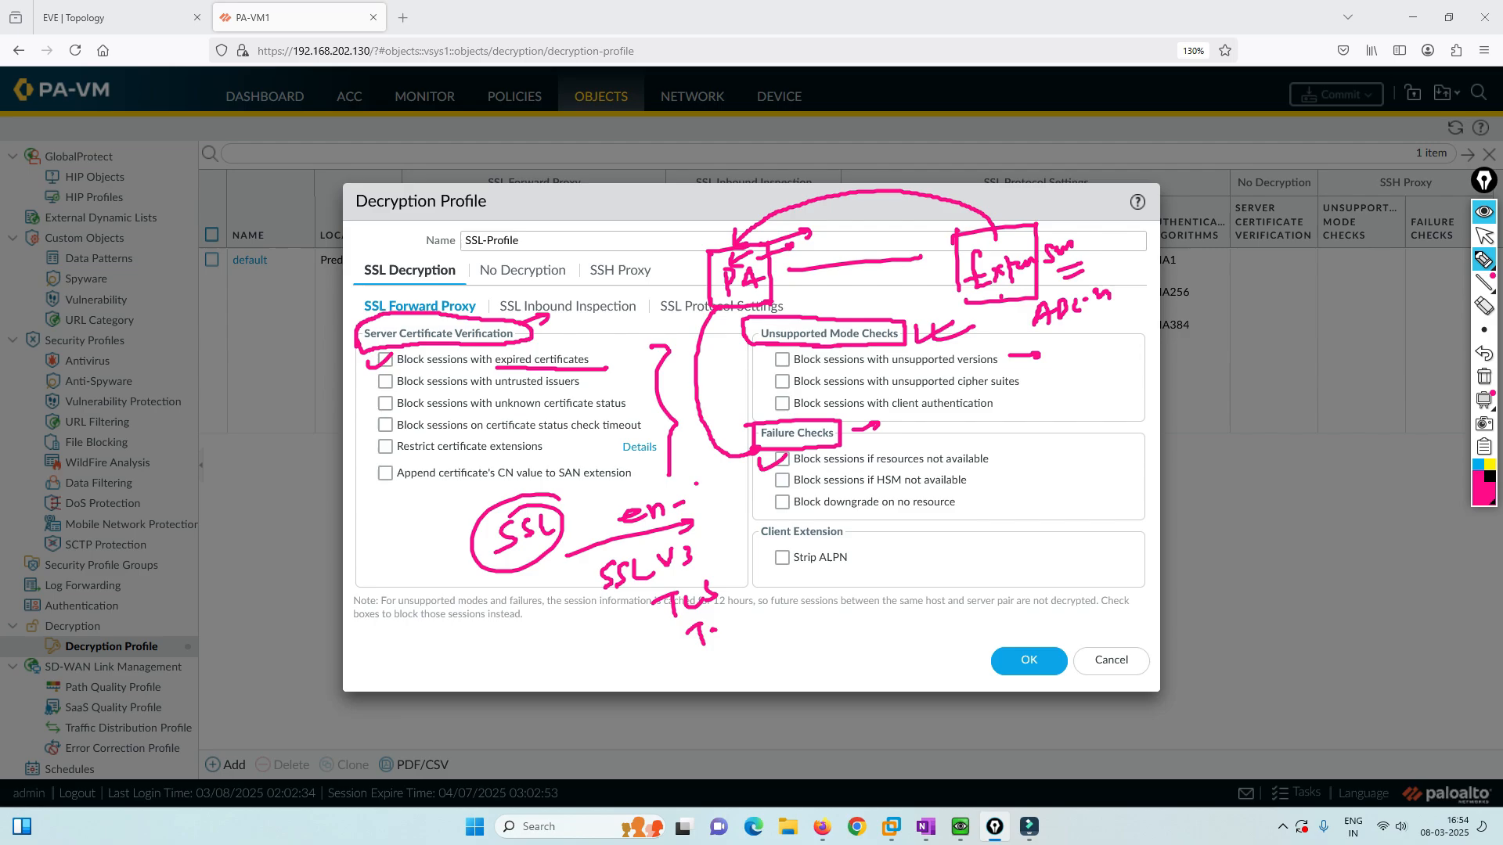
mouse_move(1075, 344)
mouse_down()
mouse_move(1094, 350)
mouse_move(1054, 496)
mouse_up()
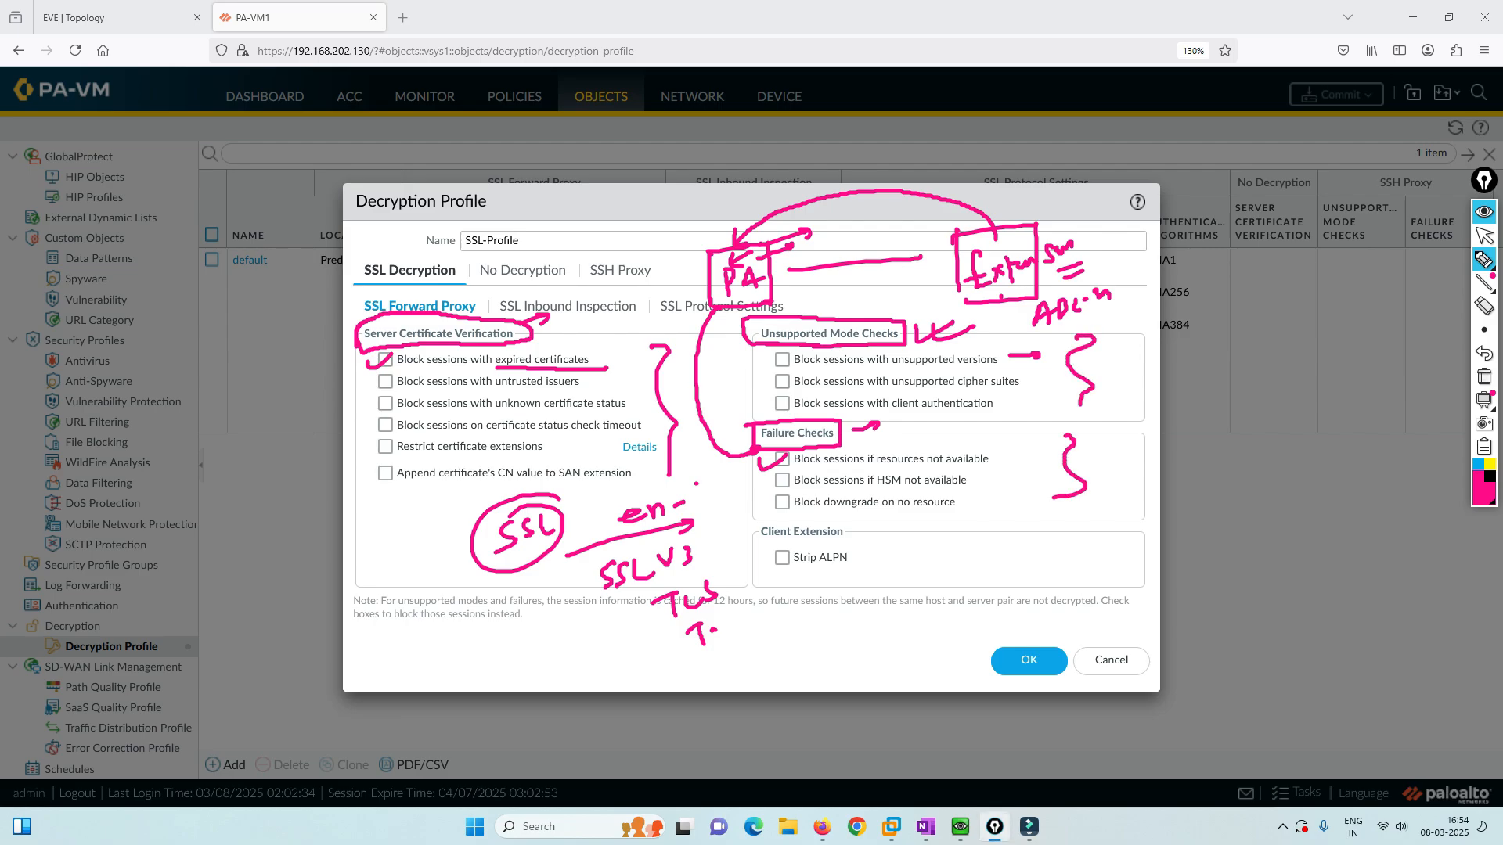
Clear the earlier screen sketches and show the SSL Inbound Inspection checks of SSL-Profile.
click(1484, 377)
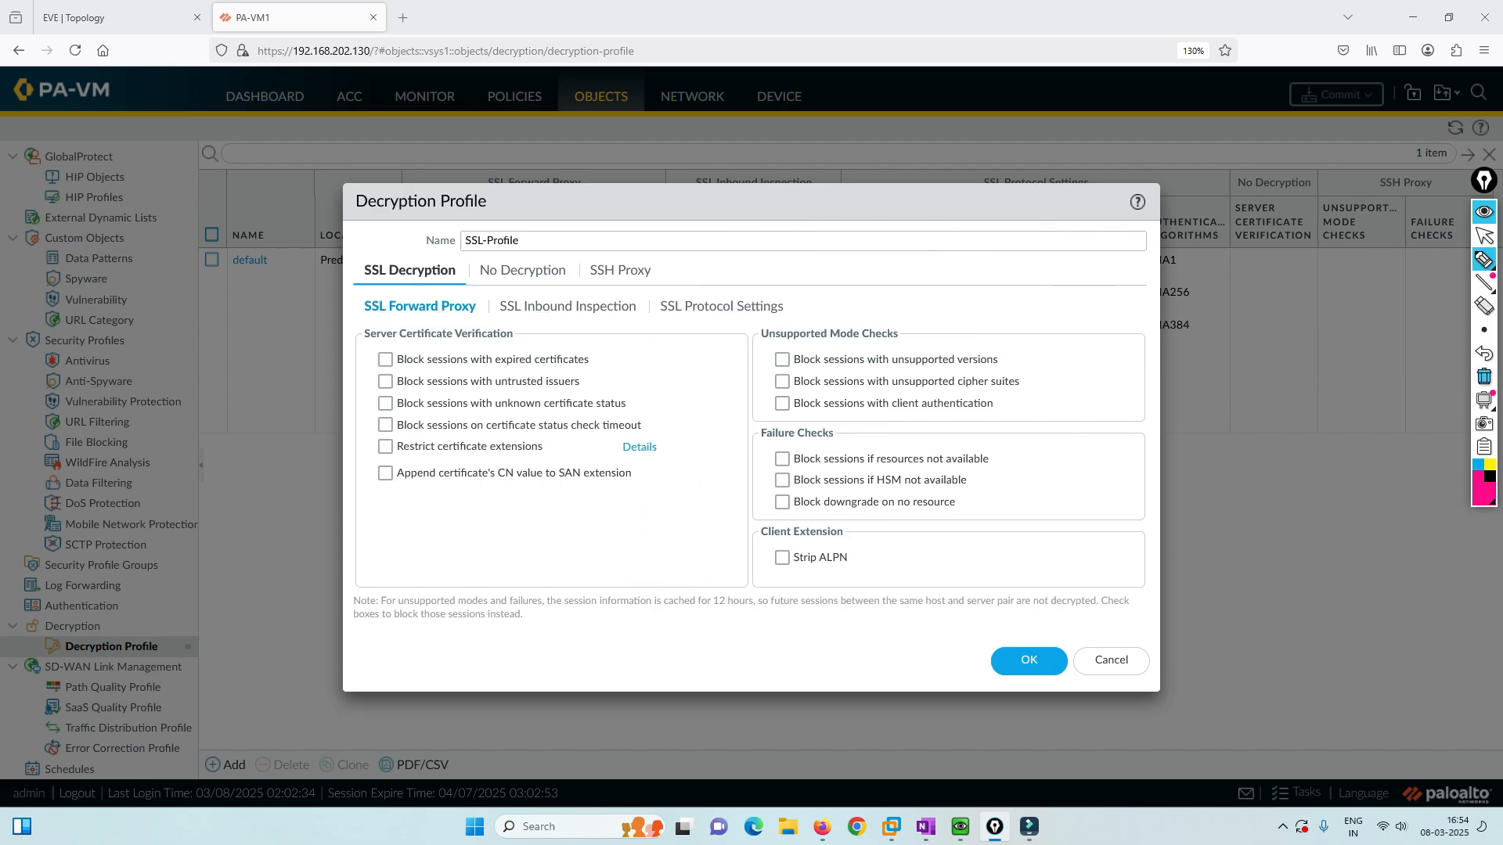
click(1485, 235)
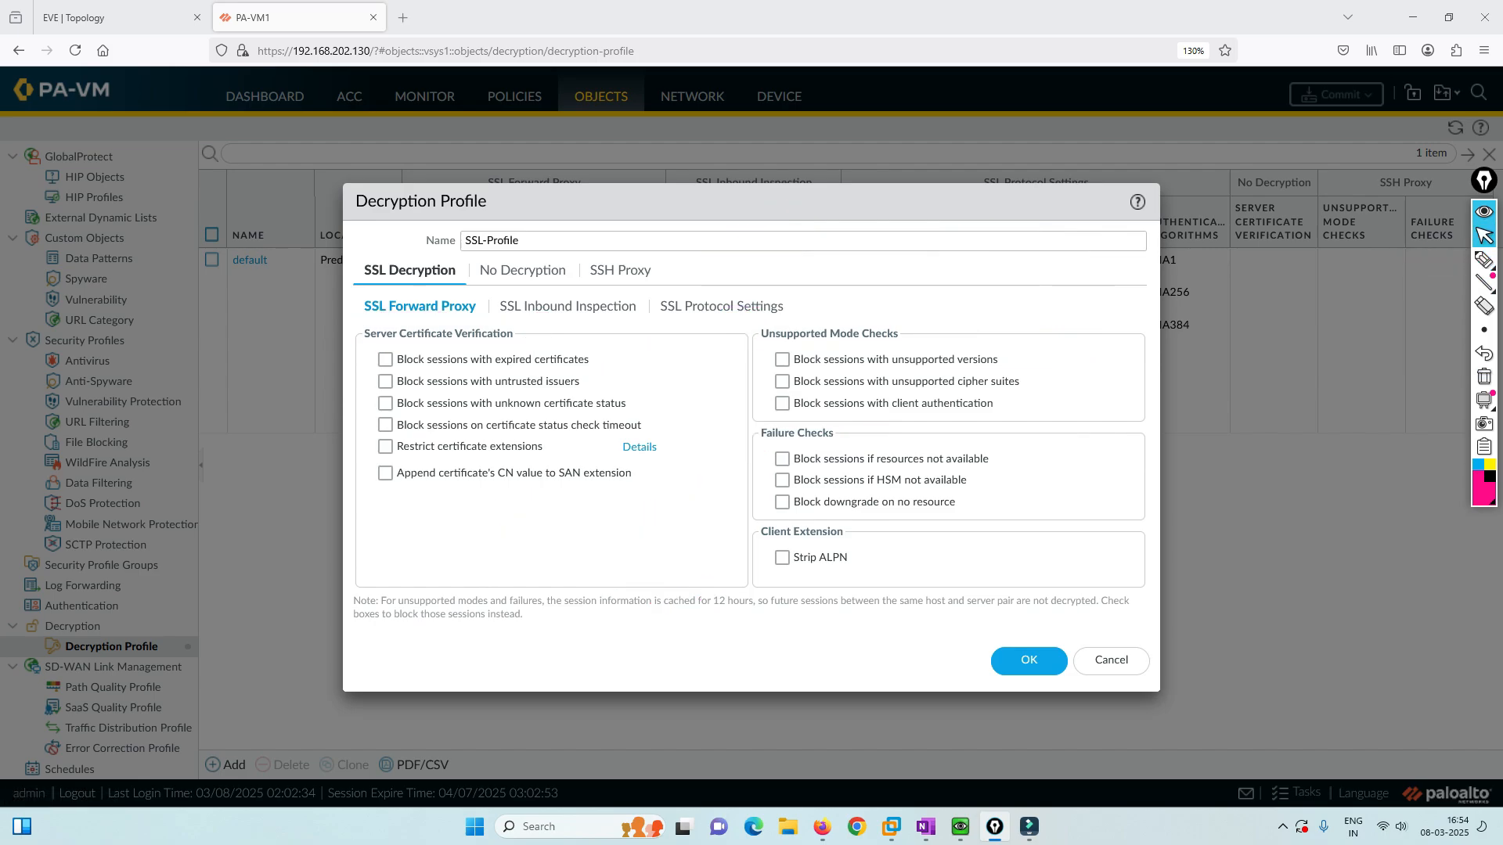
click(1485, 260)
click(567, 306)
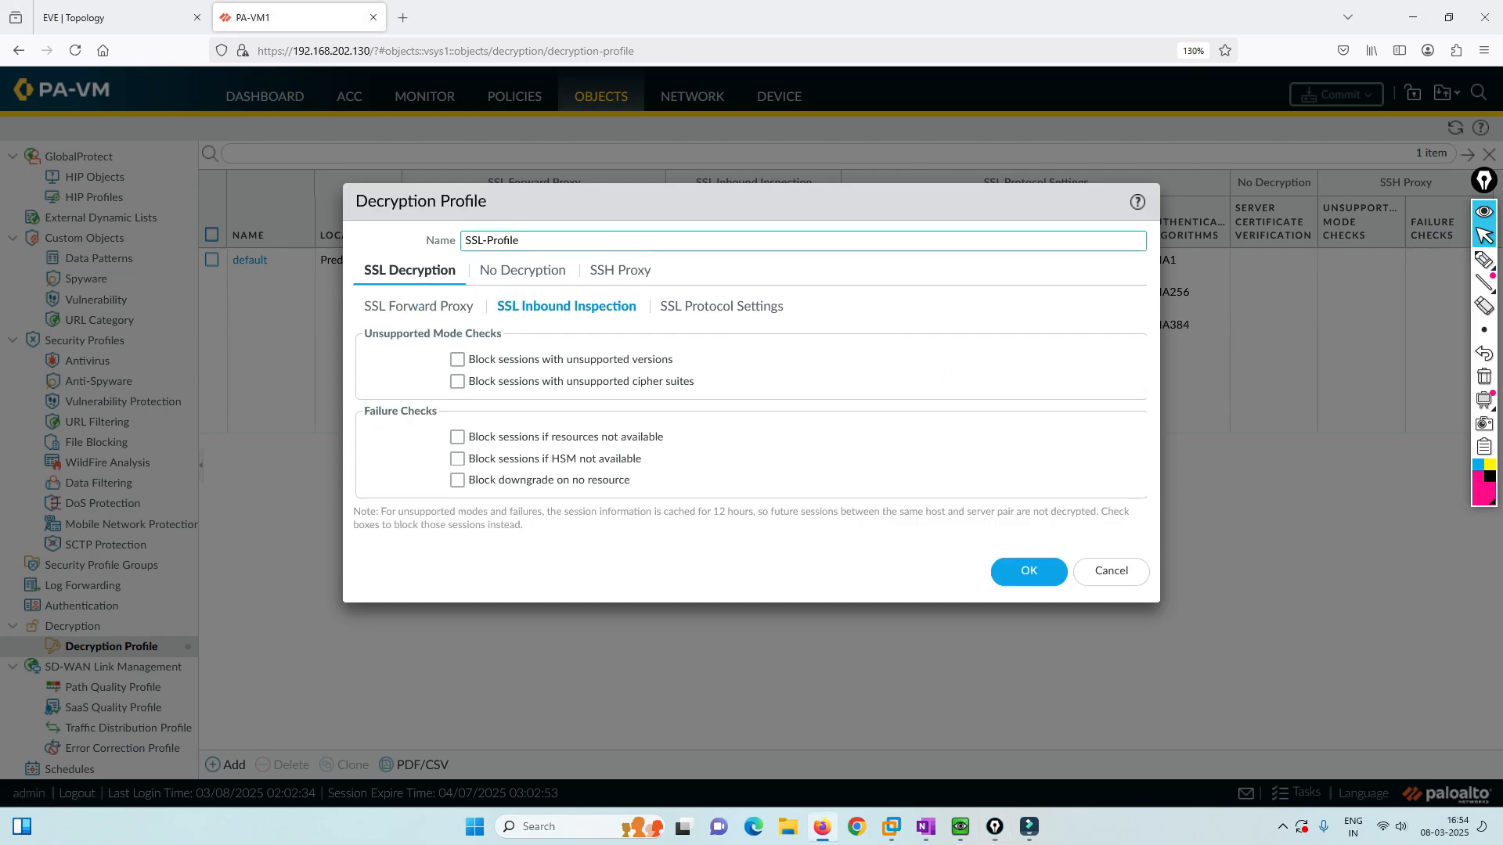
Sketch a server–PA–internet cloud–user diagram with the traffic path over the settings.
click(1484, 259)
mouse_move(827, 479)
mouse_down()
mouse_move(824, 425)
mouse_move(875, 469)
mouse_move(831, 483)
mouse_move(850, 520)
mouse_up()
mouse_move(838, 485)
mouse_down()
mouse_move(806, 532)
mouse_move(851, 518)
mouse_up()
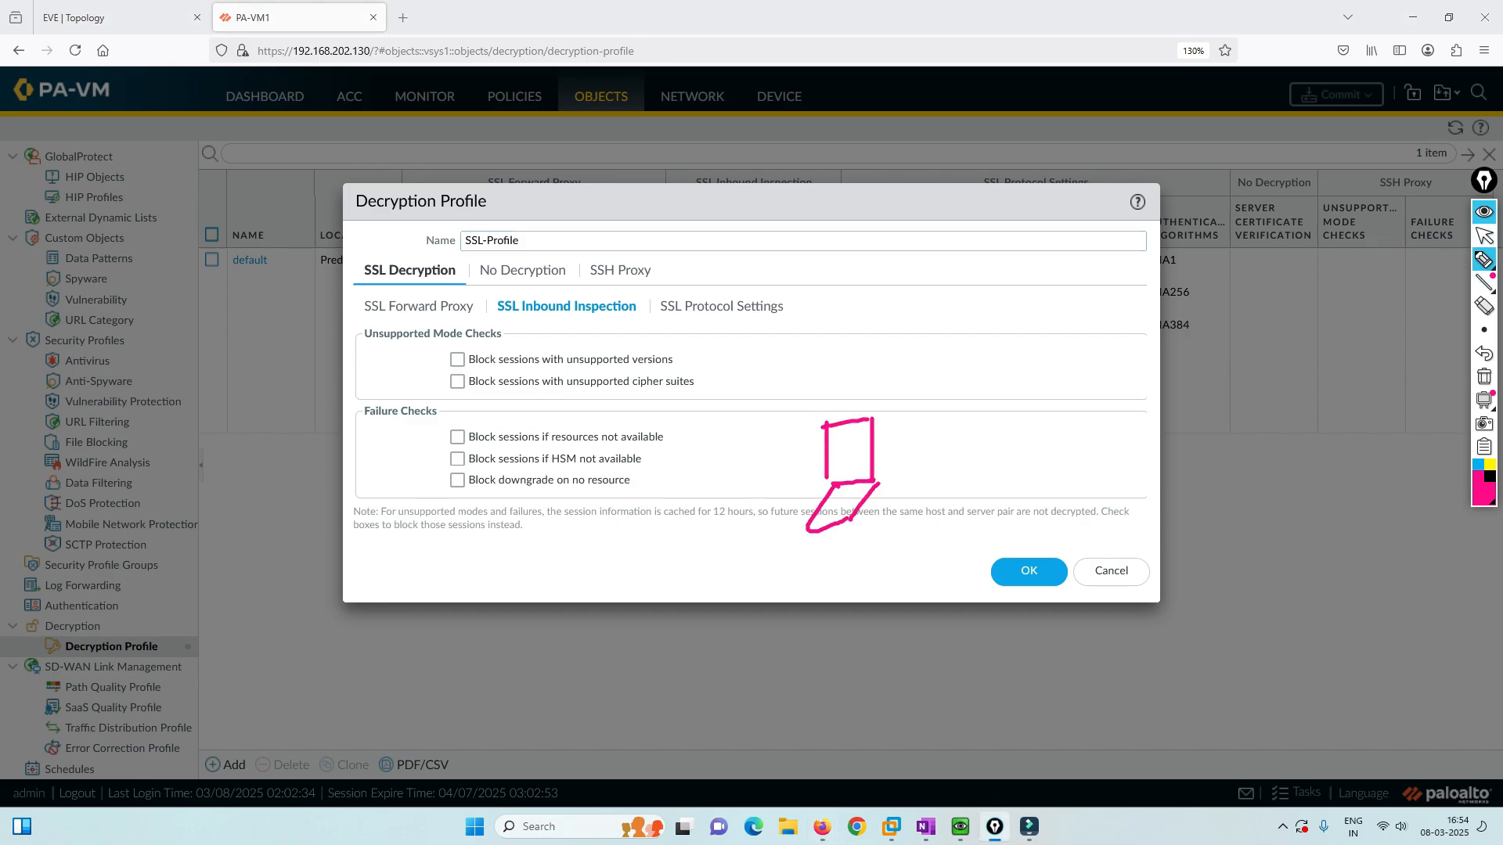
drag(862, 411, 906, 367)
mouse_move(890, 437)
mouse_down()
mouse_move(942, 414)
mouse_move(944, 298)
mouse_move(914, 390)
mouse_up()
mouse_move(913, 370)
mouse_down()
mouse_move(917, 338)
mouse_move(923, 354)
mouse_up()
mouse_move(930, 360)
mouse_down()
mouse_move(937, 335)
mouse_move(945, 356)
mouse_up()
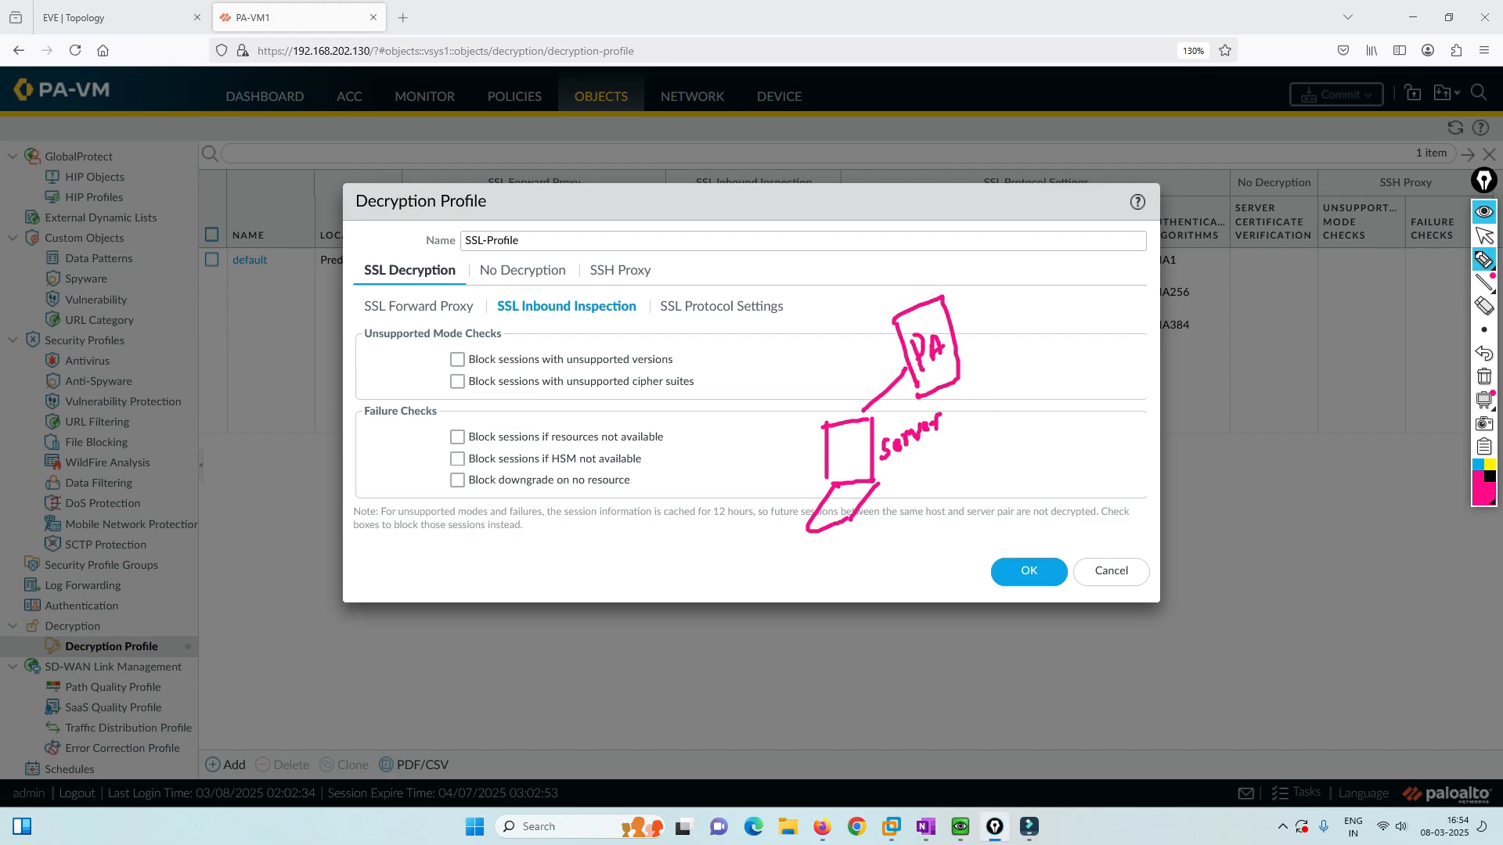
mouse_move(944, 301)
mouse_down()
mouse_move(1083, 198)
mouse_move(1111, 284)
mouse_move(1028, 242)
mouse_move(1050, 260)
mouse_move(1094, 230)
mouse_up()
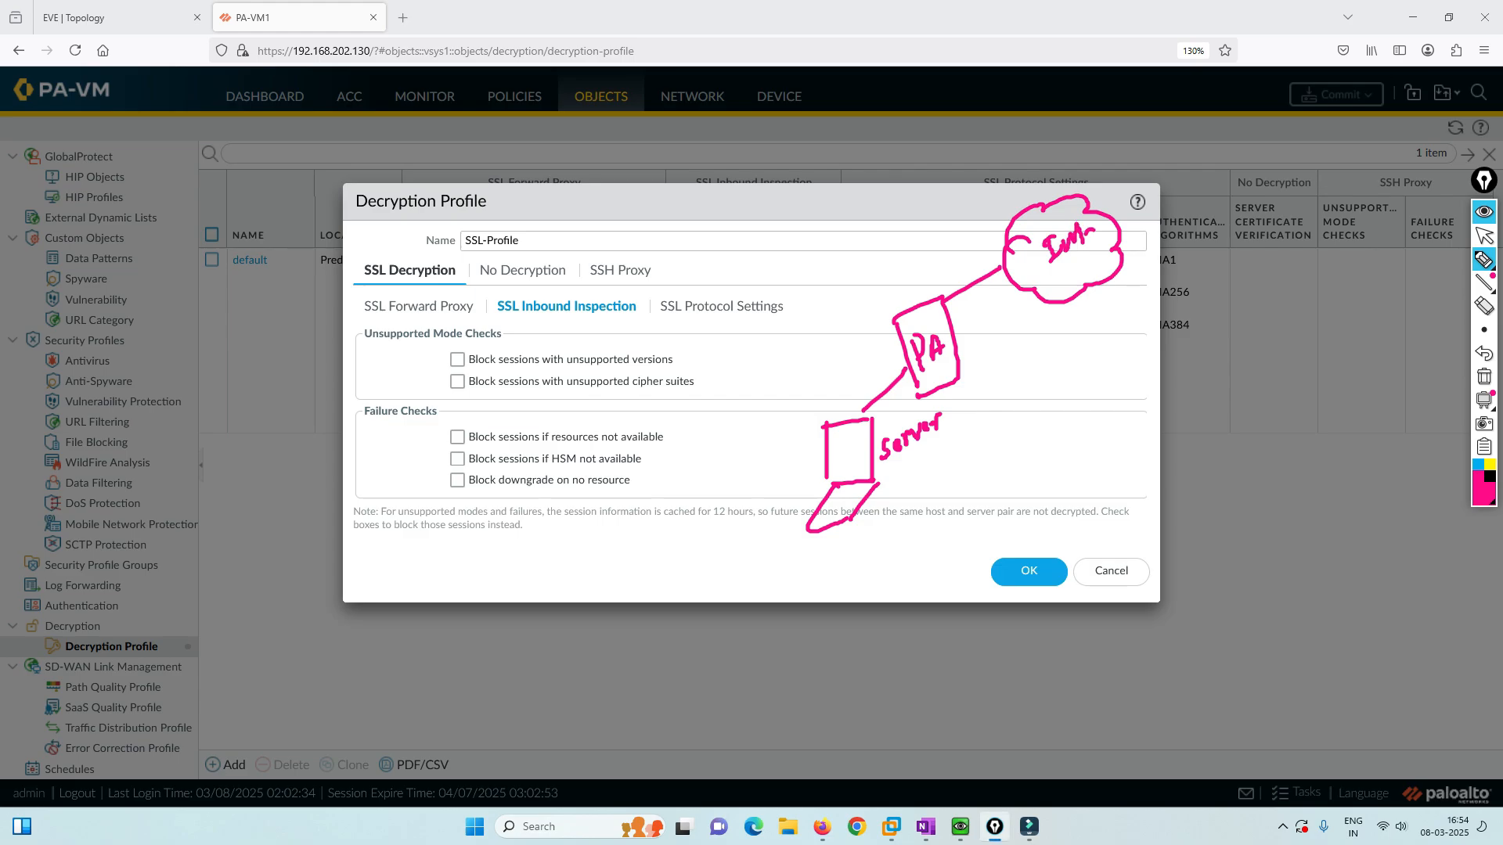
mouse_move(1100, 286)
mouse_down()
mouse_move(1108, 325)
mouse_move(1135, 343)
mouse_move(1127, 388)
mouse_move(1100, 396)
mouse_up()
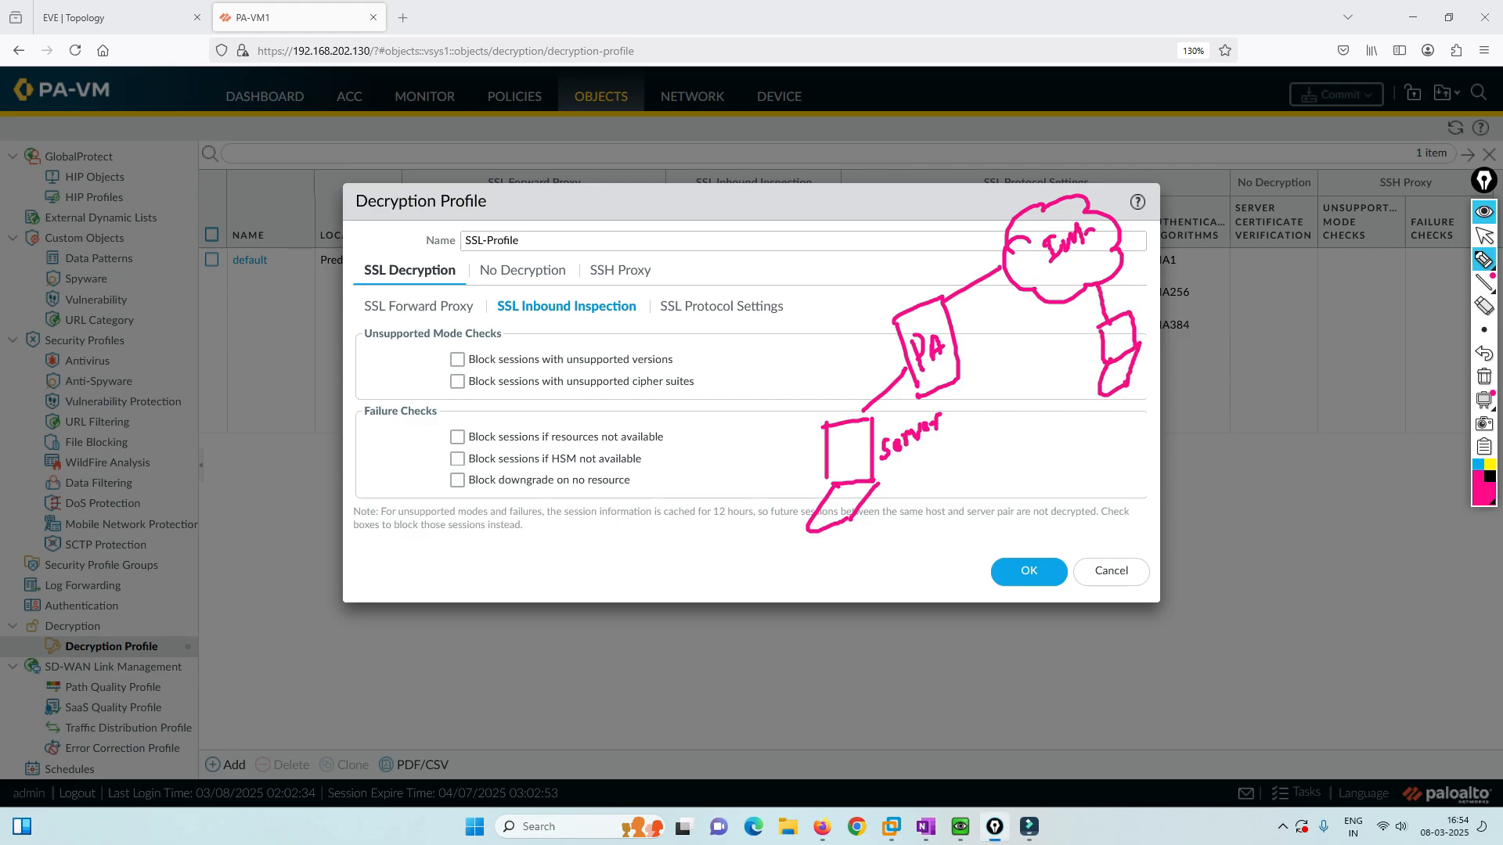
mouse_move(1110, 330)
mouse_down()
mouse_move(1118, 349)
mouse_move(1143, 334)
mouse_up()
mouse_move(1095, 282)
mouse_down()
mouse_move(1041, 258)
mouse_move(988, 272)
mouse_move(861, 427)
mouse_up()
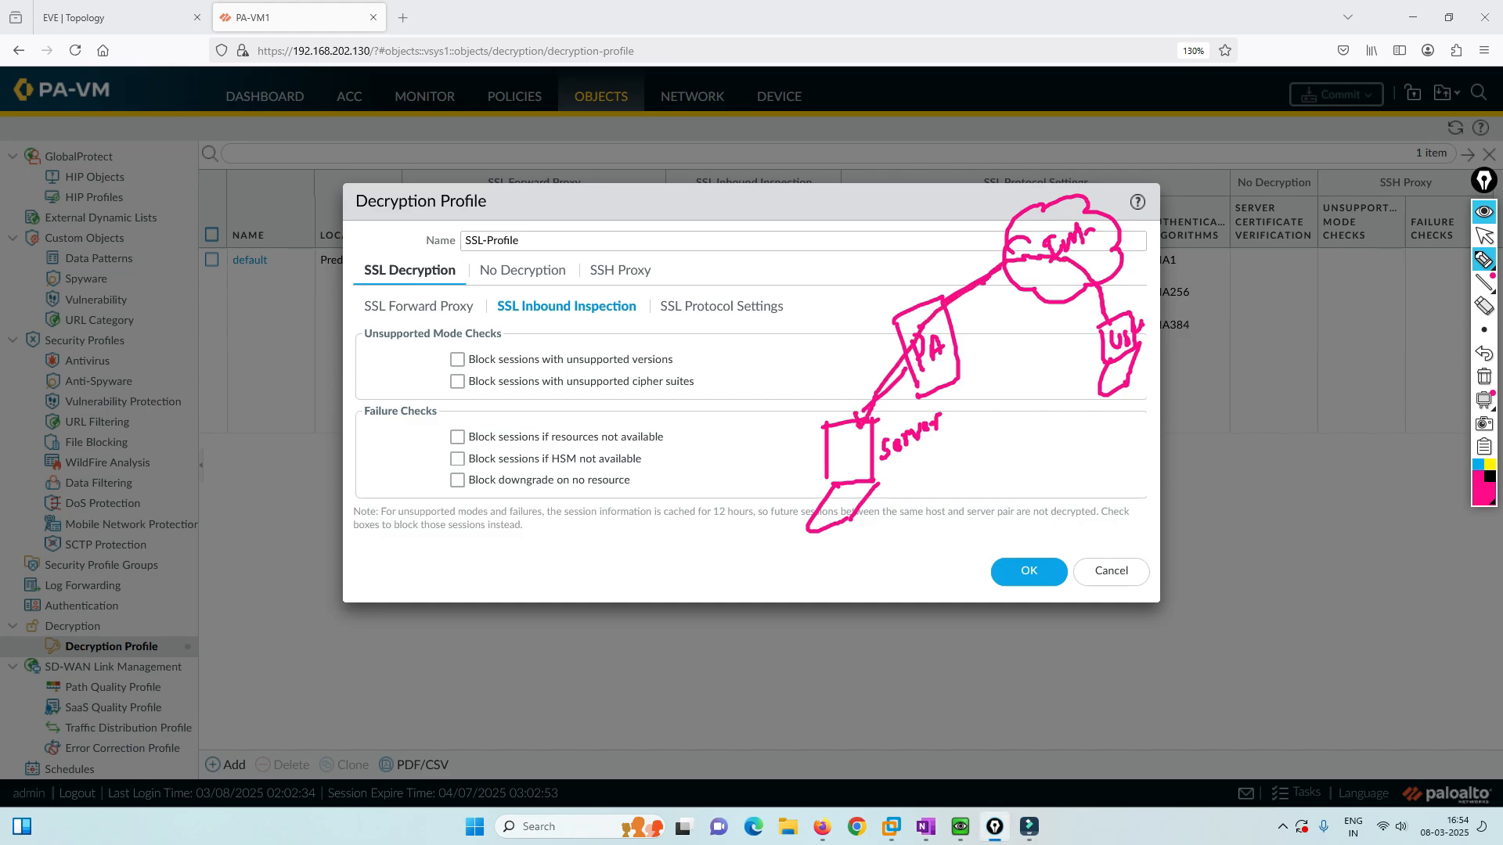
mouse_move(490, 315)
mouse_down()
mouse_move(627, 320)
mouse_move(637, 294)
mouse_move(490, 297)
mouse_move(493, 318)
mouse_up()
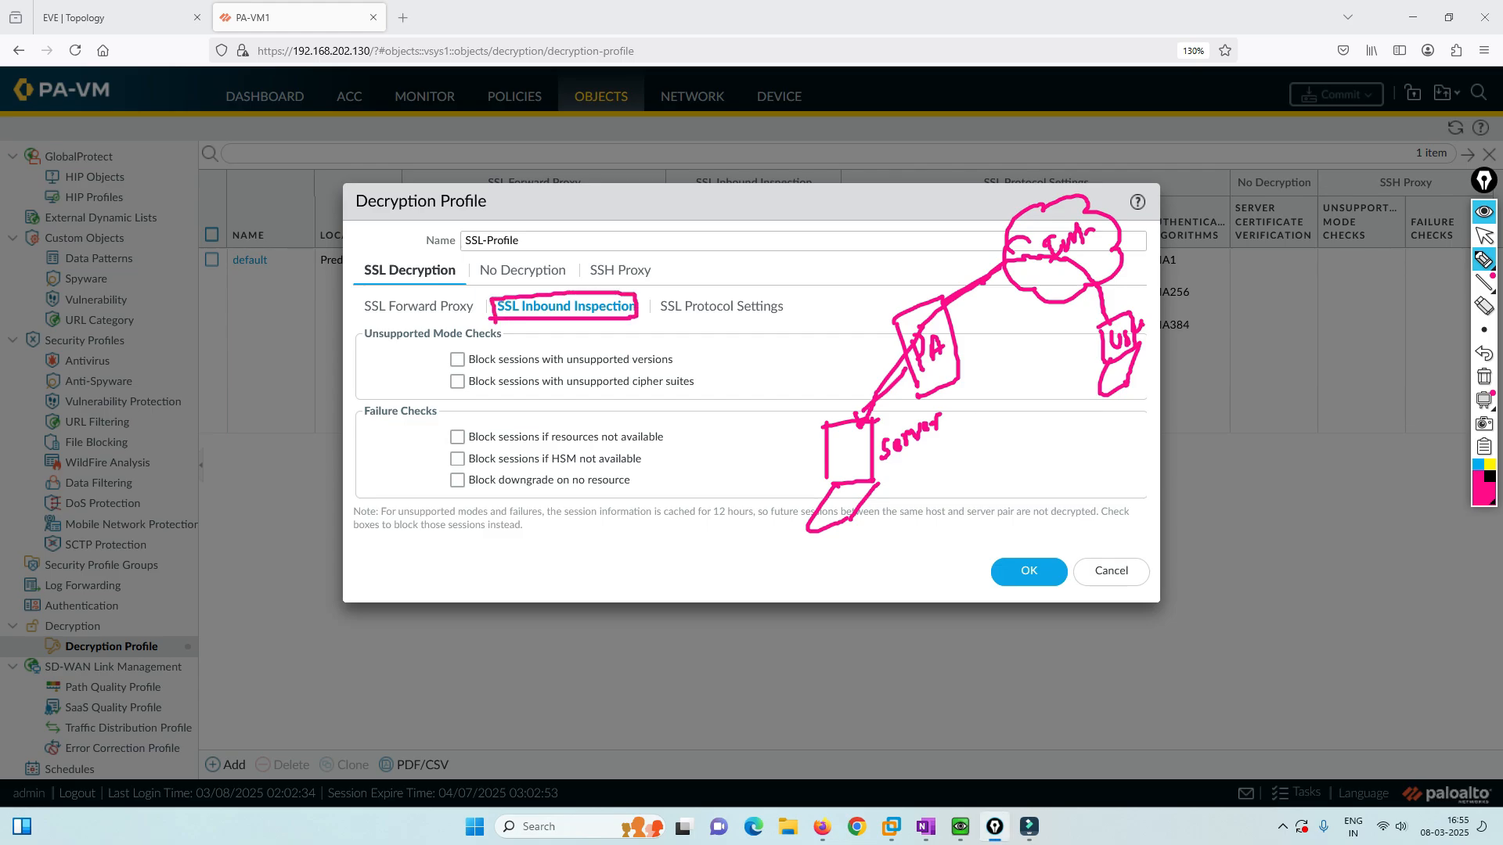
Erase the sketches and show the profile's SSL Protocol Settings.
click(1484, 376)
click(1484, 236)
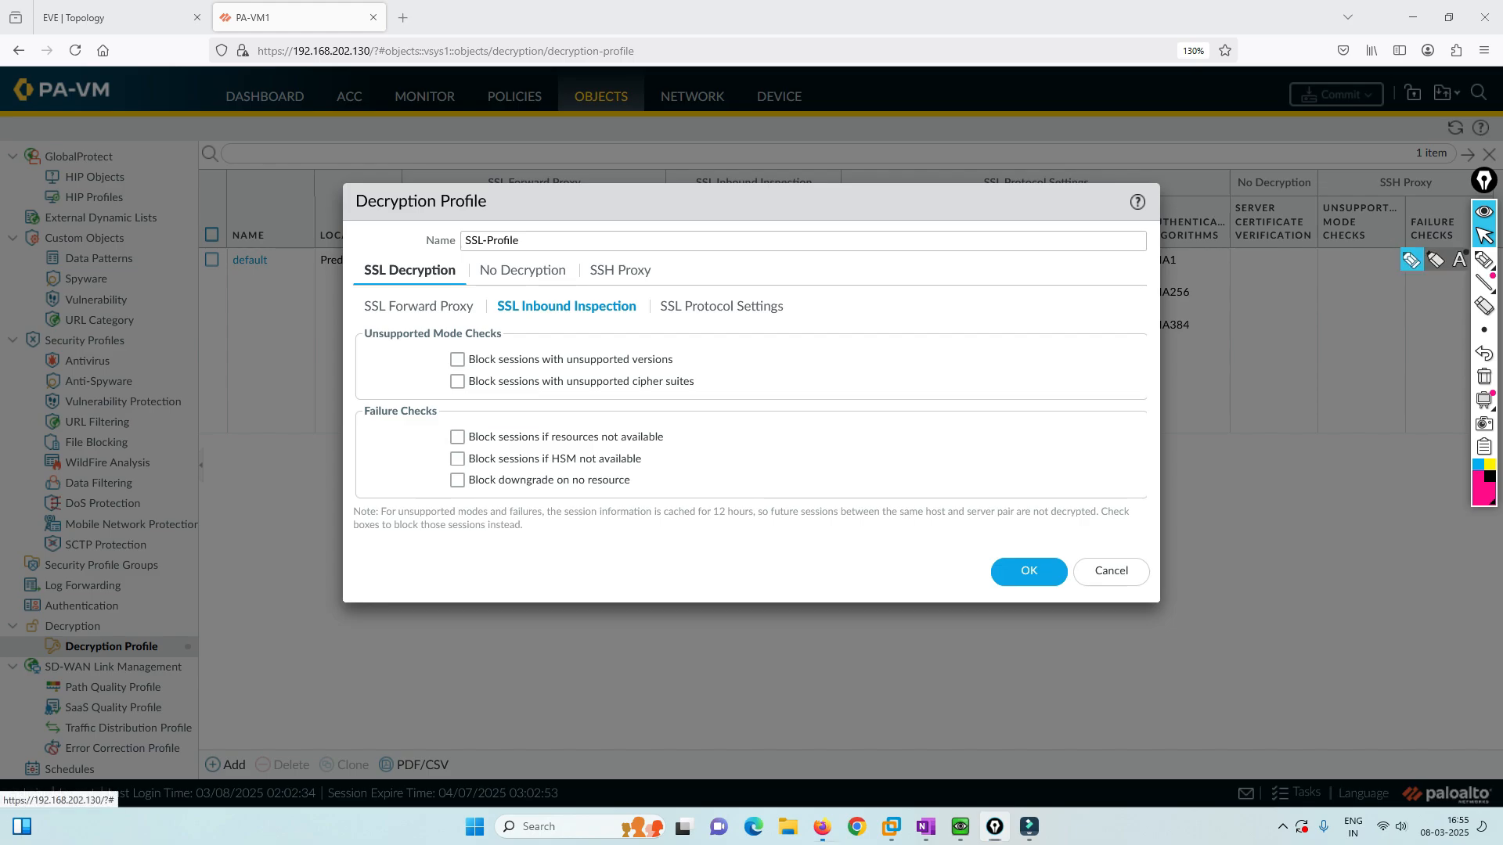
click(721, 306)
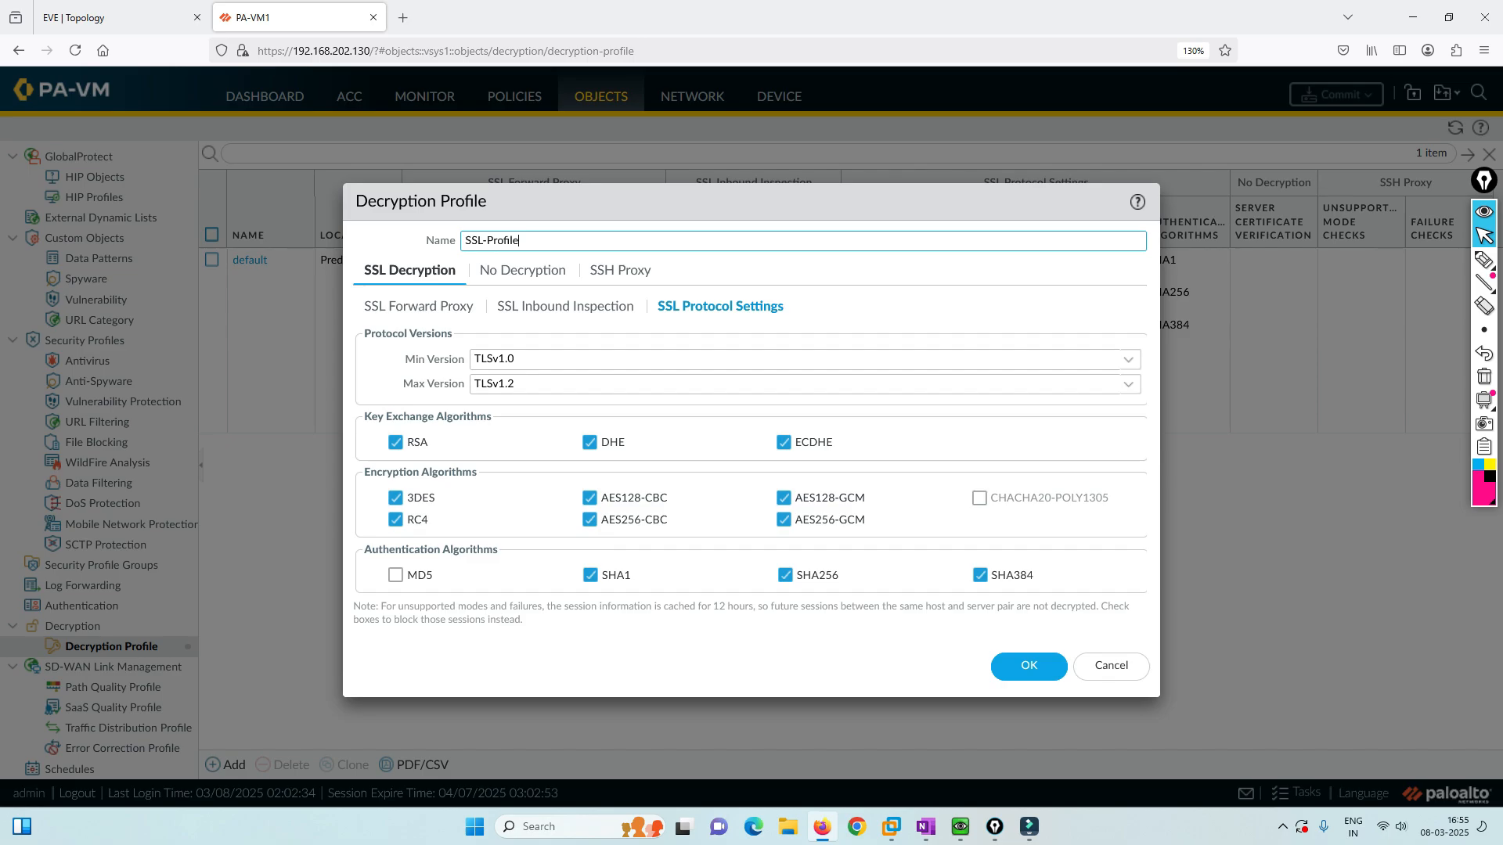
click(798, 358)
click(495, 383)
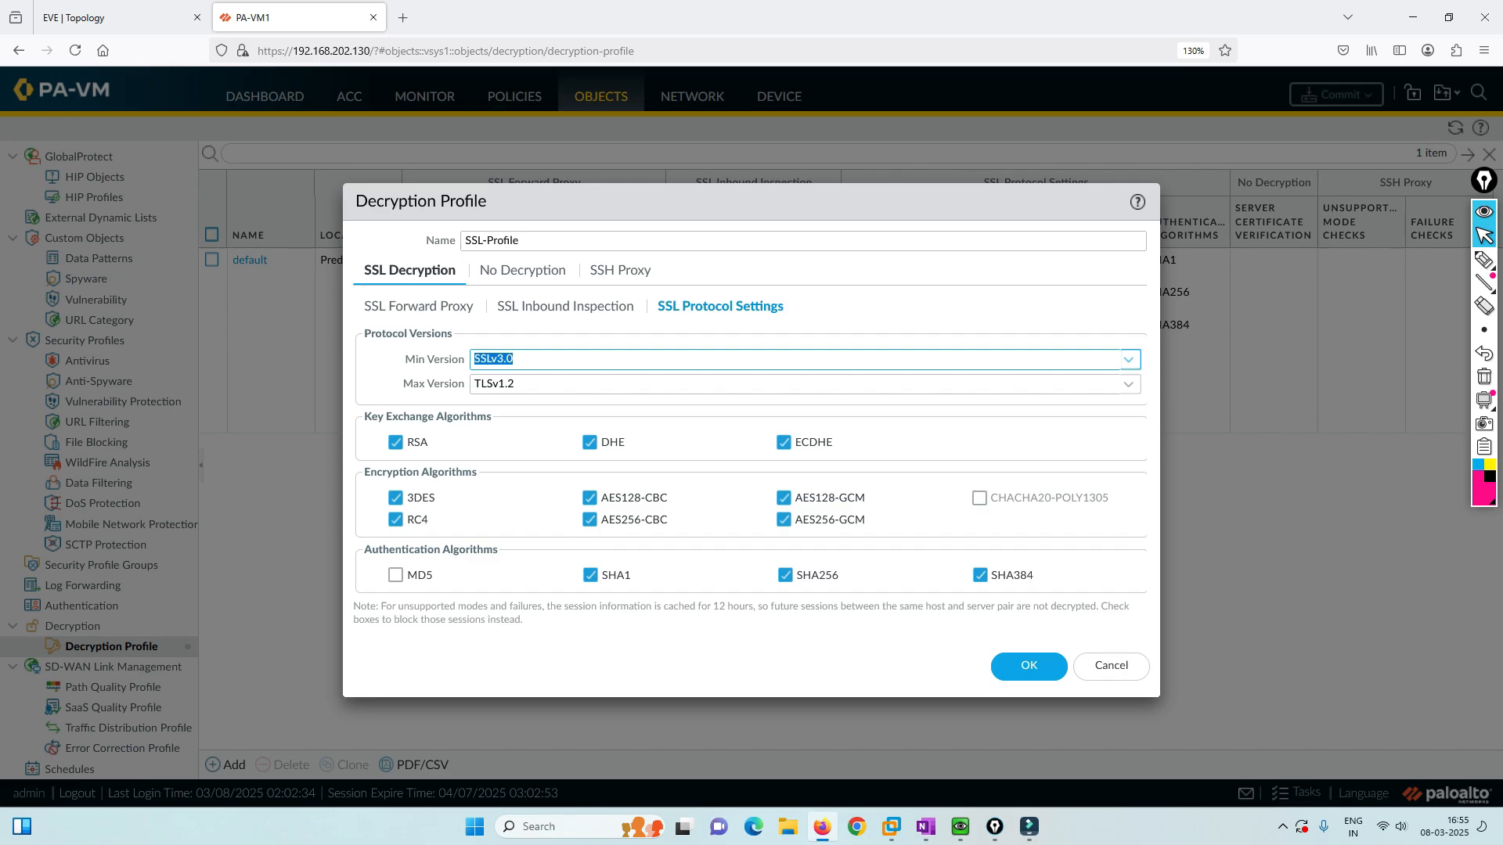
click(1484, 259)
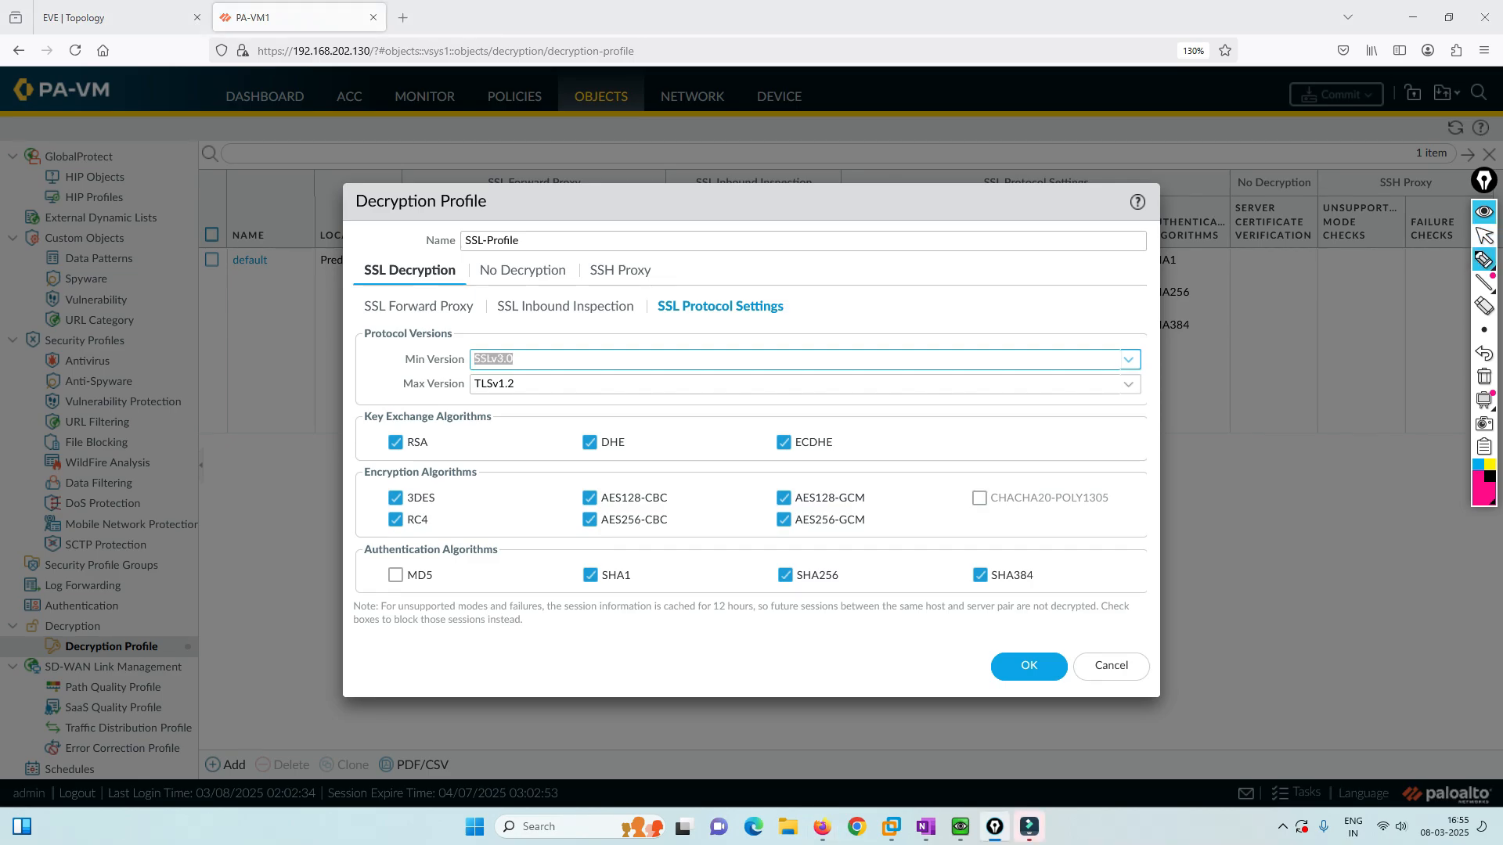
mouse_move(539, 324)
mouse_down()
mouse_move(510, 347)
mouse_move(525, 343)
mouse_up()
click(1483, 235)
click(1128, 360)
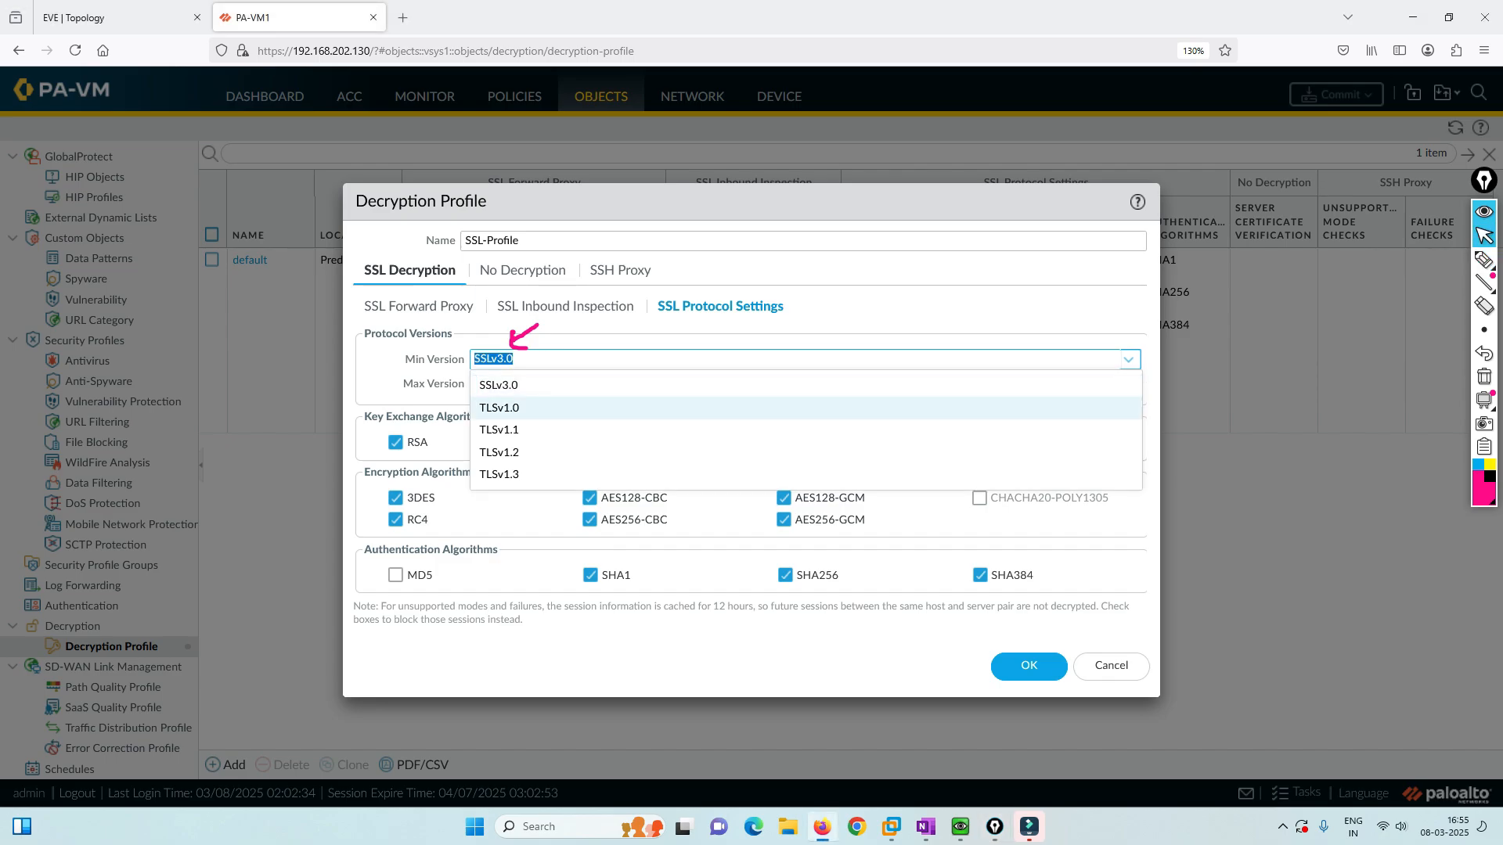
key(Down)
key(Down)
key(Down)
key(Down)
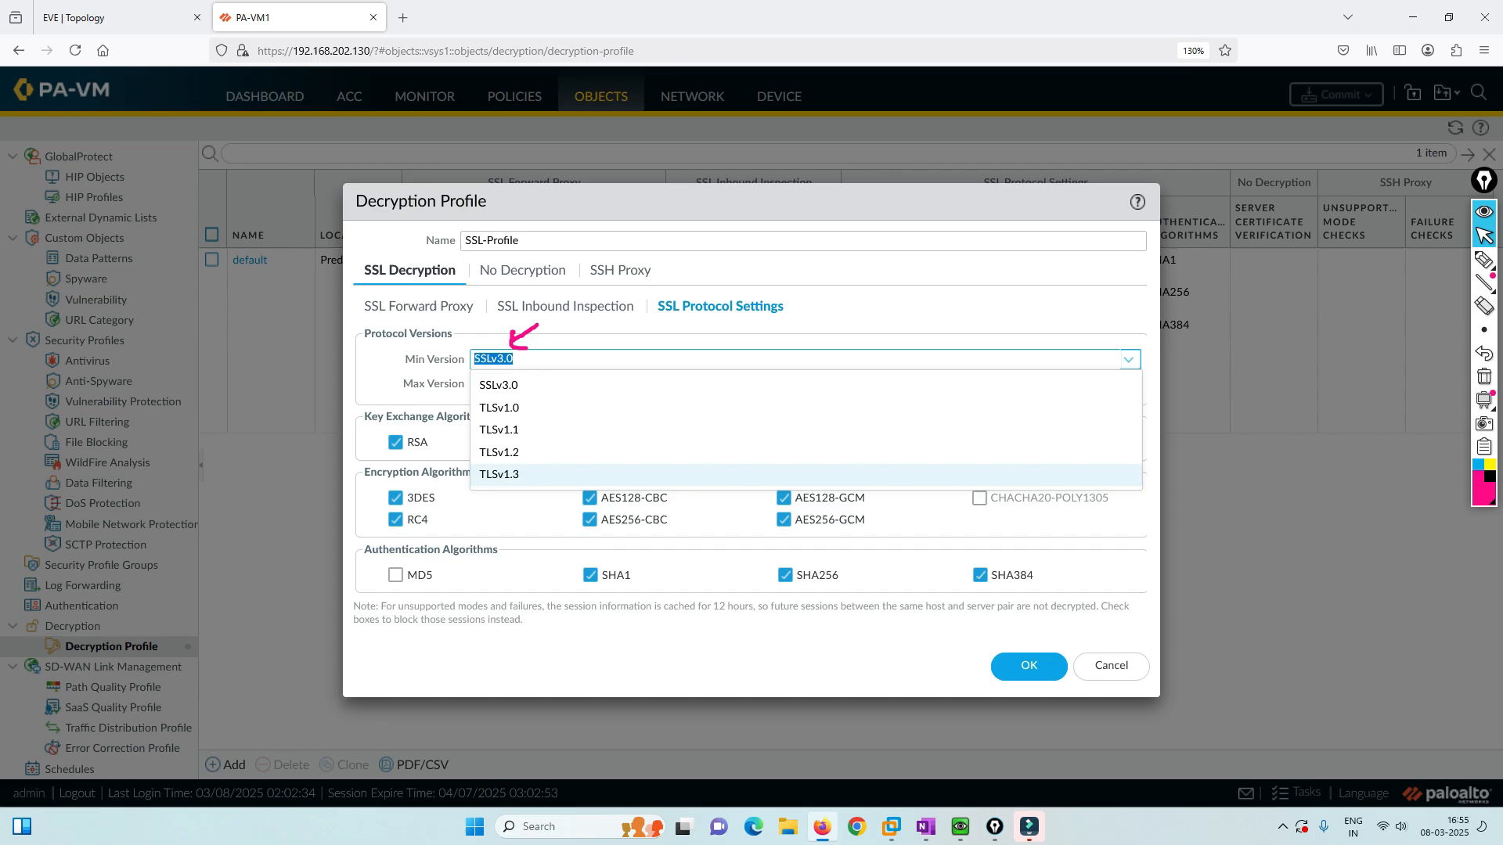
key(Up)
key(Down)
key(Return)
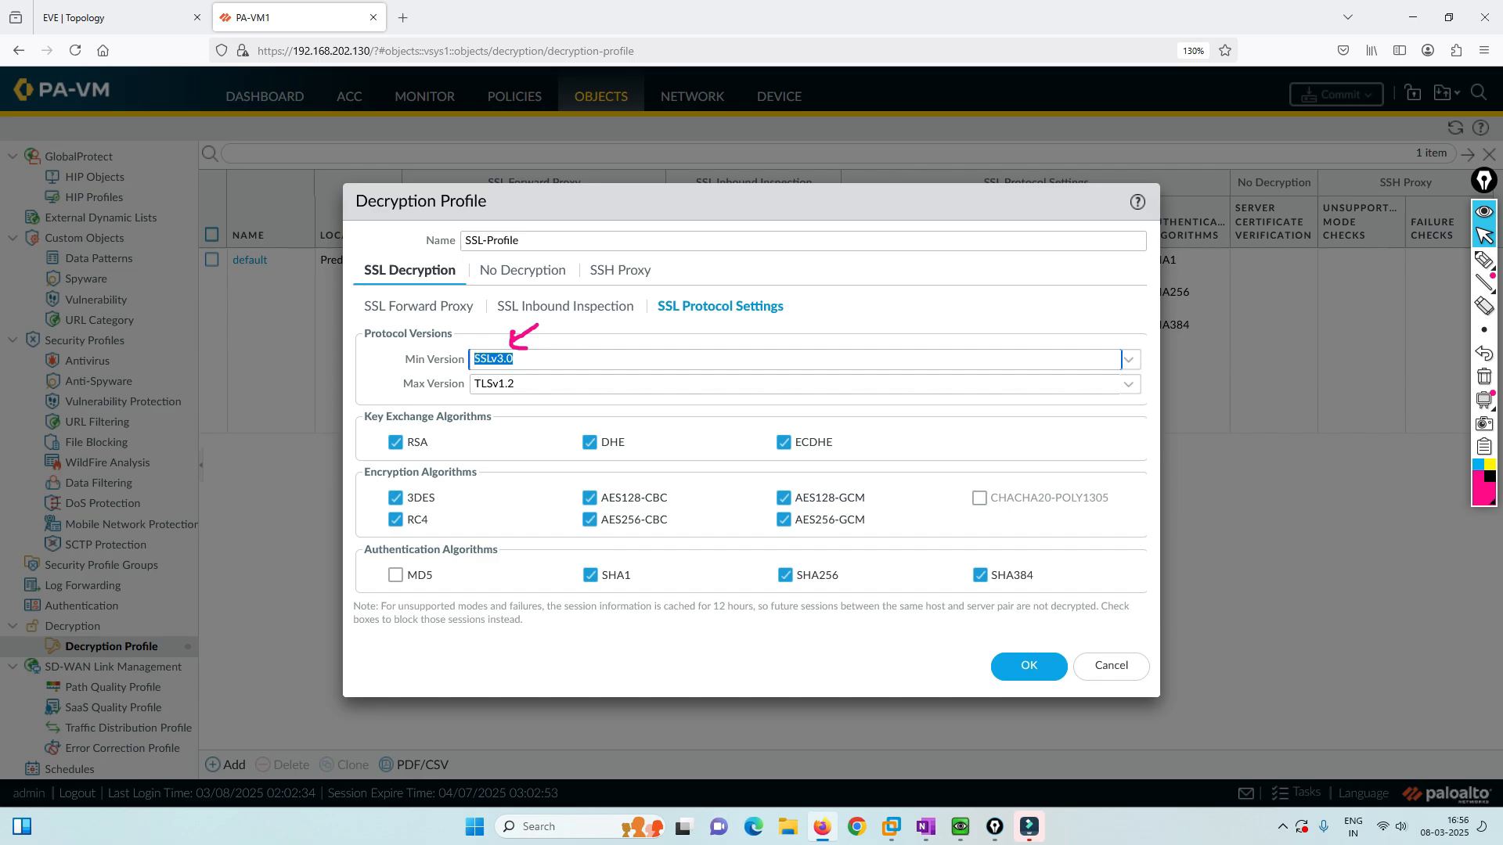
click(1484, 377)
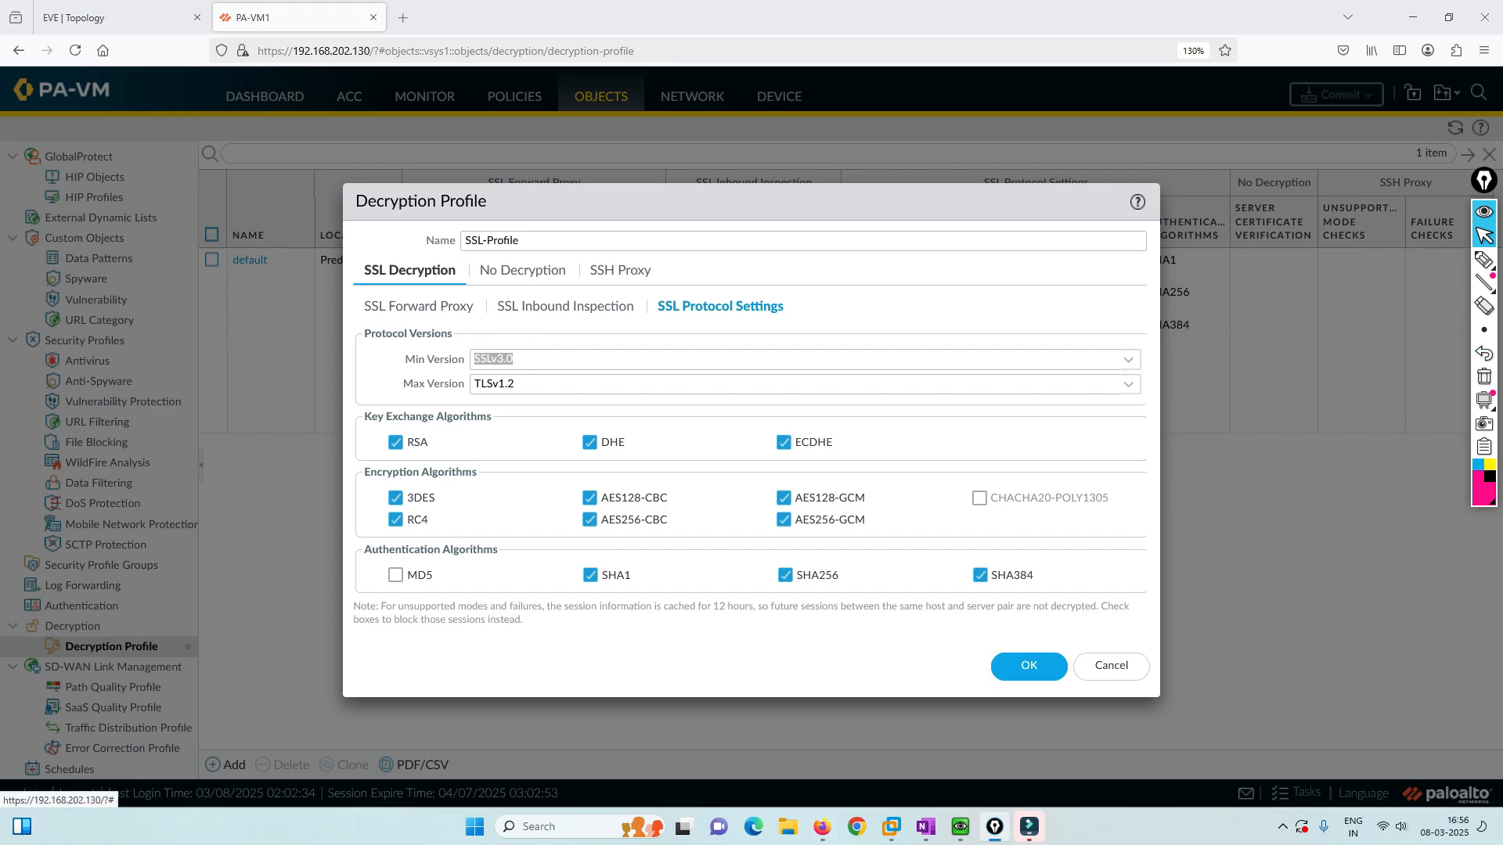
Review the No Decryption and SSH Proxy settings, then save the SSL-Profile decryption profile.
click(522, 270)
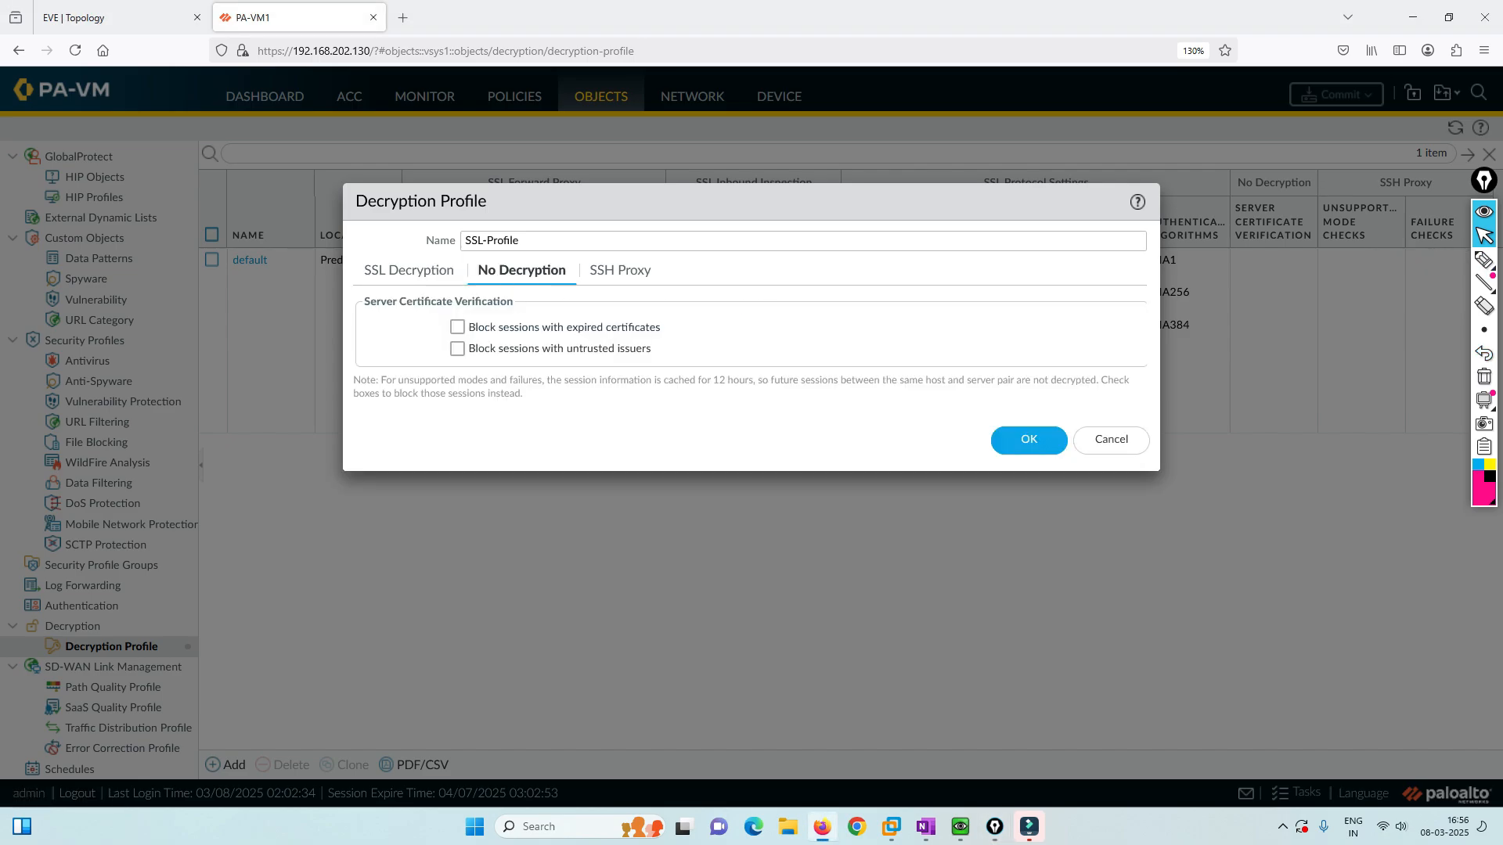
click(619, 270)
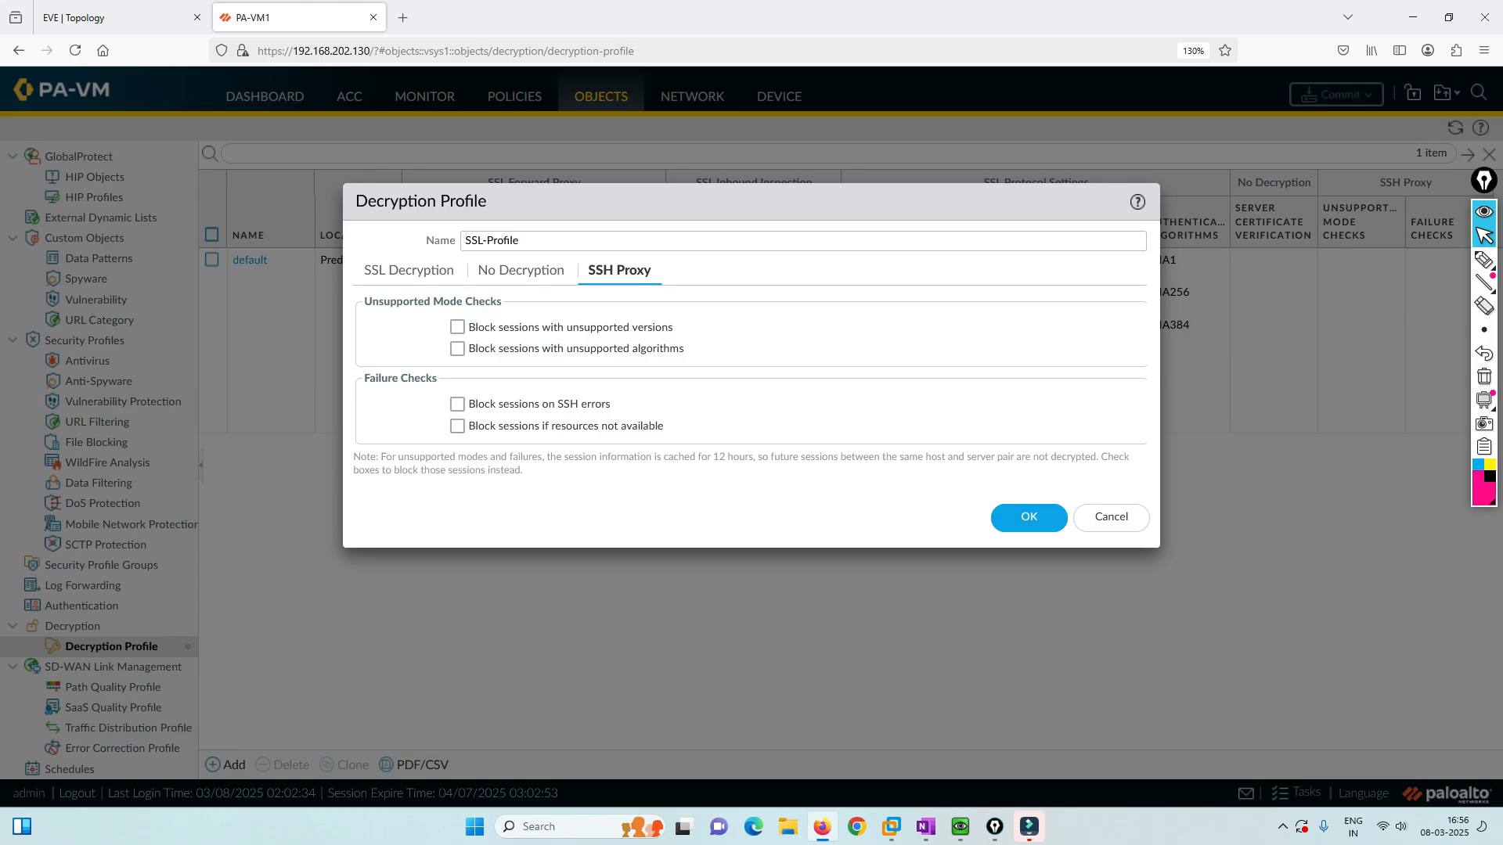
click(1029, 516)
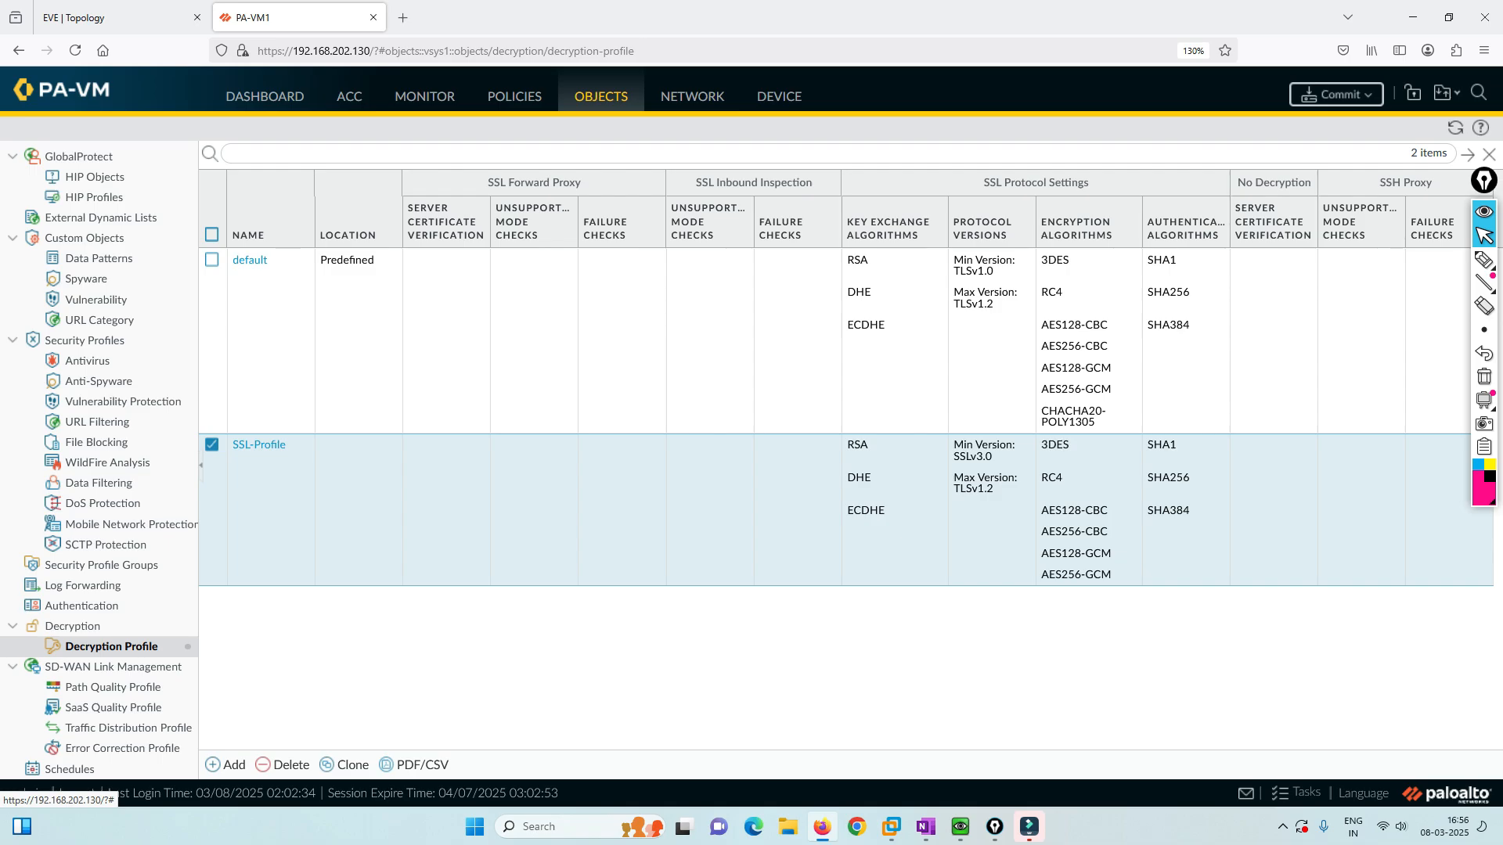
Glance at the Day 30 notes and the Security and NAT rulebases, then add a new decryption rule.
click(925, 827)
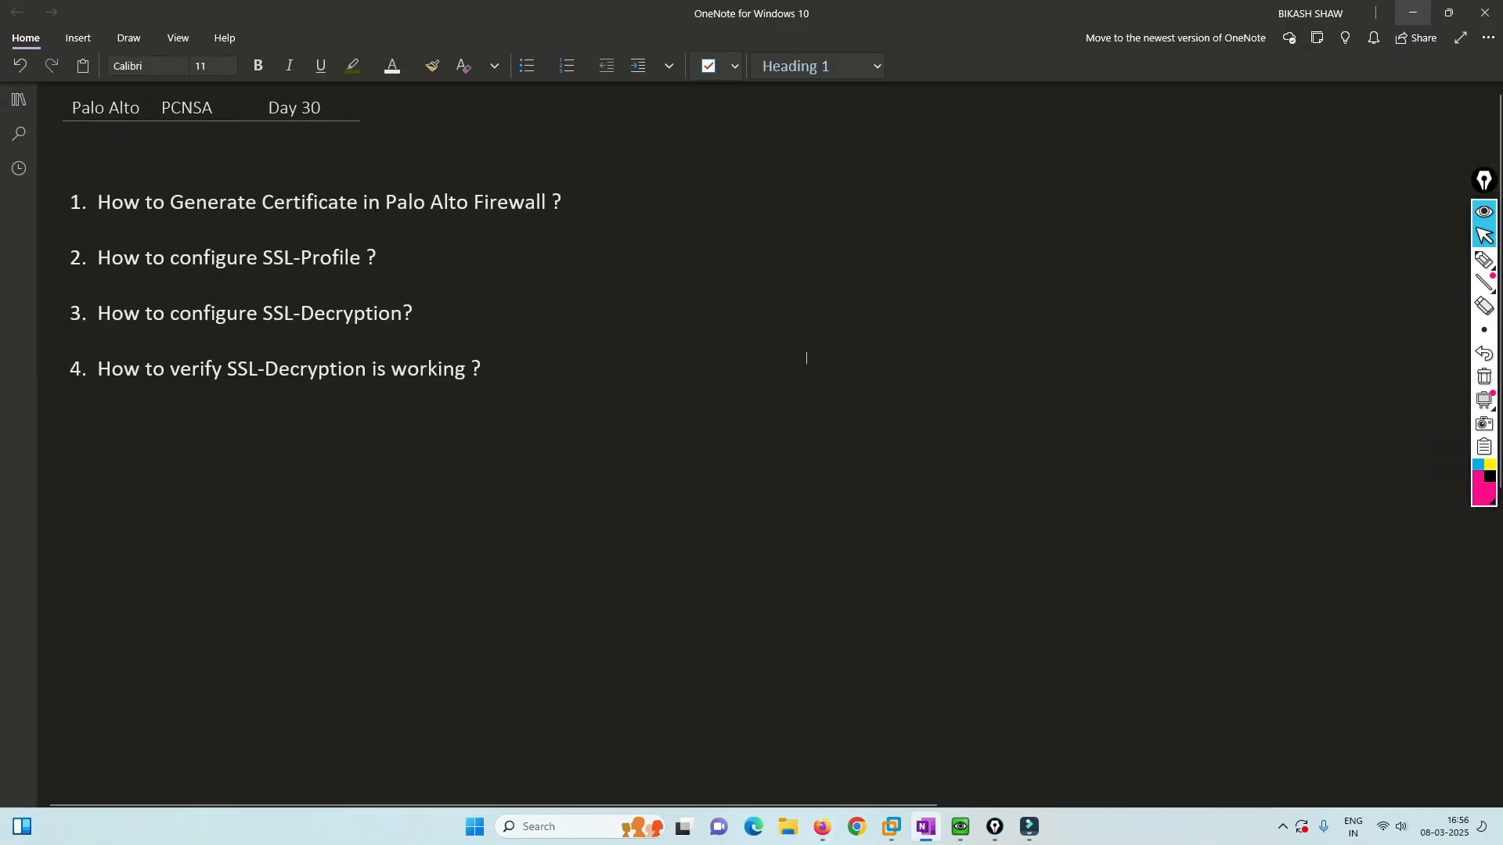
key(alt+Tab)
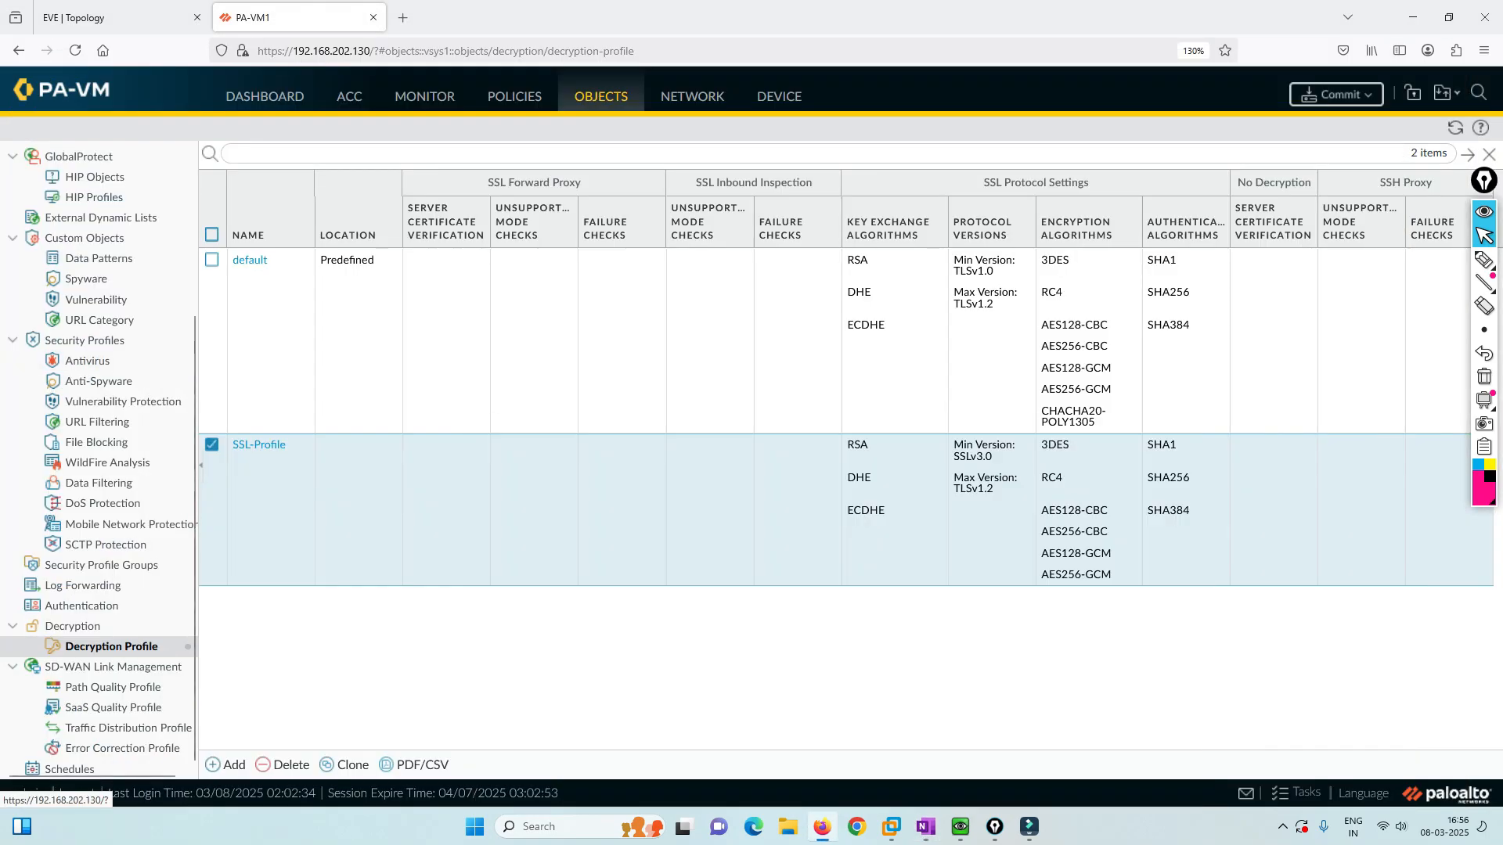
click(515, 96)
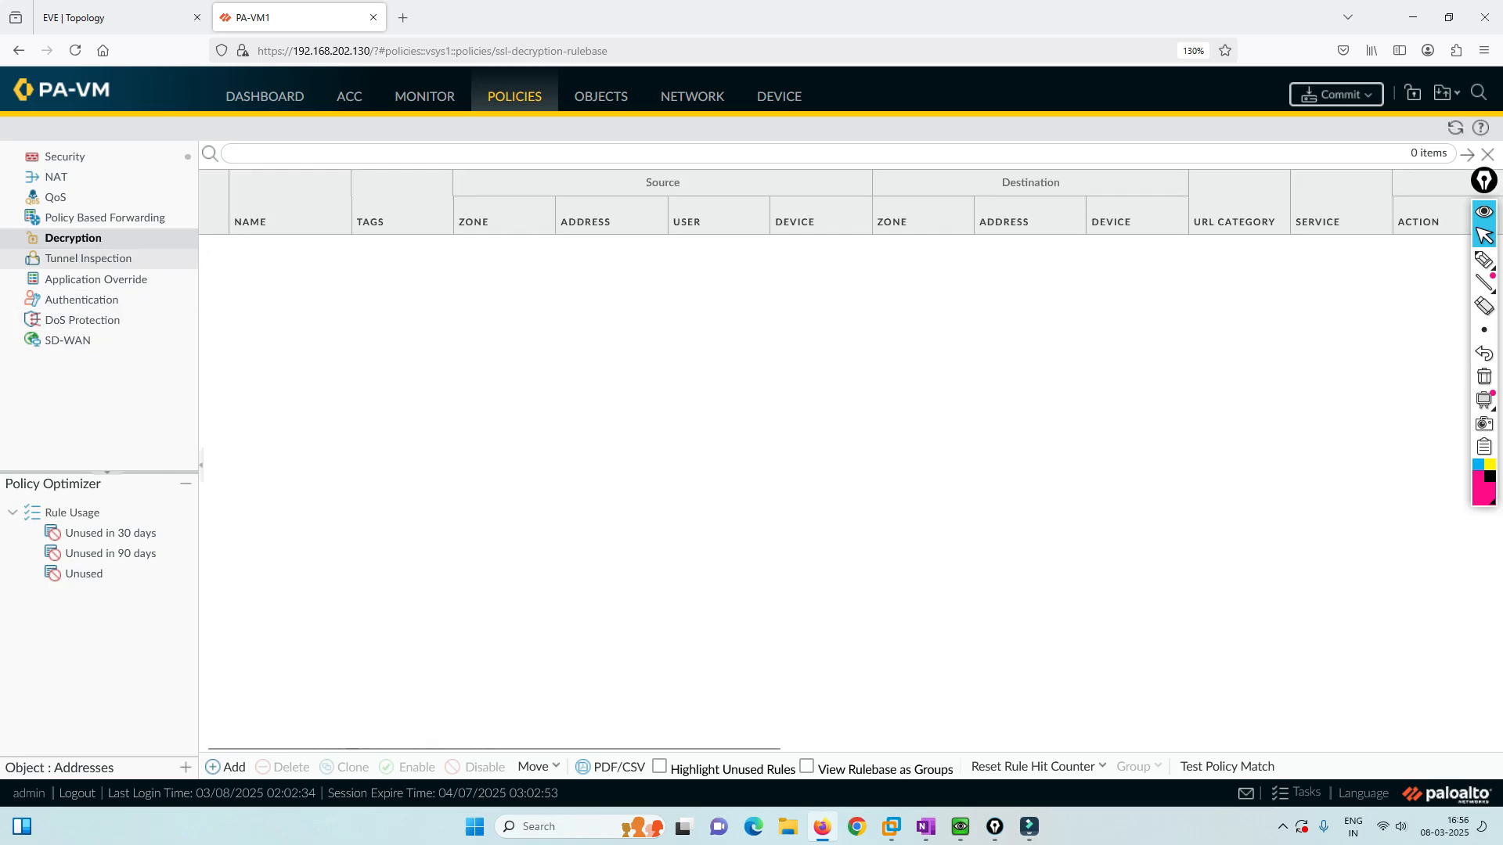
click(65, 157)
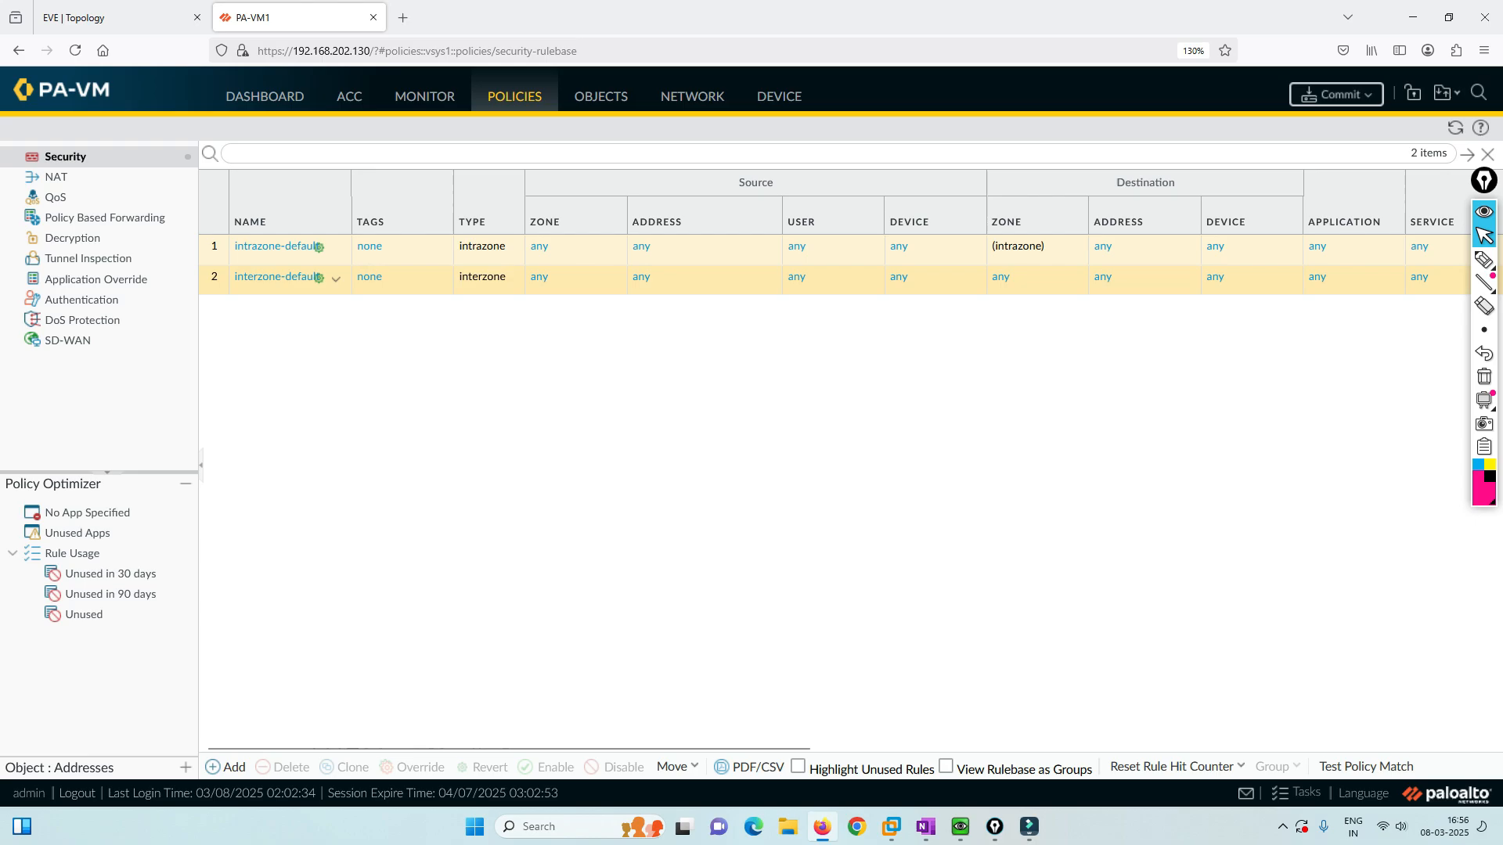
click(56, 177)
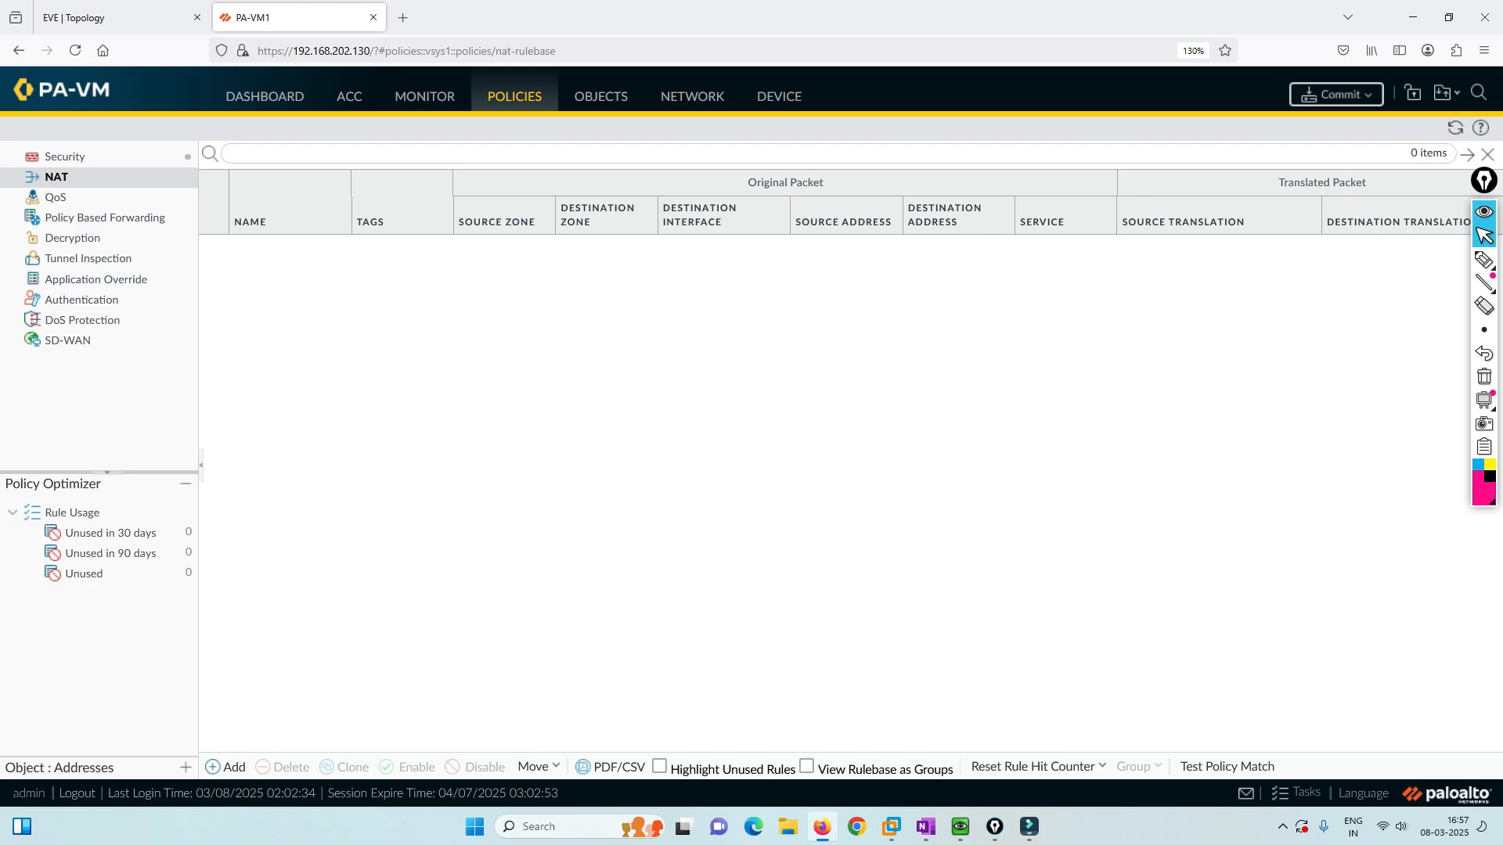
click(72, 238)
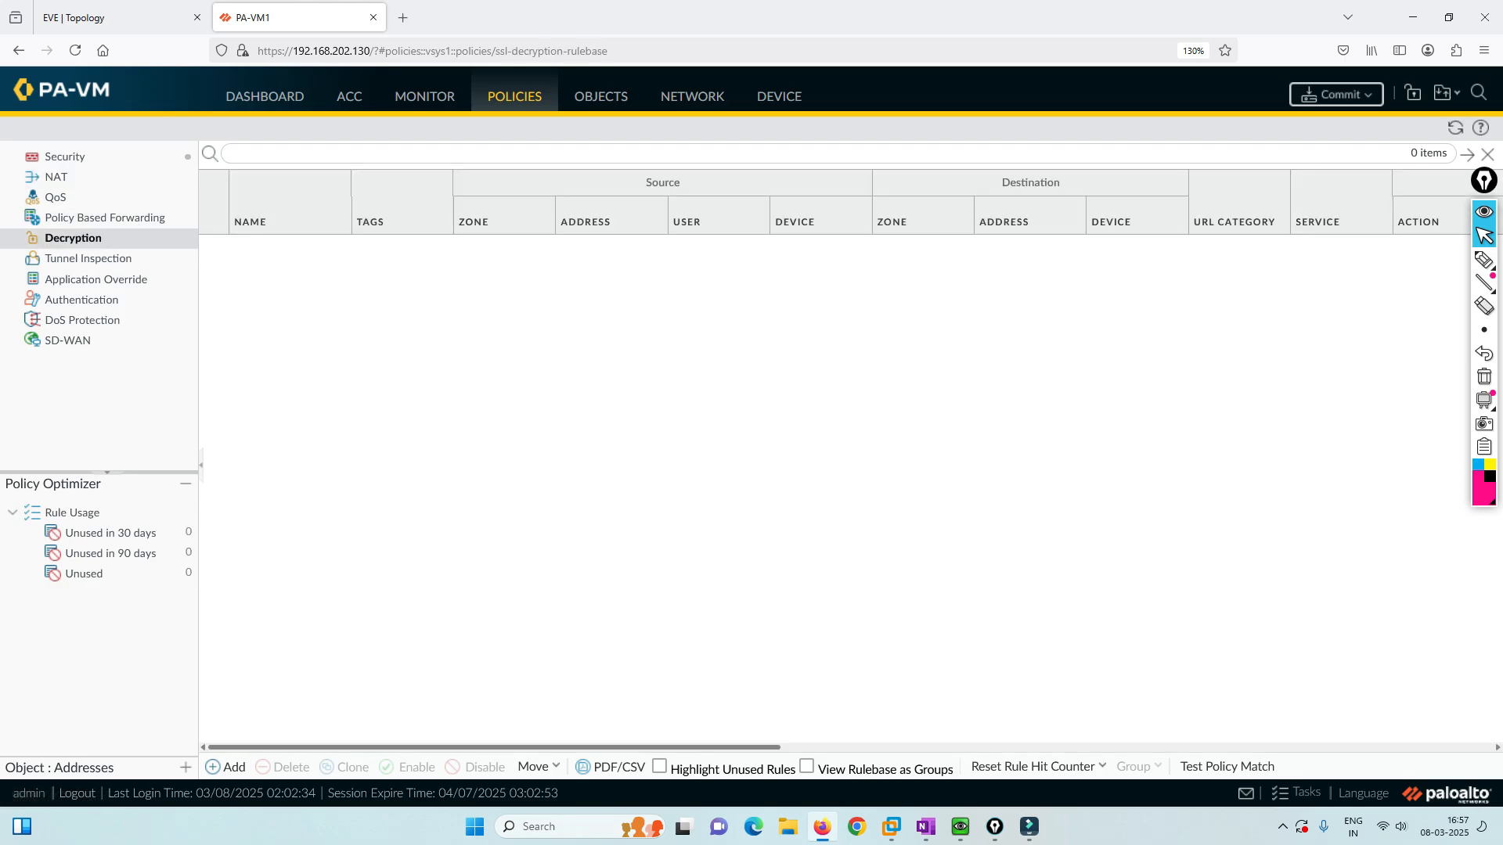
click(226, 767)
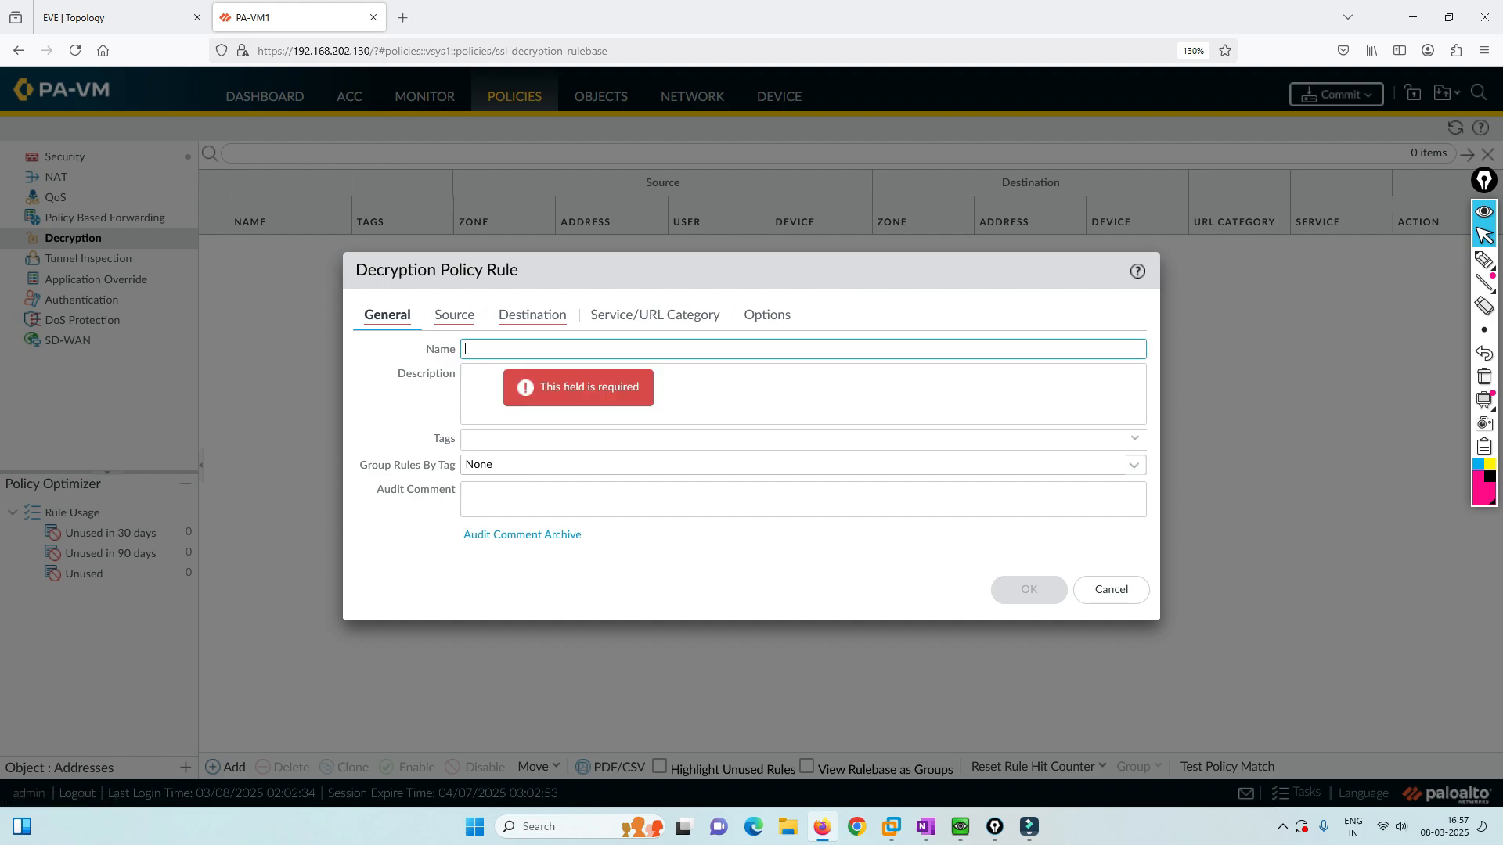
Name the rule Internal-External with source zone Inside and source address 192.168.10.0/24.
text(Interna)
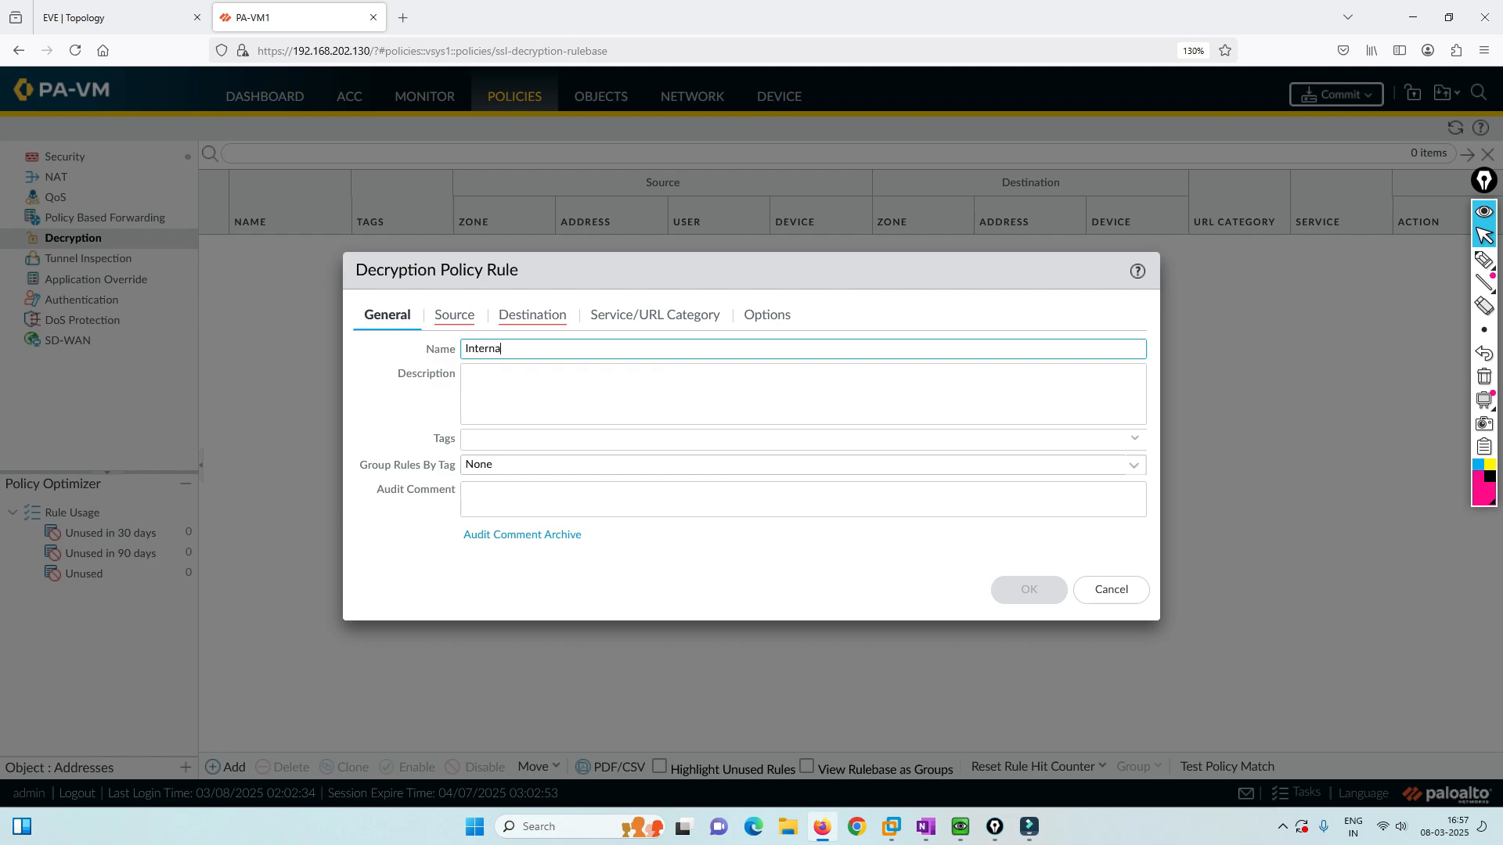
text(l-External)
click(454, 314)
click(381, 568)
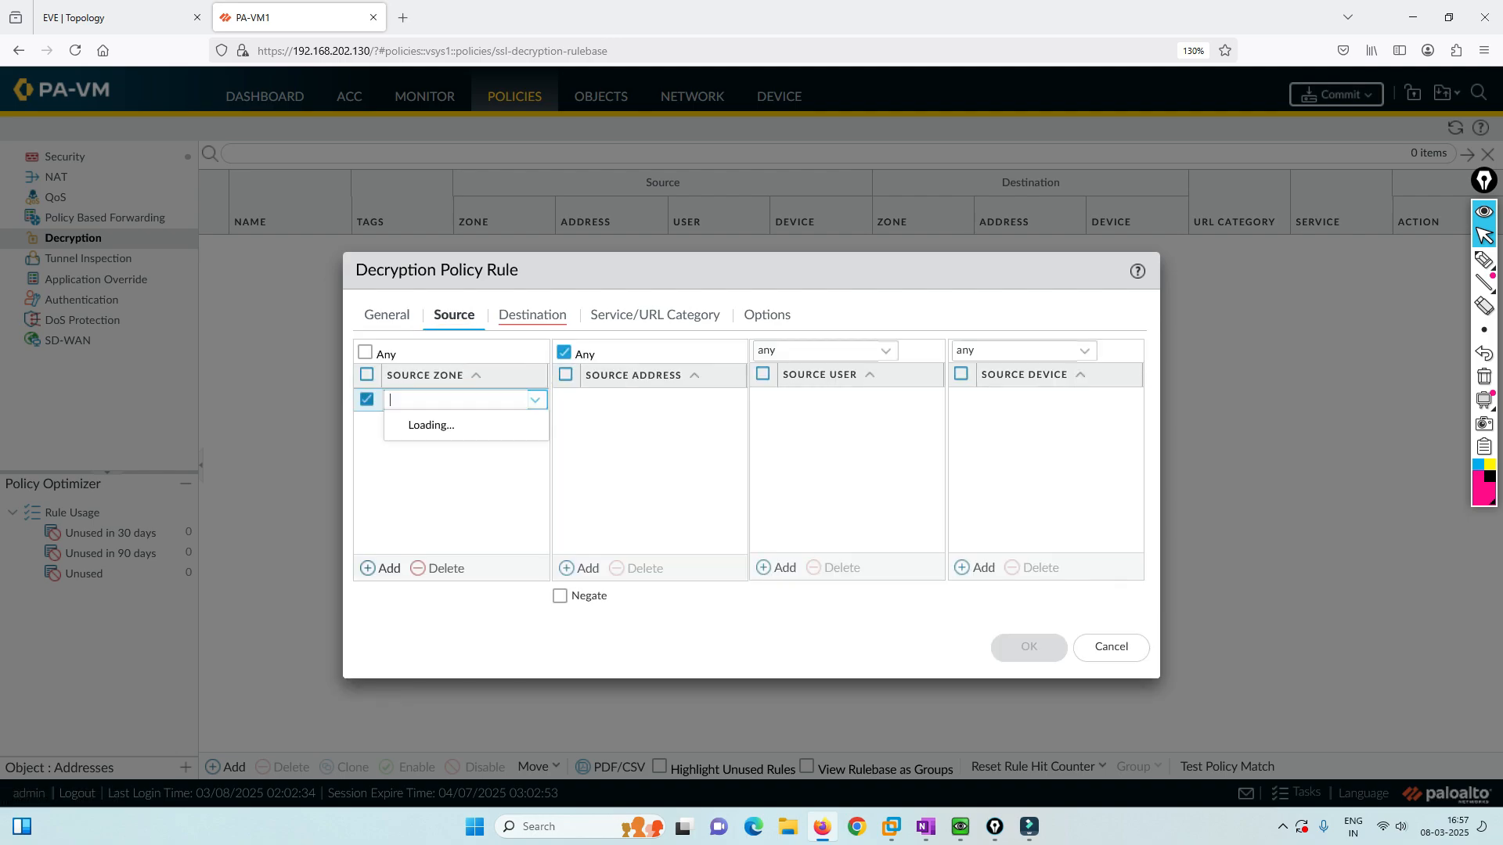
click(407, 425)
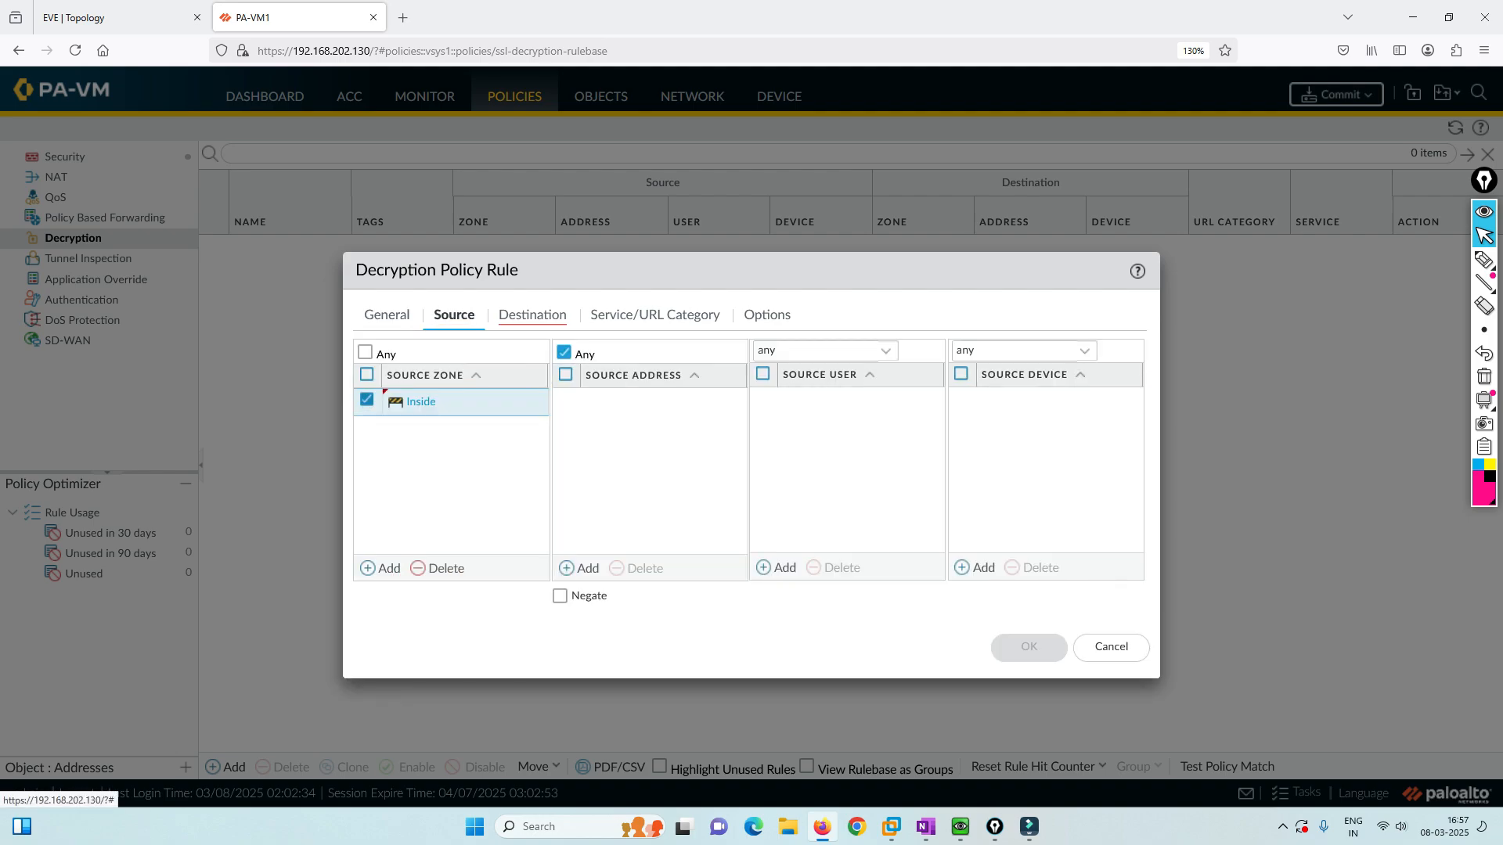
key(ctrl+Tab)
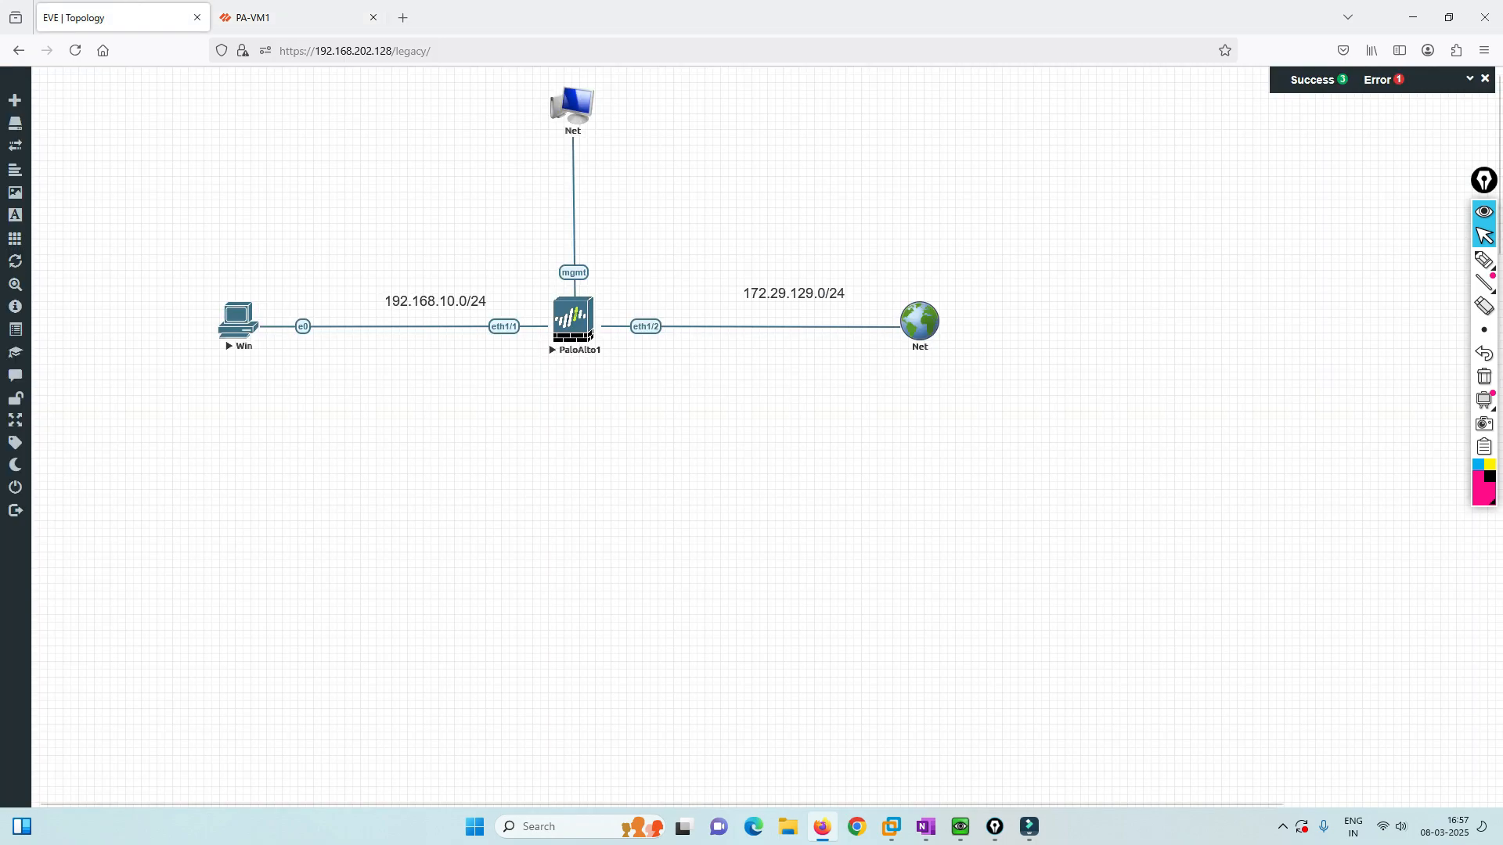
key(ctrl+shift+Tab)
click(578, 569)
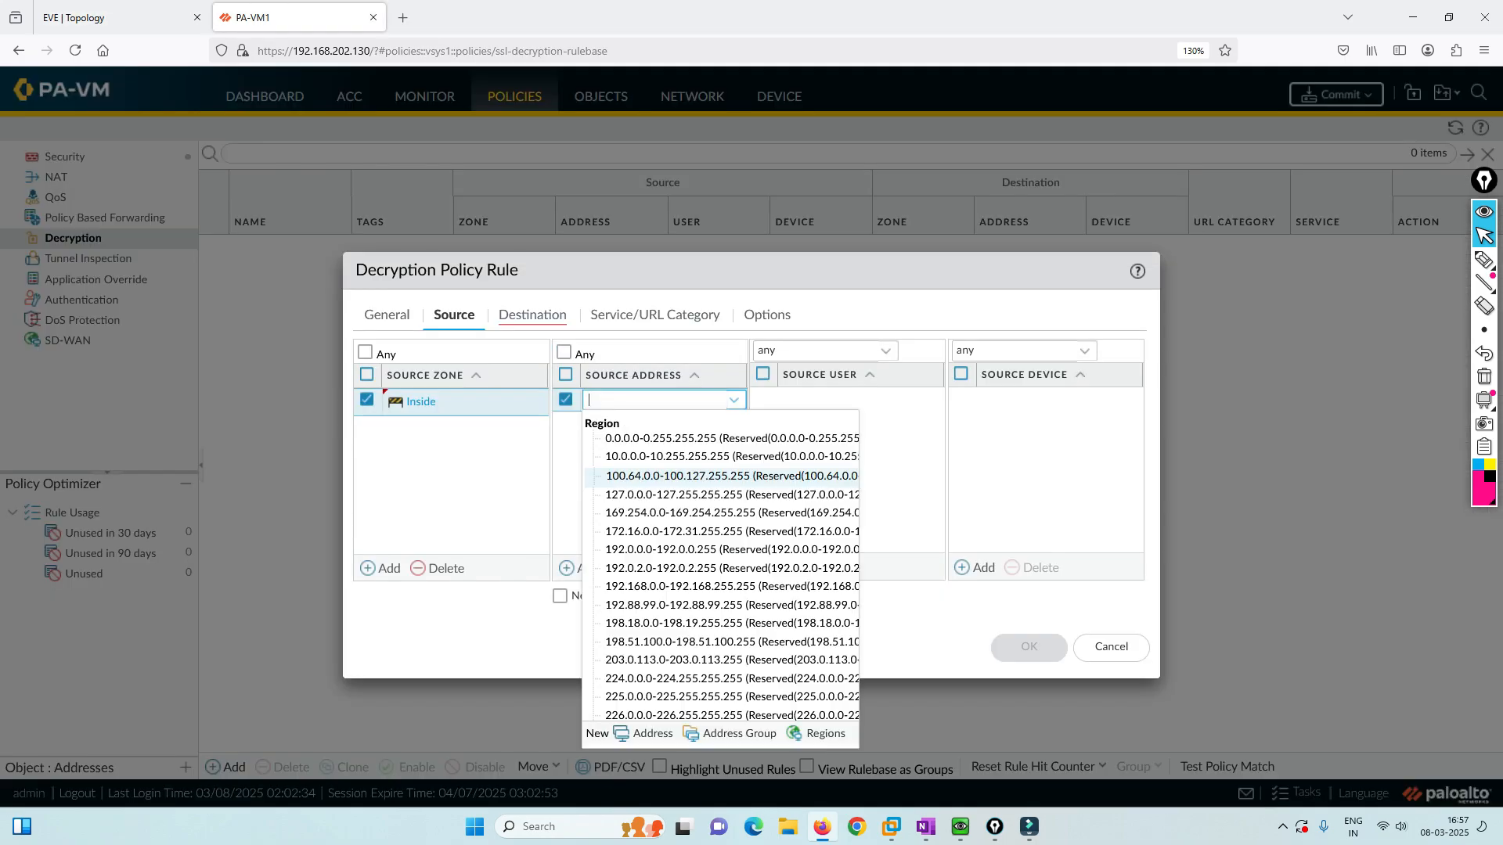
text(192.168.10.)
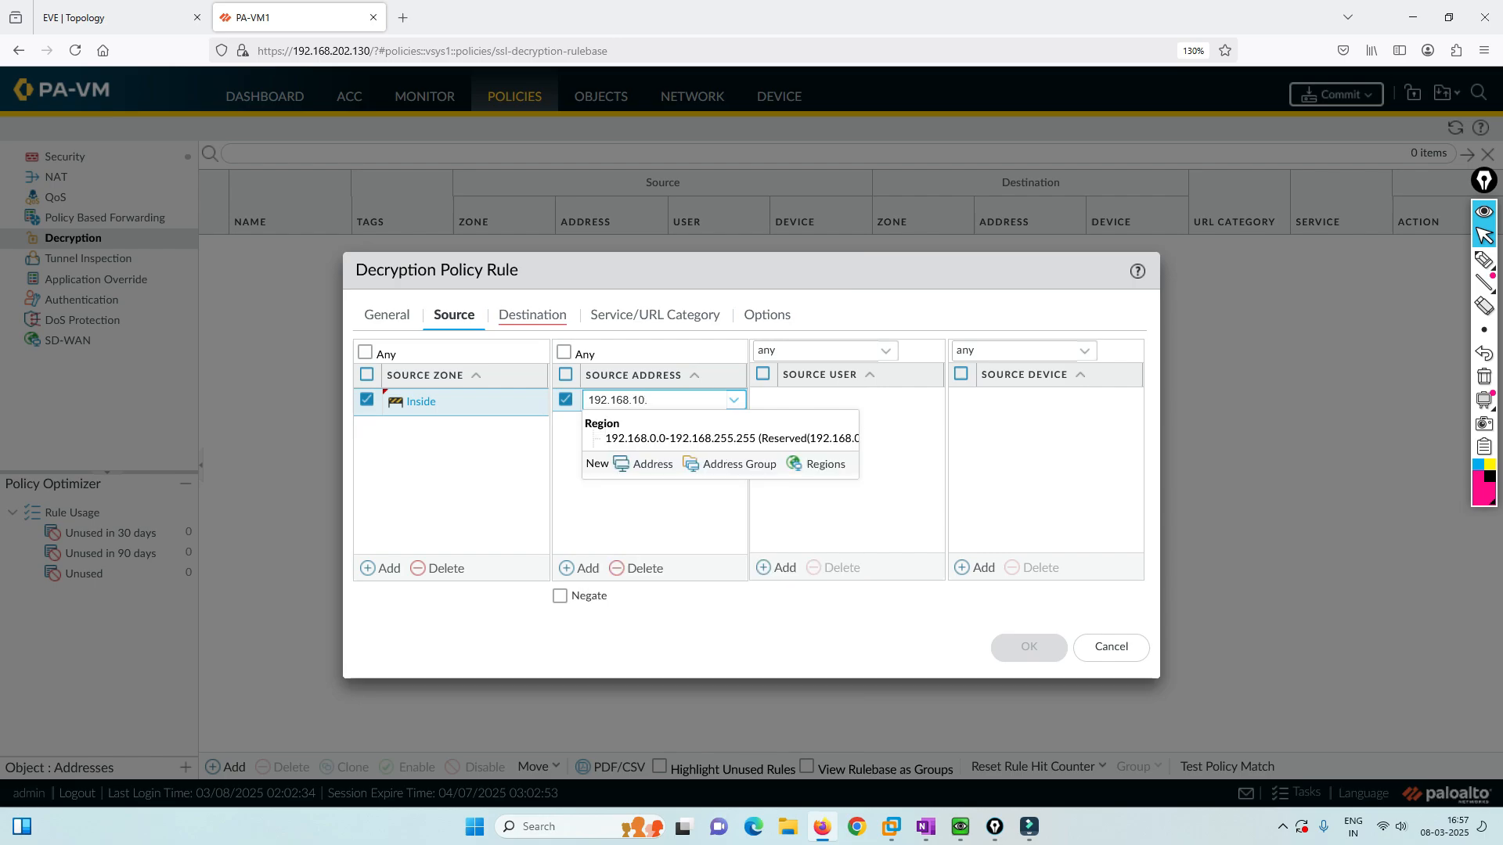
text(0/24)
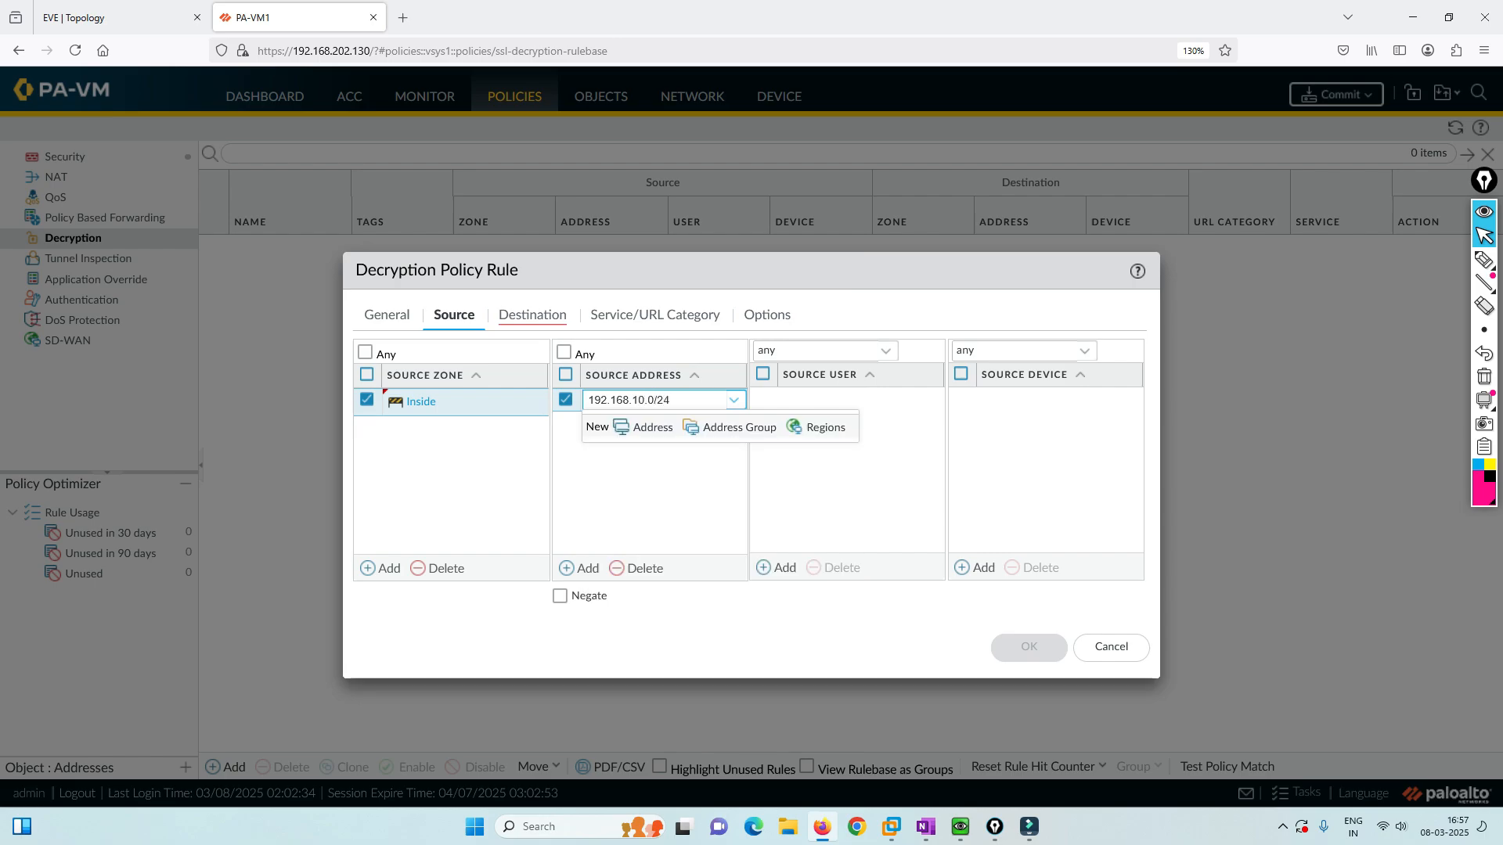
key(Return)
Set destination zone Outside, action Decrypt with profile SSL-Profile, and save Internal-External.
click(532, 314)
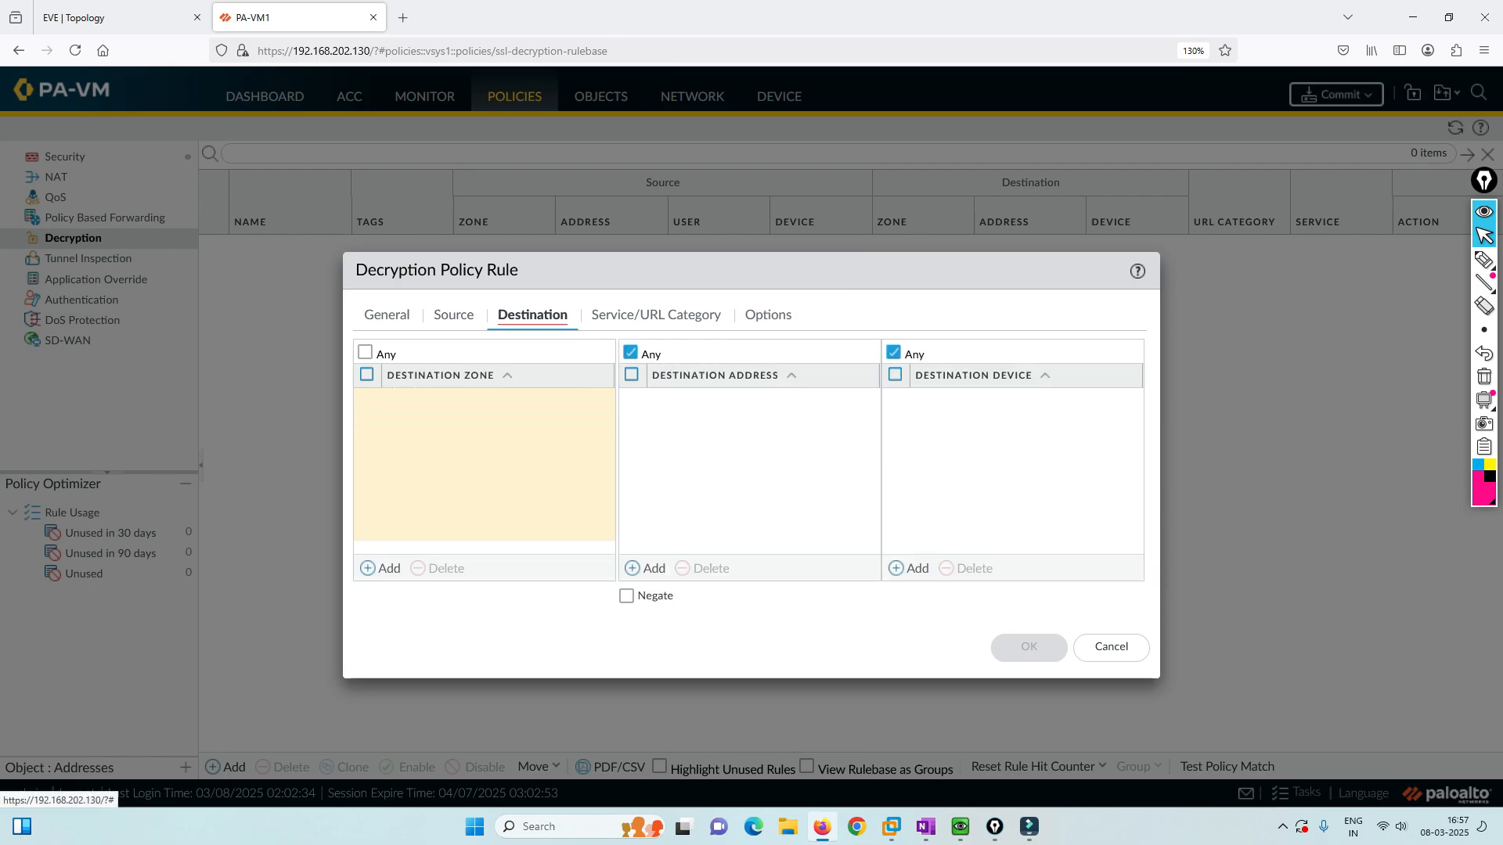
click(381, 568)
click(409, 447)
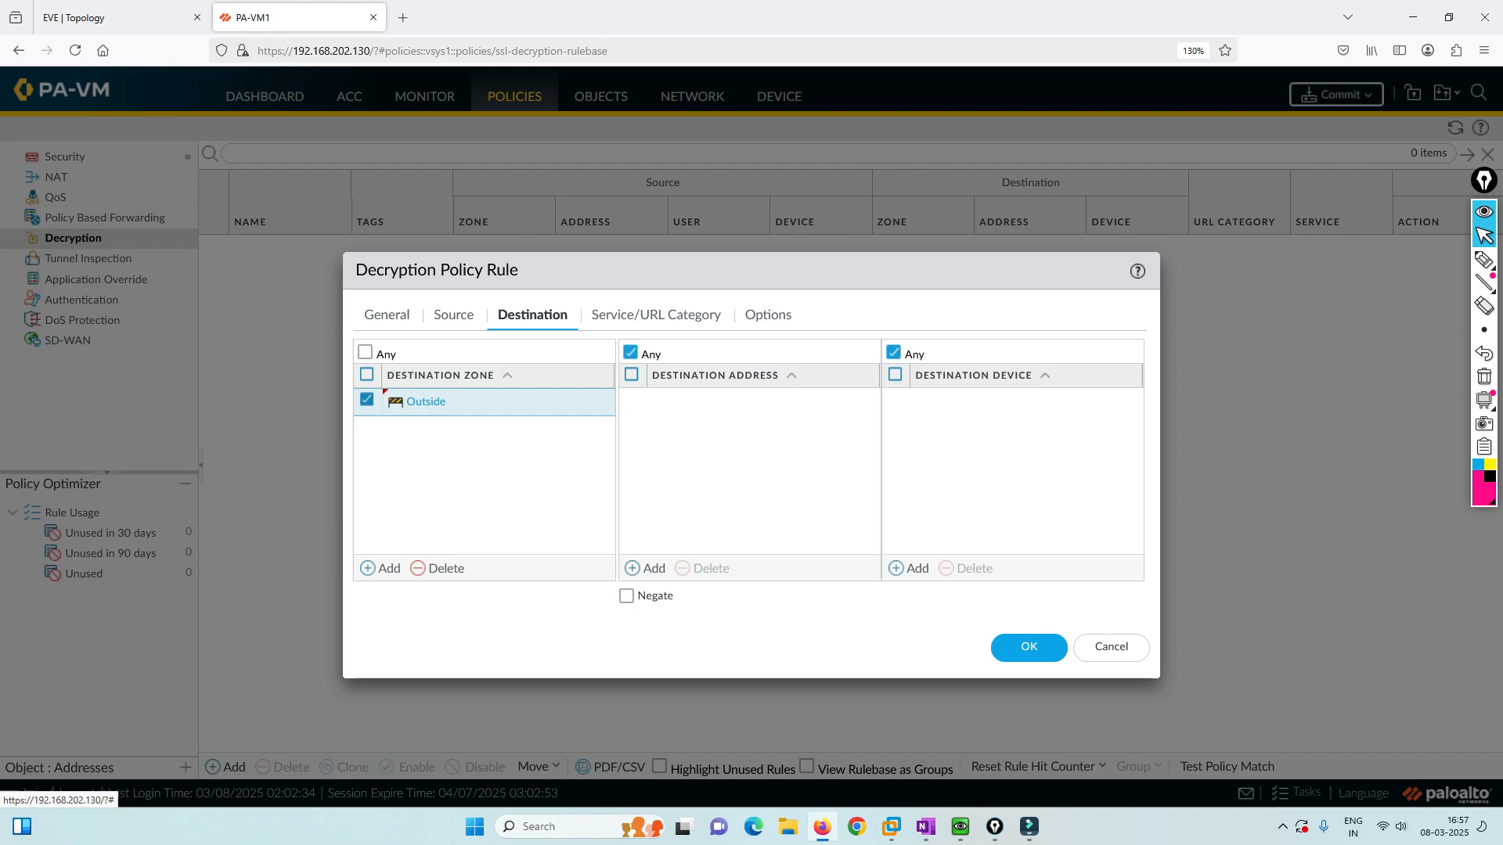
click(767, 313)
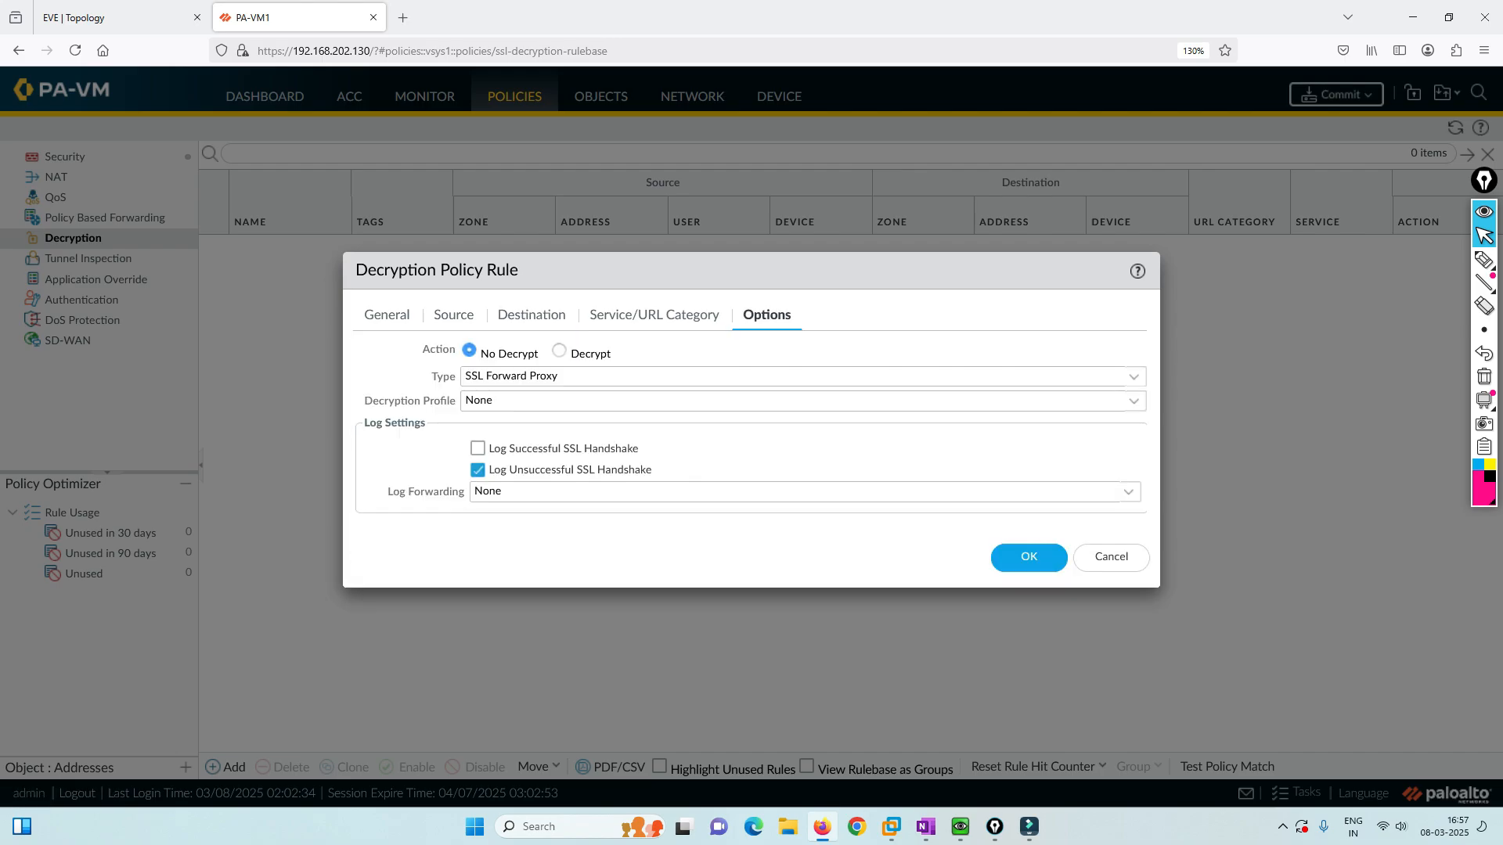
click(559, 350)
click(655, 313)
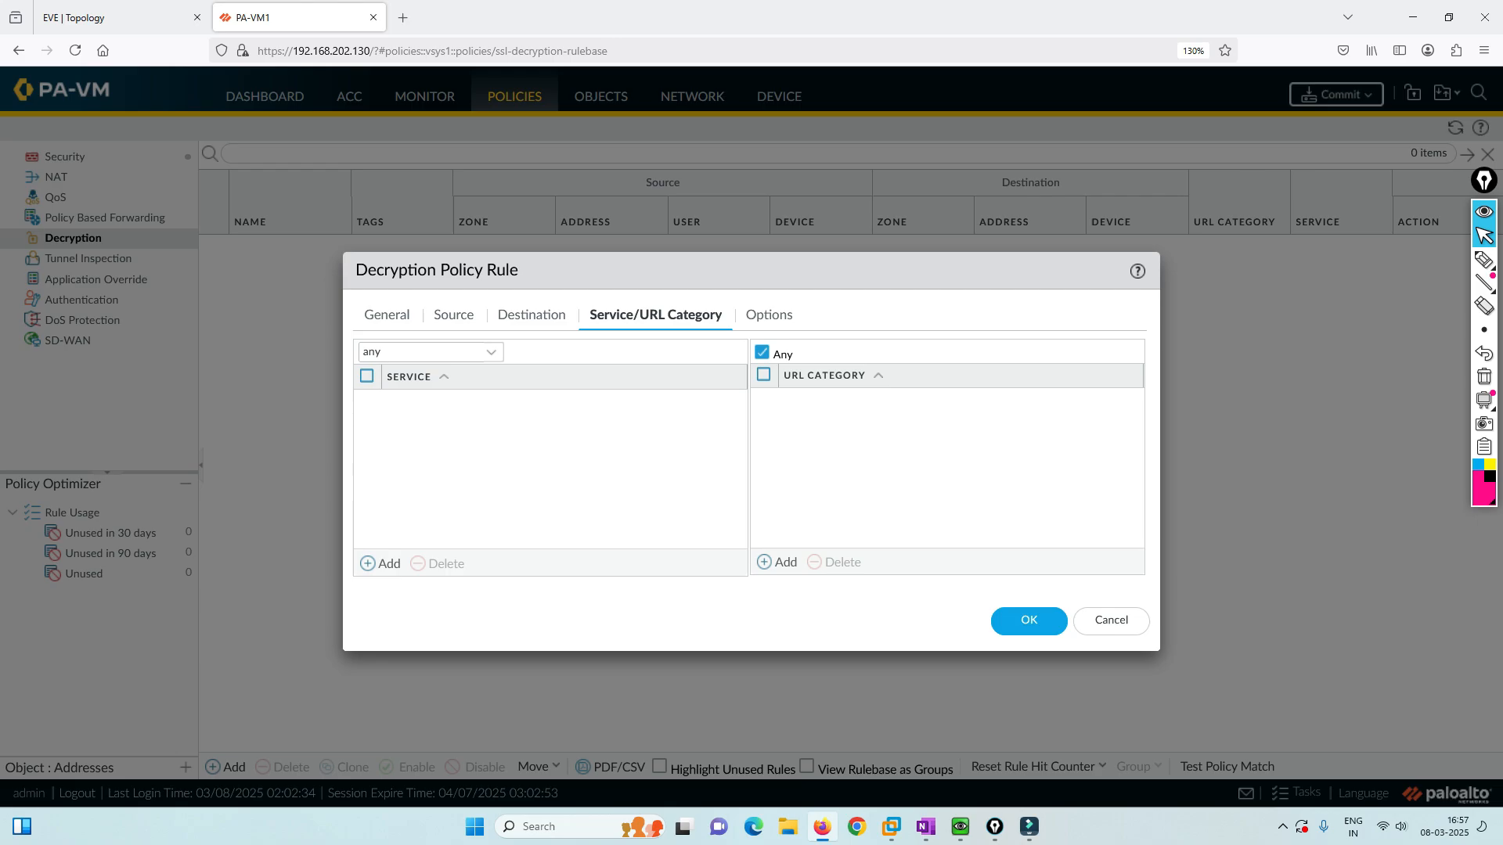
click(767, 313)
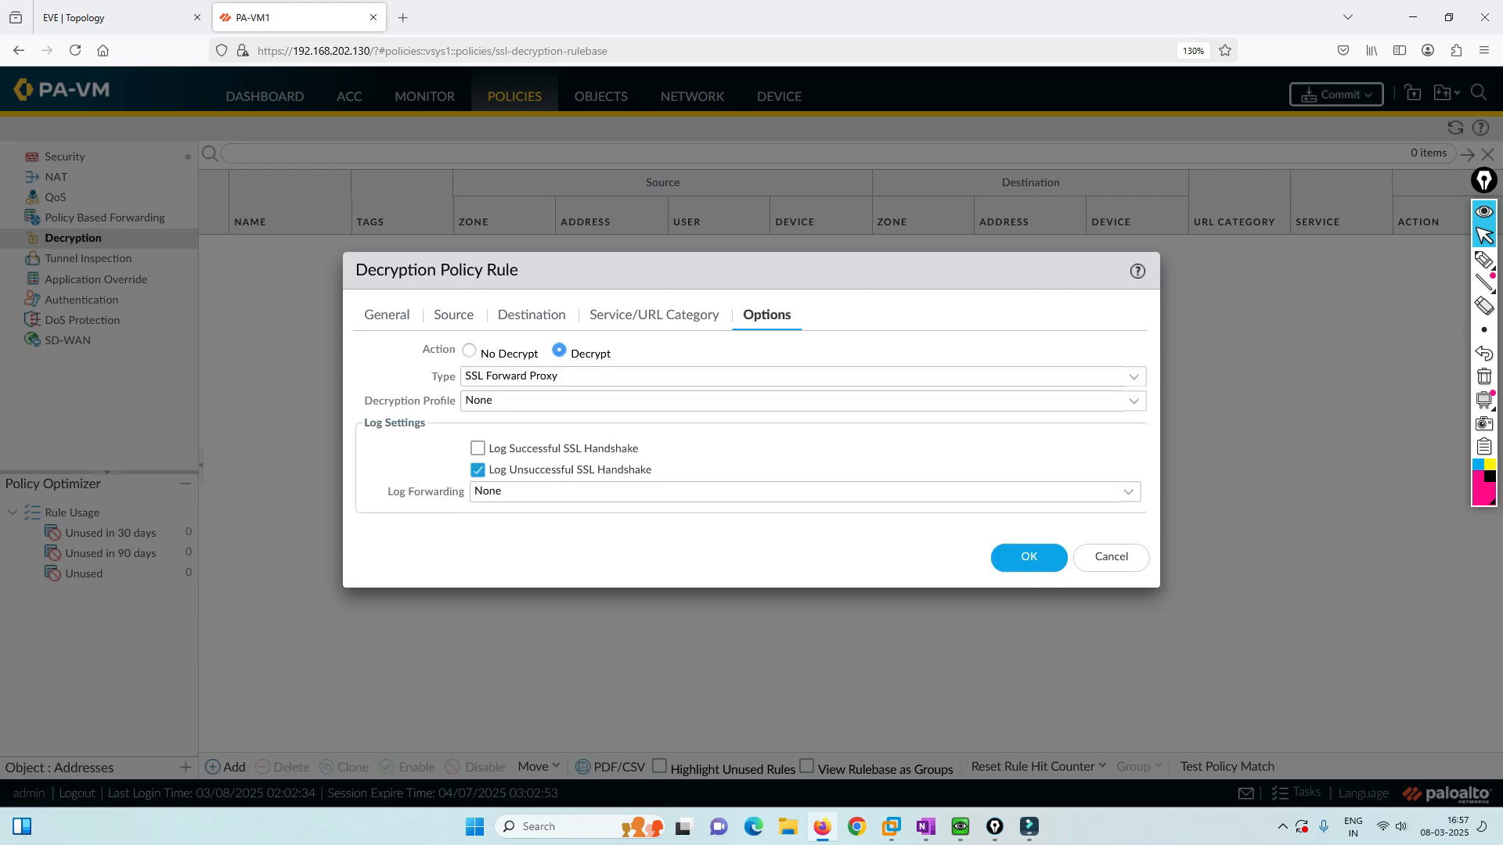
click(798, 401)
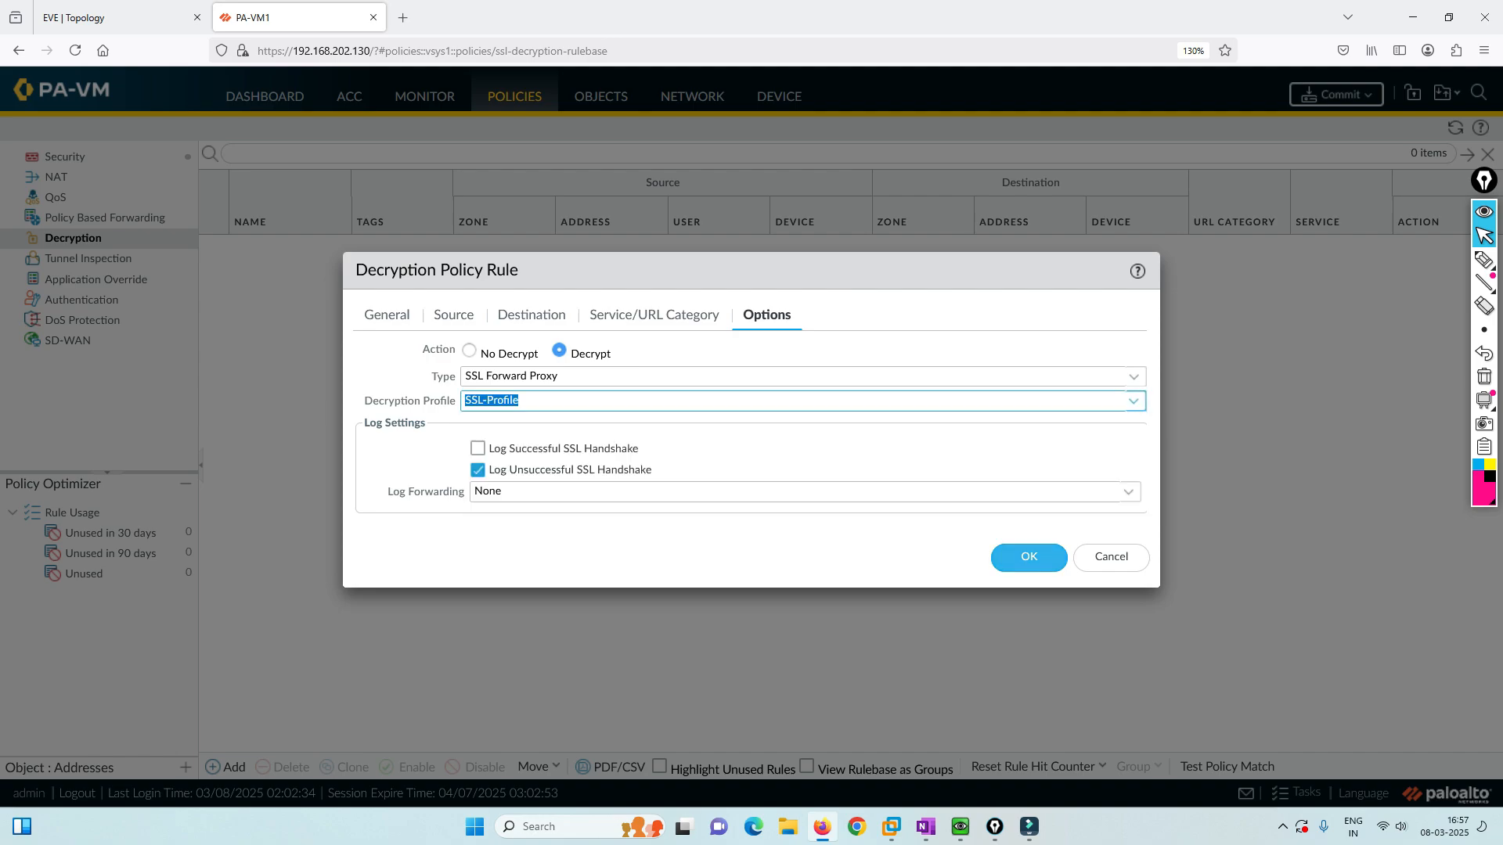
click(1029, 558)
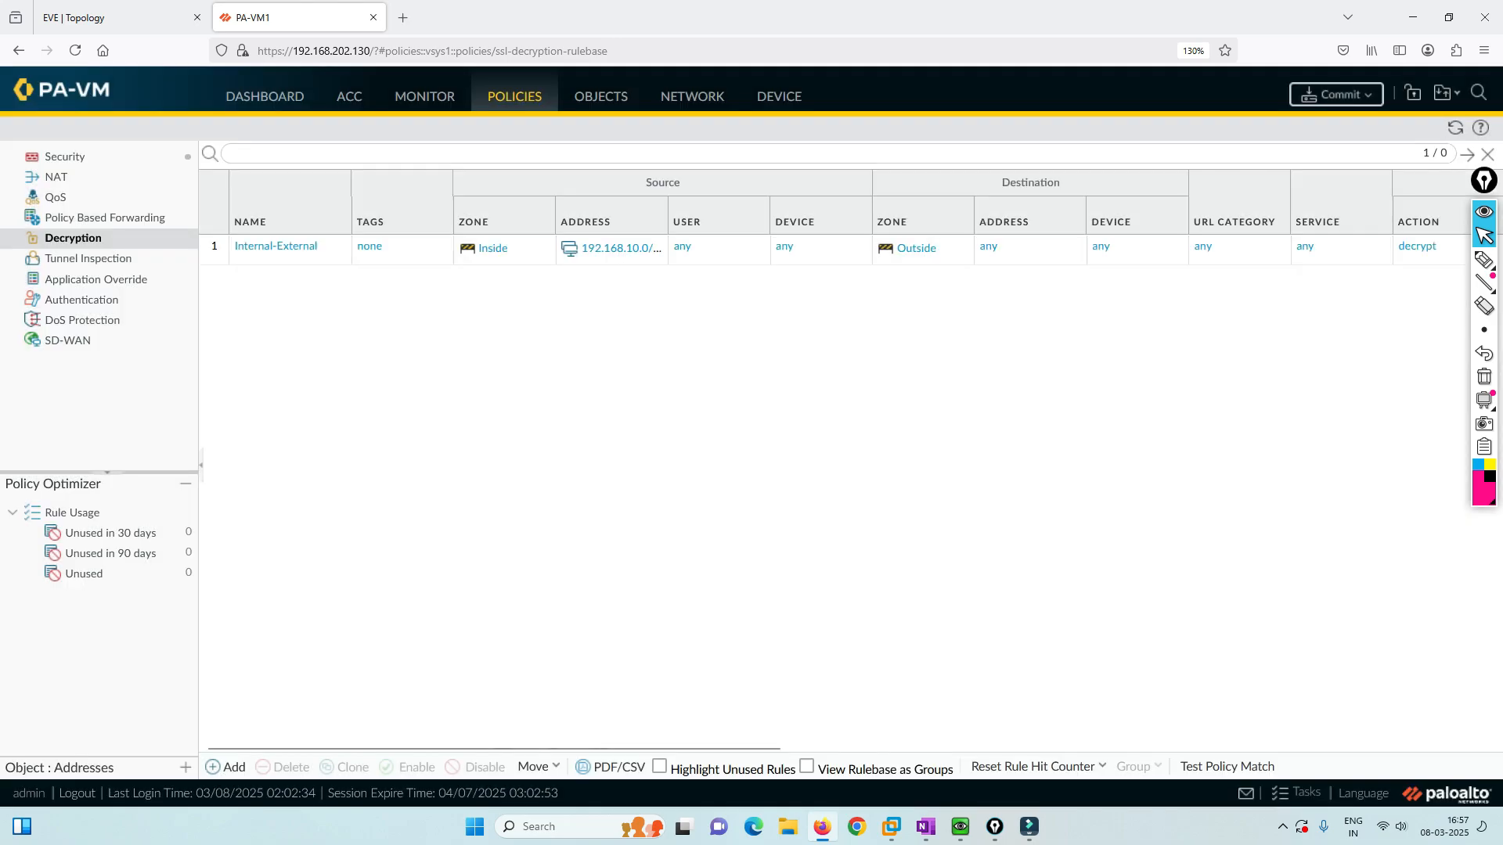
Create security rule Inside-Internet with source zone Inside and source address 192.168.10.0/24.
click(65, 157)
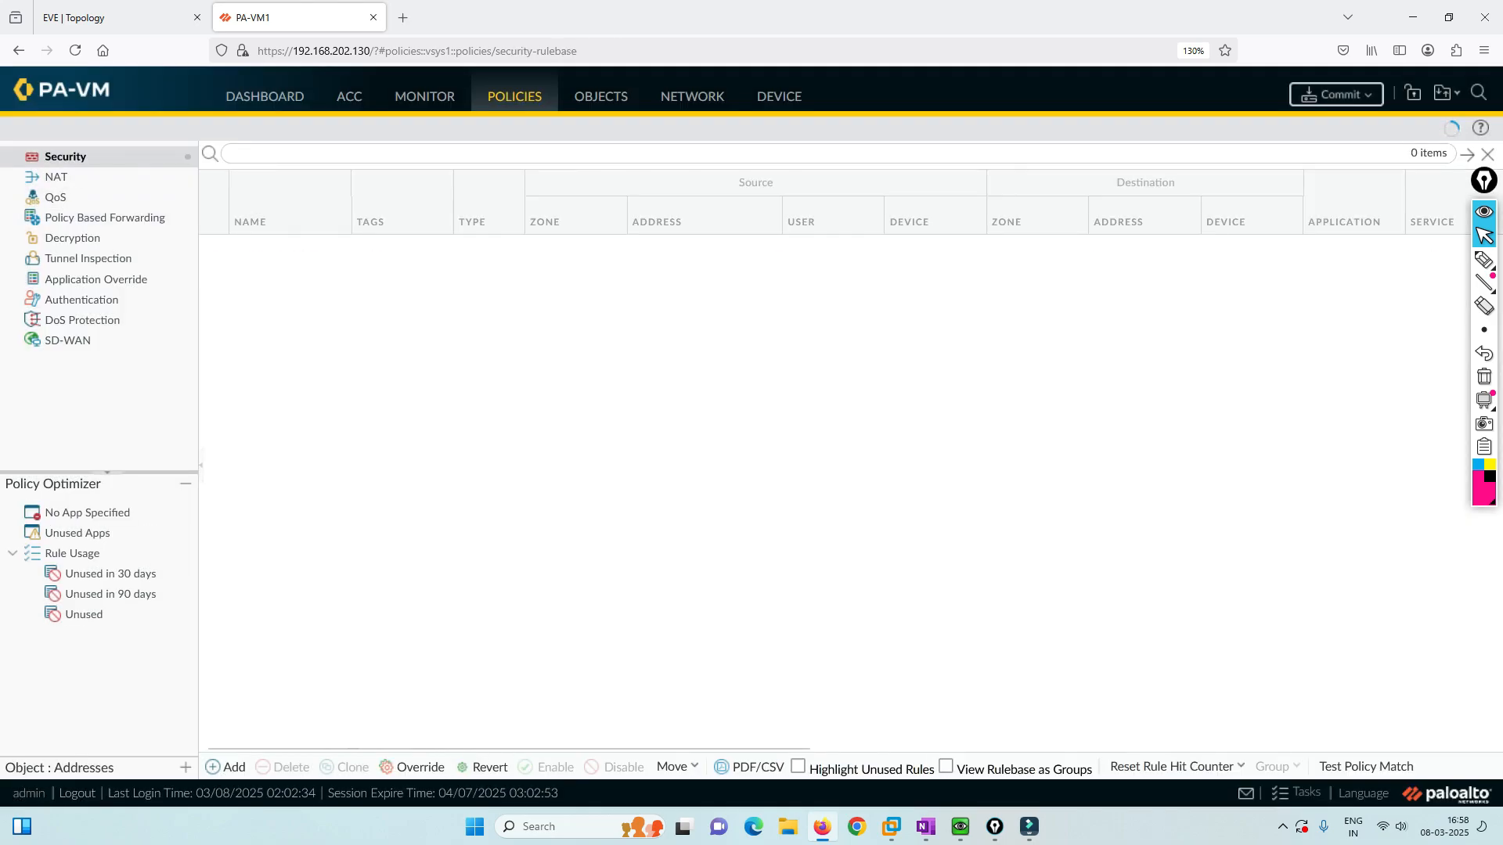
click(227, 767)
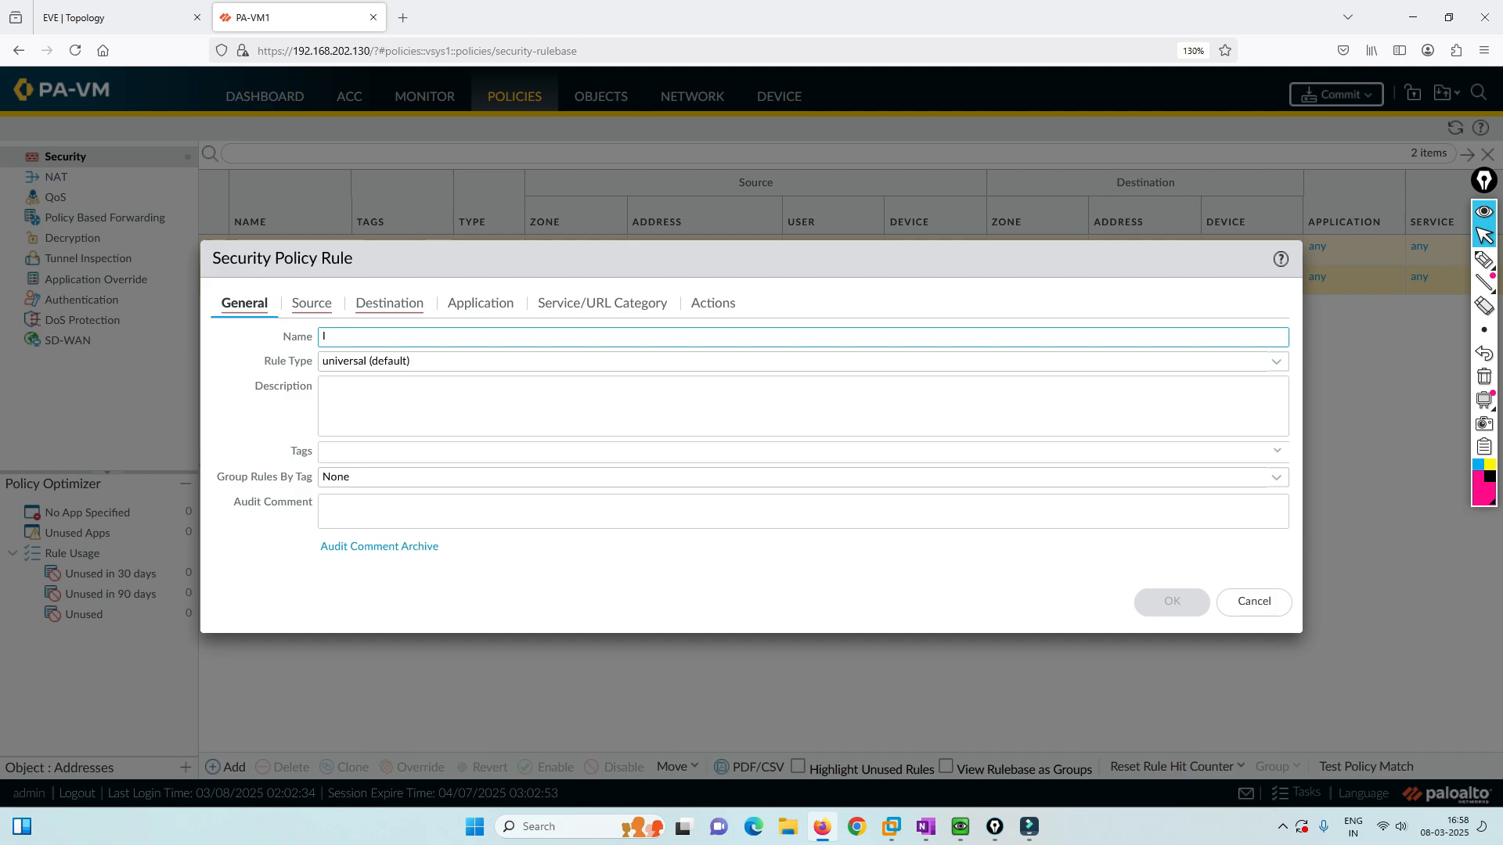
text(Inside-Internet)
click(311, 303)
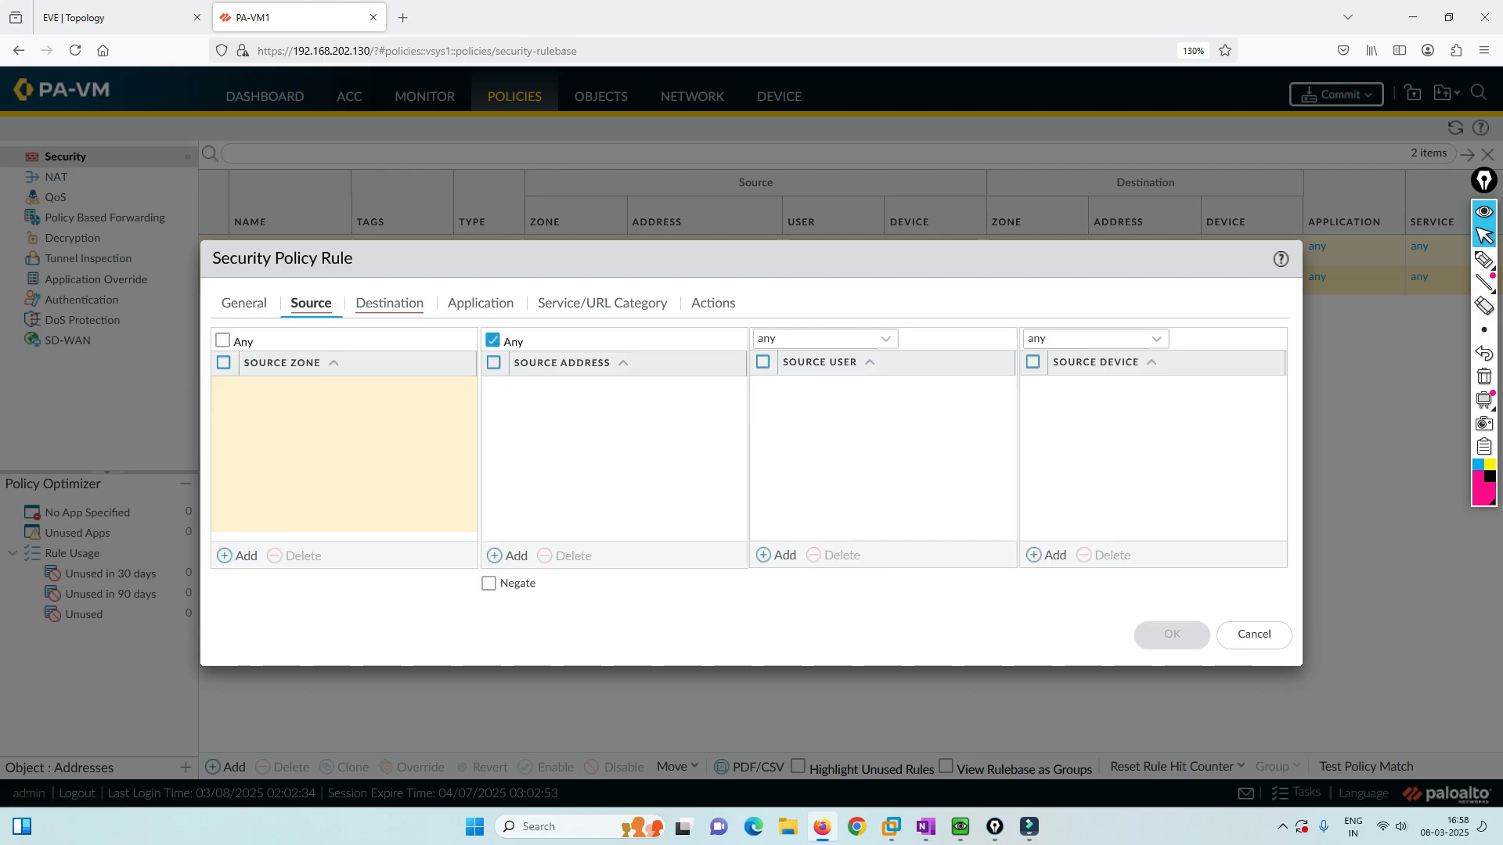
click(238, 555)
click(264, 414)
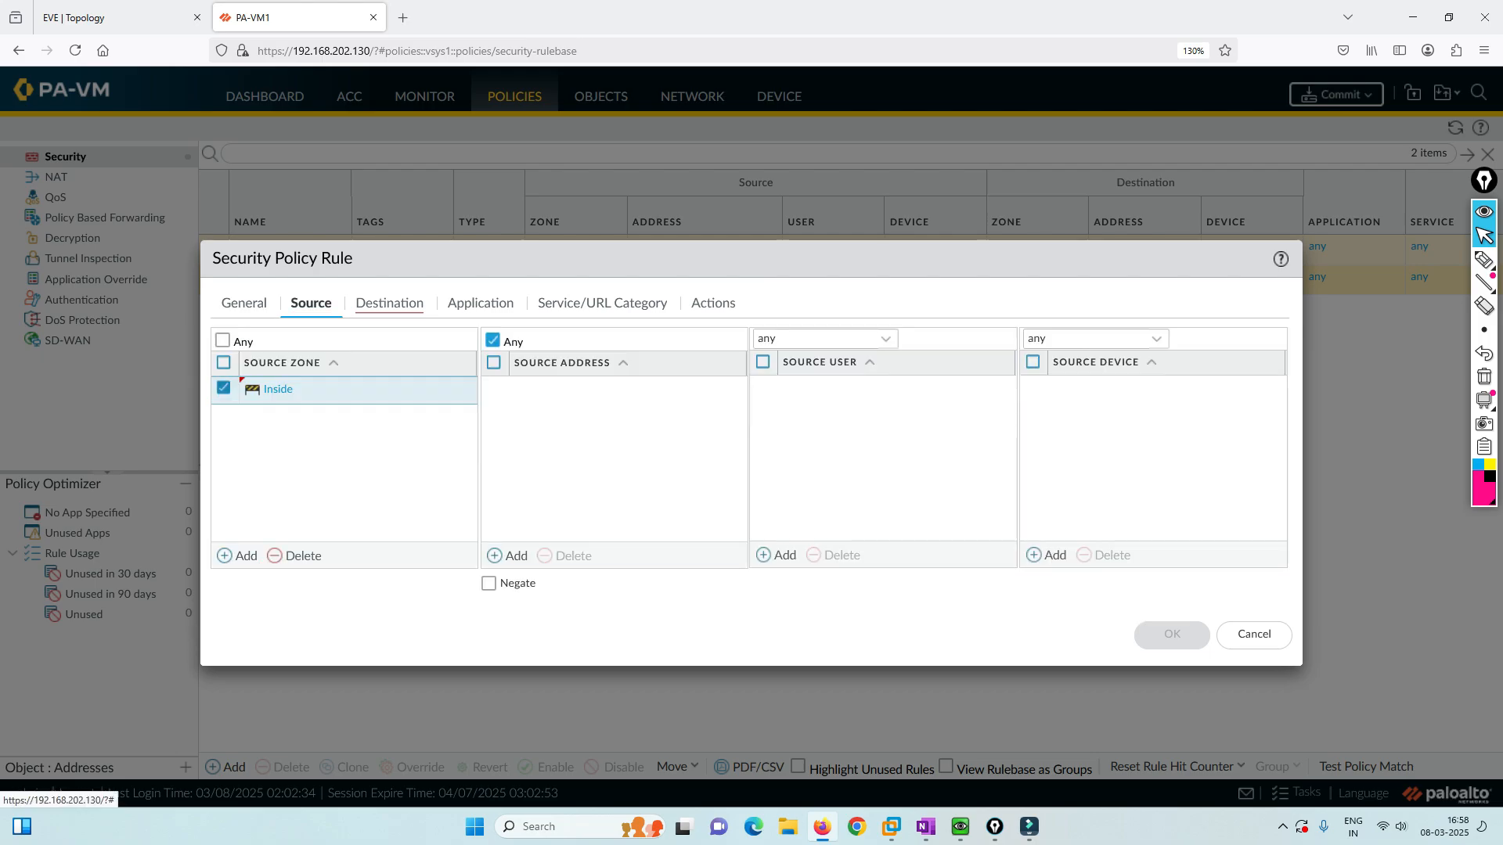
click(510, 555)
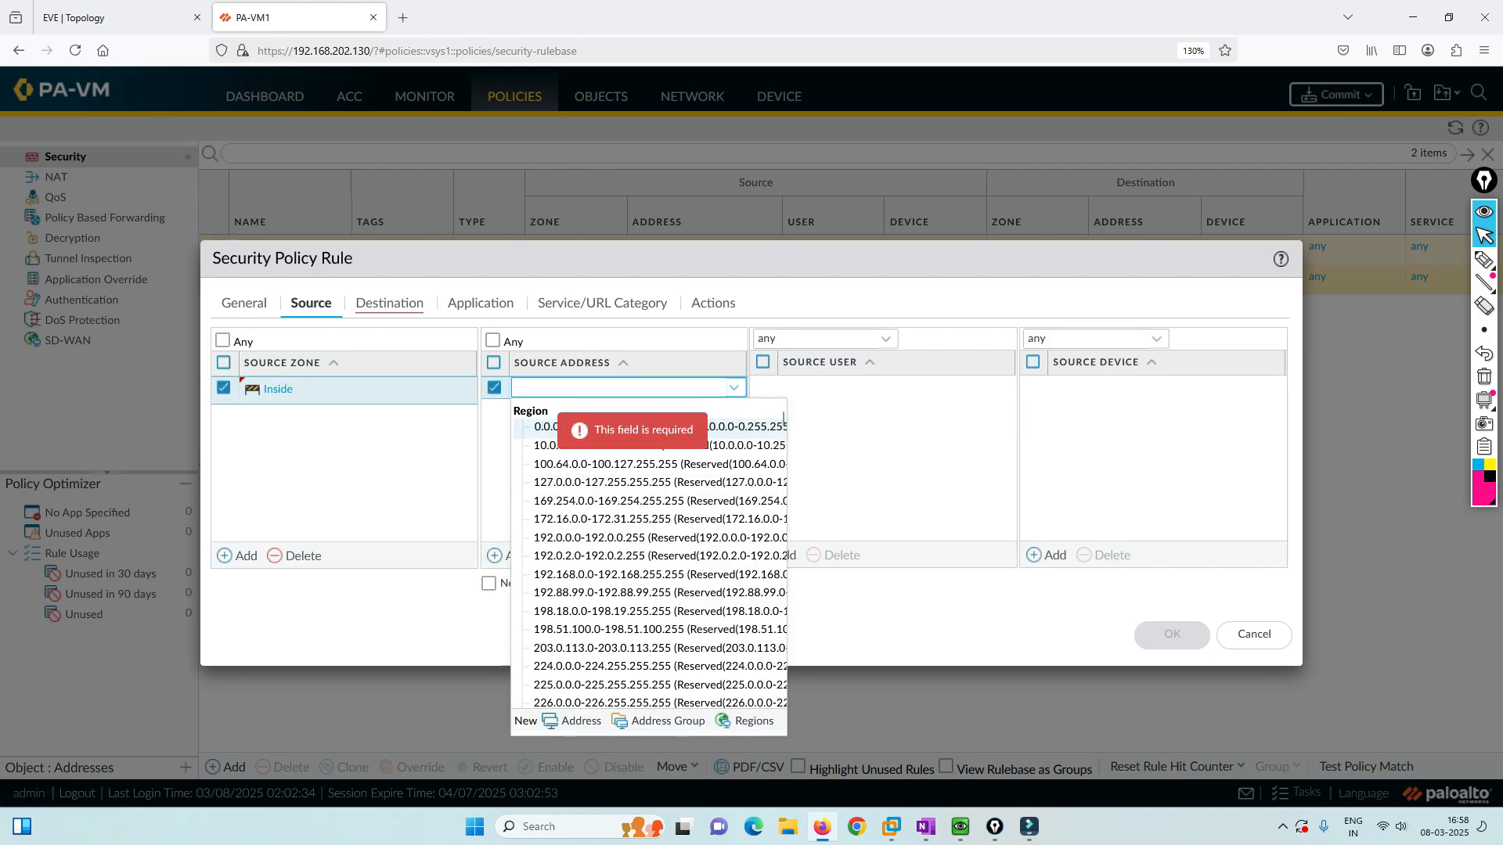
text(10)
key(BackSpace)
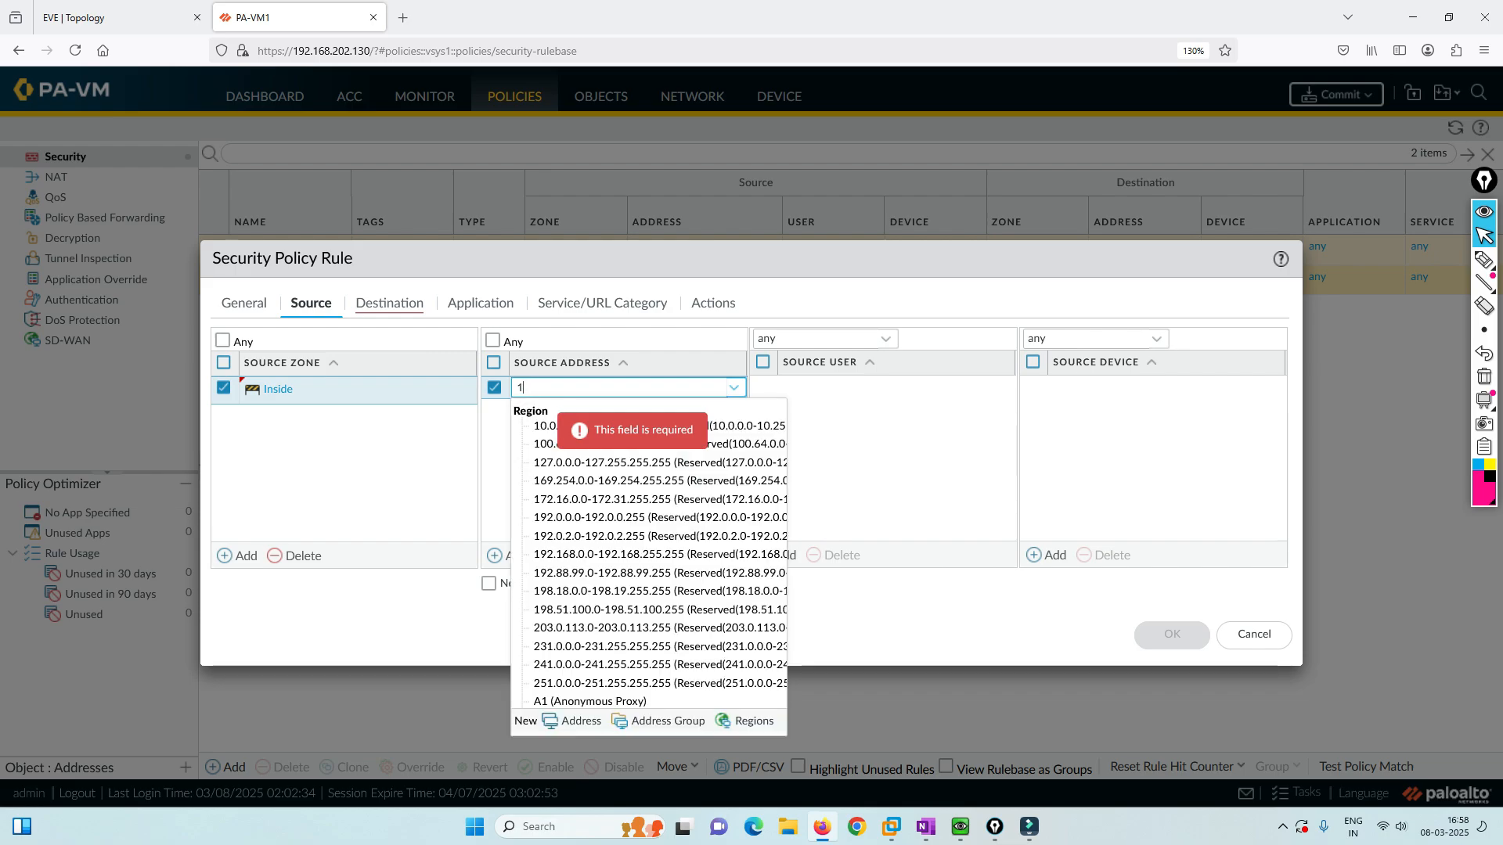
text(92)
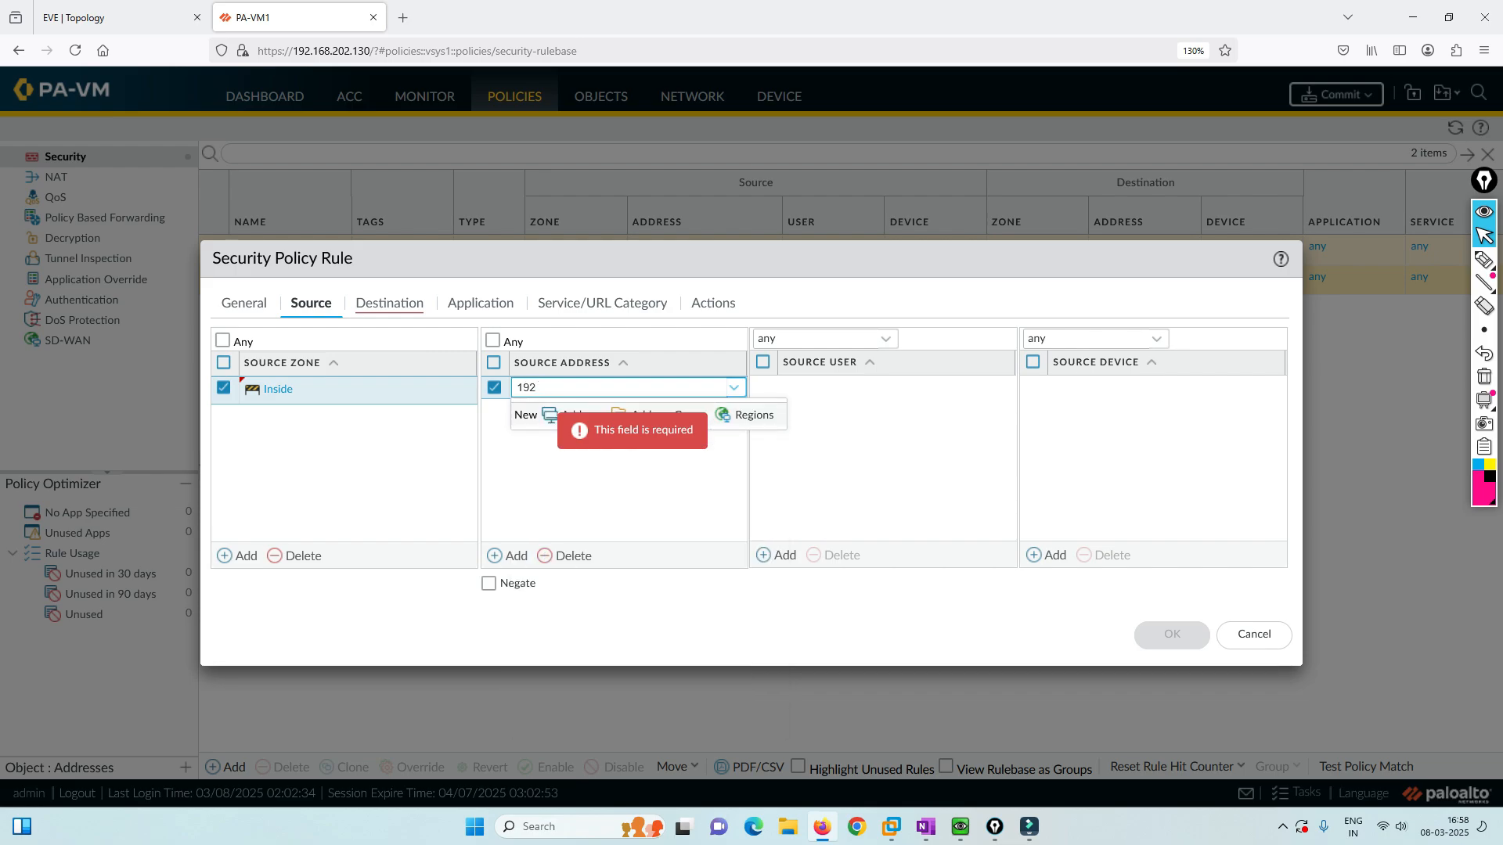
text(.168.1)
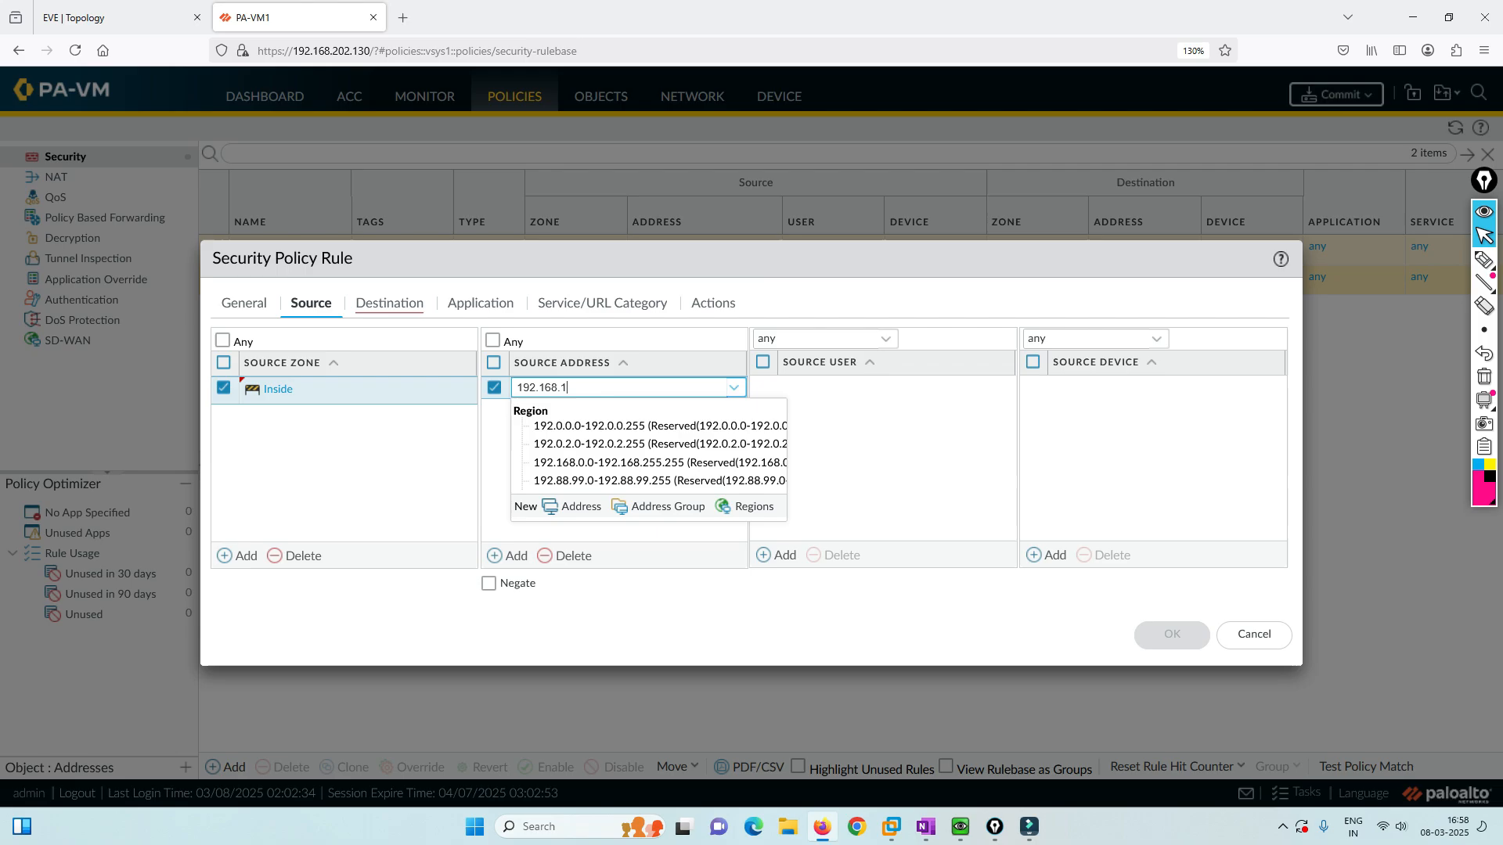
text(0.0/24)
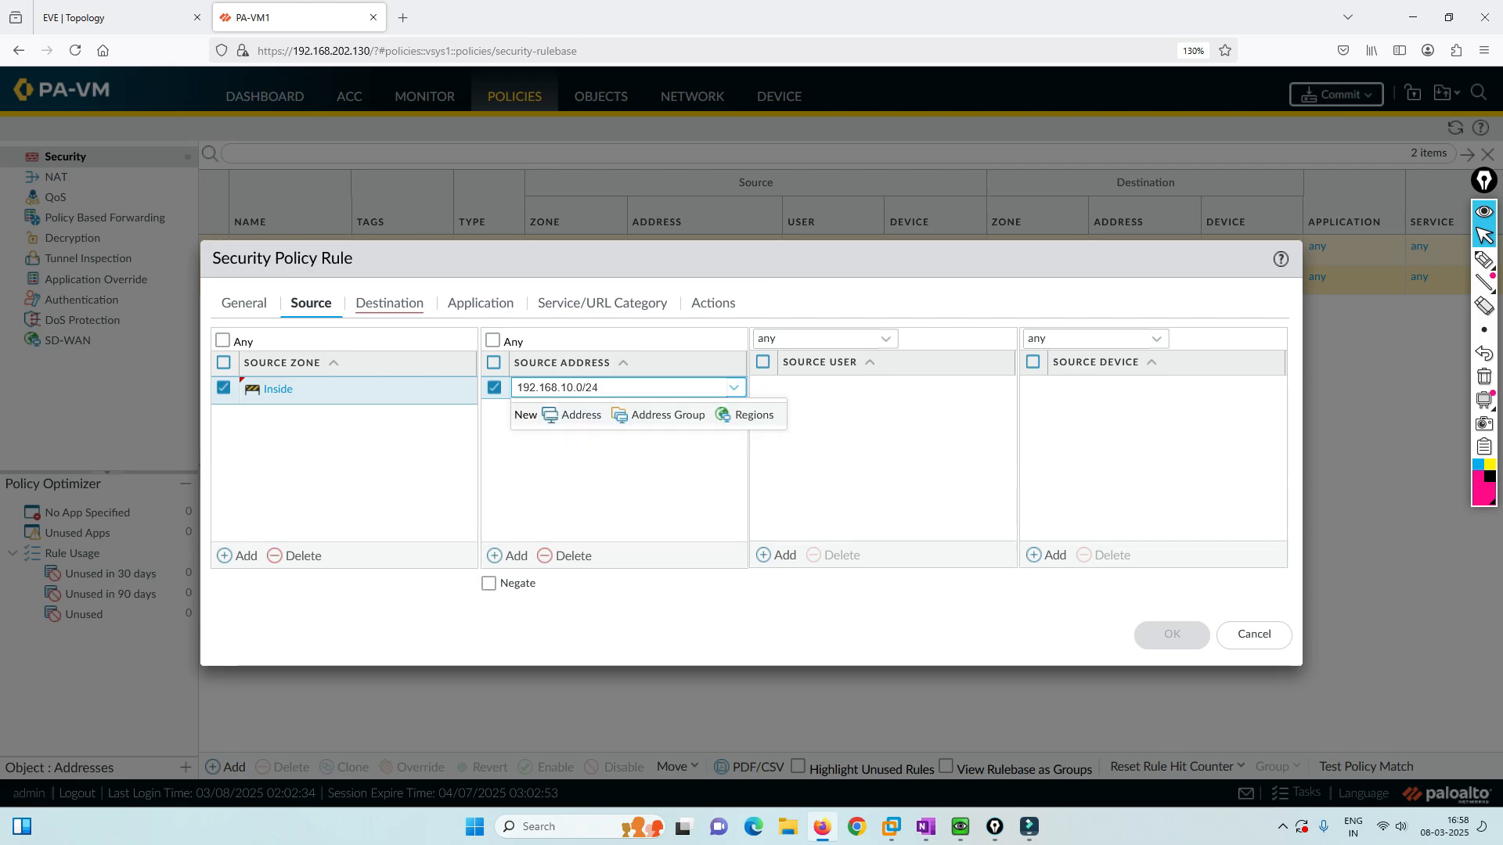
key(Return)
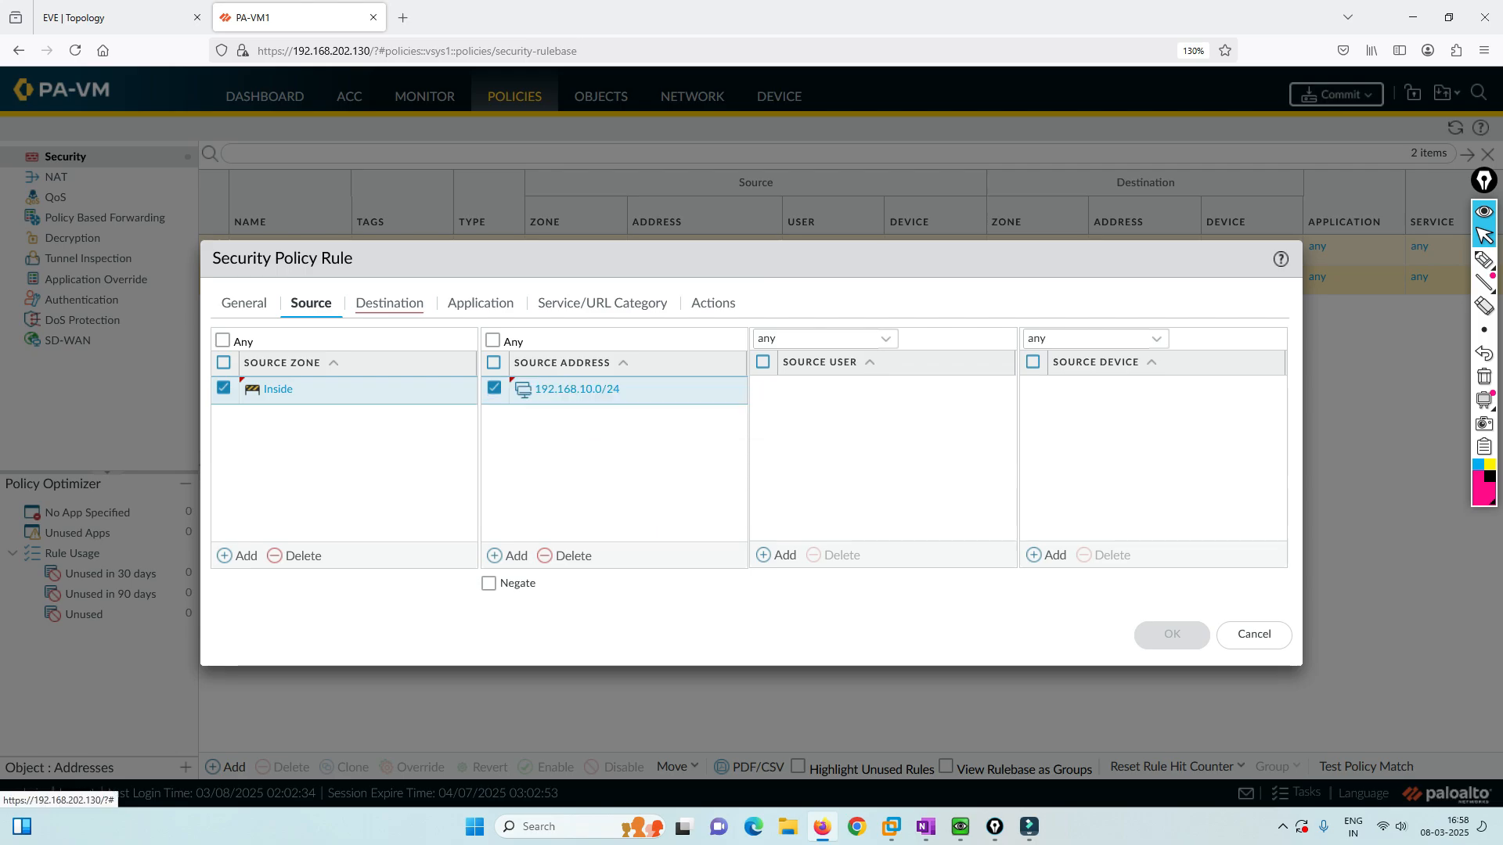
Set destination zone Outside, confirm the Allow action, and save the rule.
click(389, 303)
click(238, 555)
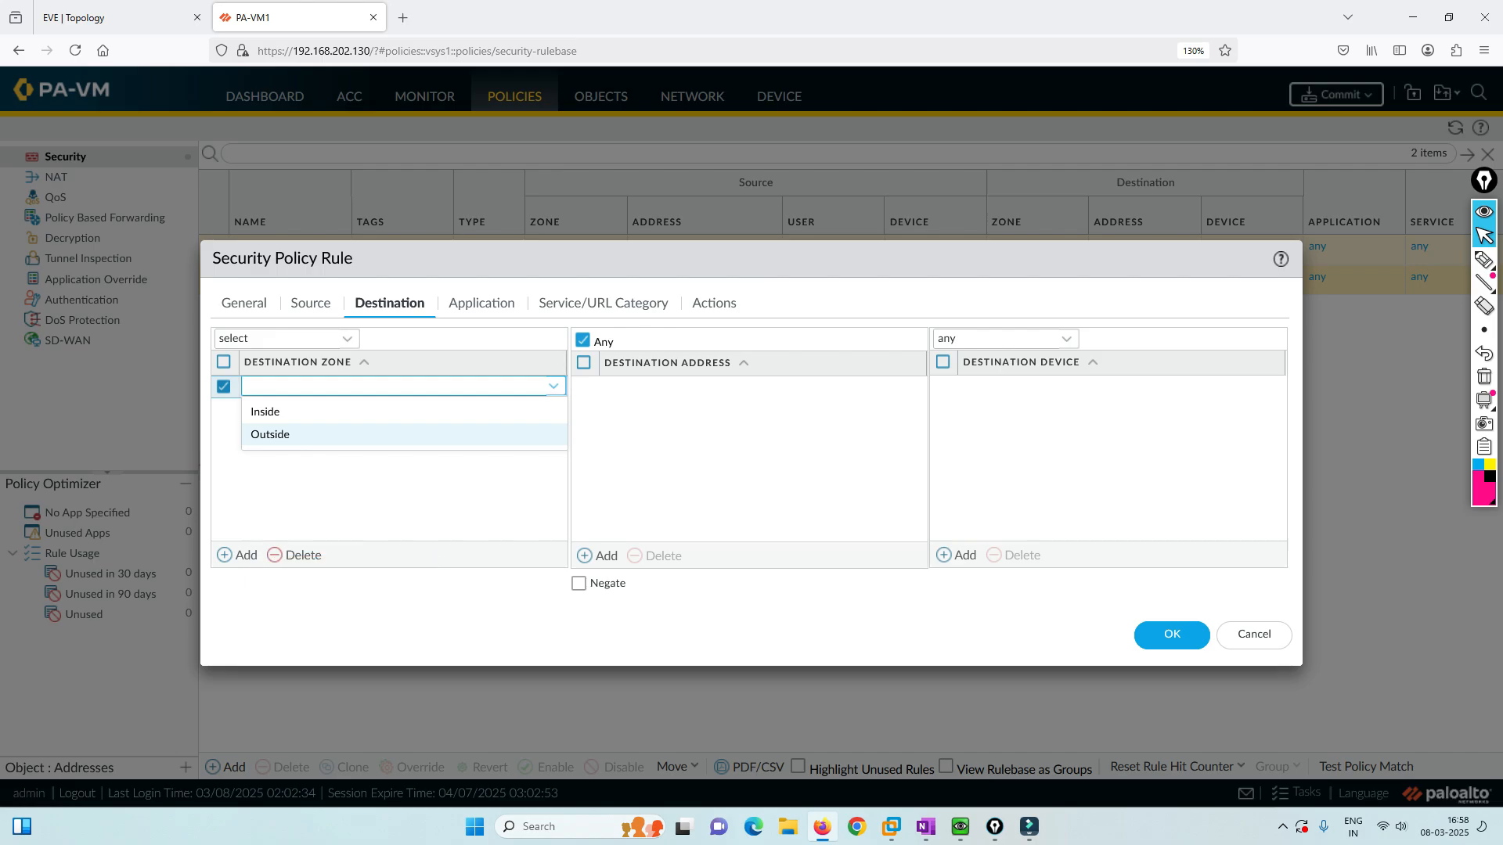
click(270, 434)
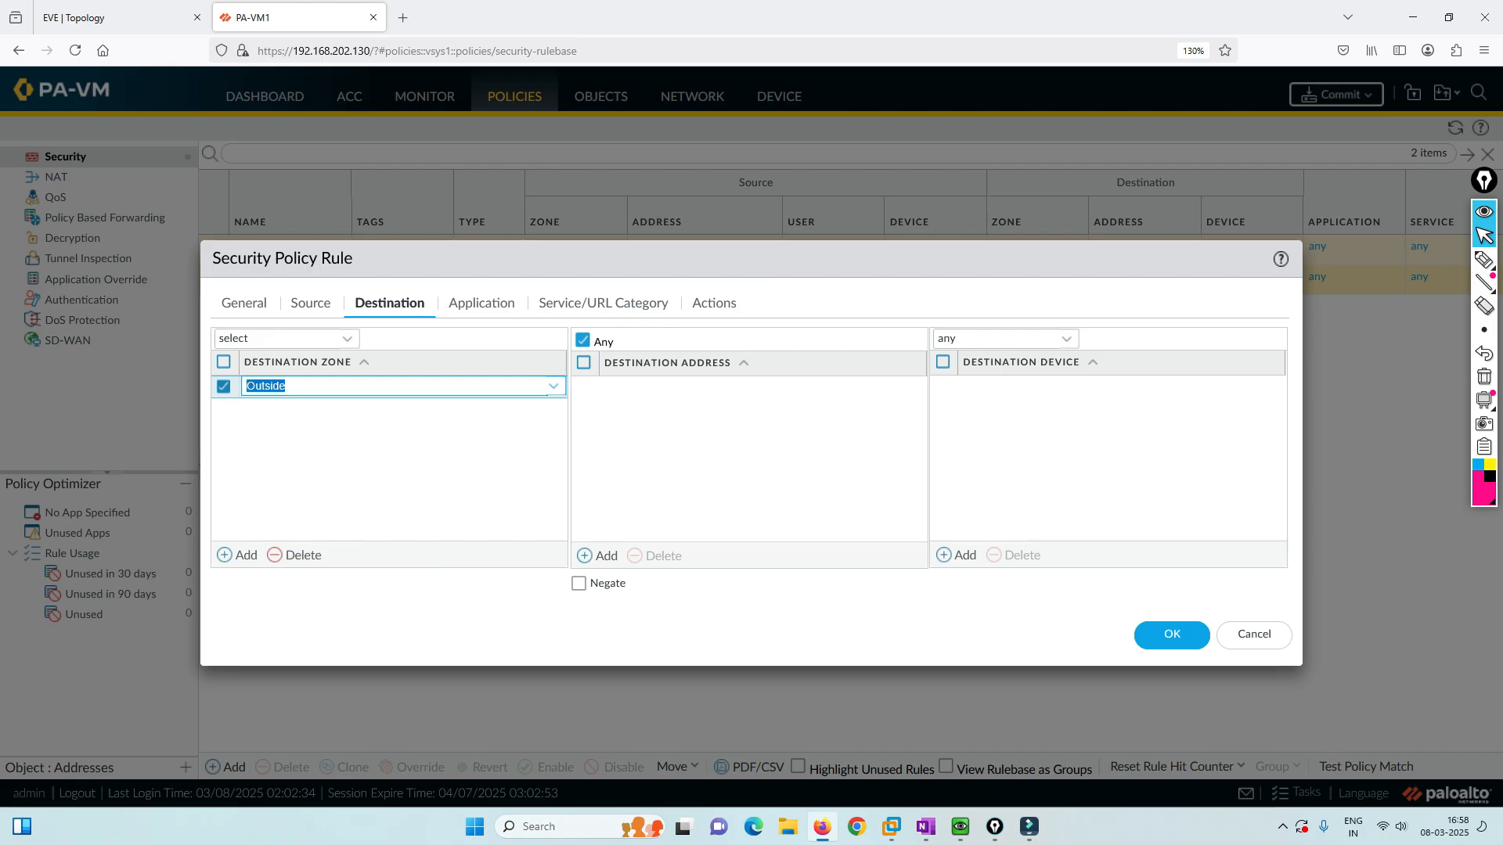
click(481, 303)
click(603, 303)
click(713, 303)
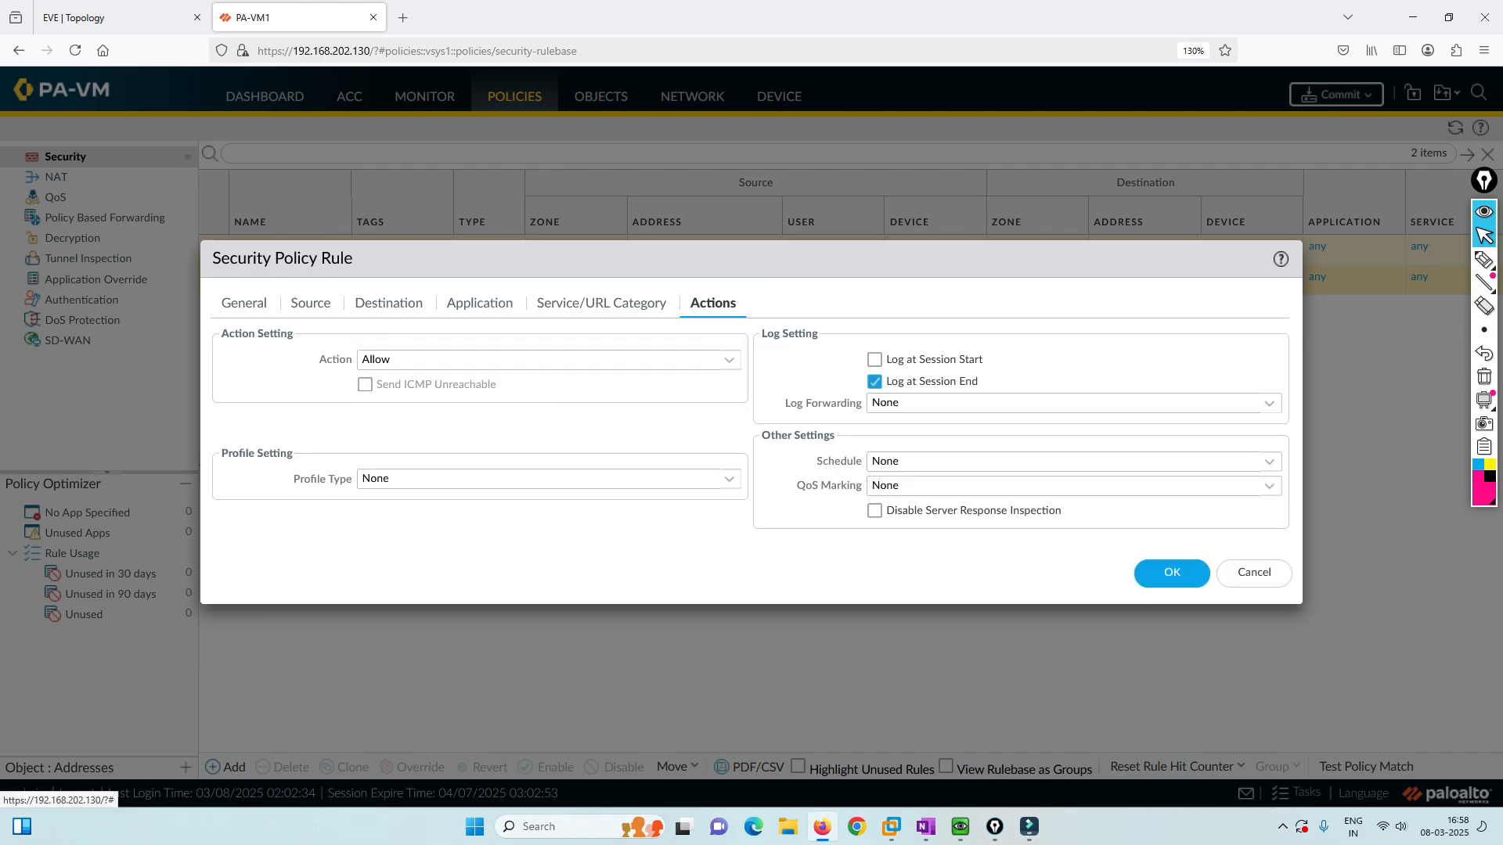
click(1172, 573)
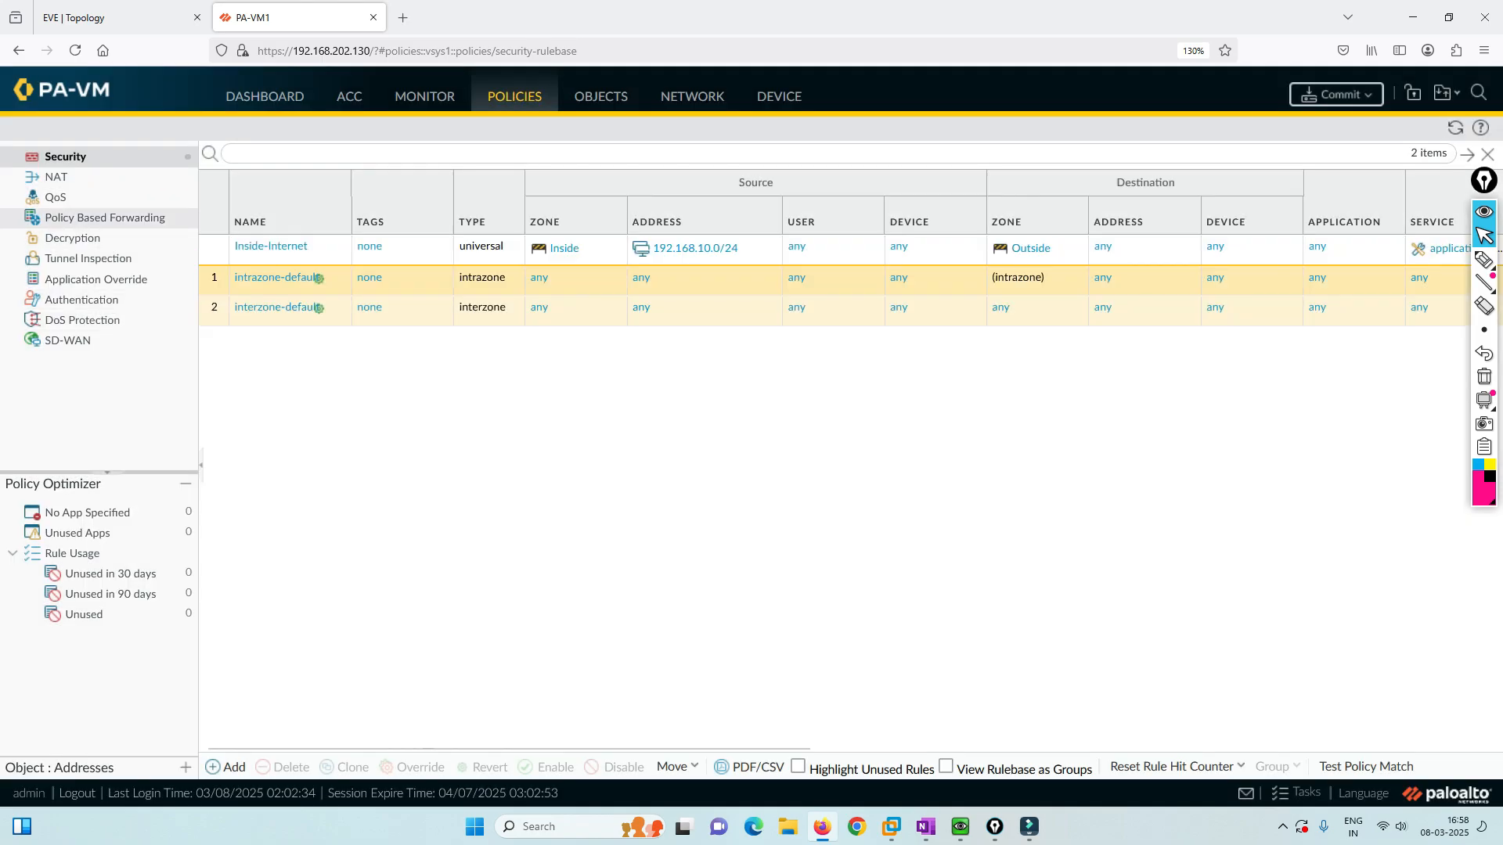
Create NAT rule PAT with original packet from zone Inside to zone Outside.
click(56, 177)
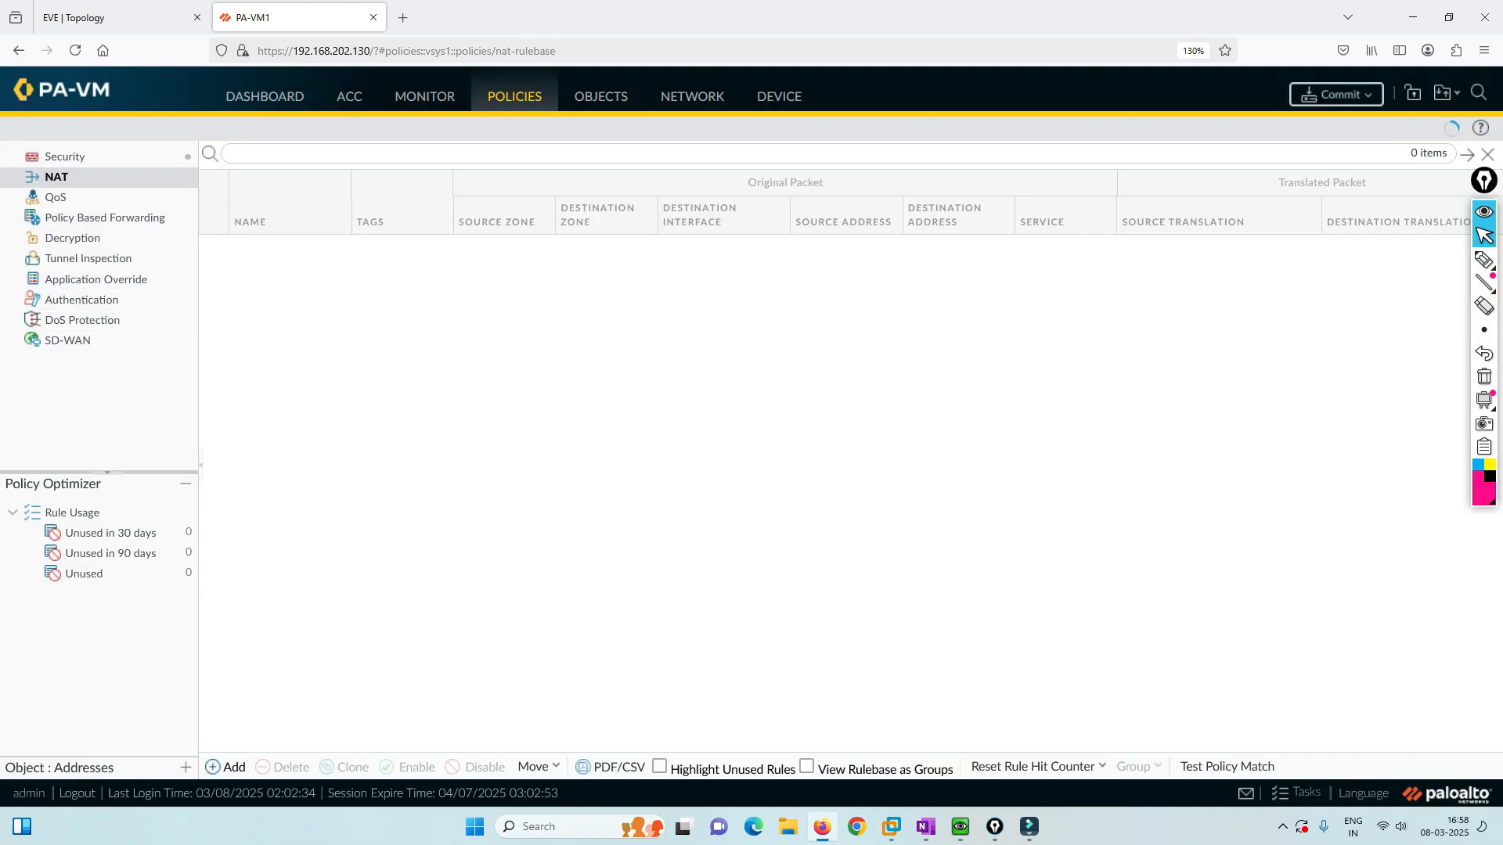
click(226, 767)
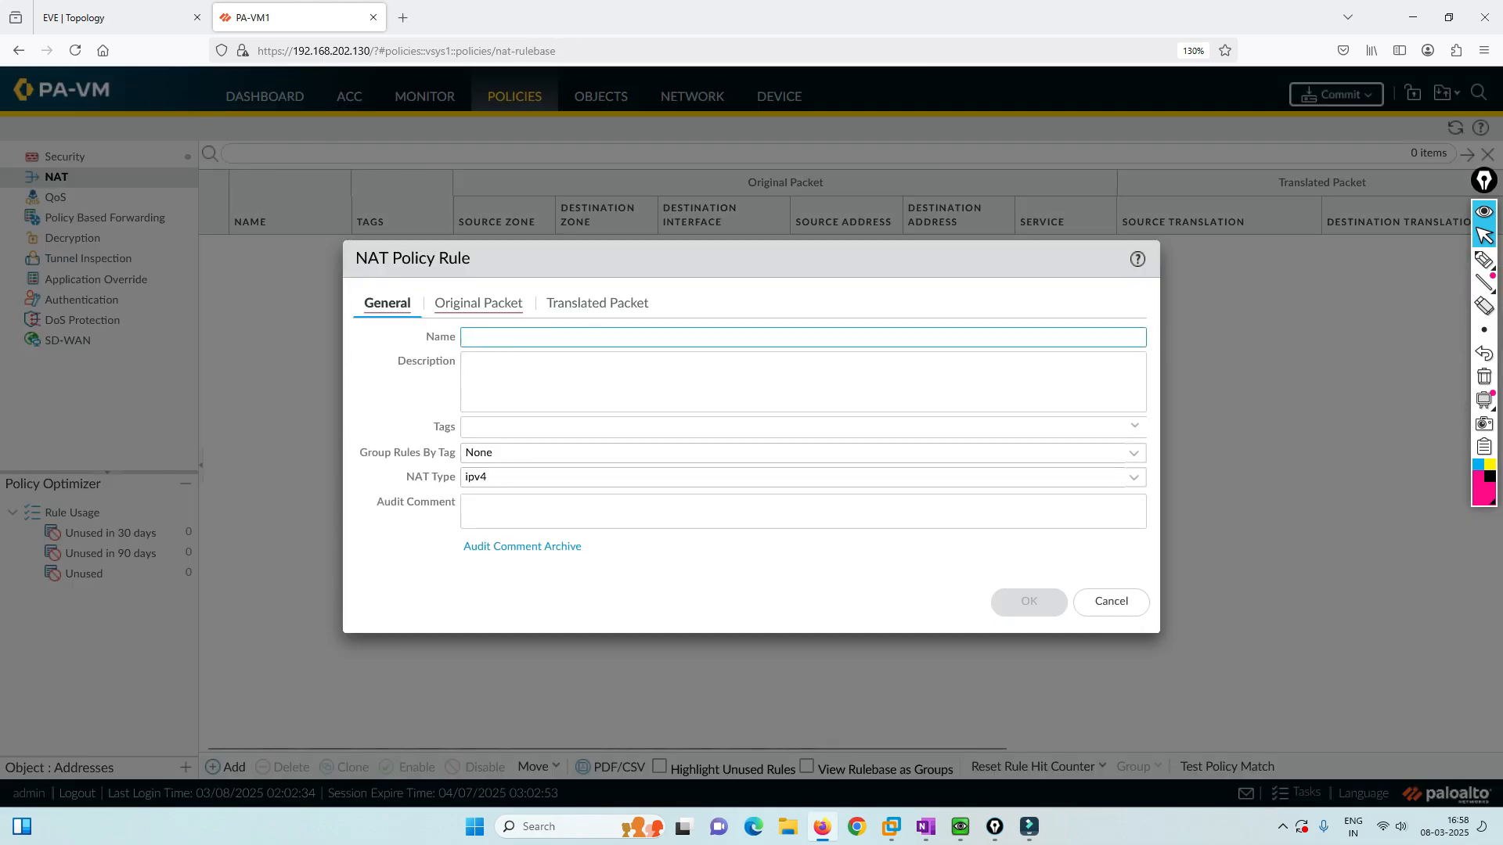
text(PAT)
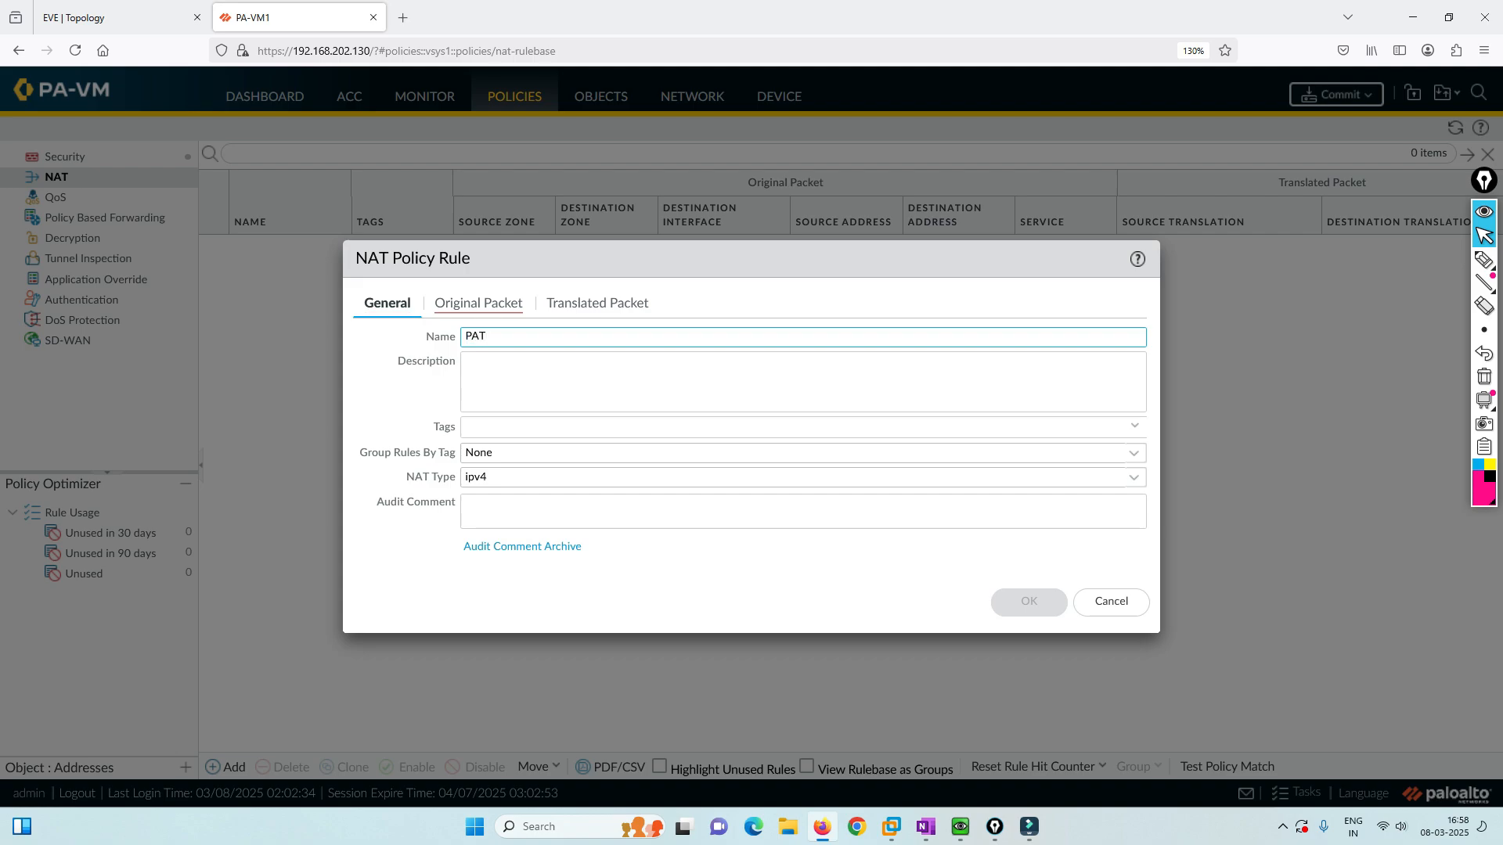
click(479, 303)
click(380, 556)
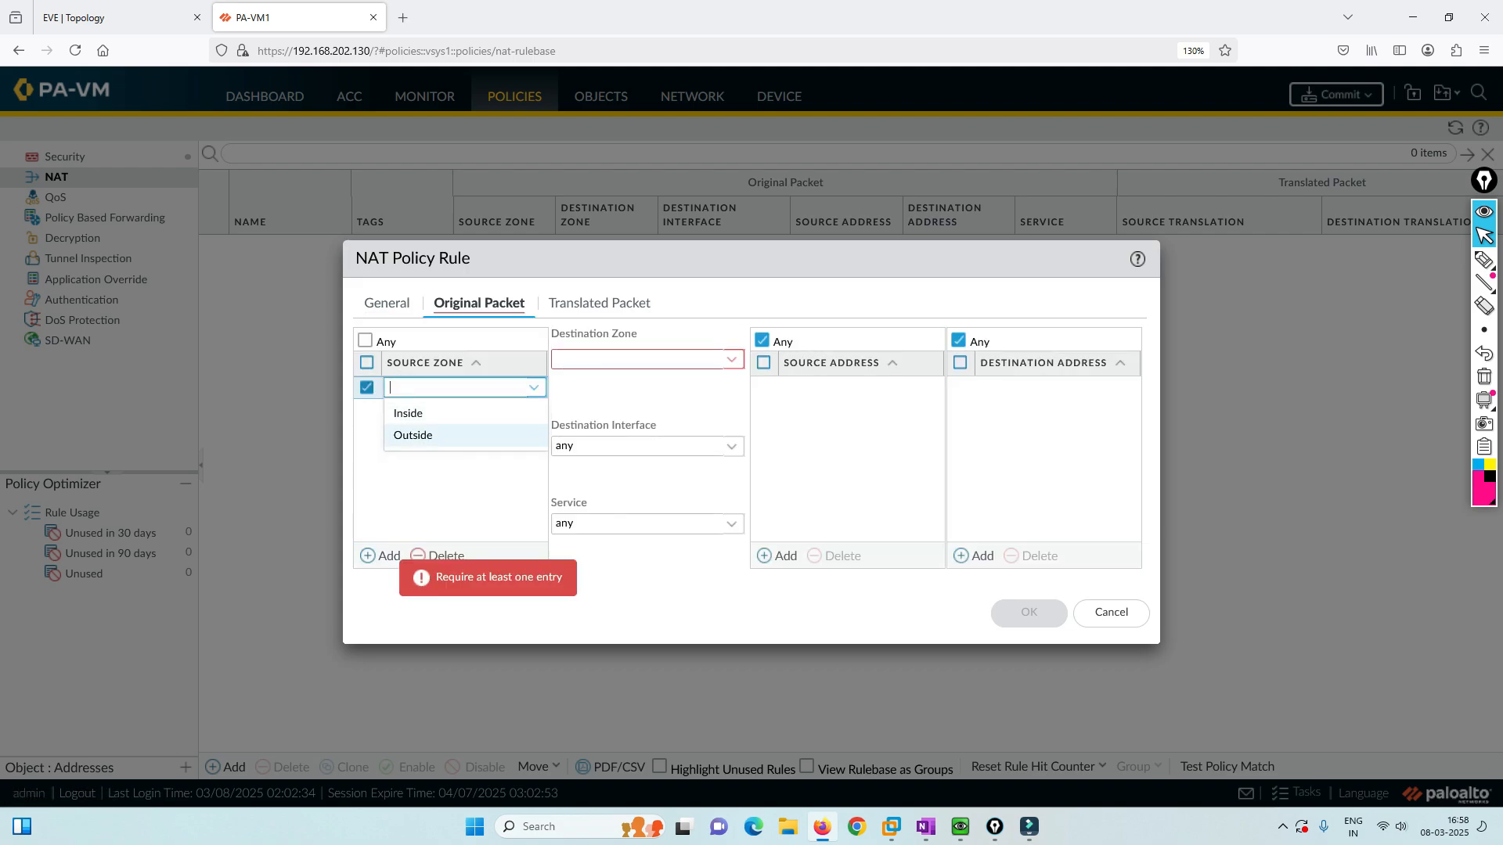
click(408, 413)
click(731, 359)
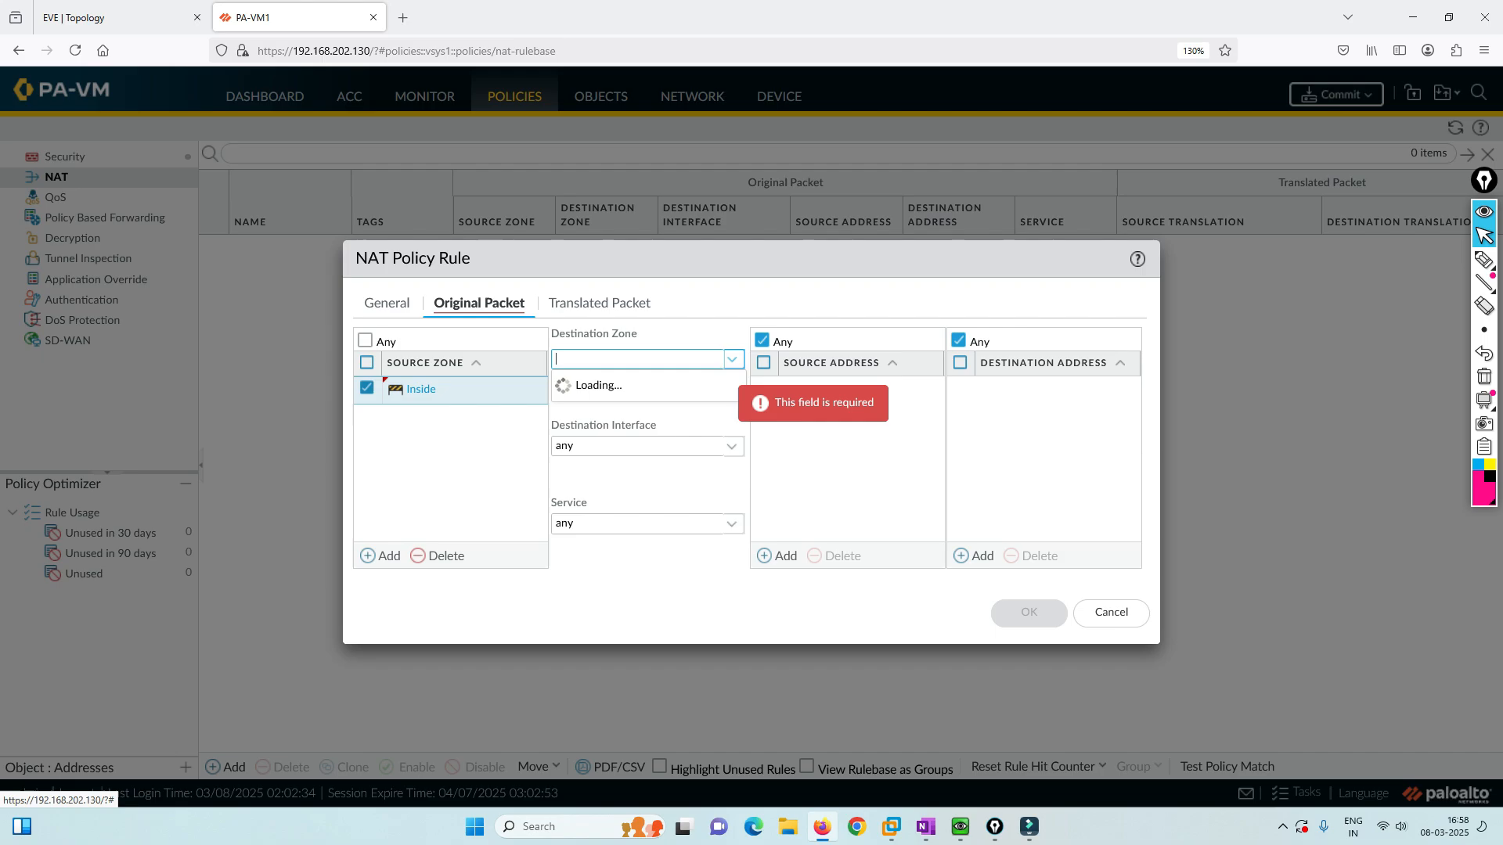
click(595, 406)
Translate sources with Dynamic IP And Port to ethernet1/2 address 172.29.129.91/24 and save the rule.
click(599, 303)
click(729, 359)
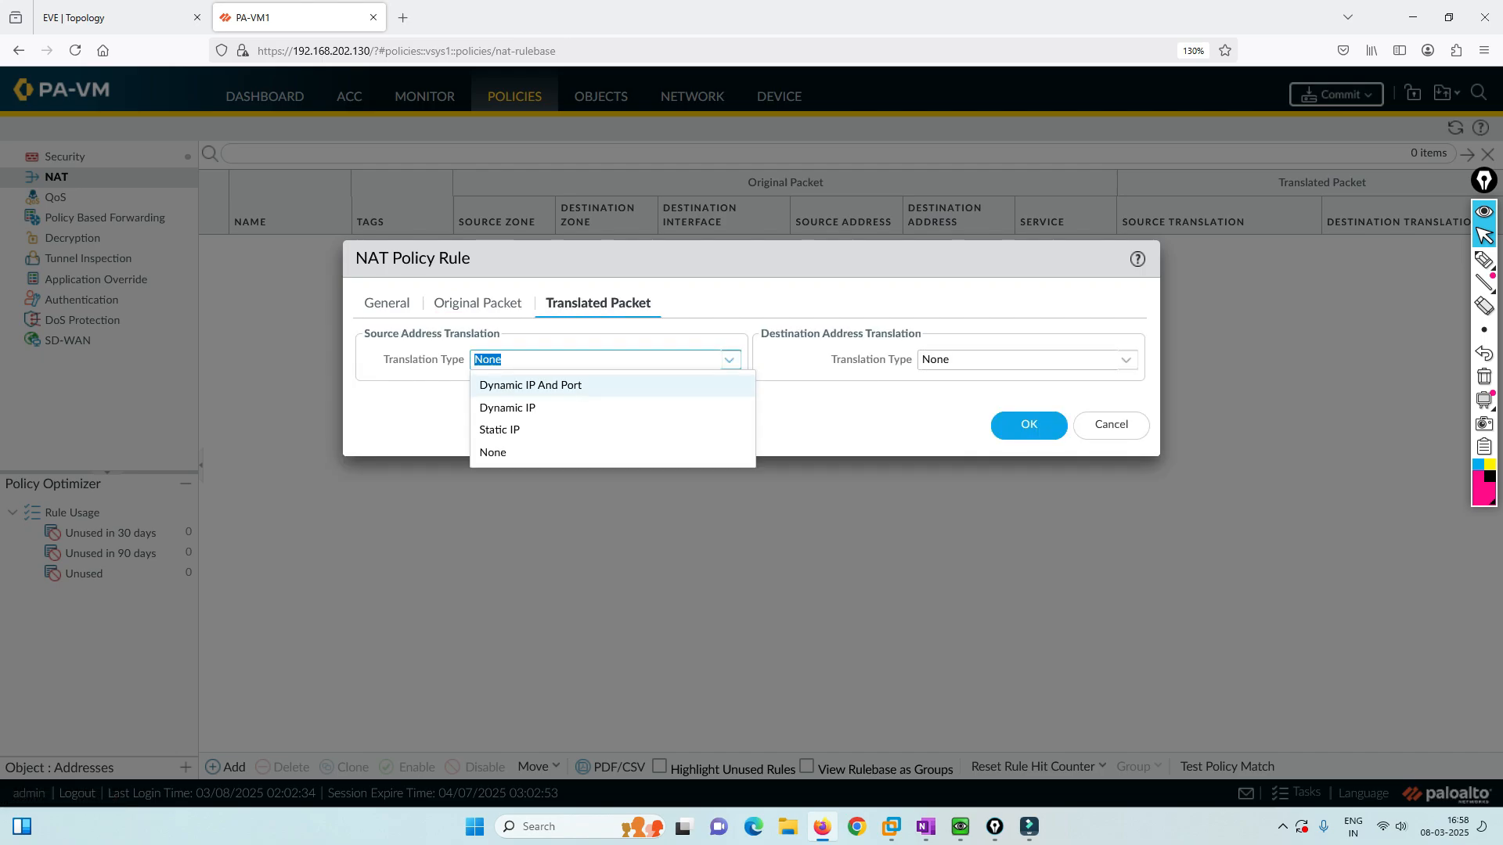
key(Return)
key(Tab)
key(Down)
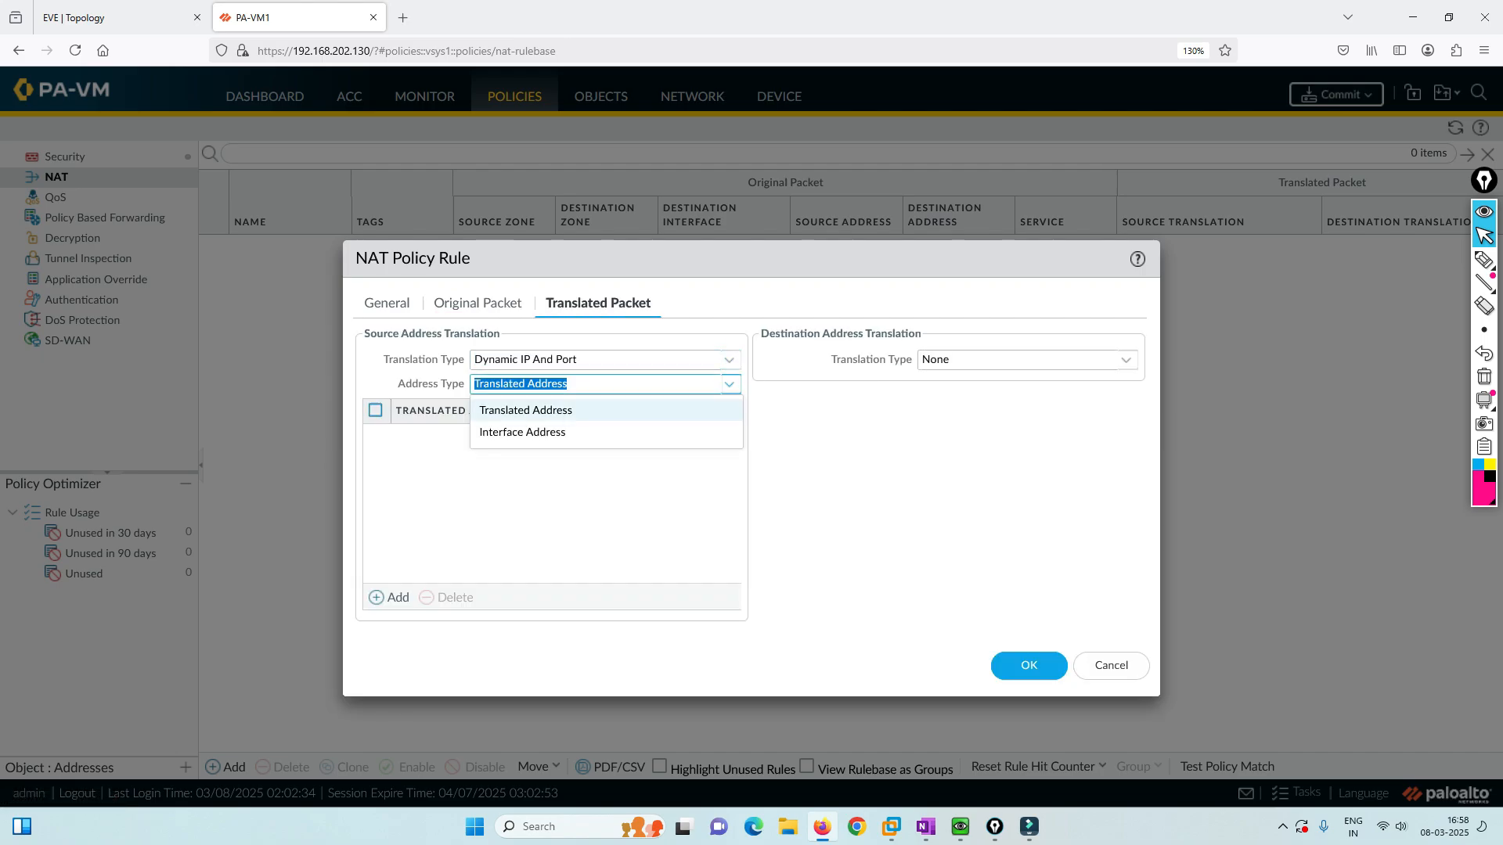
key(Down)
key(Return)
key(Tab)
key(Down)
key(Down)
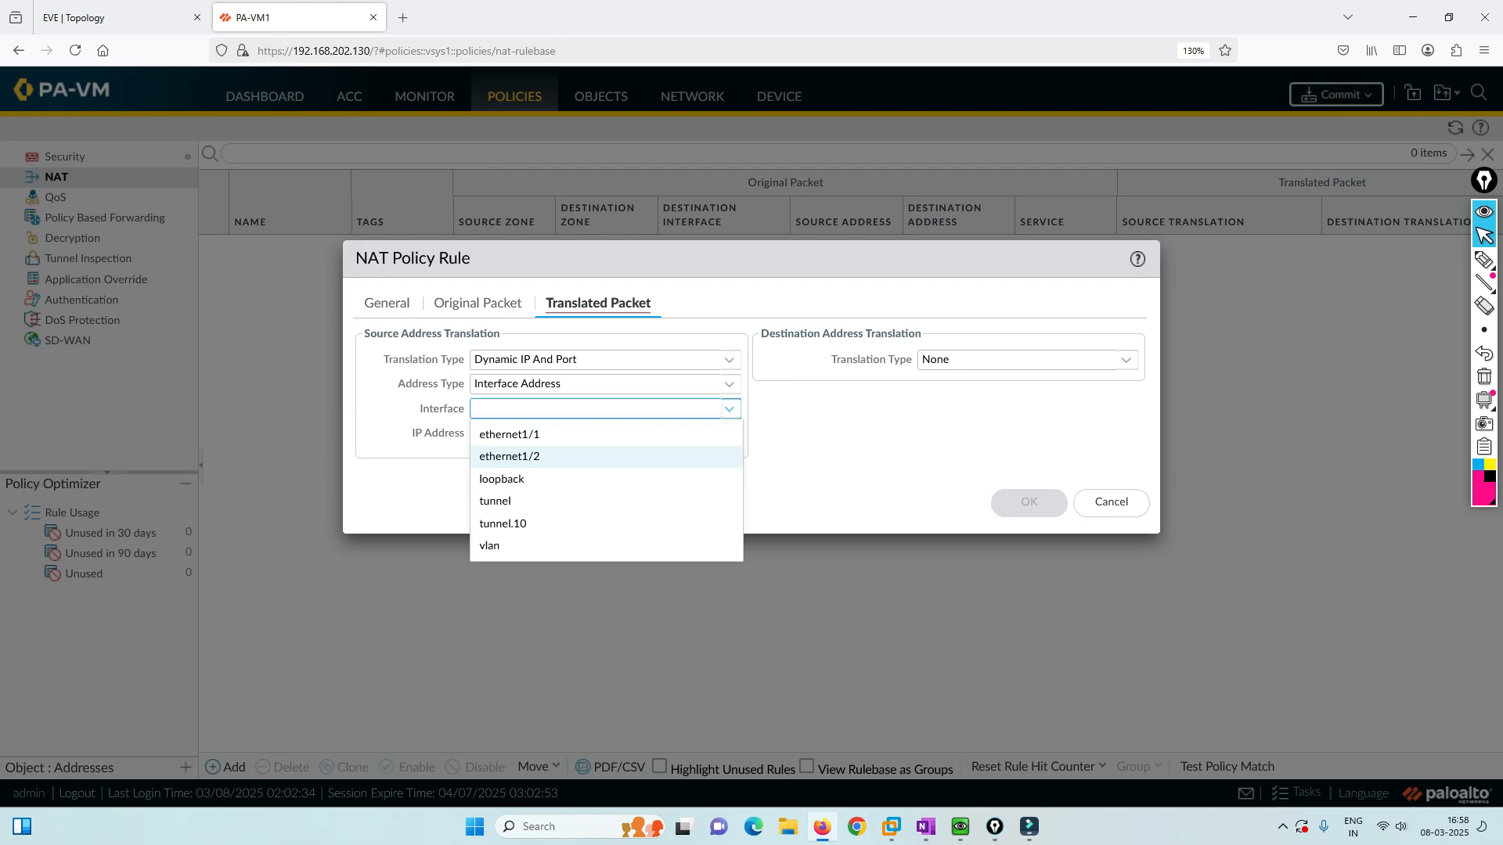
key(Return)
key(Tab)
key(Down)
key(Down)
key(Return)
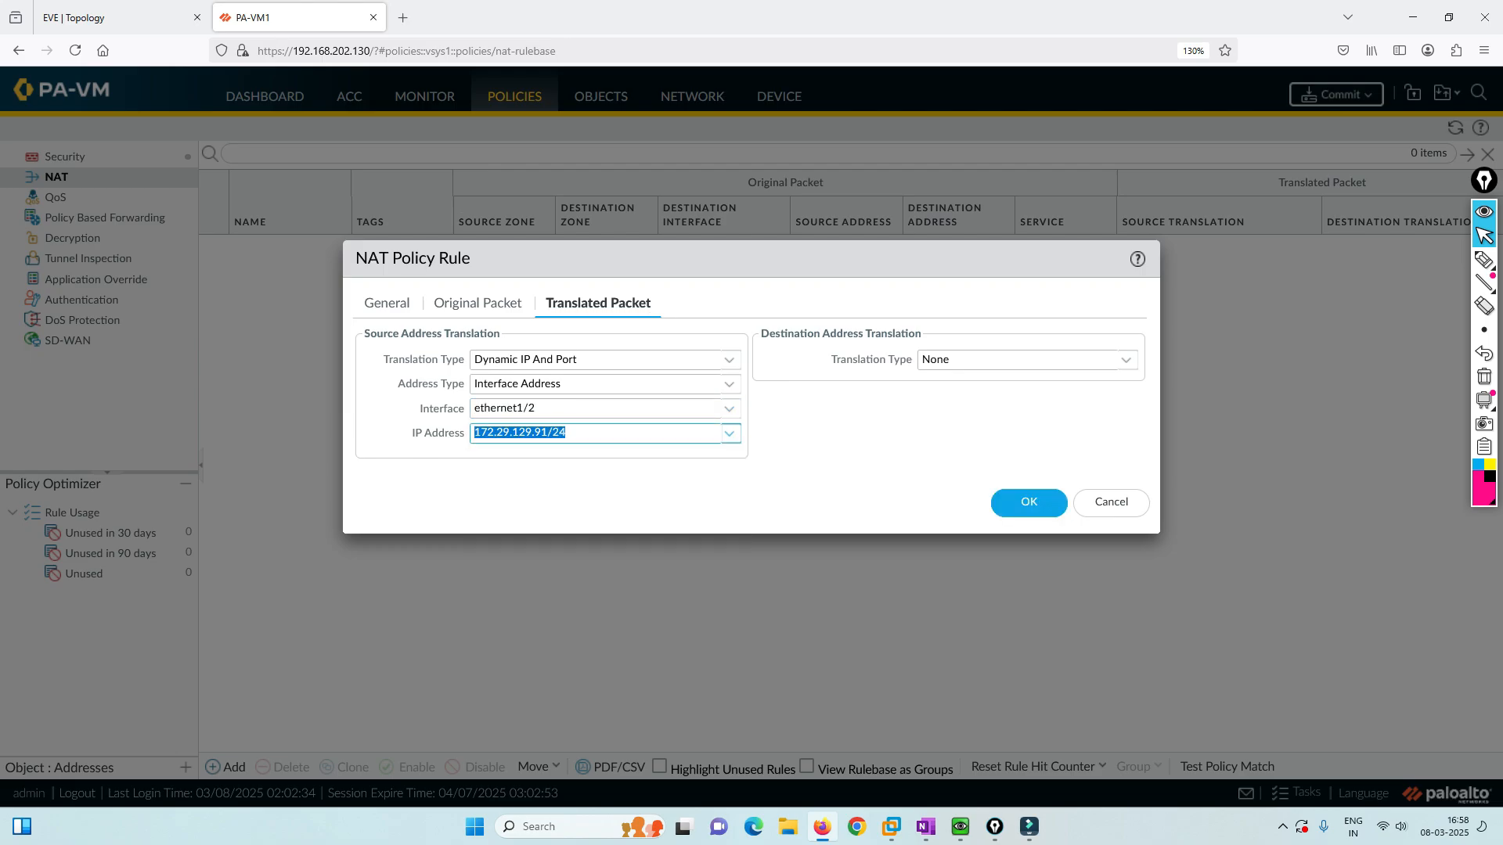
key(Return)
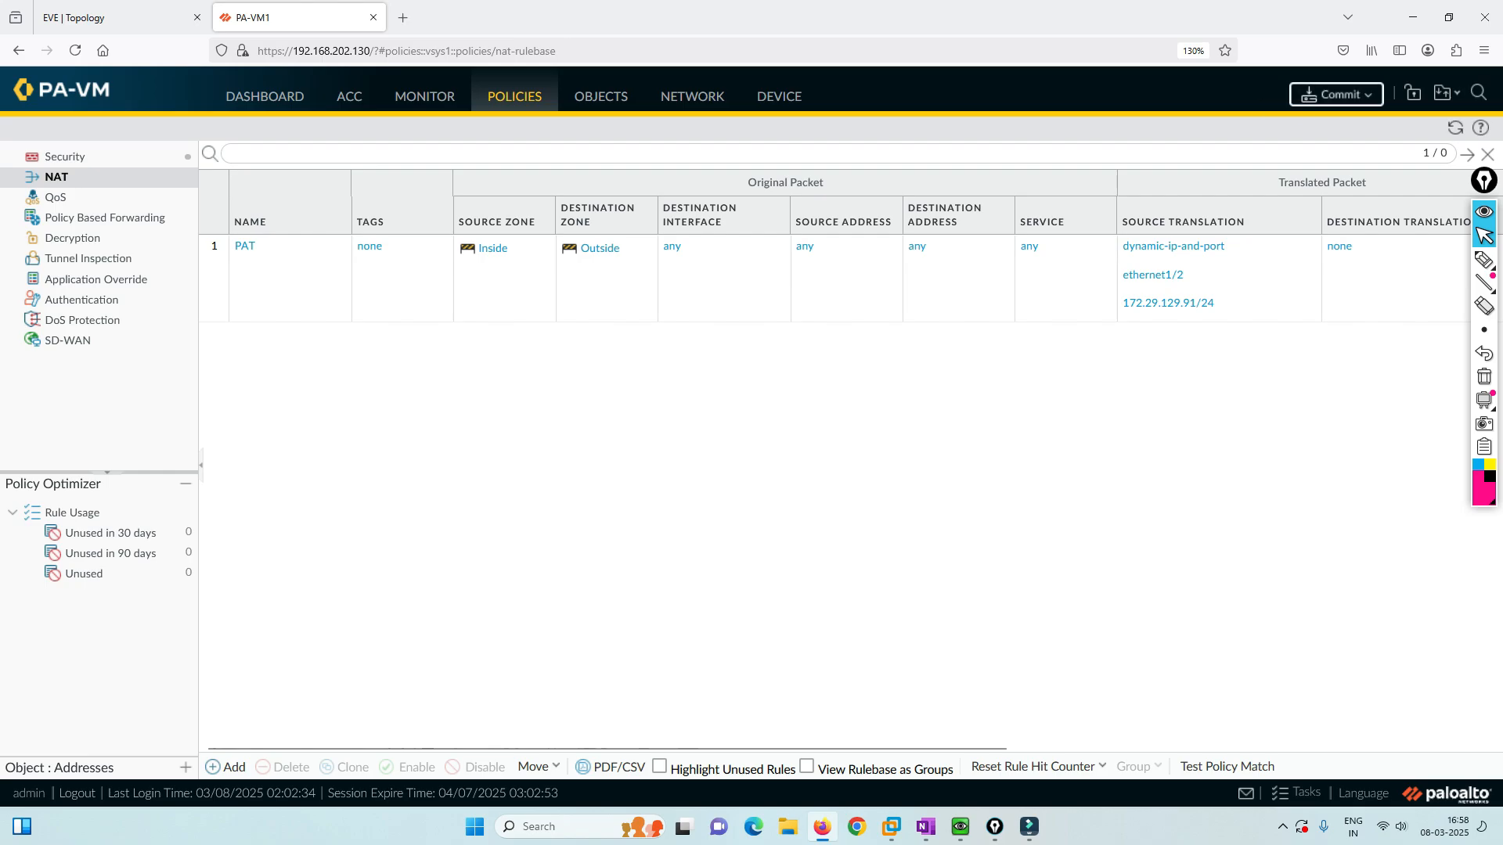
Commit the configuration, review the successful status and its certificate warning, and close the report.
click(65, 157)
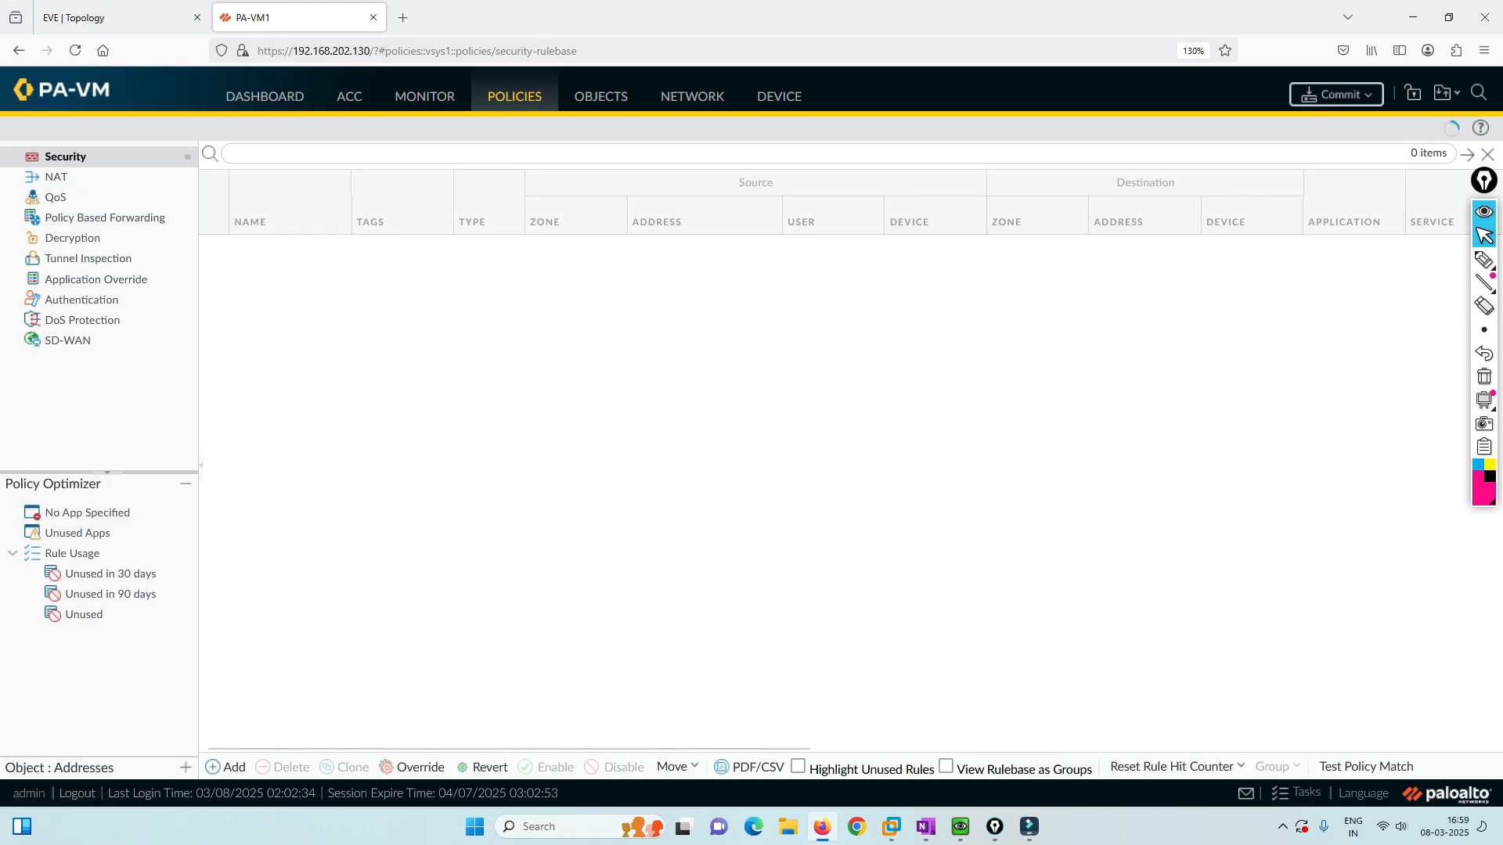
click(1336, 94)
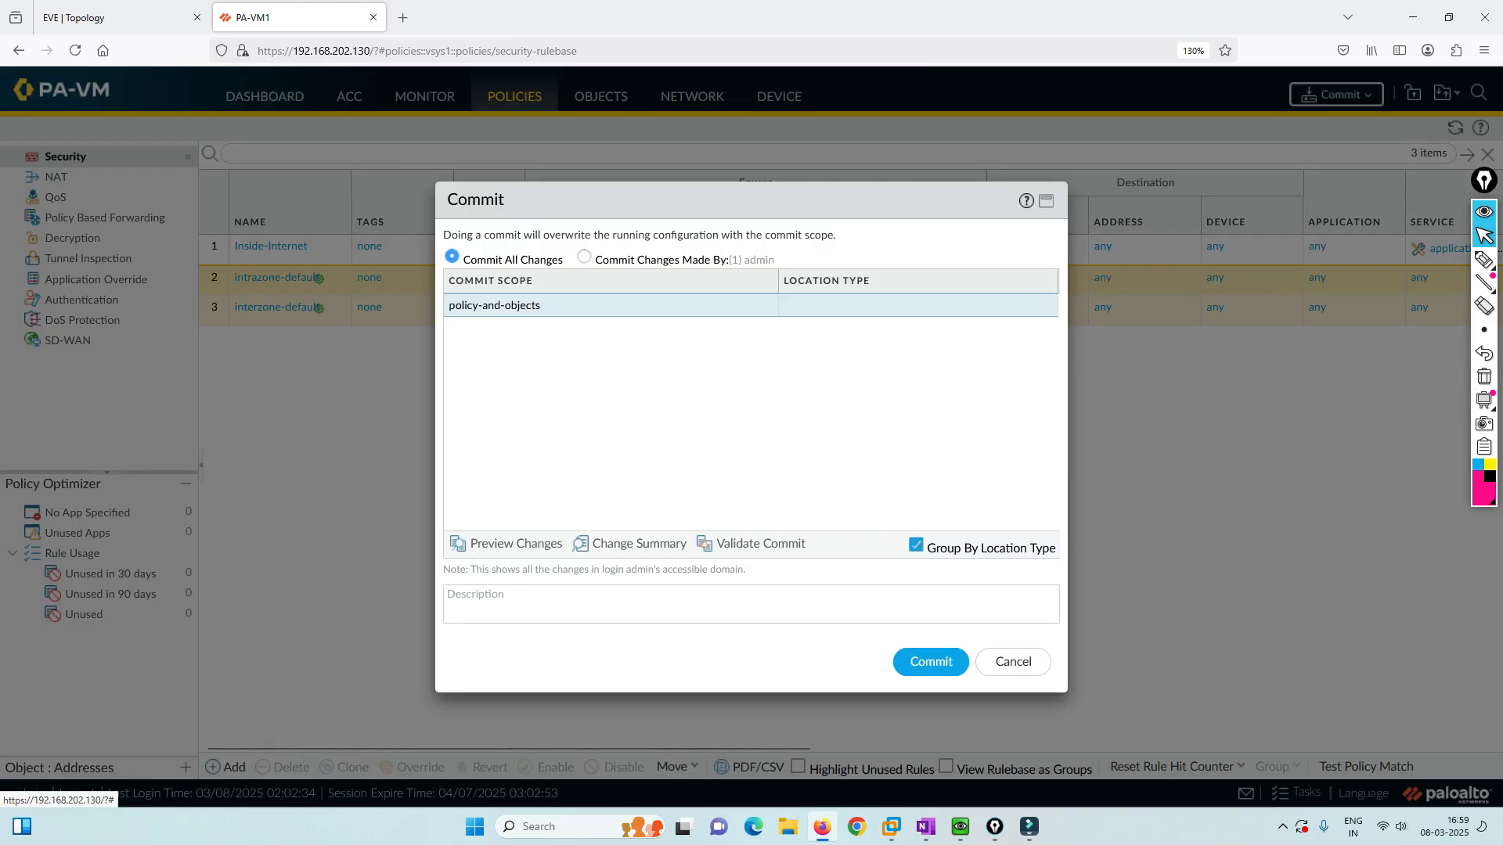
click(931, 662)
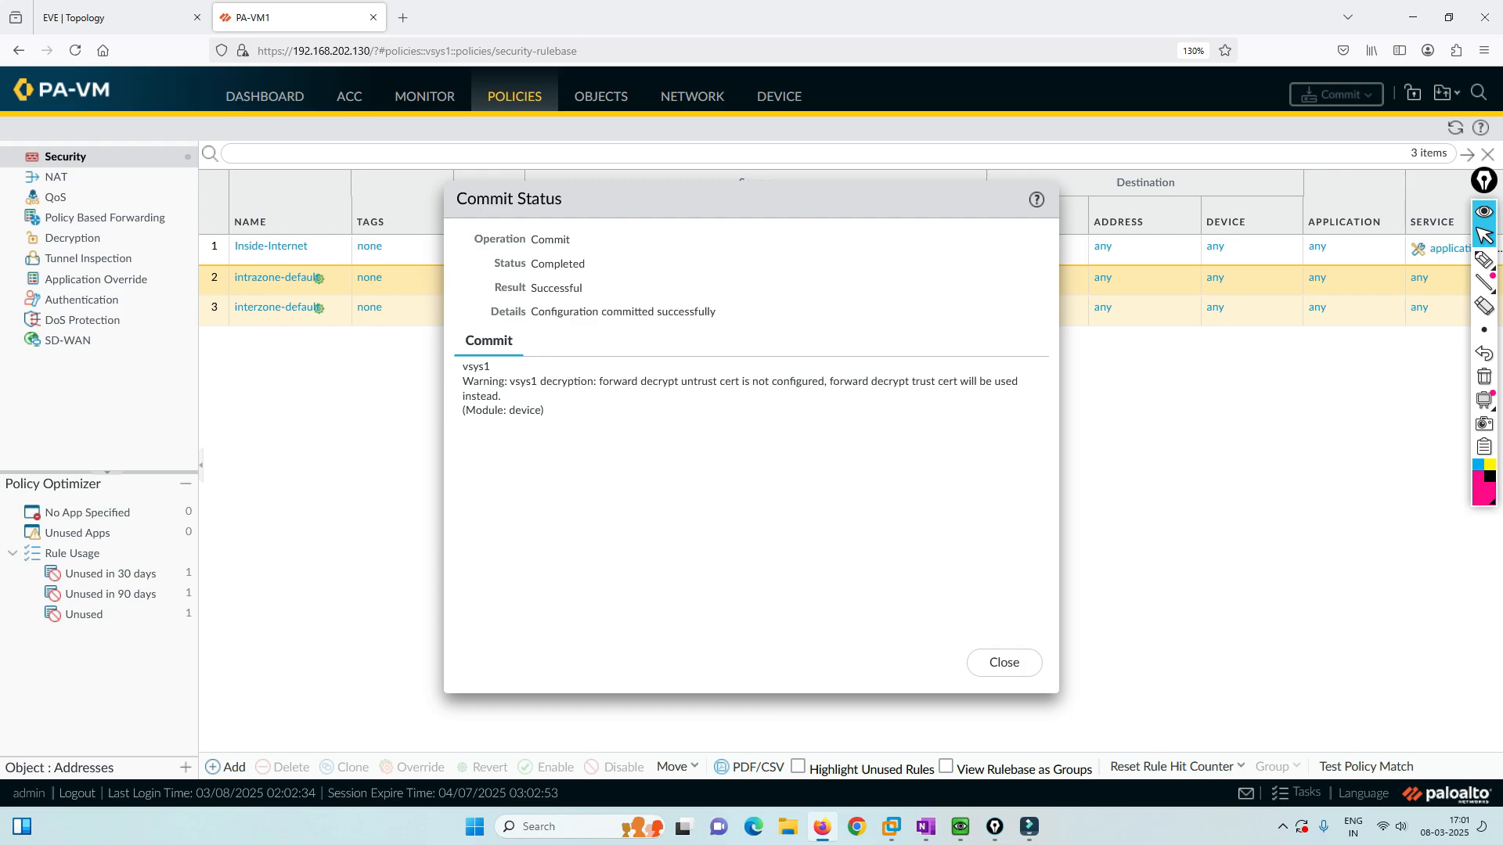
drag(599, 381, 813, 381)
double_click(483, 381)
drag(532, 311, 716, 312)
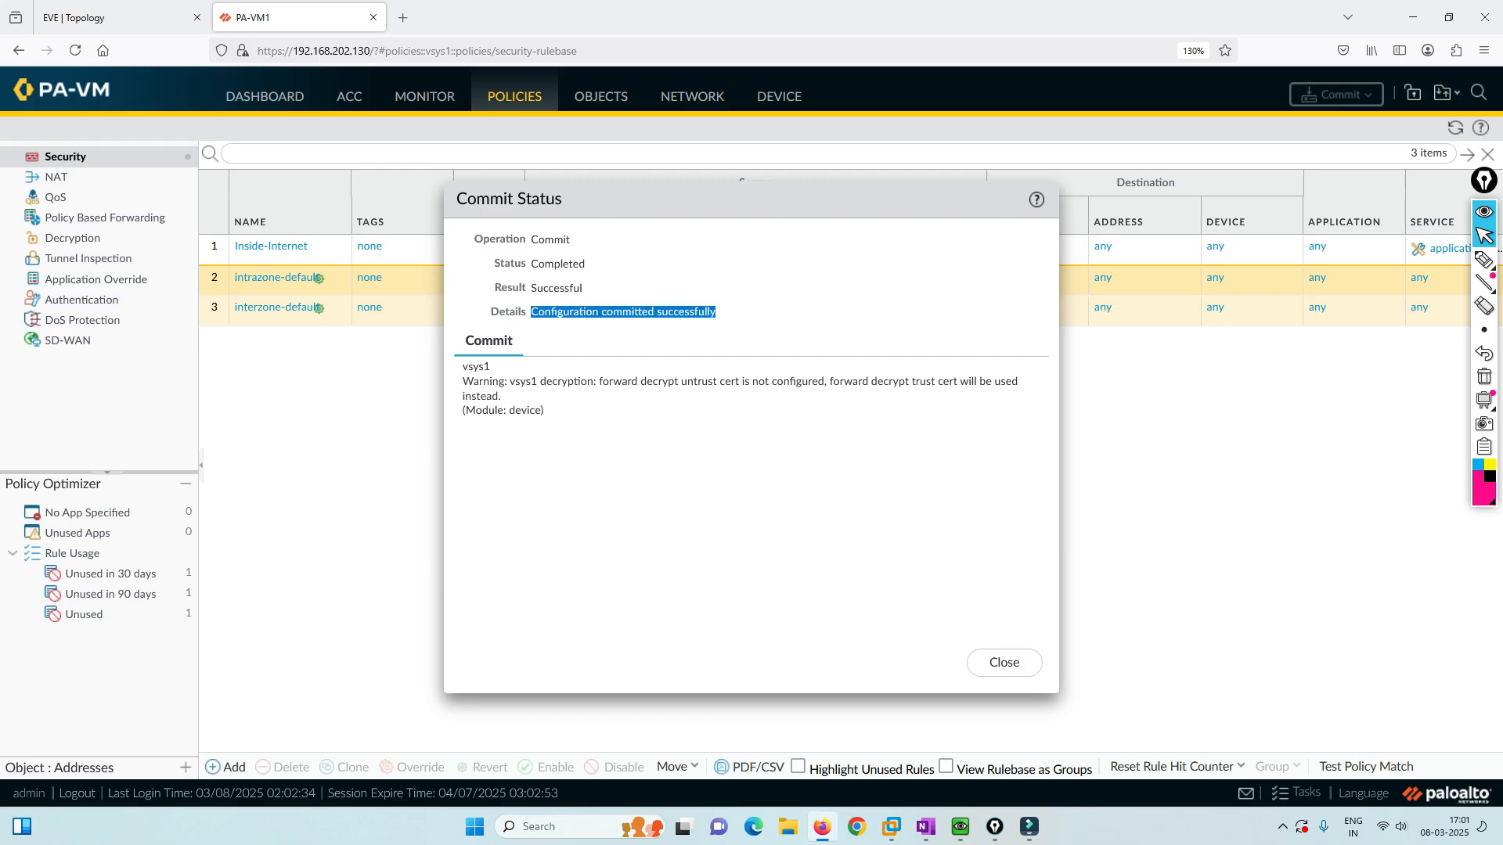
click(1004, 662)
Open the Win client console and check the Ethernet adapter's IPv4 settings.
click(117, 17)
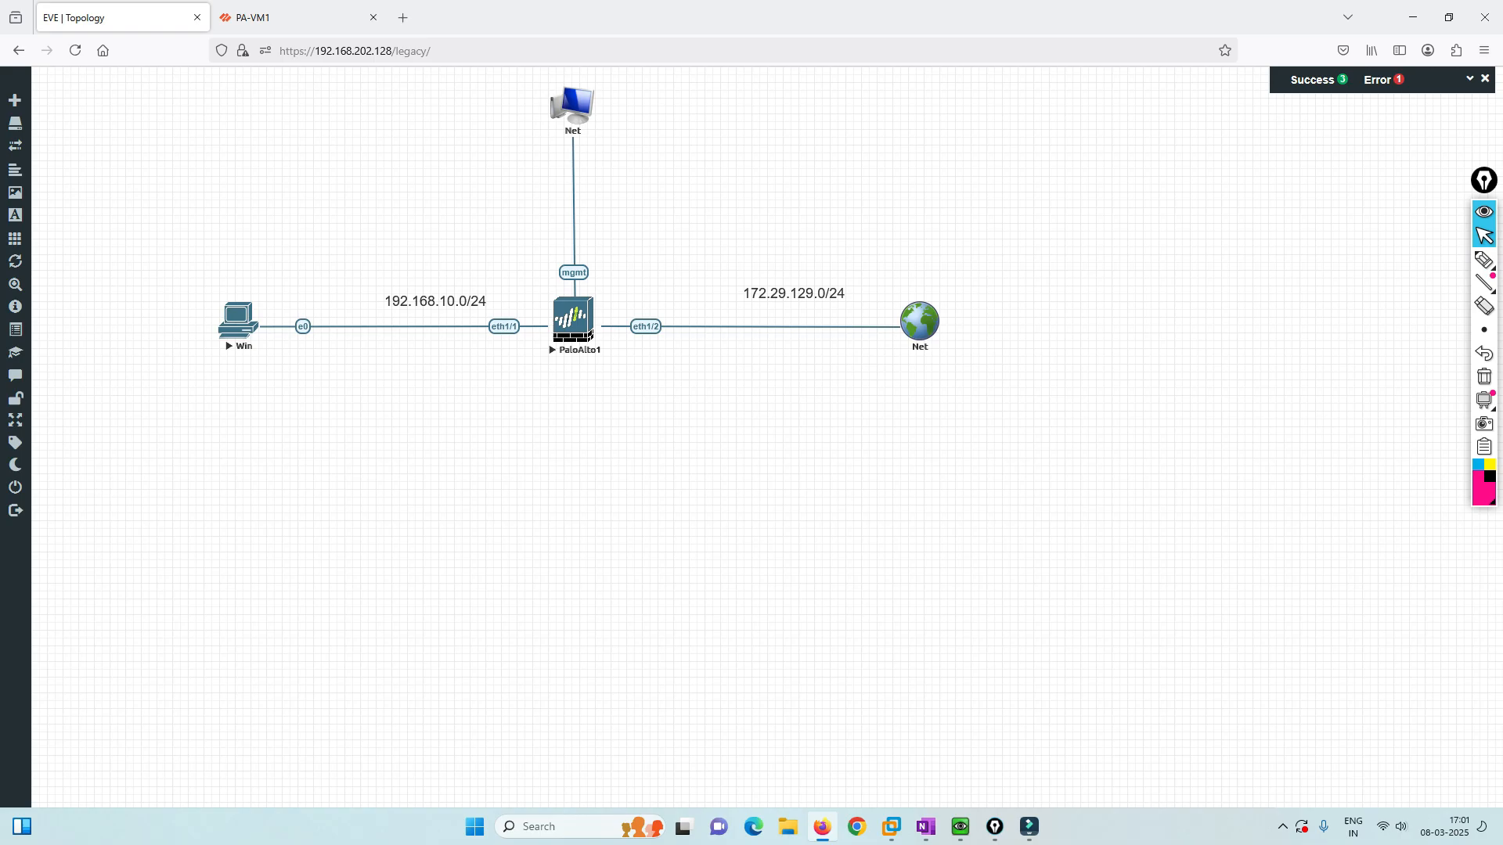
click(244, 316)
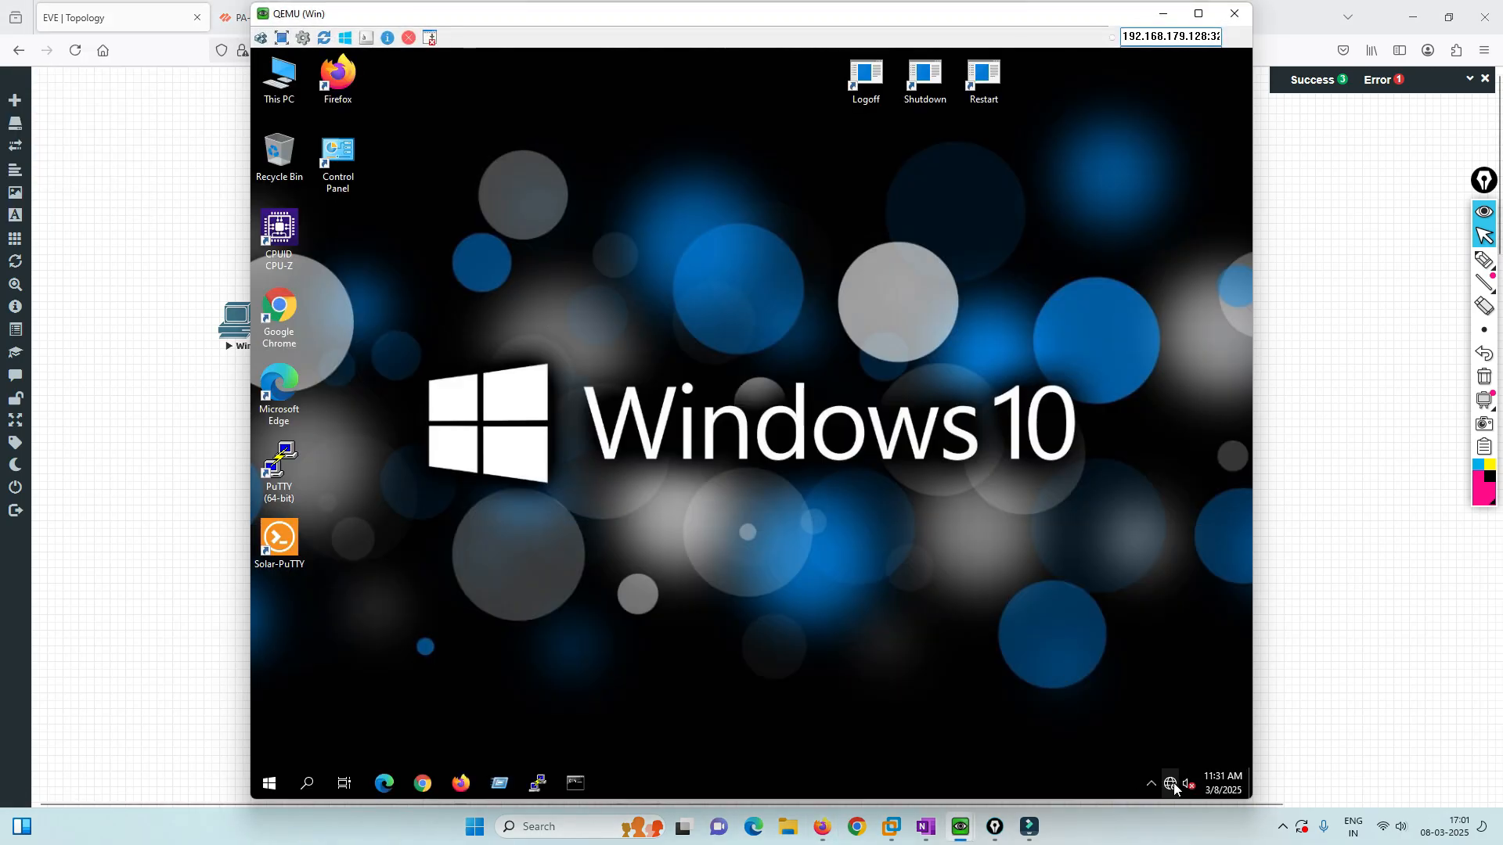
right_click(1174, 787)
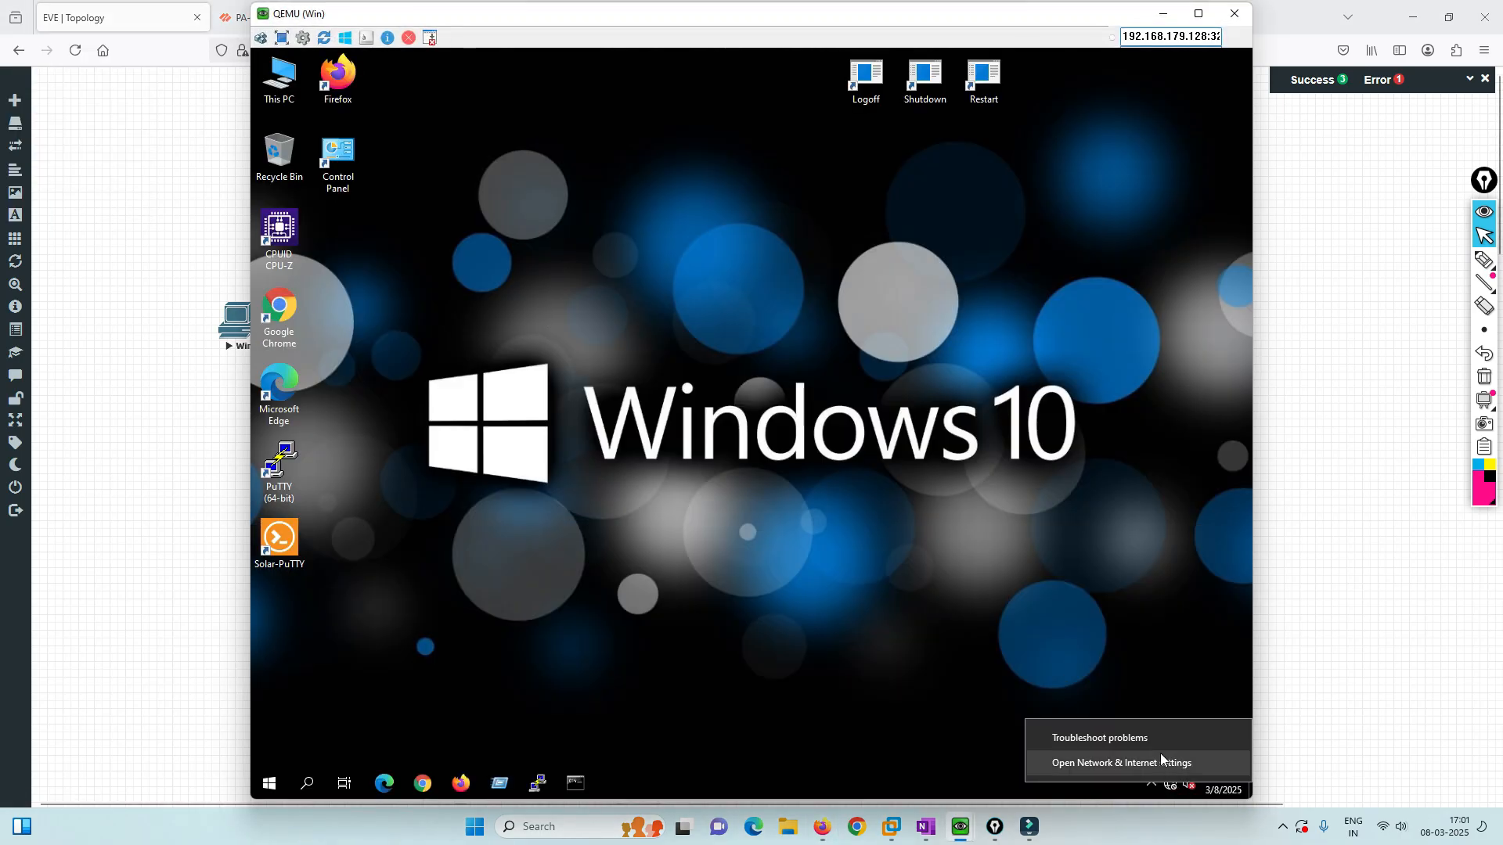
click(1158, 751)
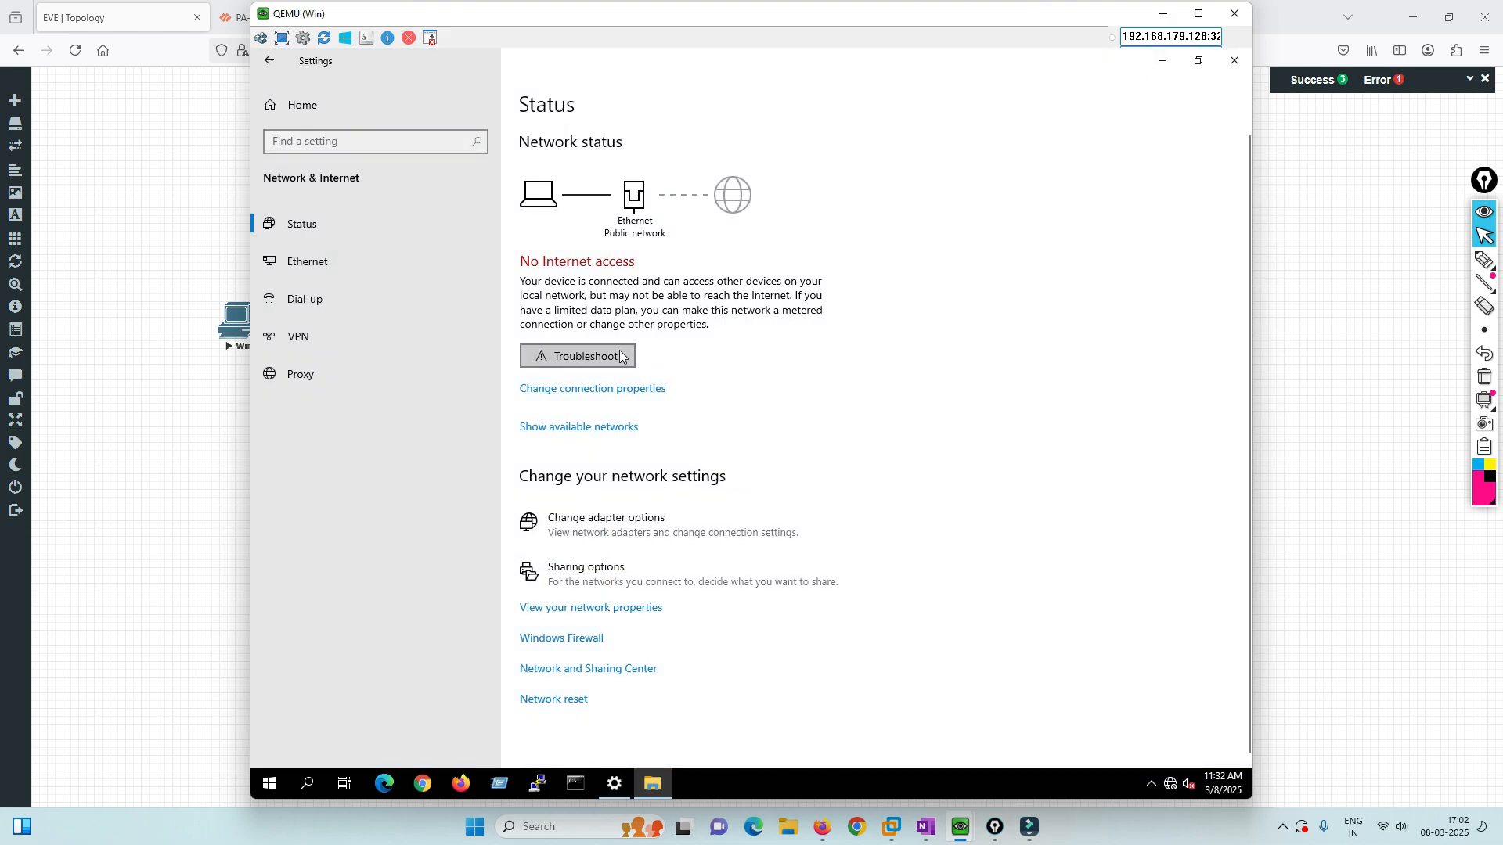
double_click(557, 291)
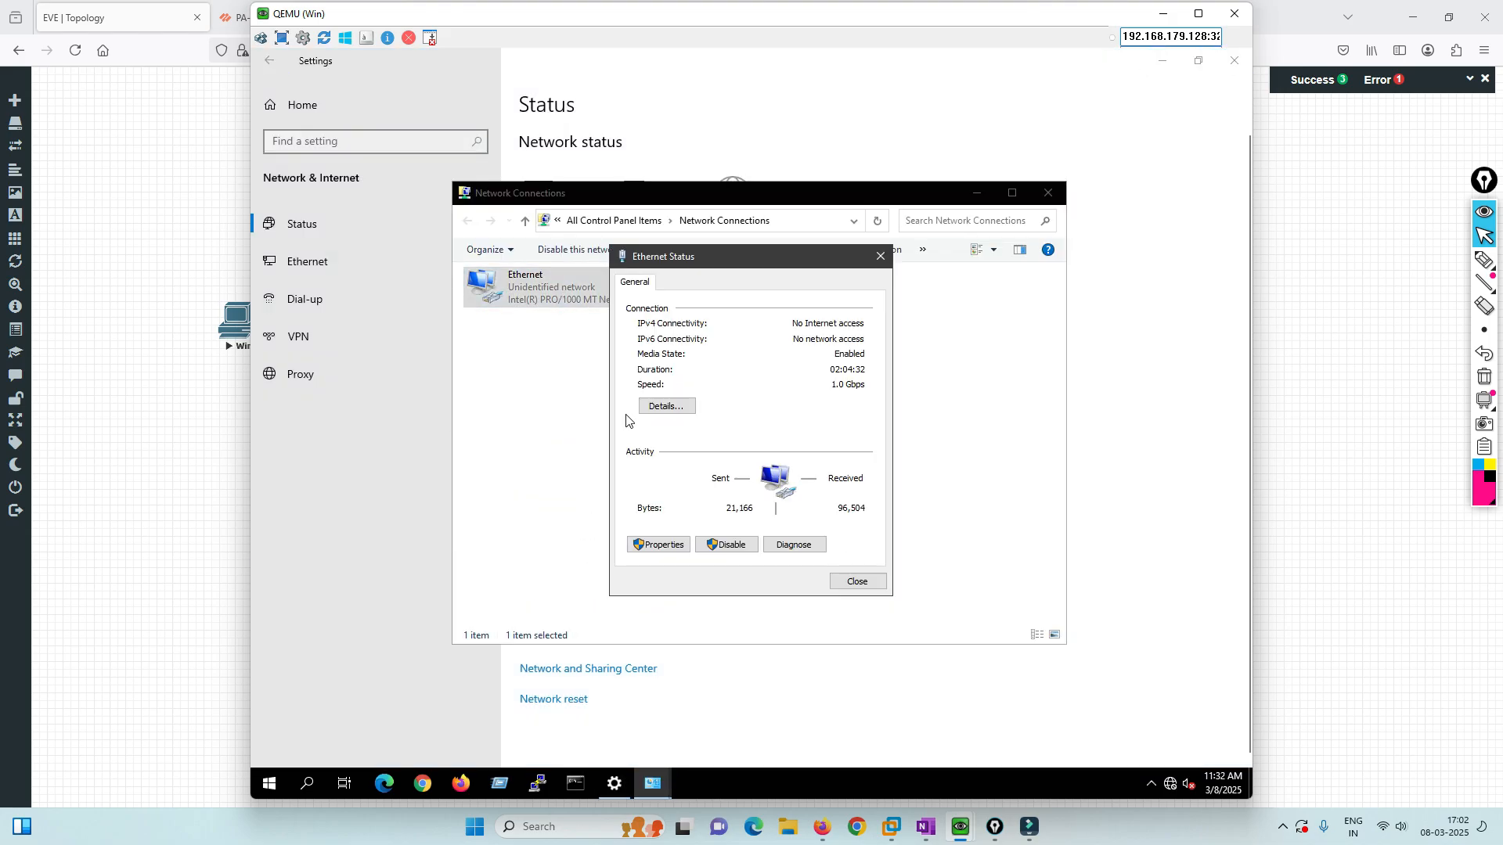
click(662, 544)
double_click(744, 437)
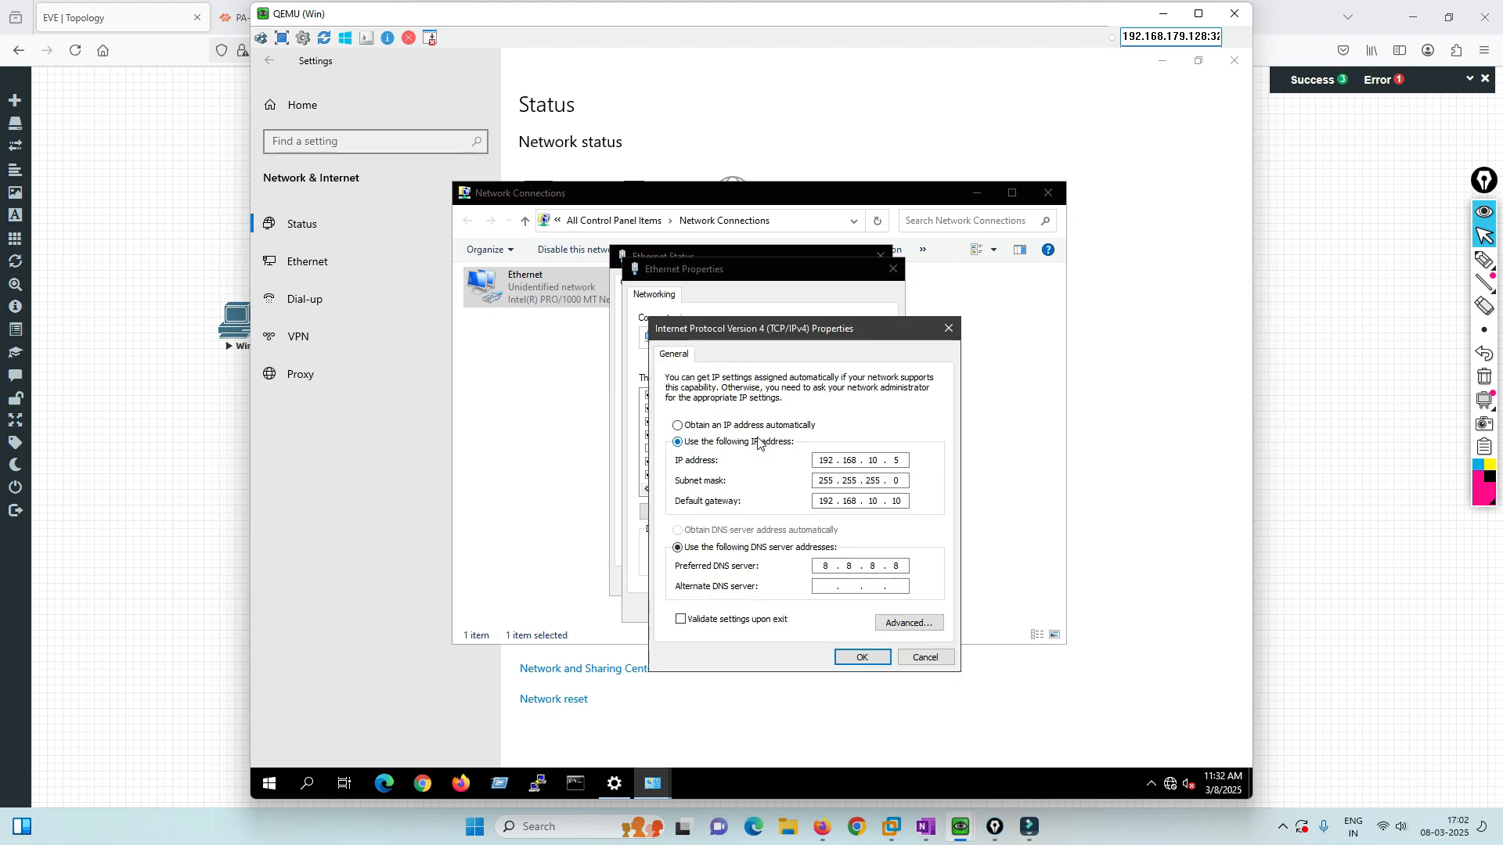
drag(689, 17, 921, 23)
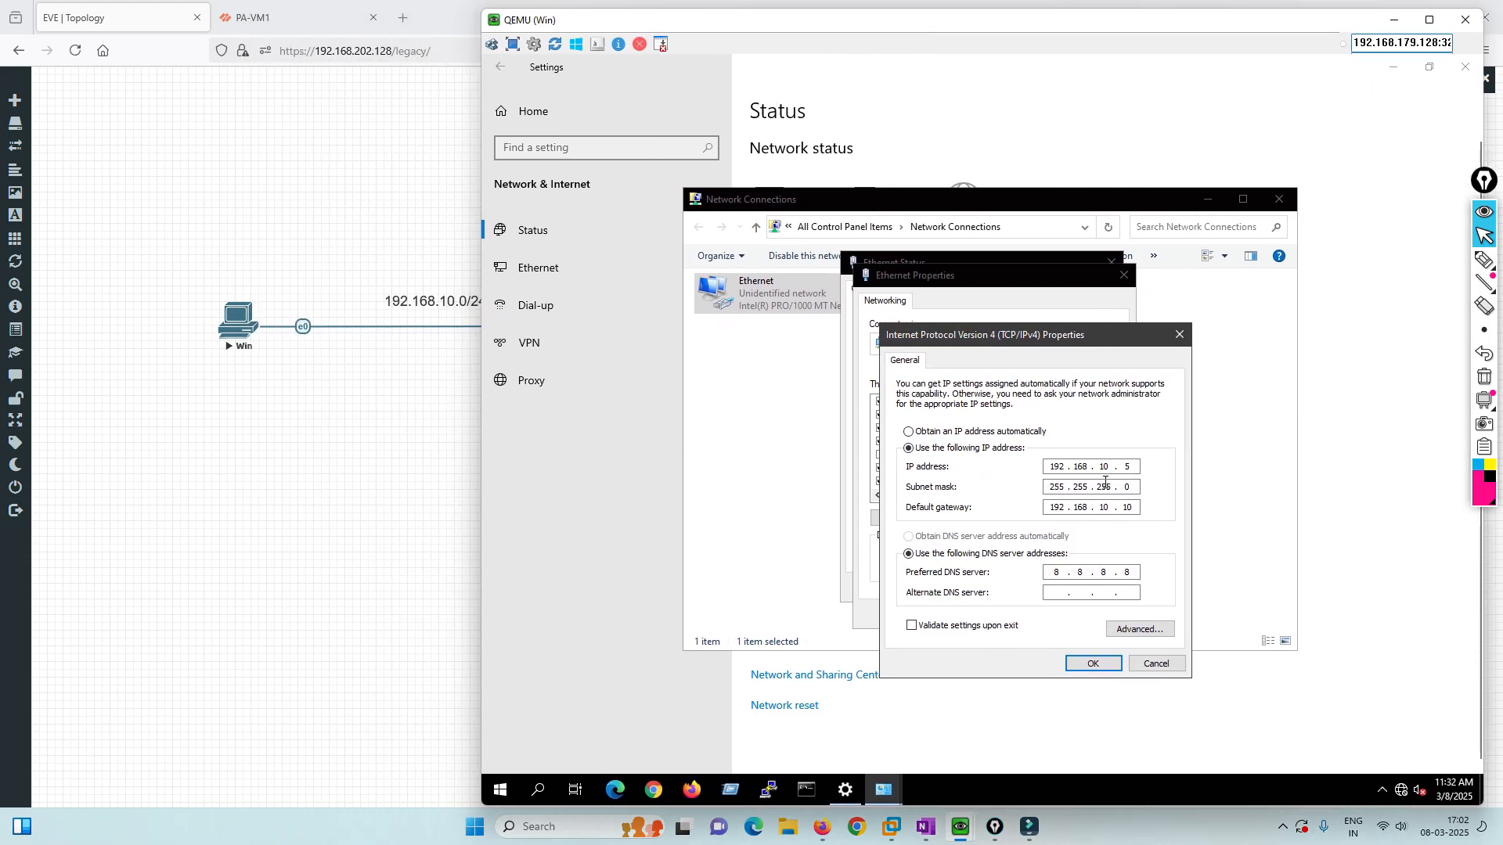
Close IPv4 Properties, Ethernet Properties, Ethernet Status, Network Connections and Settings.
click(1145, 665)
click(1089, 618)
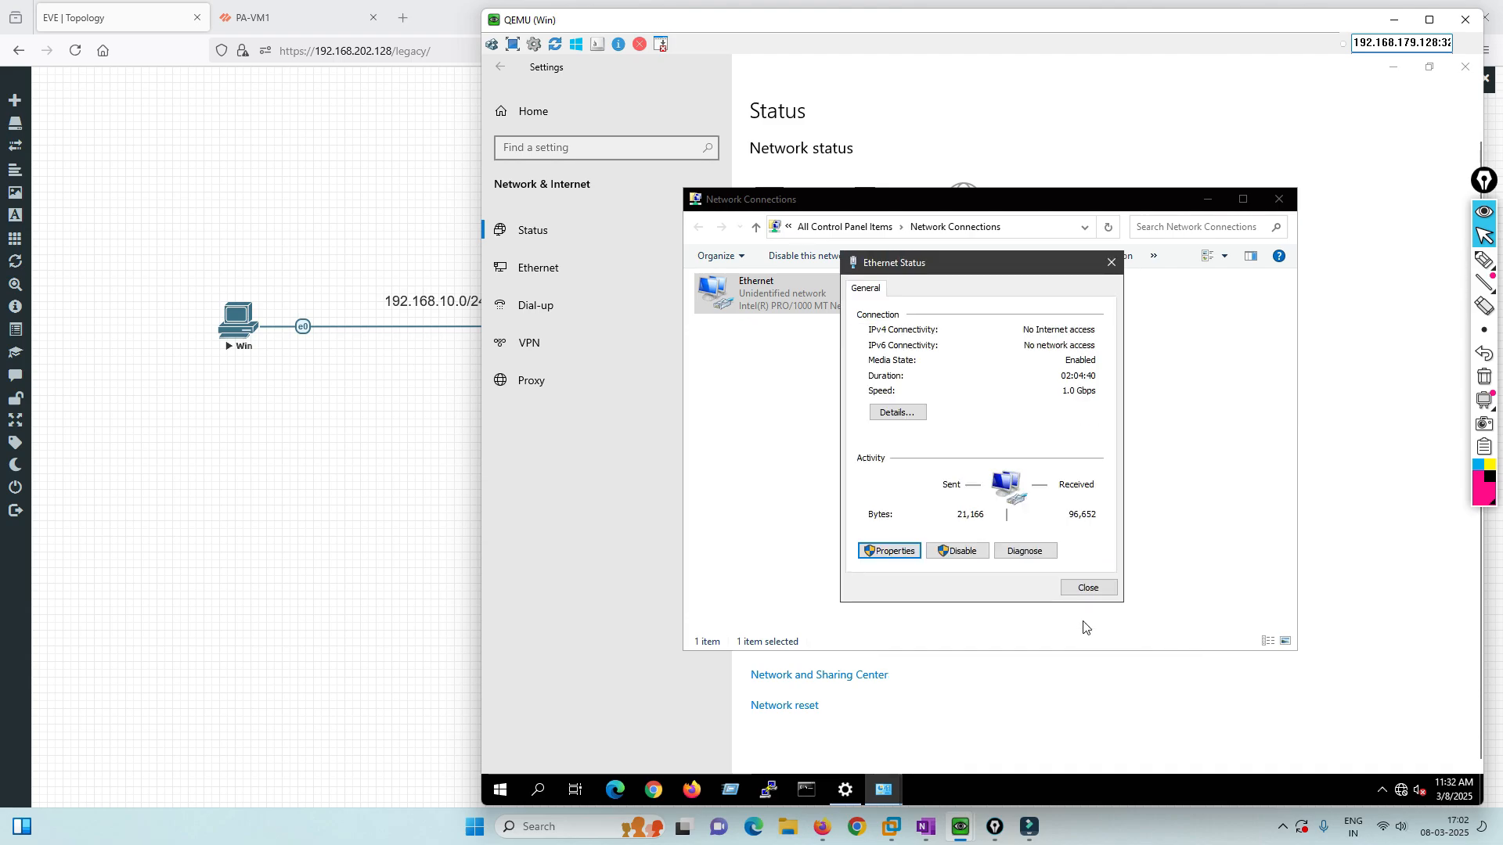
click(1071, 586)
click(1279, 199)
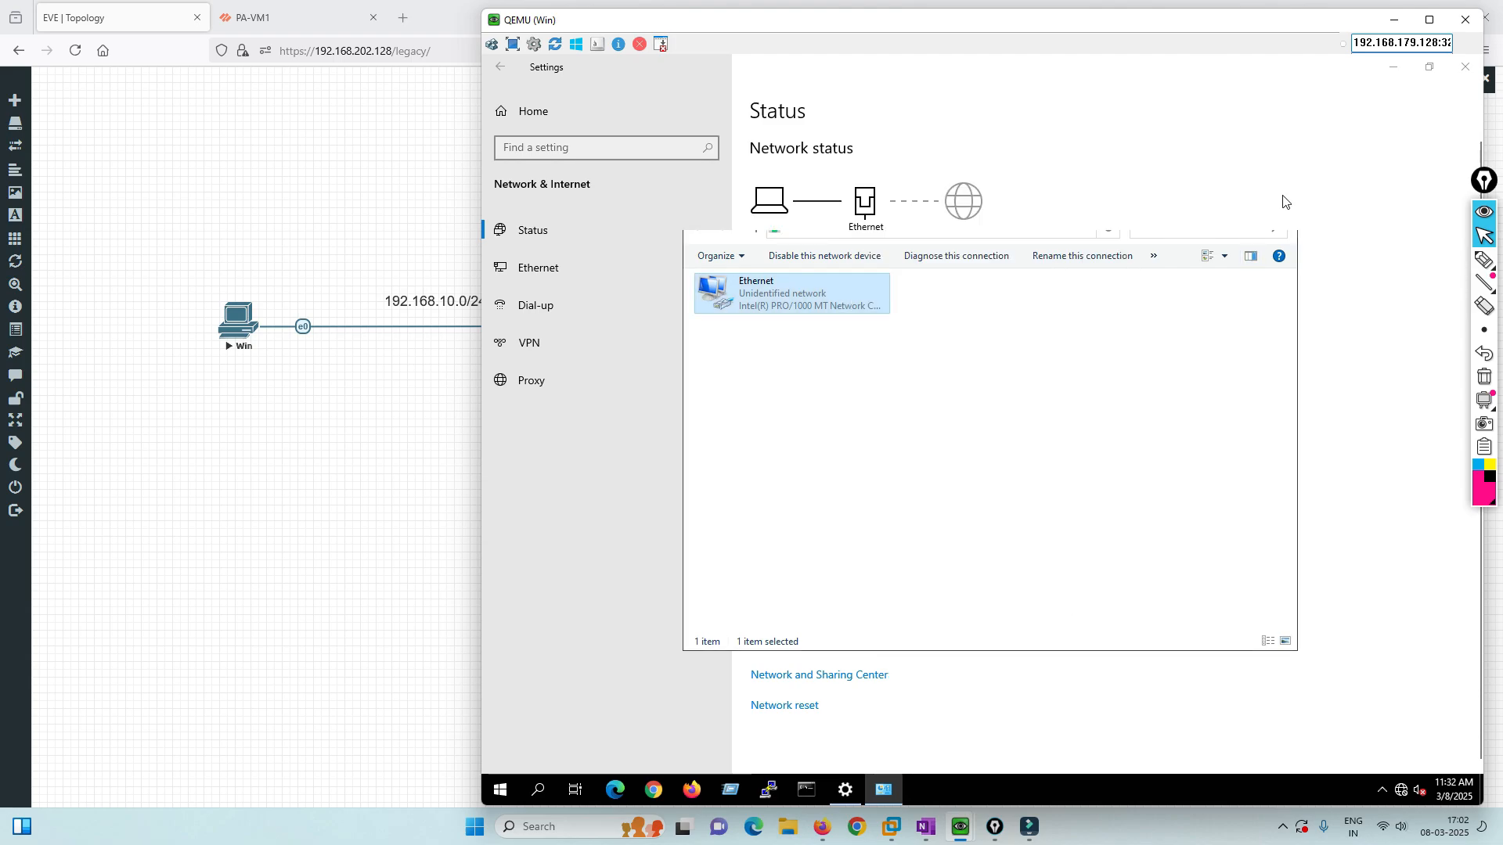
click(1467, 67)
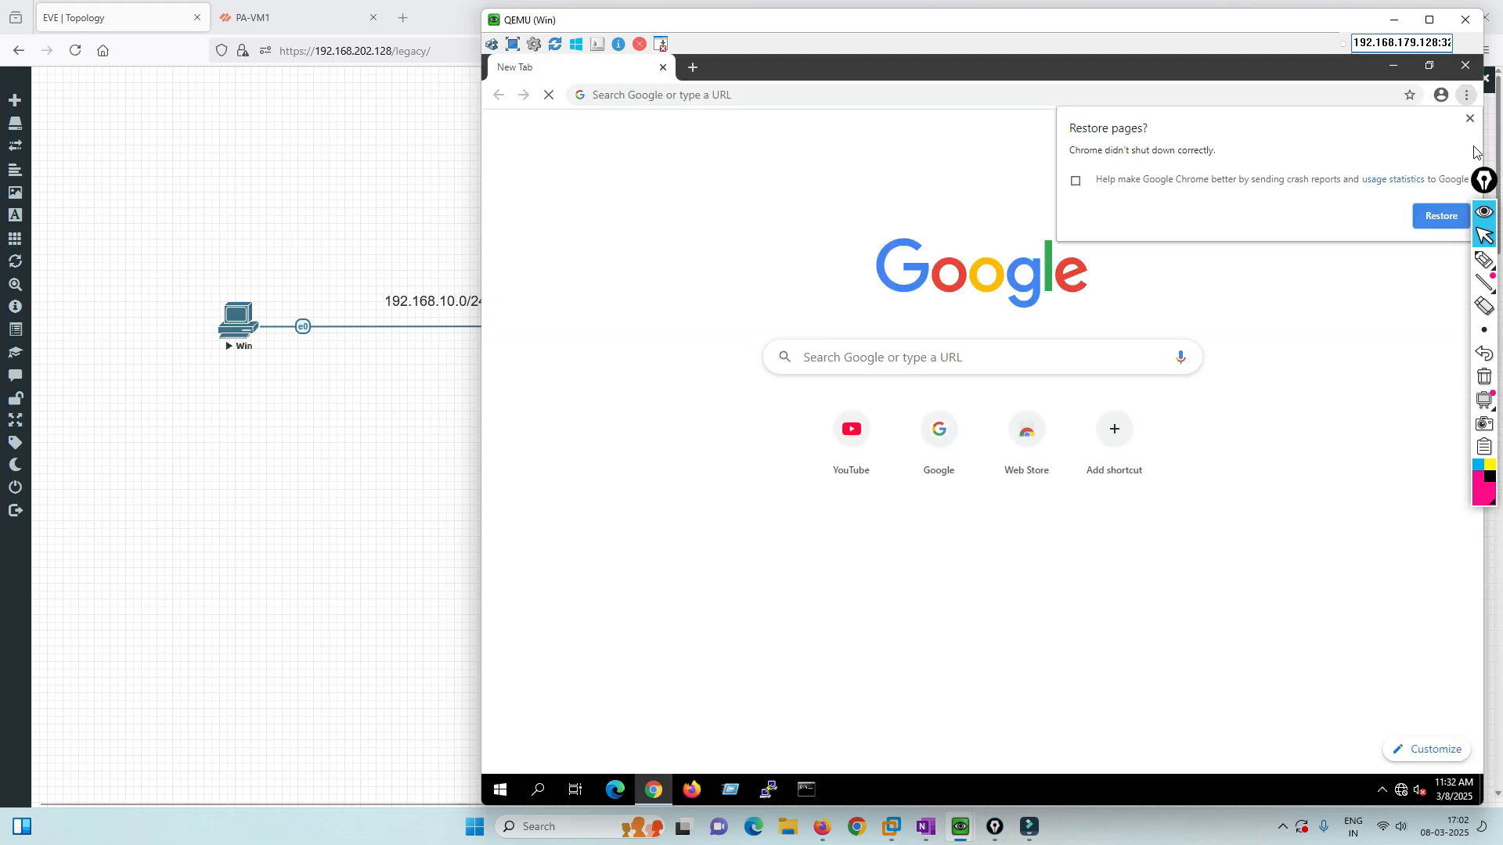
Dismiss the restore prompt, then load and reload google.com in Chrome.
click(1469, 118)
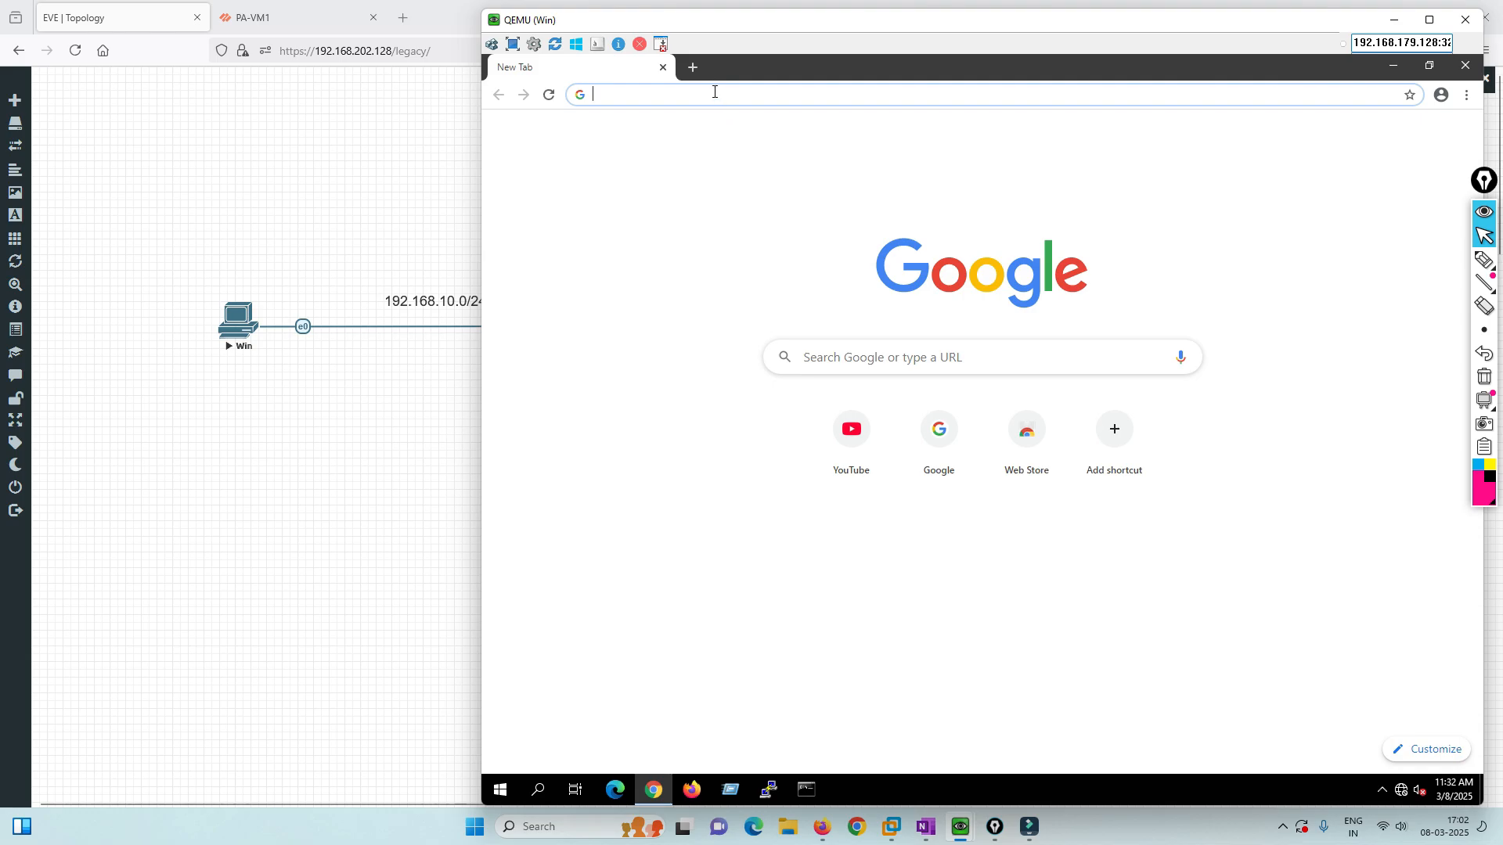
text(google)
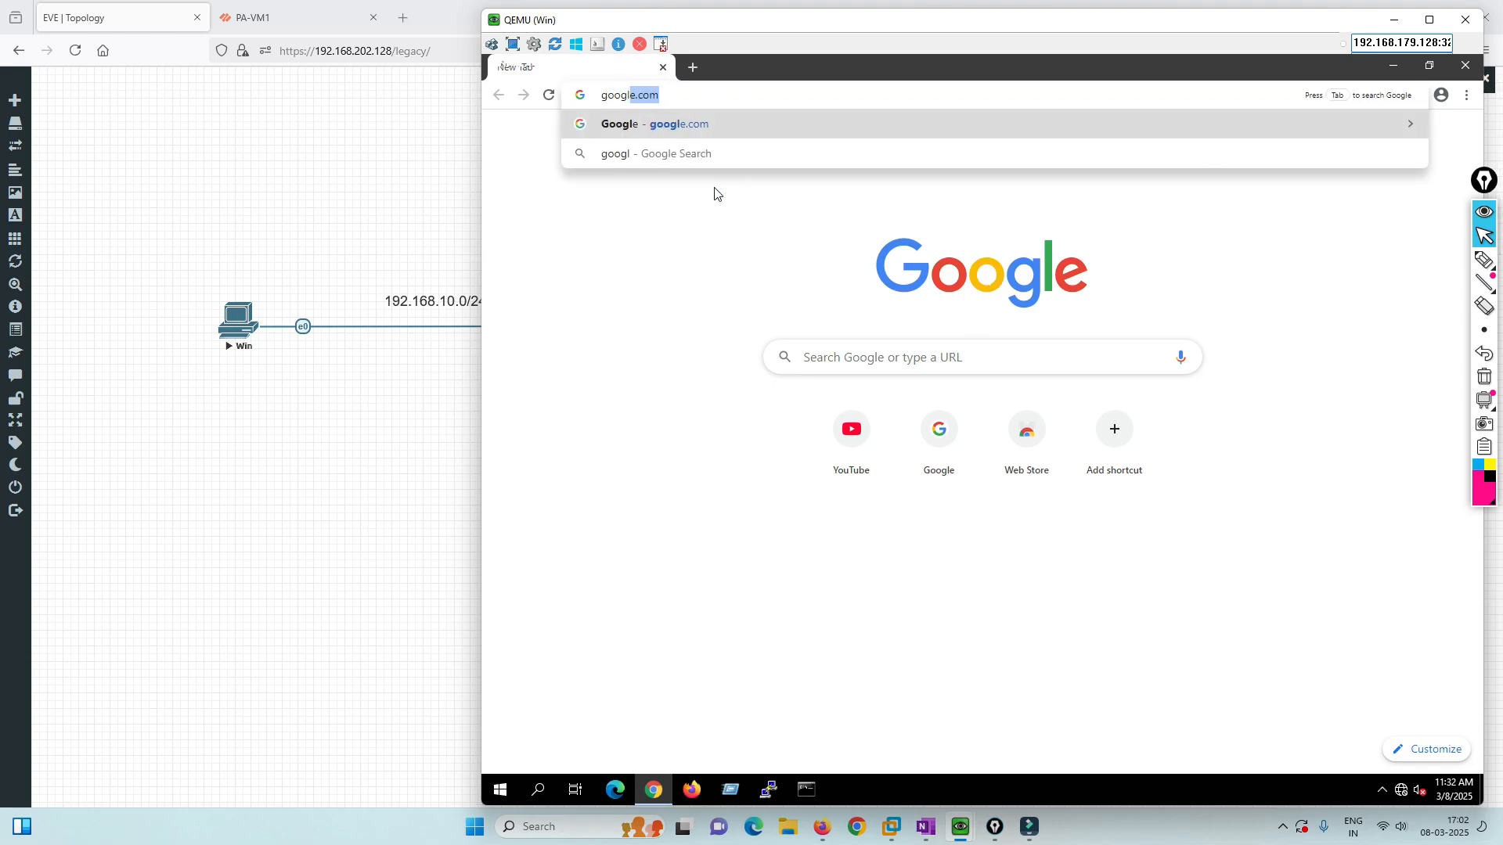
key(Return)
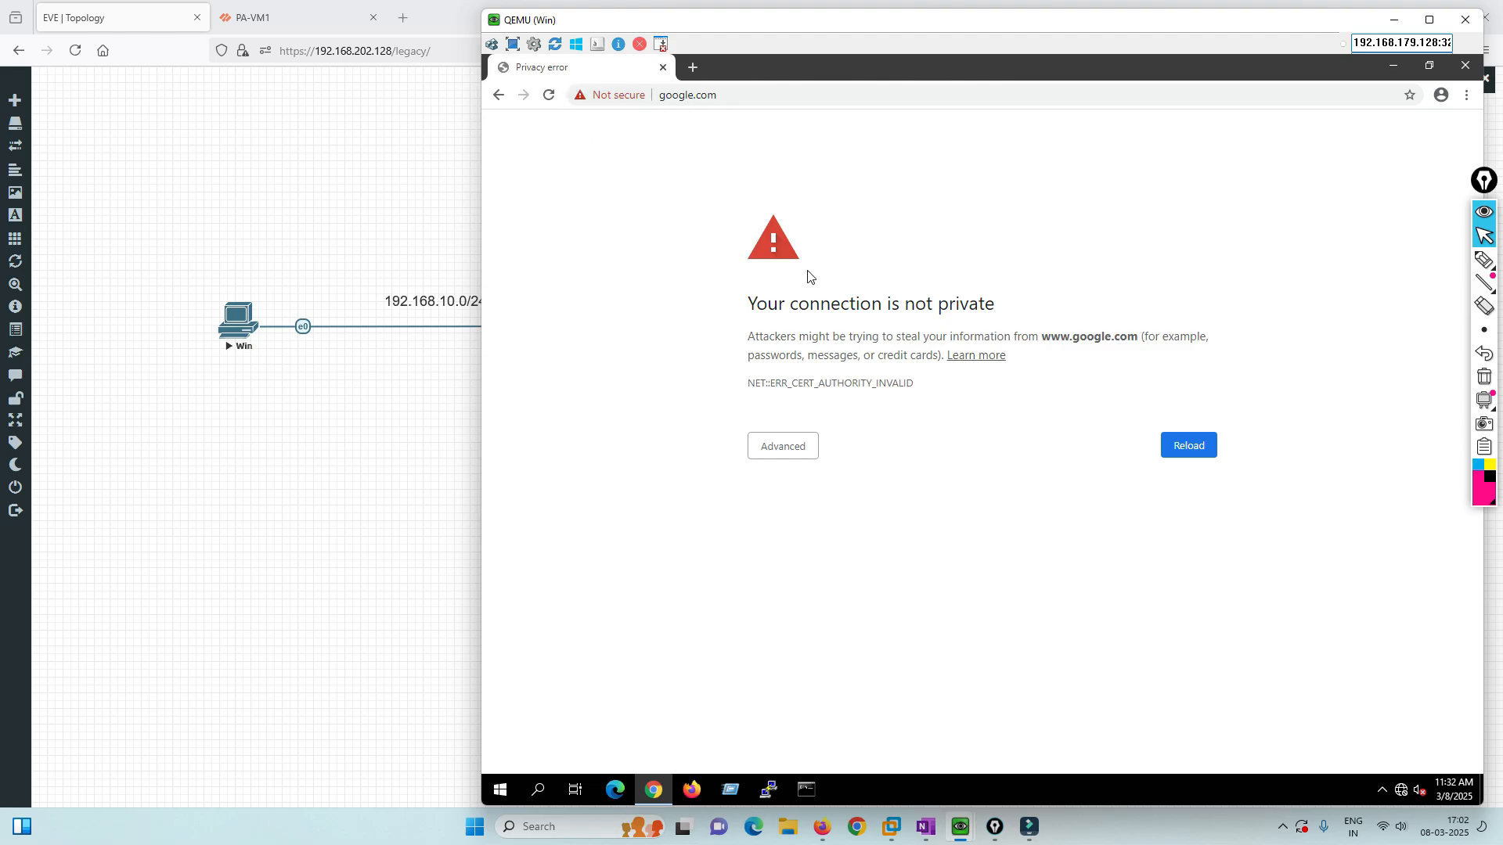
key(F5)
Inspect google.com's cookies and its untrusted certificate issued by 192.168.10.10.
click(601, 95)
click(634, 239)
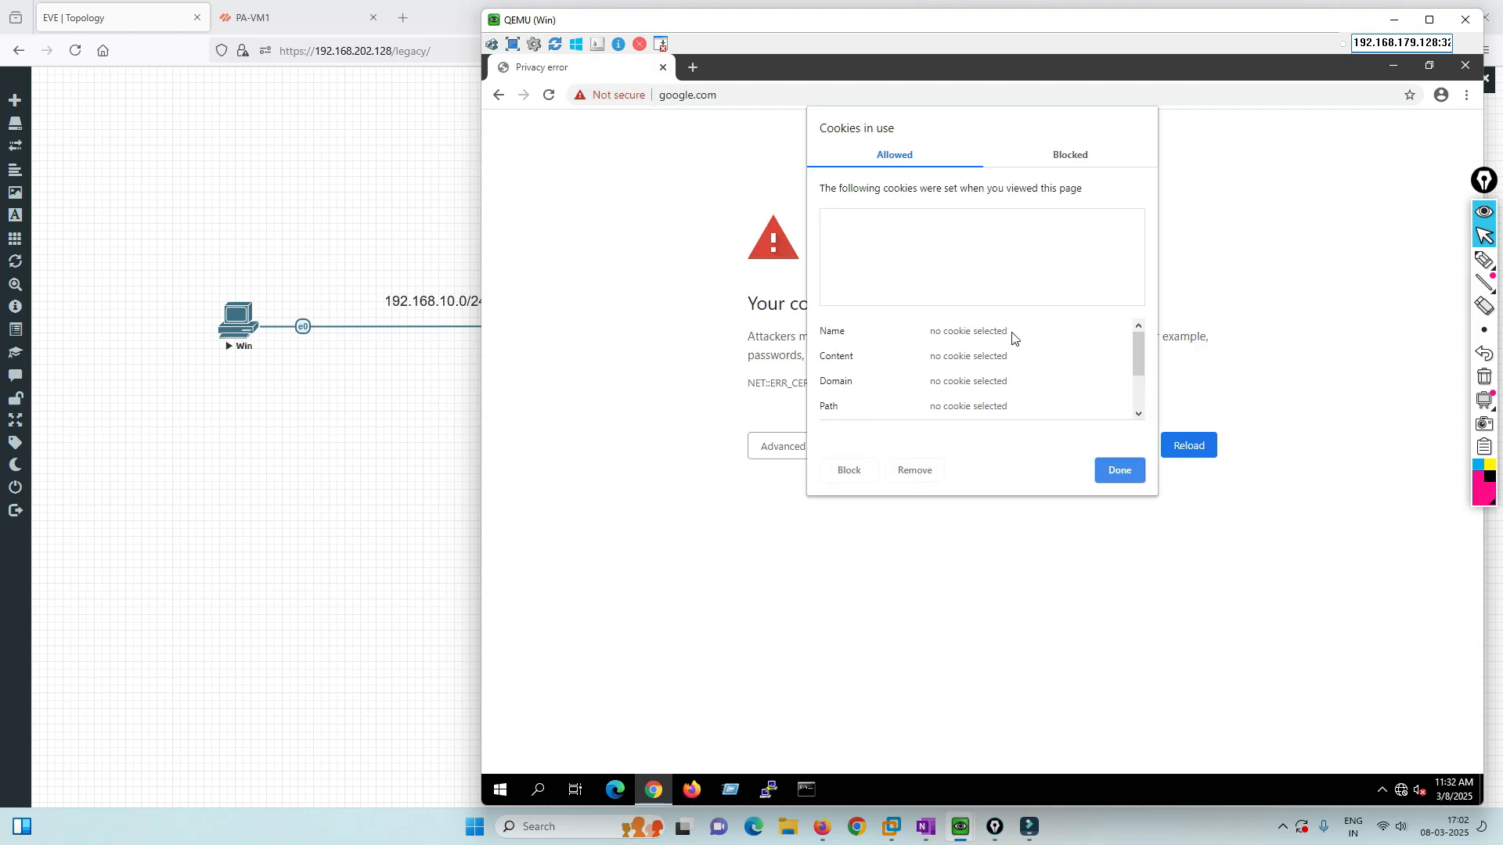
drag(1135, 354, 1120, 444)
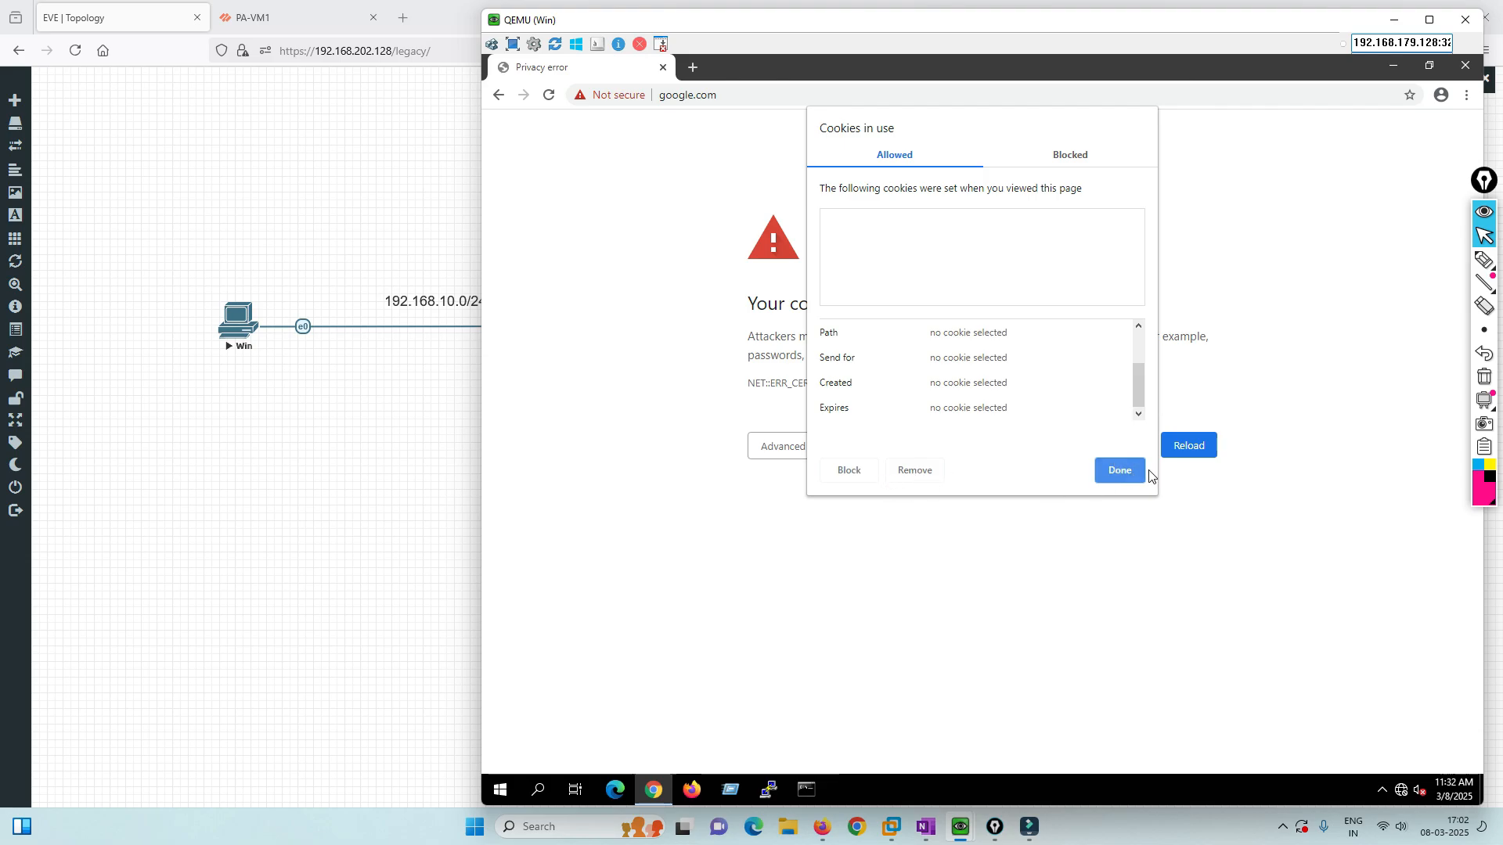
click(1125, 472)
click(599, 97)
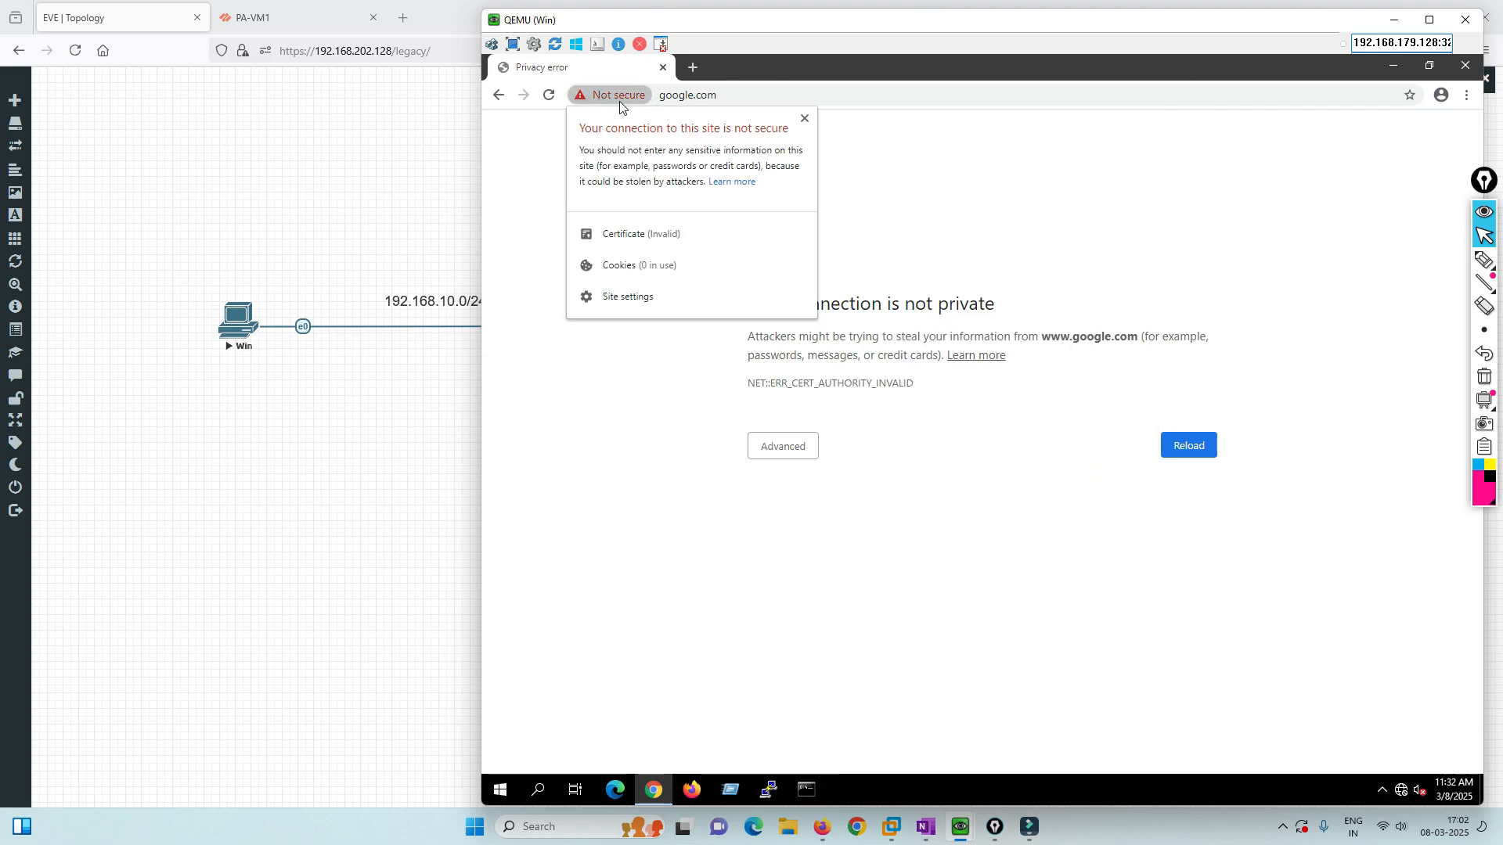
click(654, 235)
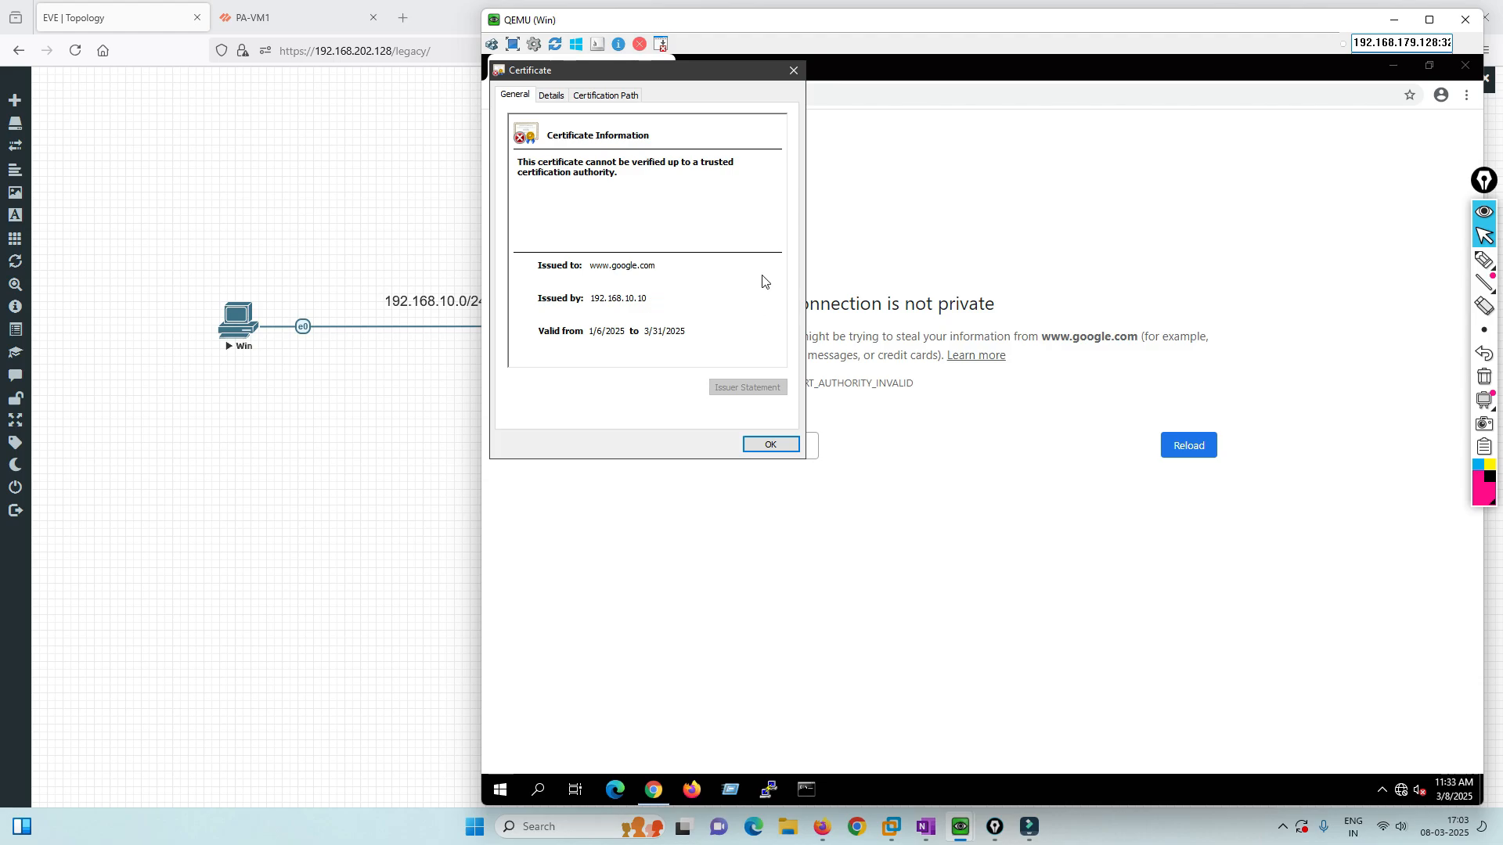
click(793, 70)
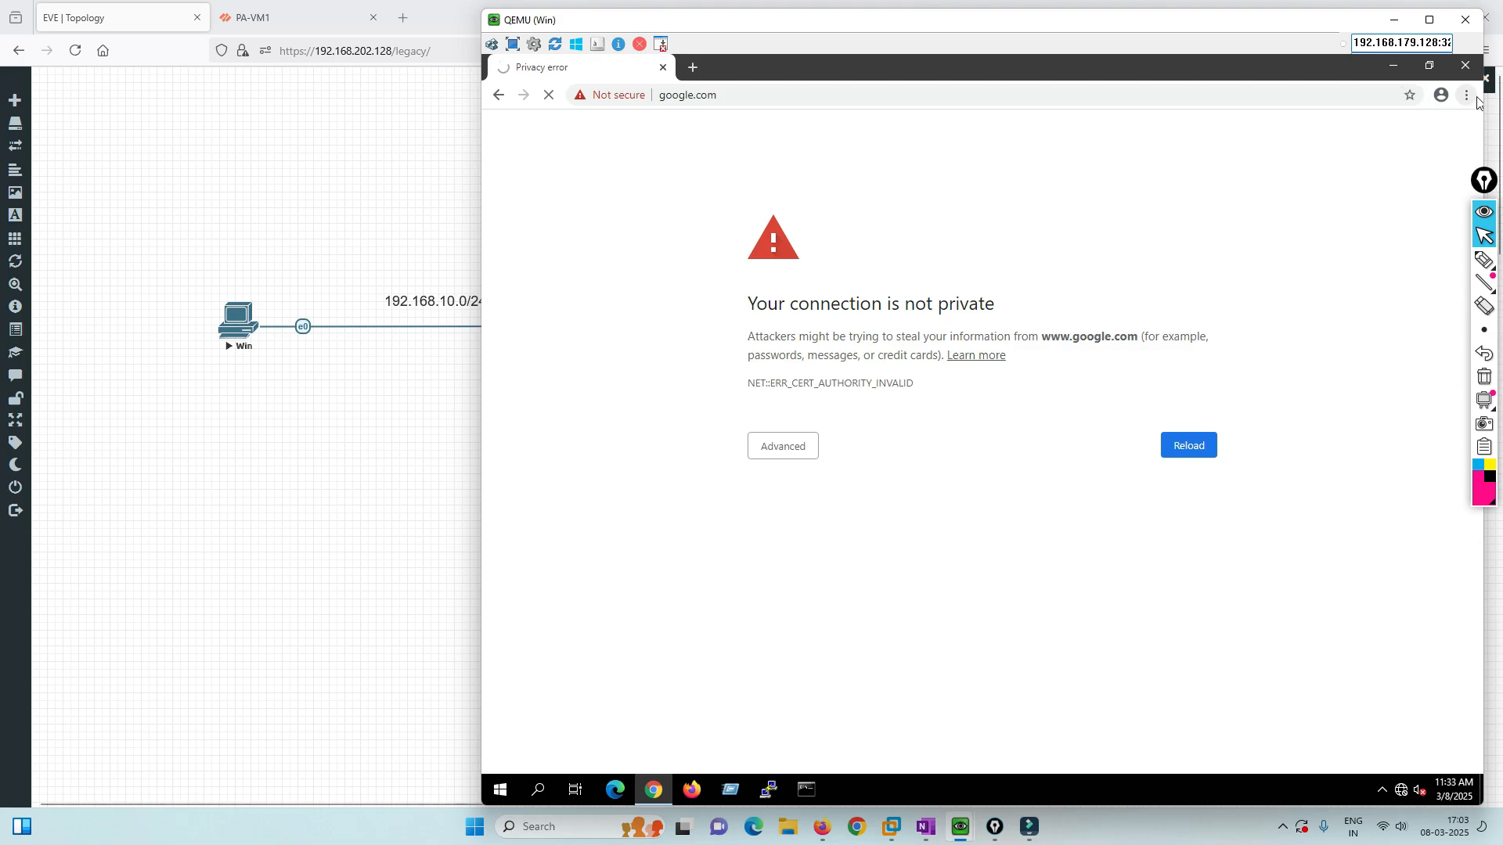
Search Chrome settings for 'cert' and browse the Trusted Root Certification Authorities in Manage certificates.
click(1467, 95)
click(1317, 362)
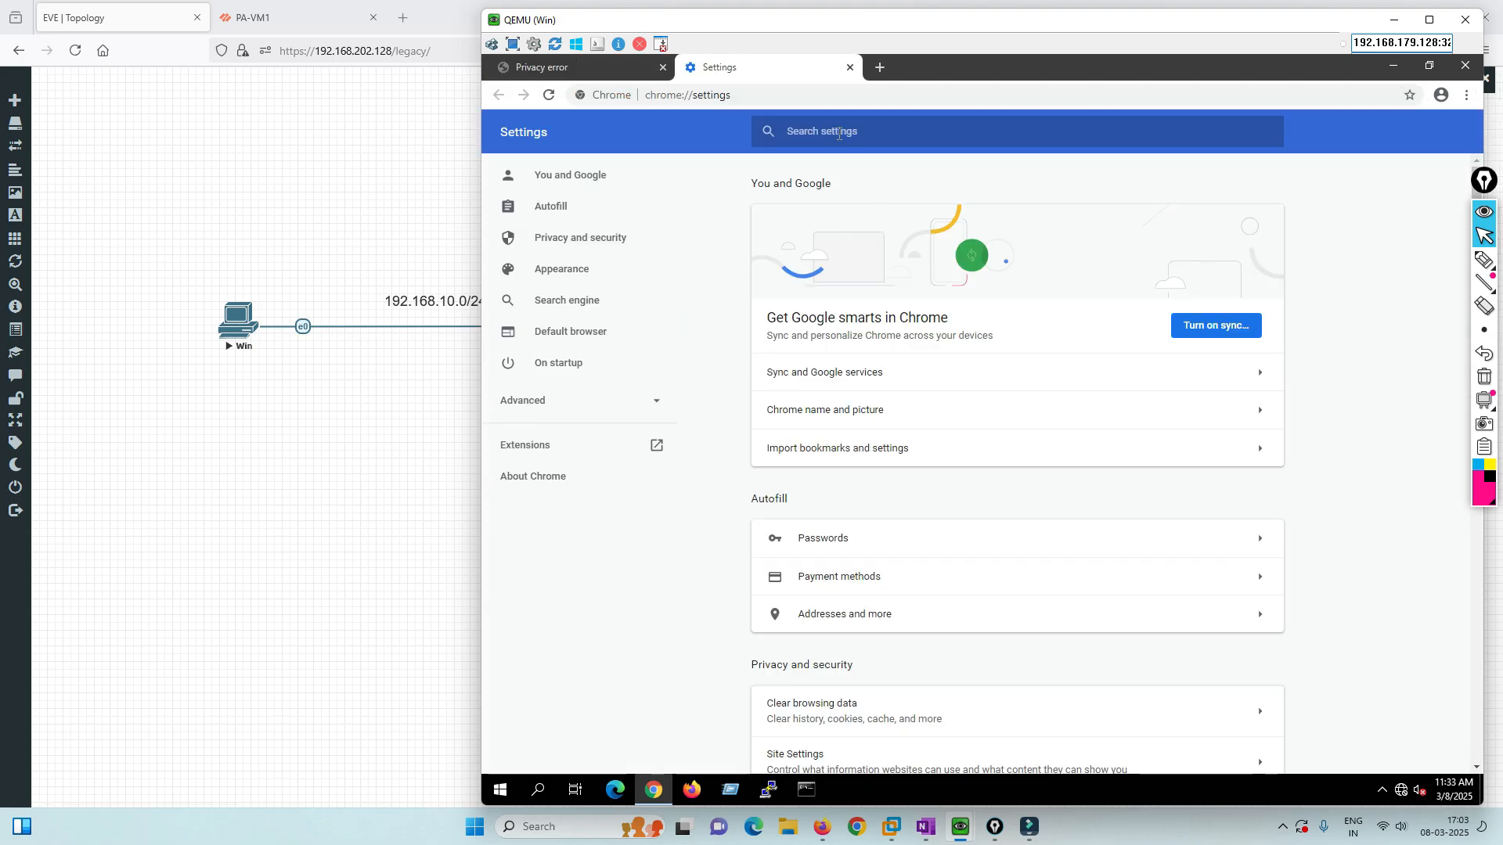
text(cert)
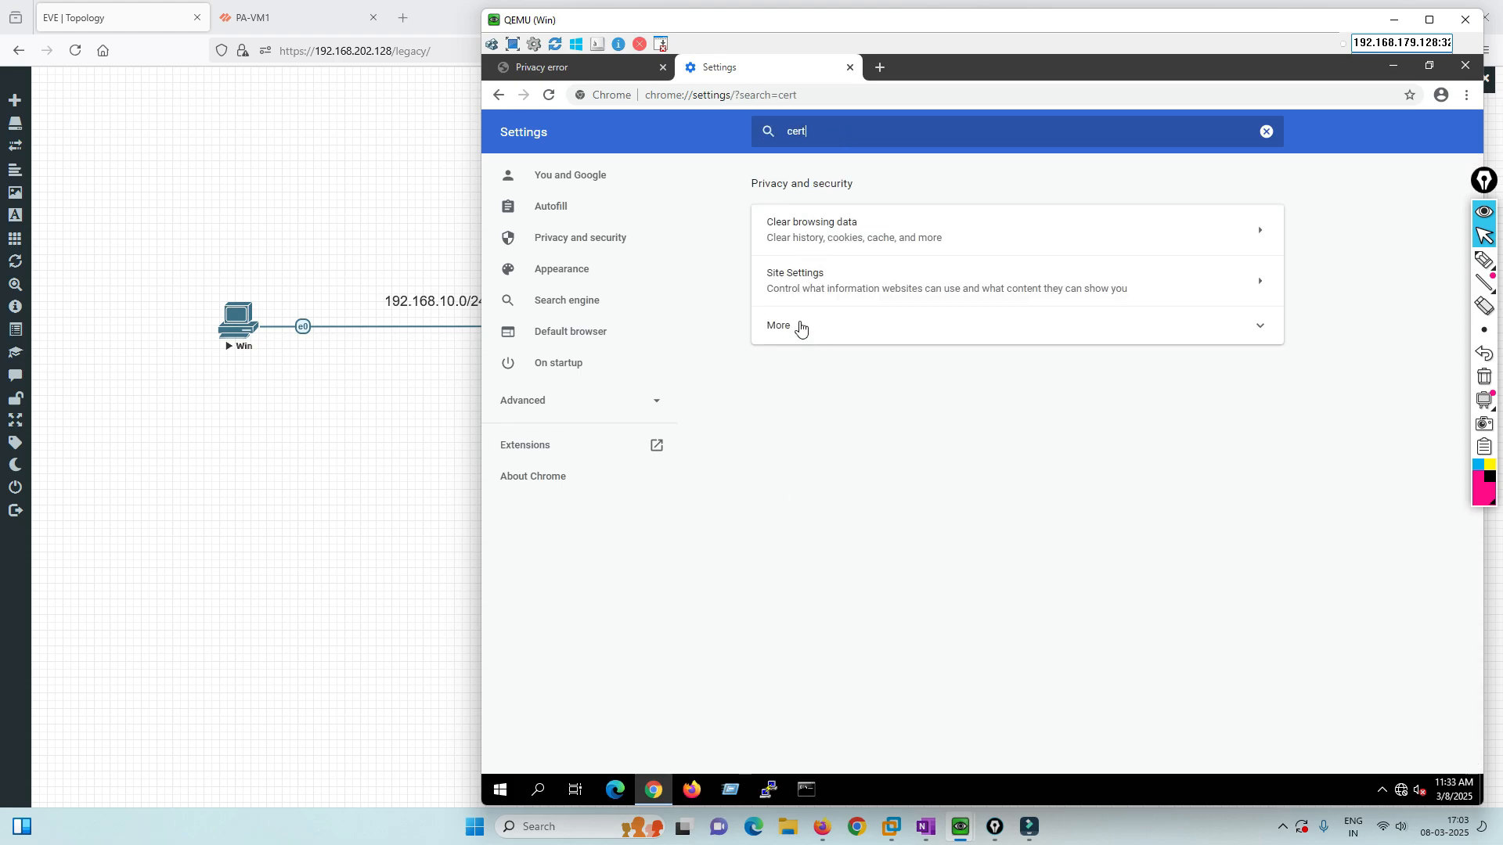
click(800, 326)
click(890, 701)
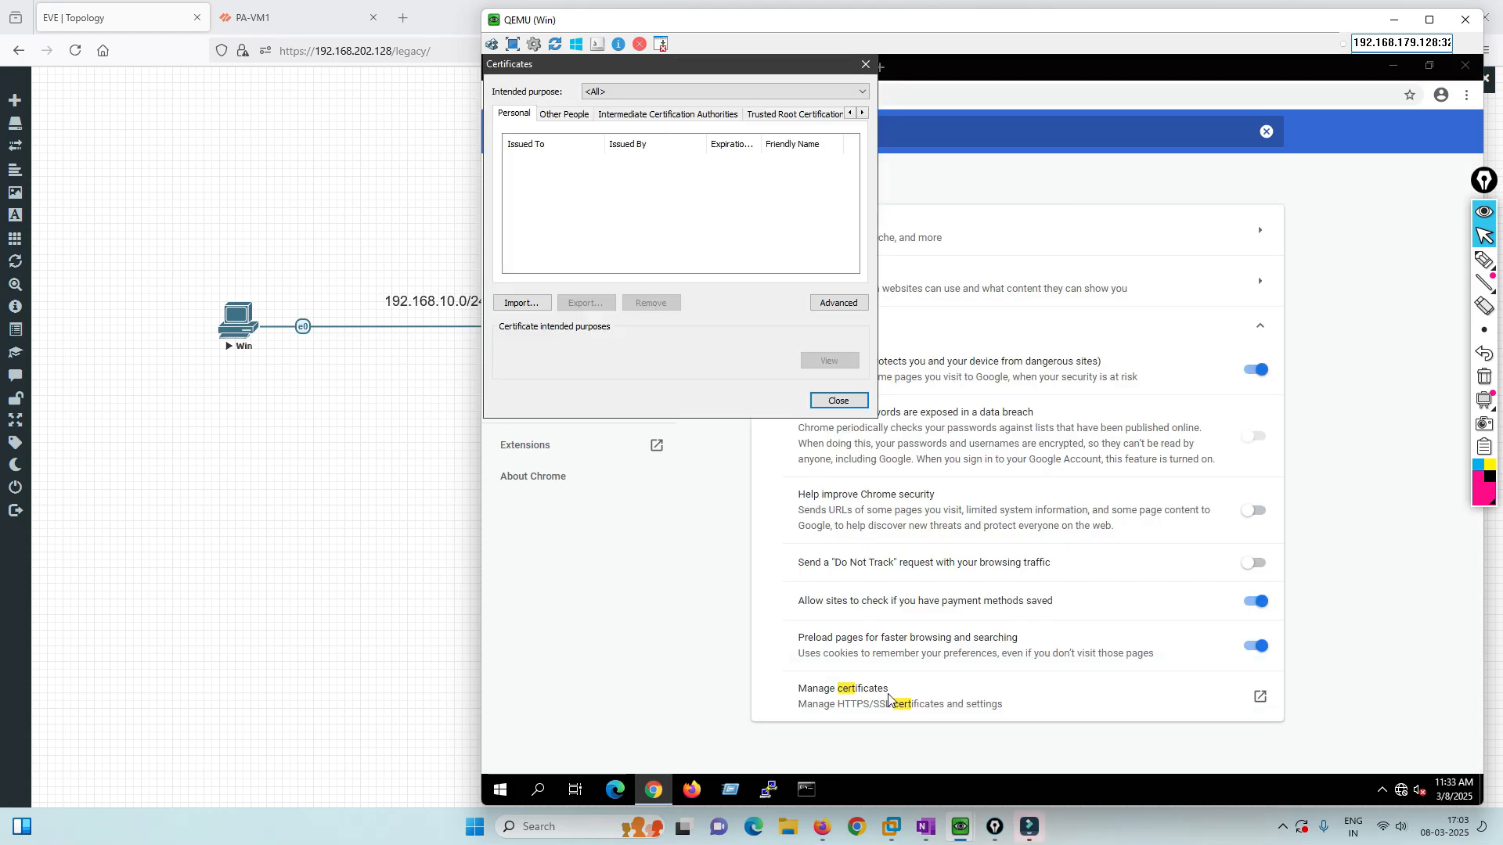
click(764, 114)
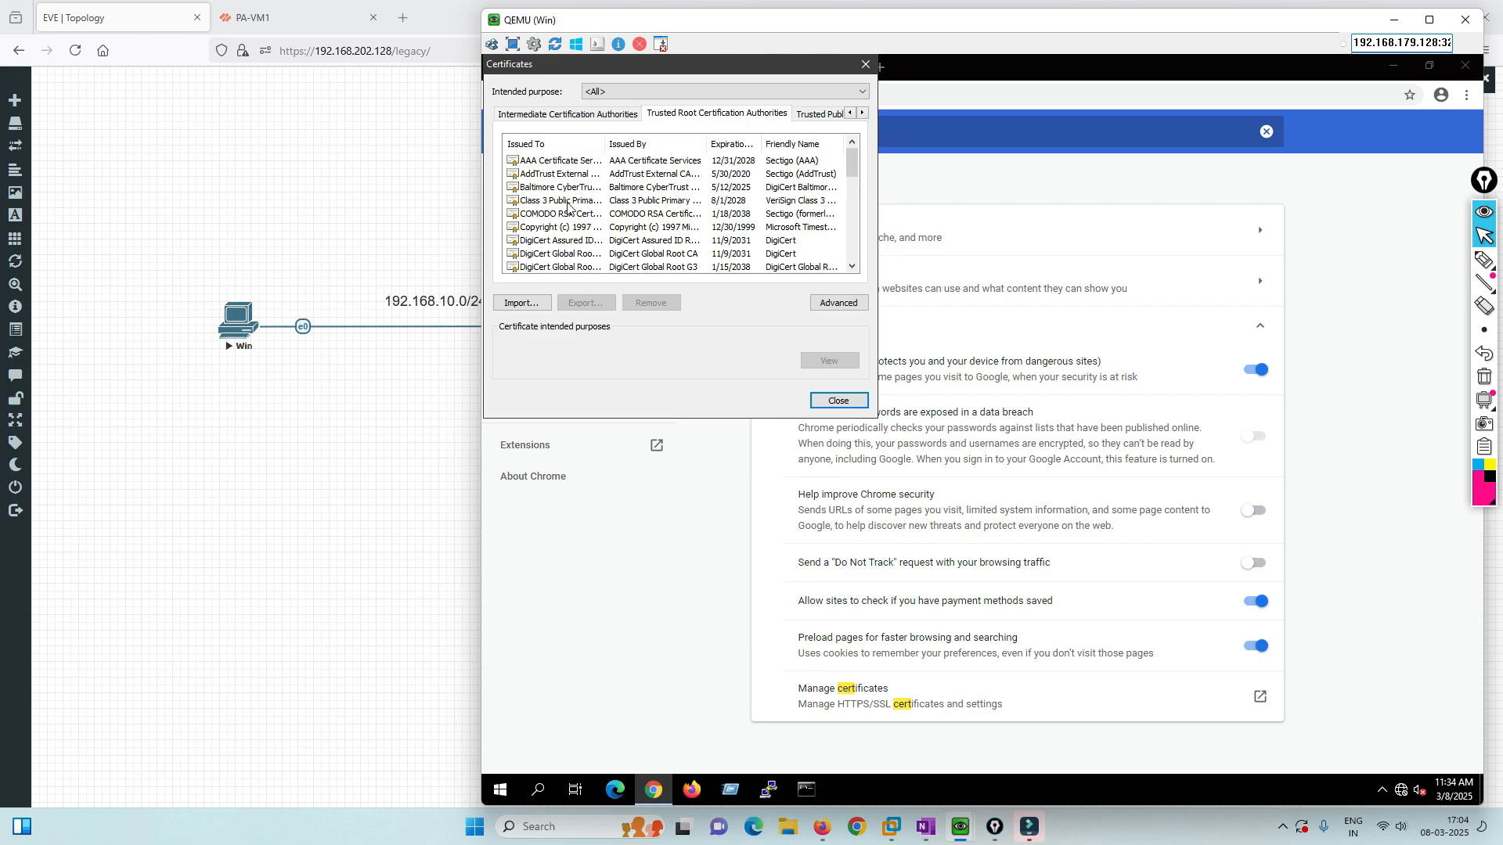
scroll(569, 219, down, 3)
scroll(568, 219, down, 2)
click(568, 216)
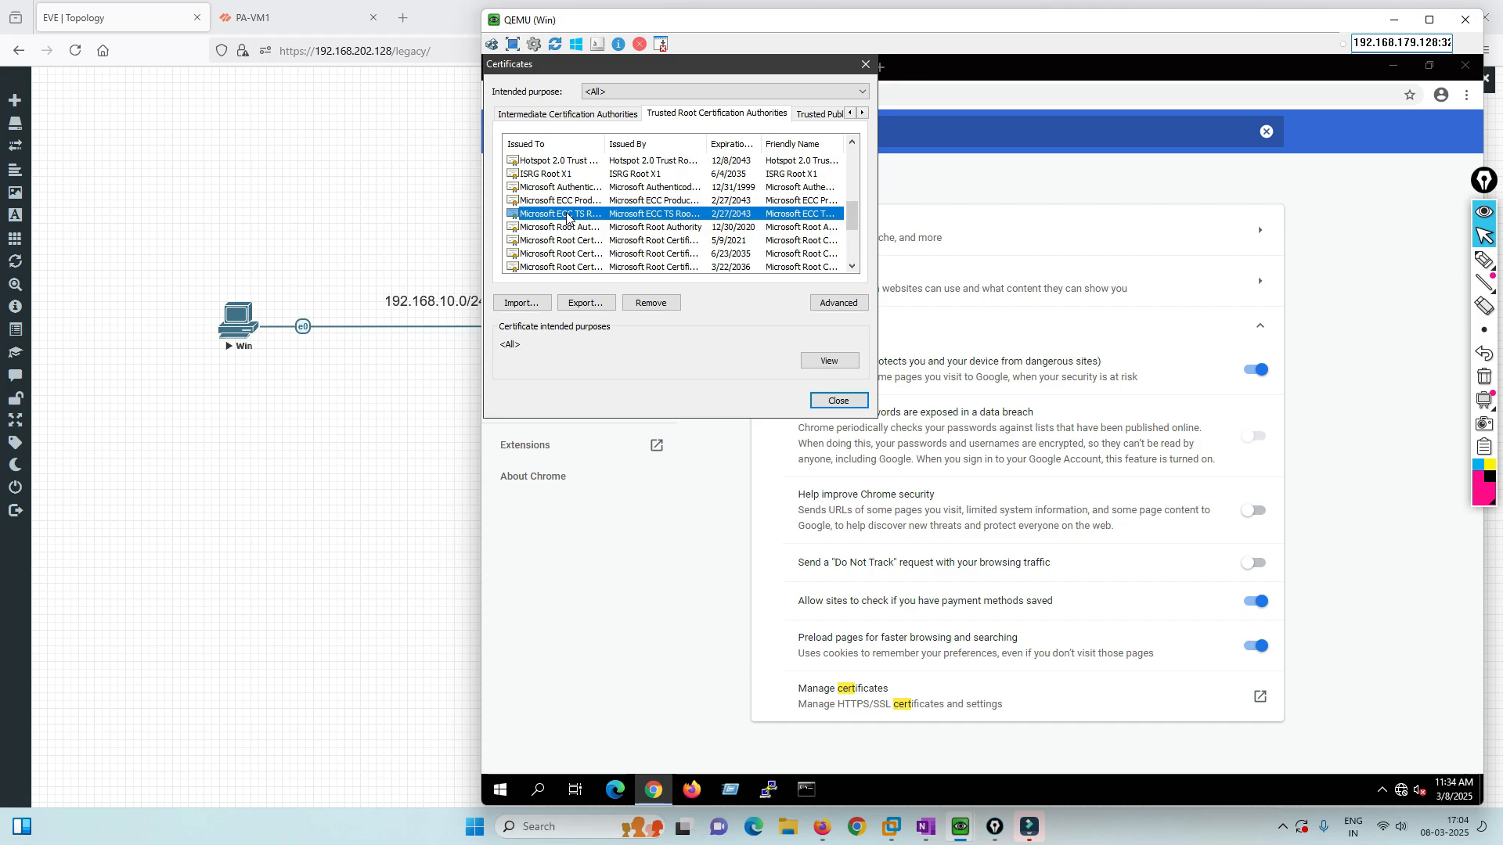
scroll(568, 216, up, 5)
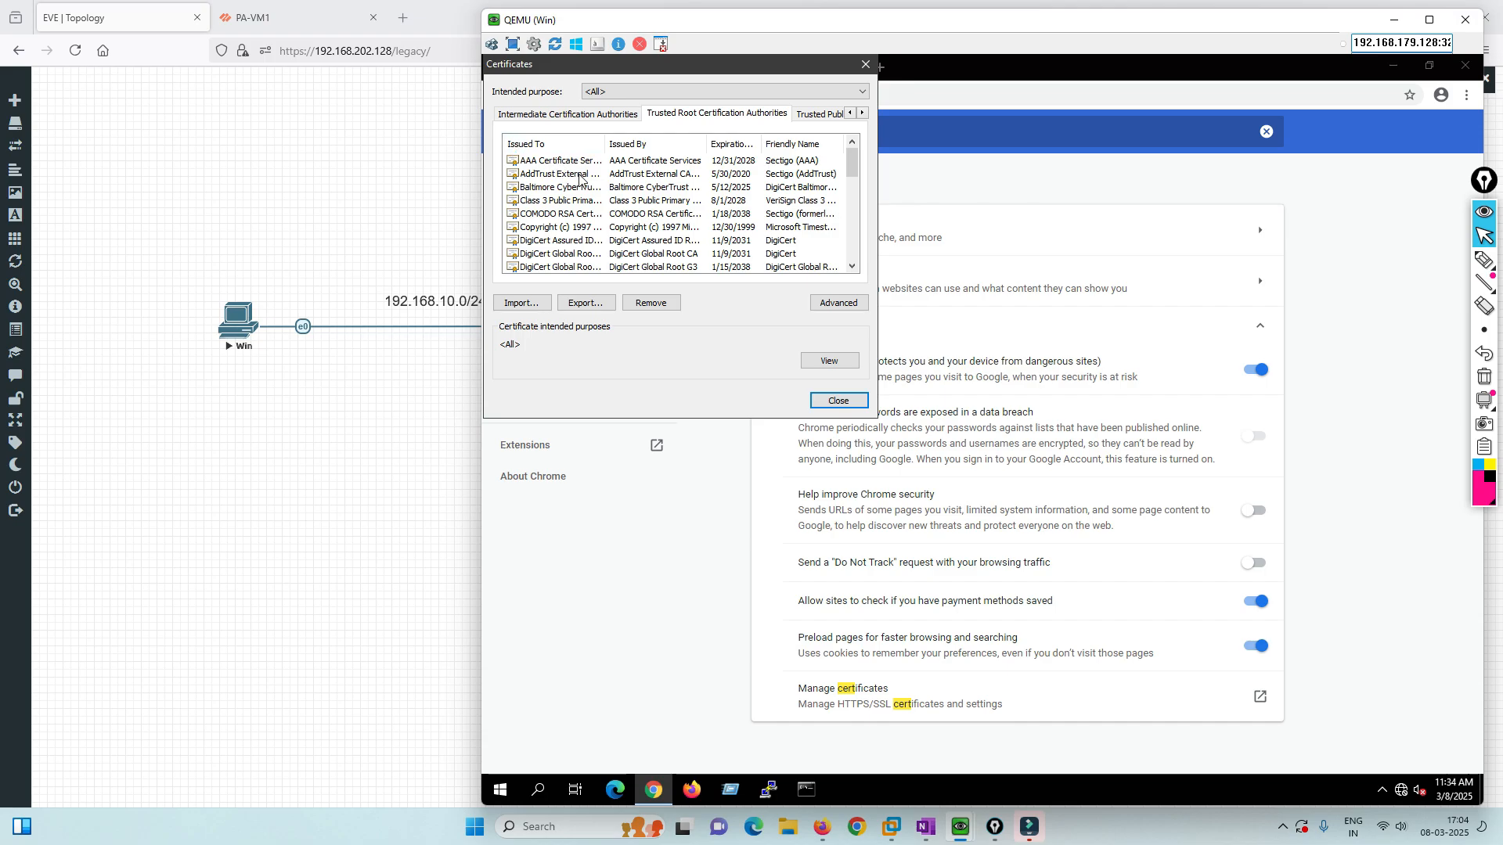
click(826, 400)
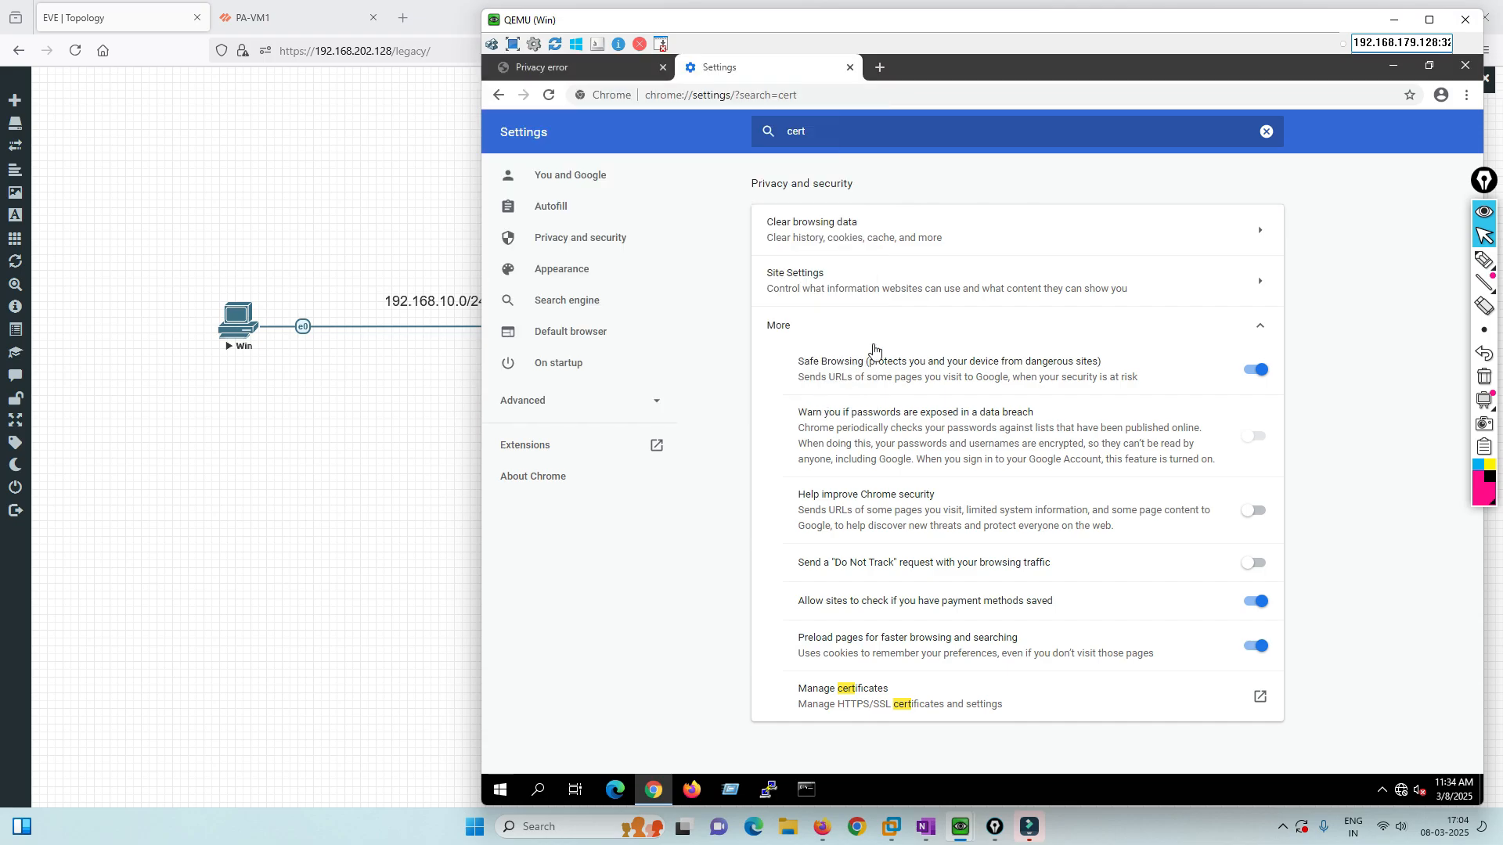
Return to the EVE lab topology and draw an arrow down from eth1/1.
click(1394, 20)
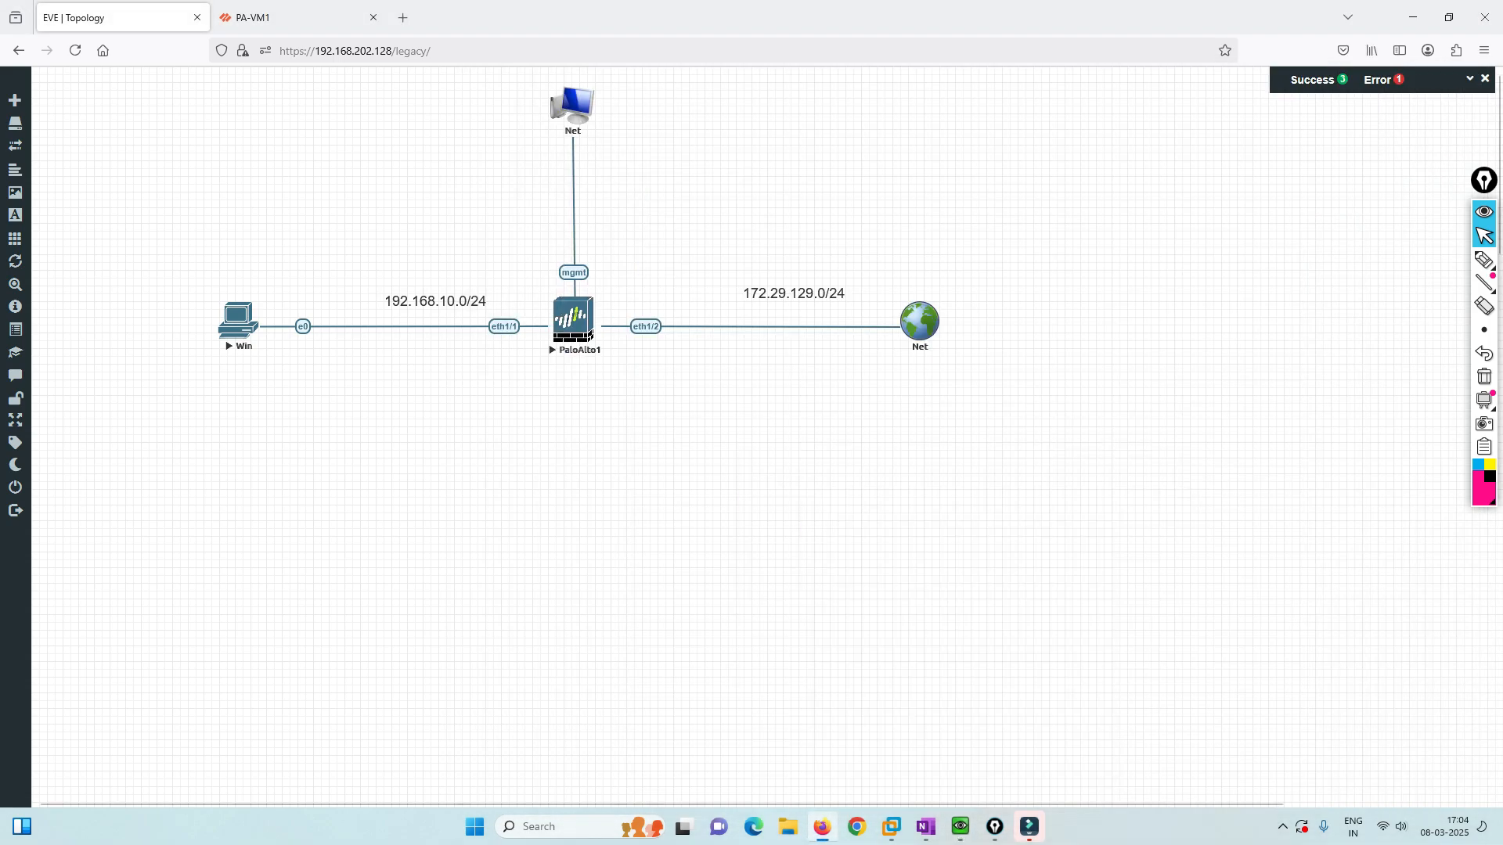
click(1483, 260)
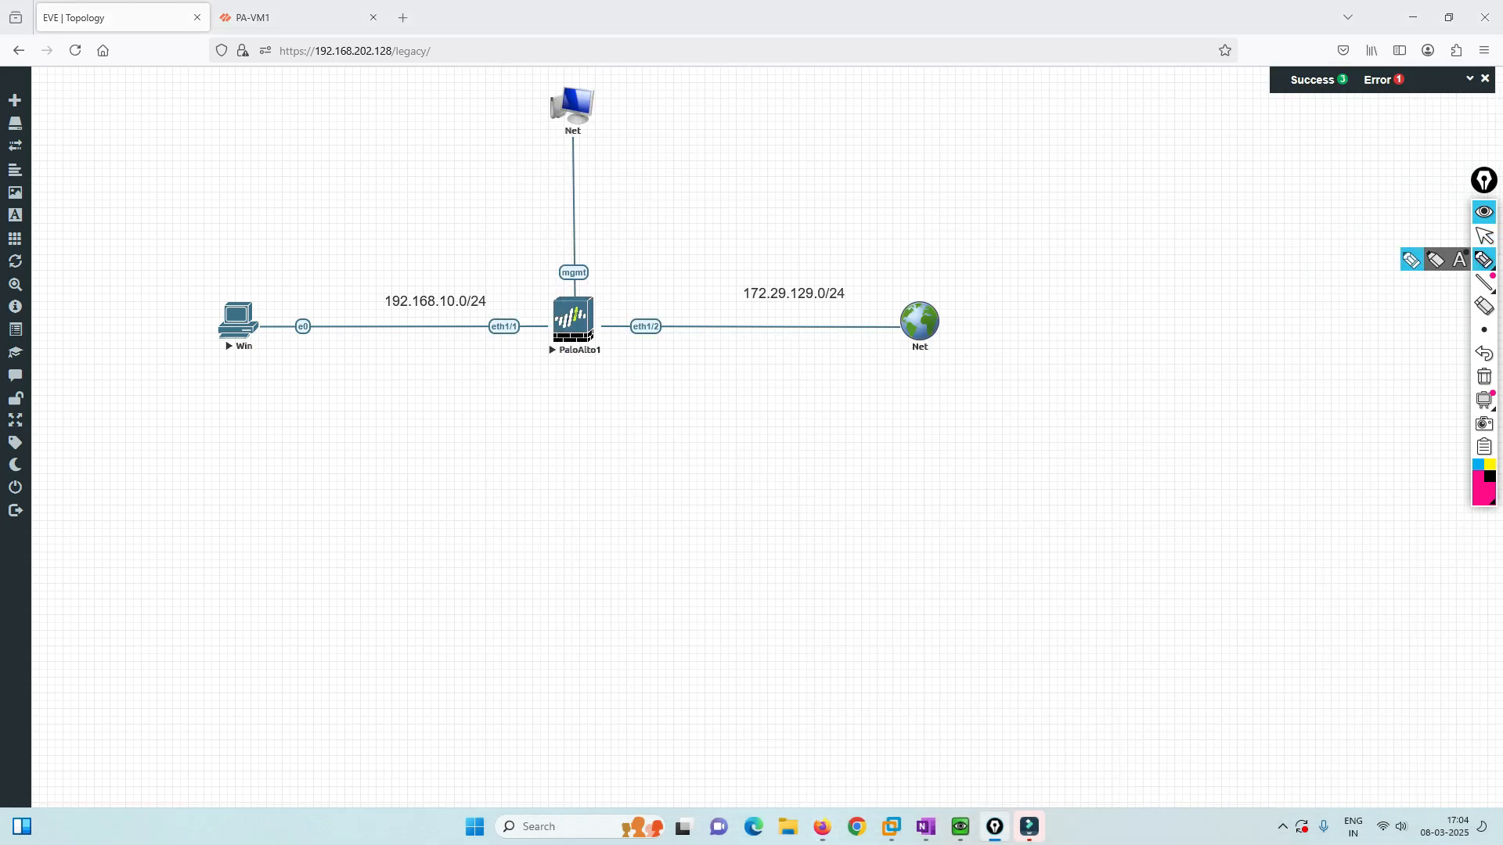
mouse_move(504, 341)
mouse_down()
mouse_move(492, 369)
mouse_move(513, 370)
mouse_move(496, 415)
mouse_move(508, 435)
mouse_up()
drag(515, 413, 519, 420)
mouse_move(527, 407)
mouse_down()
mouse_move(528, 430)
mouse_move(550, 411)
mouse_up()
mouse_move(562, 400)
mouse_down()
mouse_move(510, 462)
mouse_move(579, 391)
mouse_up()
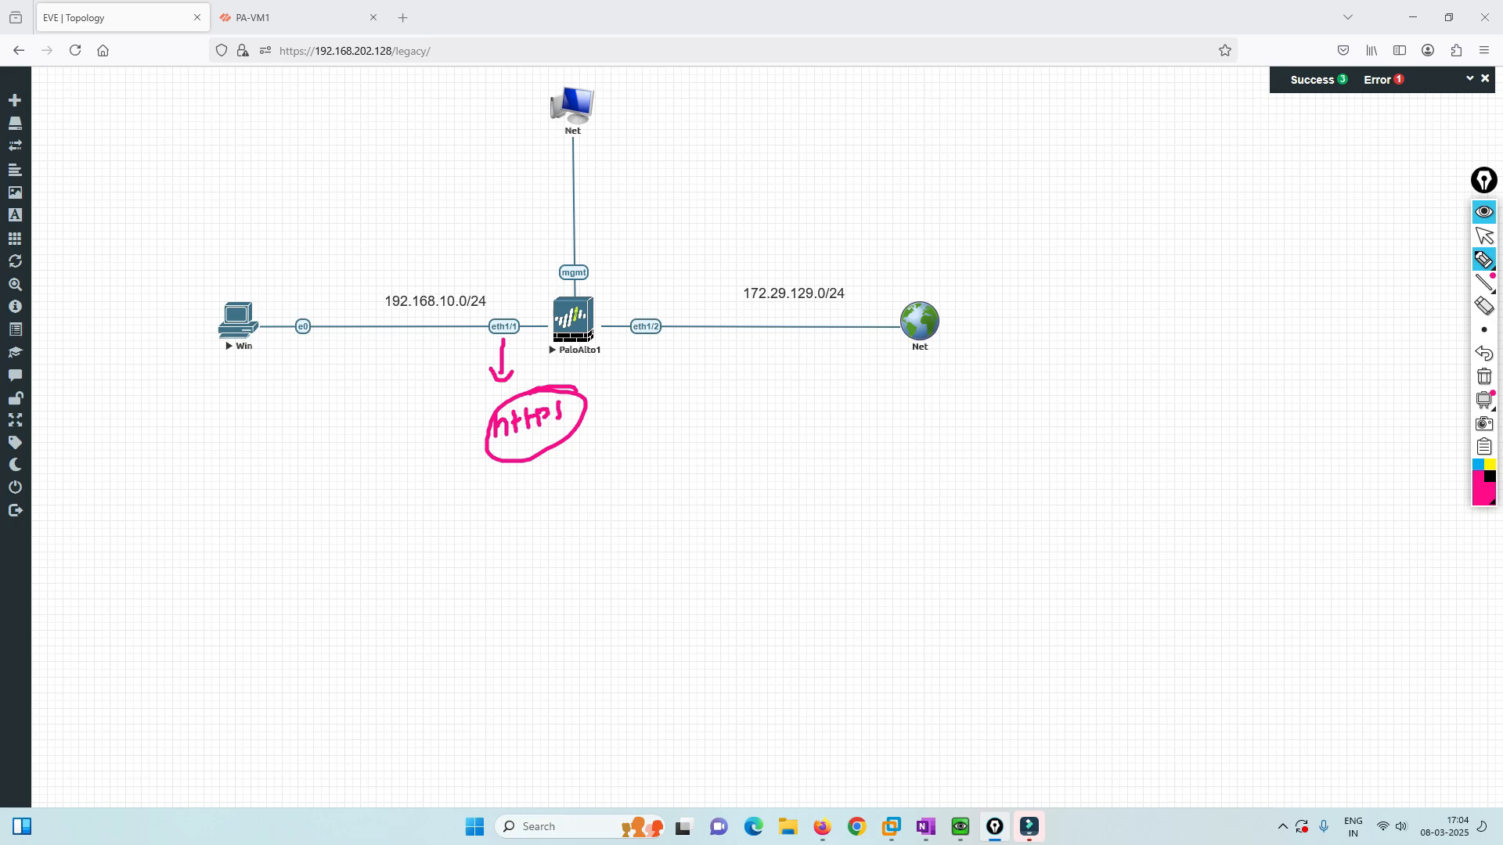
mouse_move(257, 322)
mouse_down()
mouse_move(466, 305)
mouse_move(523, 335)
mouse_move(441, 250)
mouse_move(249, 297)
mouse_up()
drag(238, 349, 238, 386)
mouse_move(230, 384)
mouse_down()
mouse_move(244, 382)
mouse_move(239, 418)
mouse_up()
drag(241, 403, 269, 385)
drag(268, 390, 280, 381)
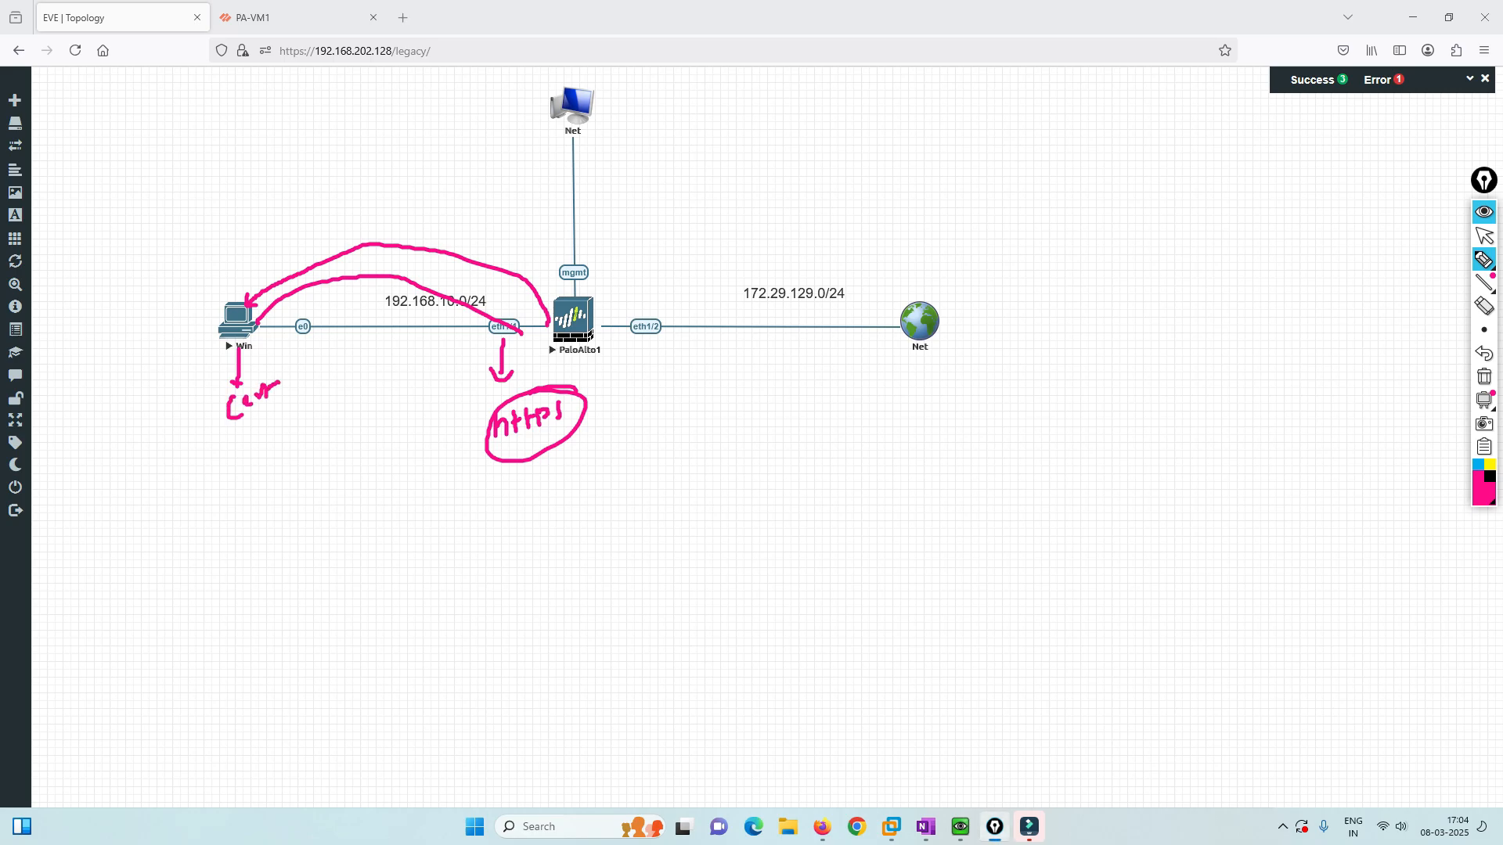
click(1484, 376)
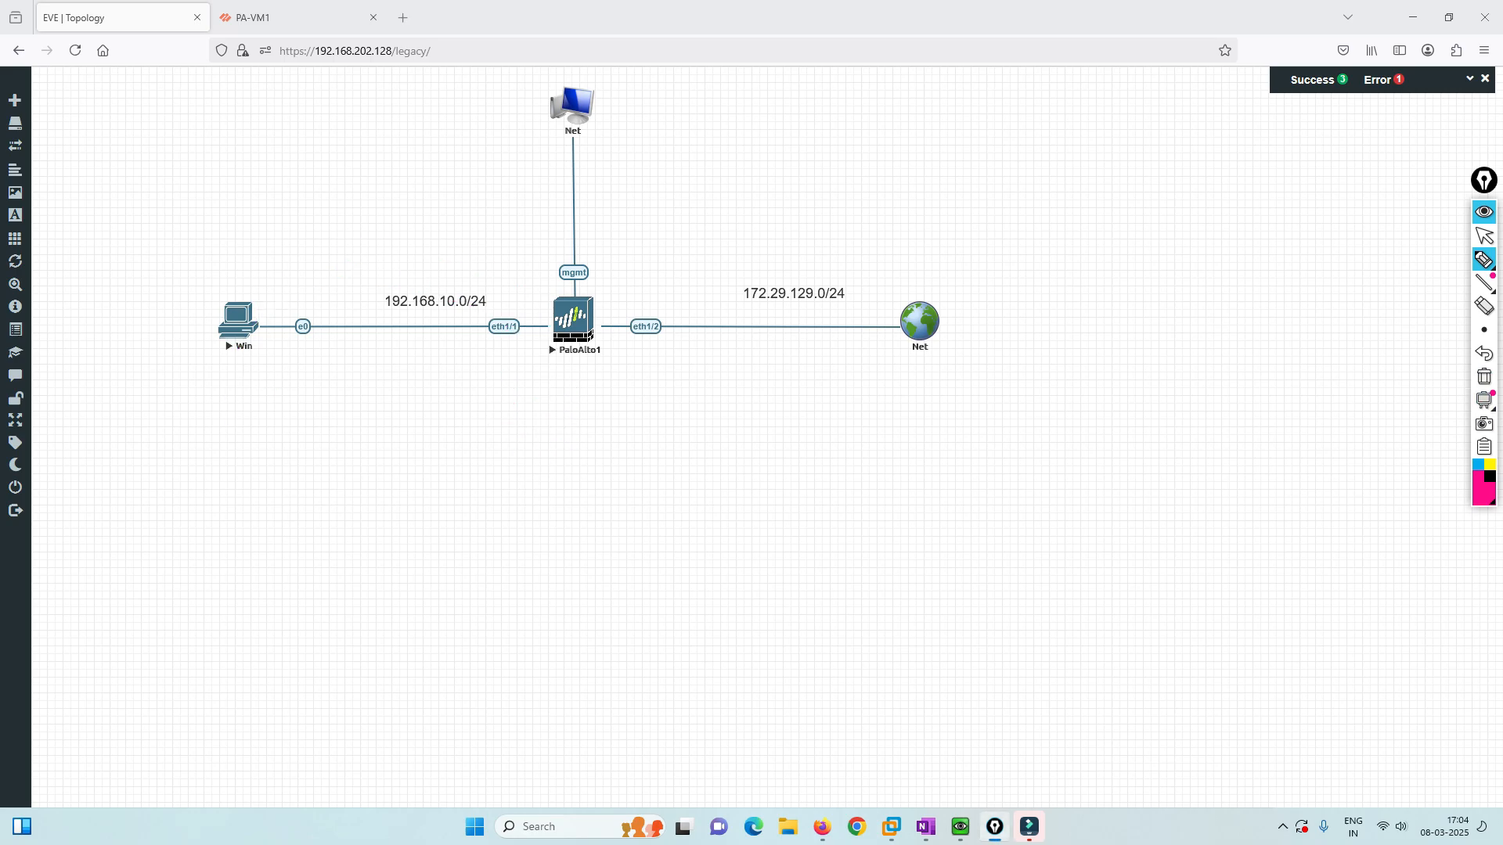
drag(557, 302, 342, 163)
mouse_move(270, 131)
mouse_down()
mouse_move(282, 176)
mouse_move(358, 161)
mouse_move(301, 142)
mouse_up()
drag(313, 124, 314, 150)
drag(311, 123, 314, 151)
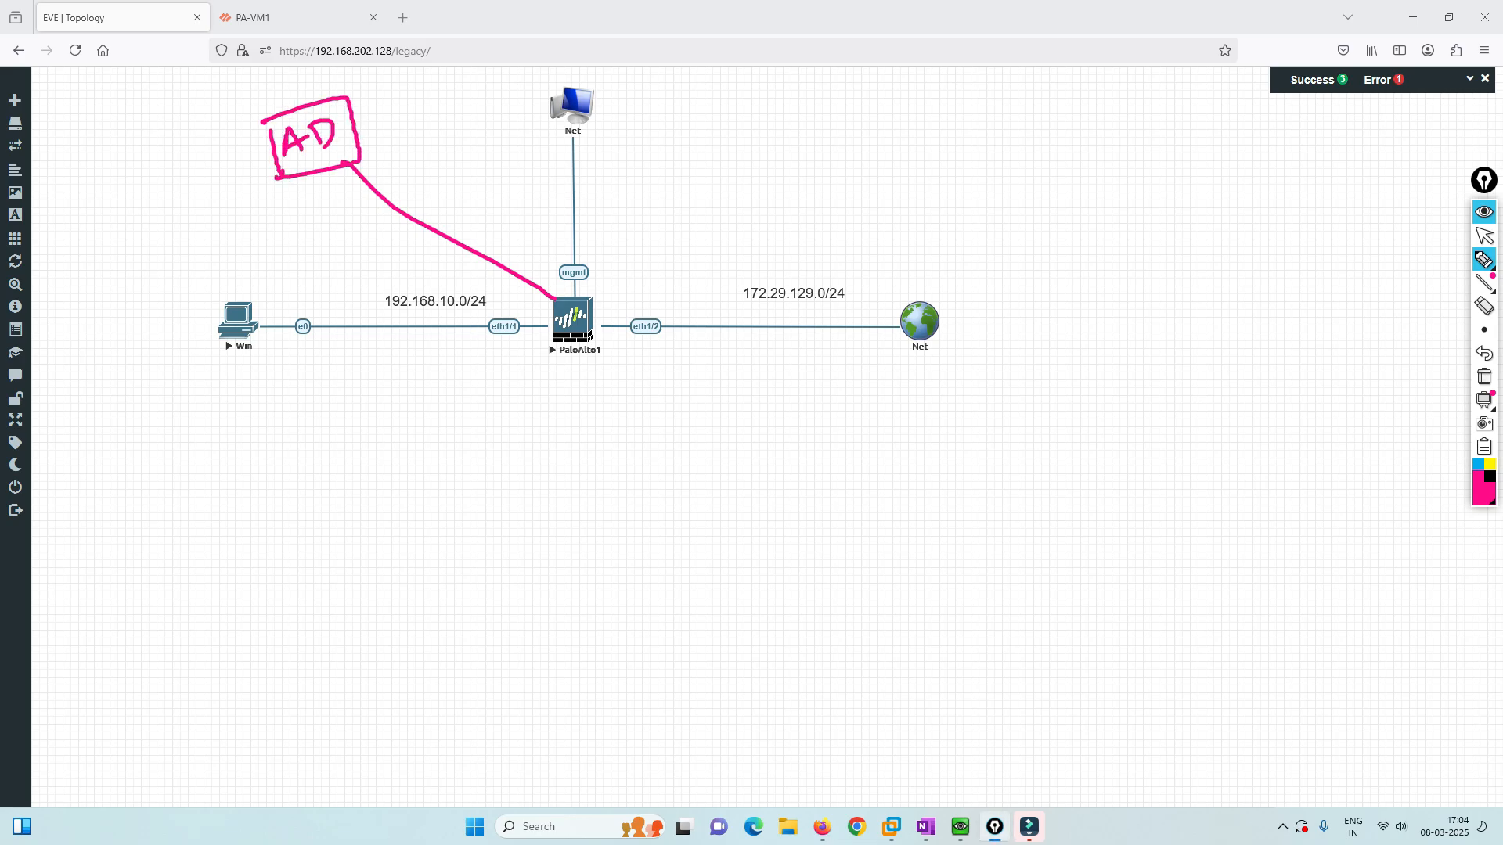
drag(565, 298, 573, 278)
drag(574, 277, 579, 292)
drag(559, 296, 396, 160)
mouse_move(397, 160)
mouse_down()
mouse_move(398, 176)
mouse_move(415, 166)
mouse_move(396, 156)
mouse_move(407, 108)
mouse_move(350, 142)
mouse_up()
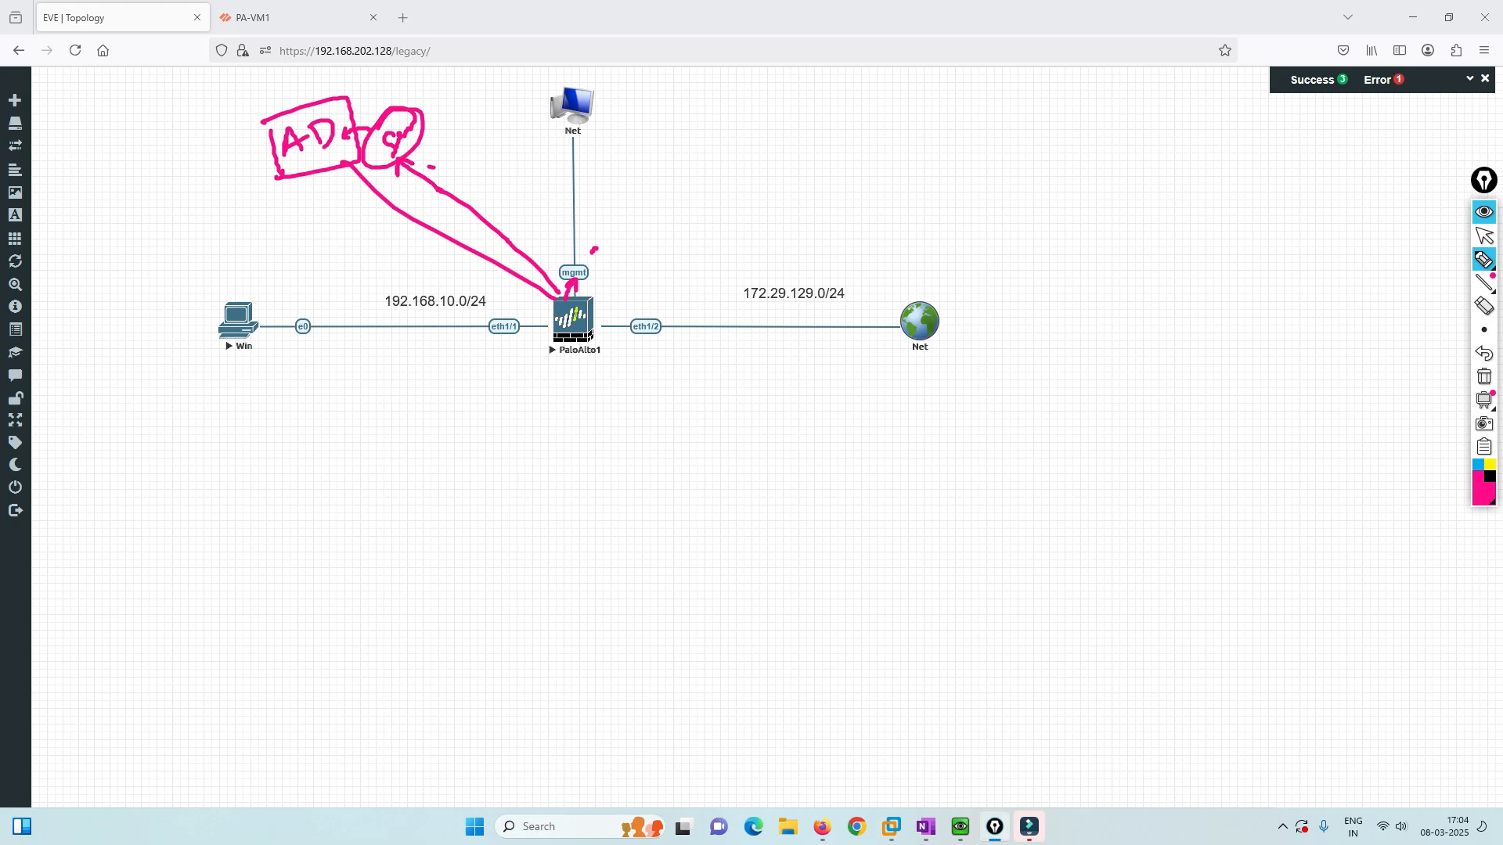
mouse_move(279, 174)
mouse_down()
mouse_move(229, 247)
mouse_move(235, 304)
mouse_up()
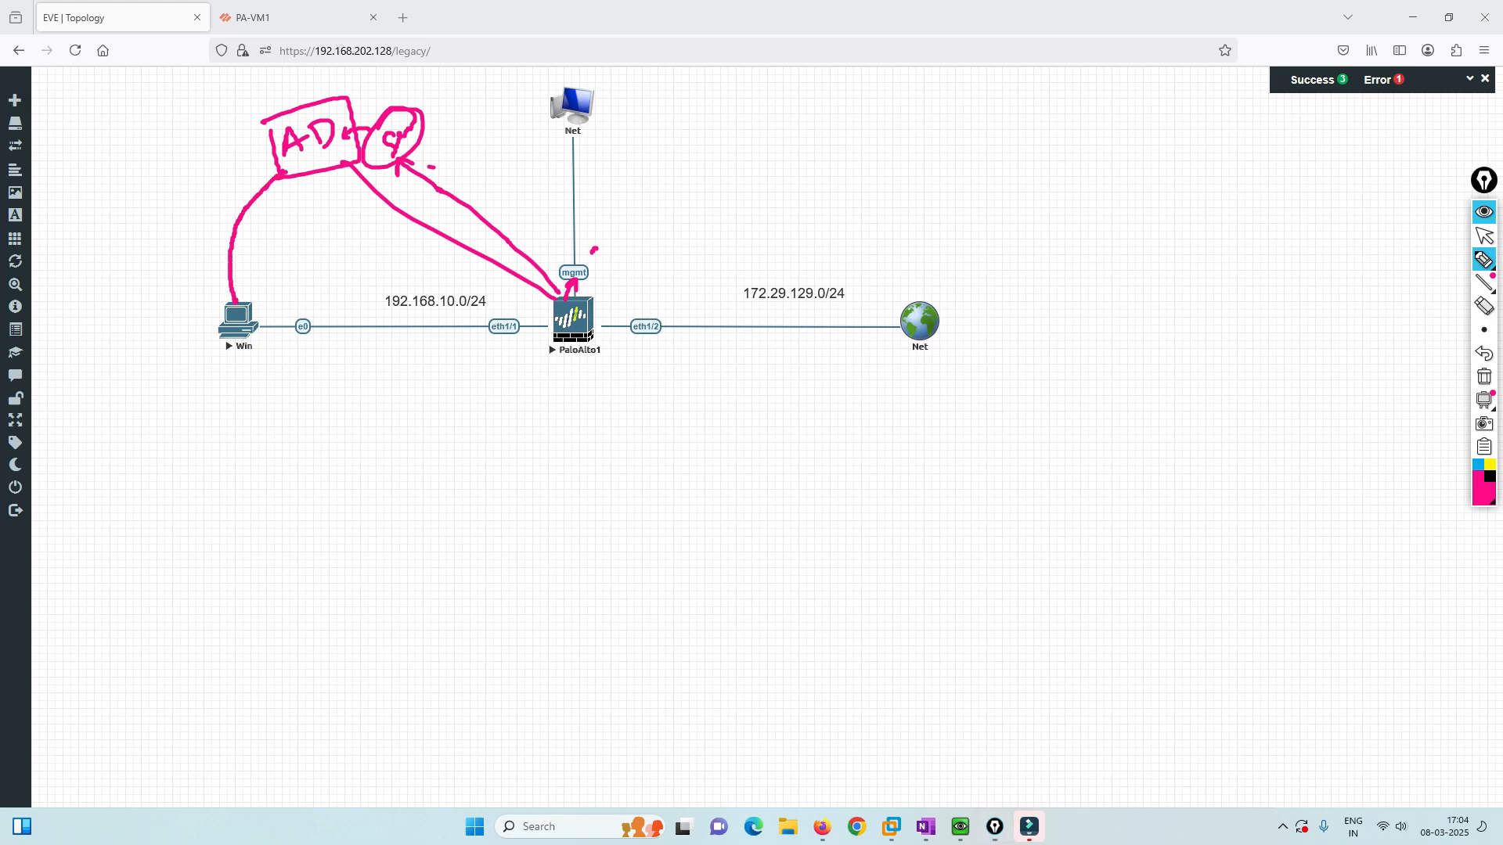
drag(270, 151, 137, 212)
drag(268, 129, 90, 153)
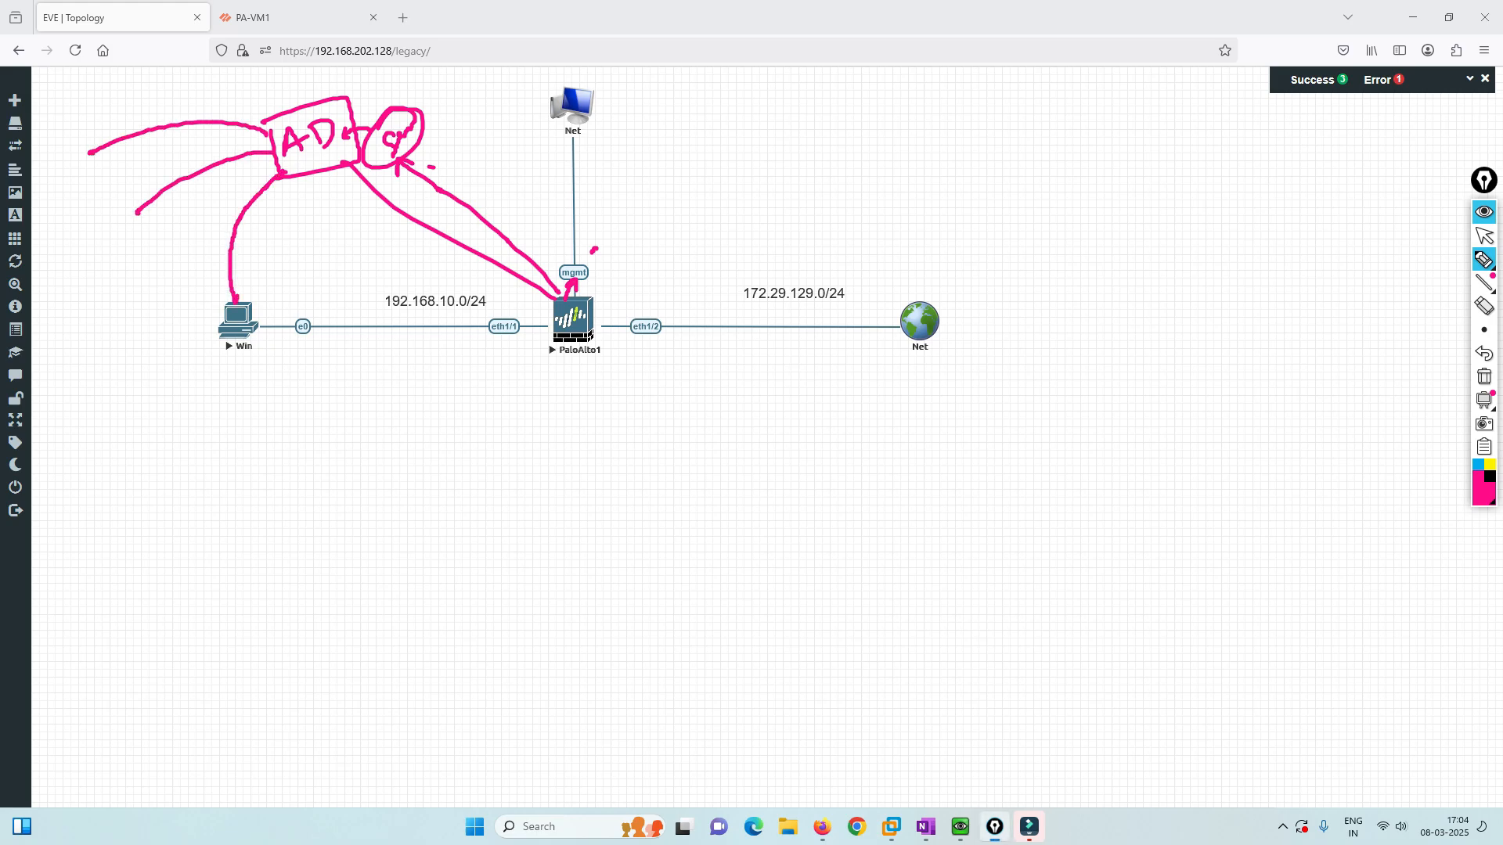
drag(264, 120, 64, 120)
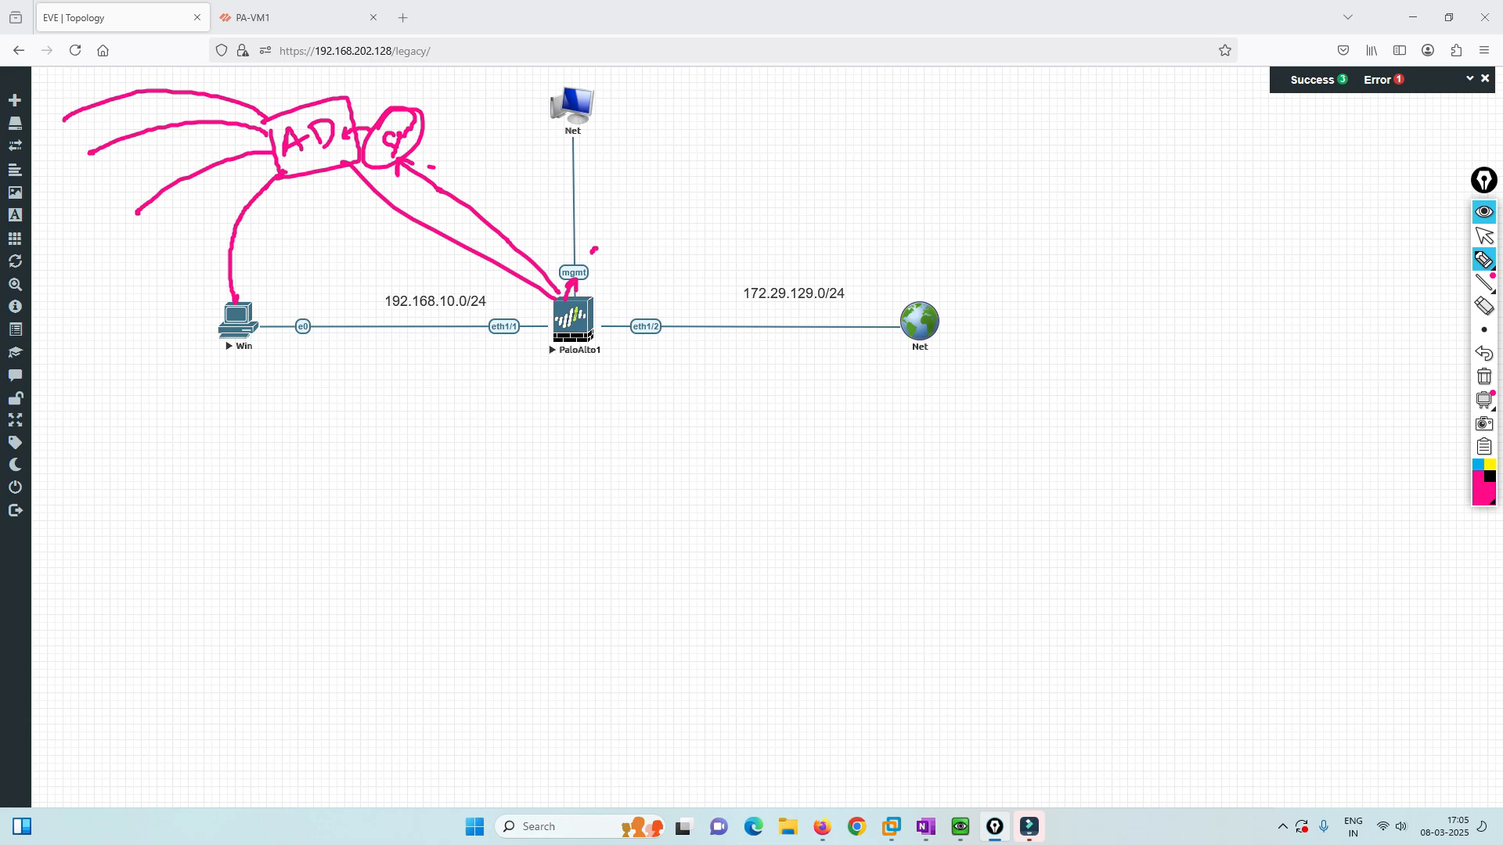
mouse_move(35, 131)
mouse_down()
mouse_move(50, 121)
mouse_move(35, 137)
mouse_up()
mouse_move(552, 319)
mouse_down()
mouse_move(383, 272)
mouse_move(252, 297)
mouse_move(266, 293)
mouse_up()
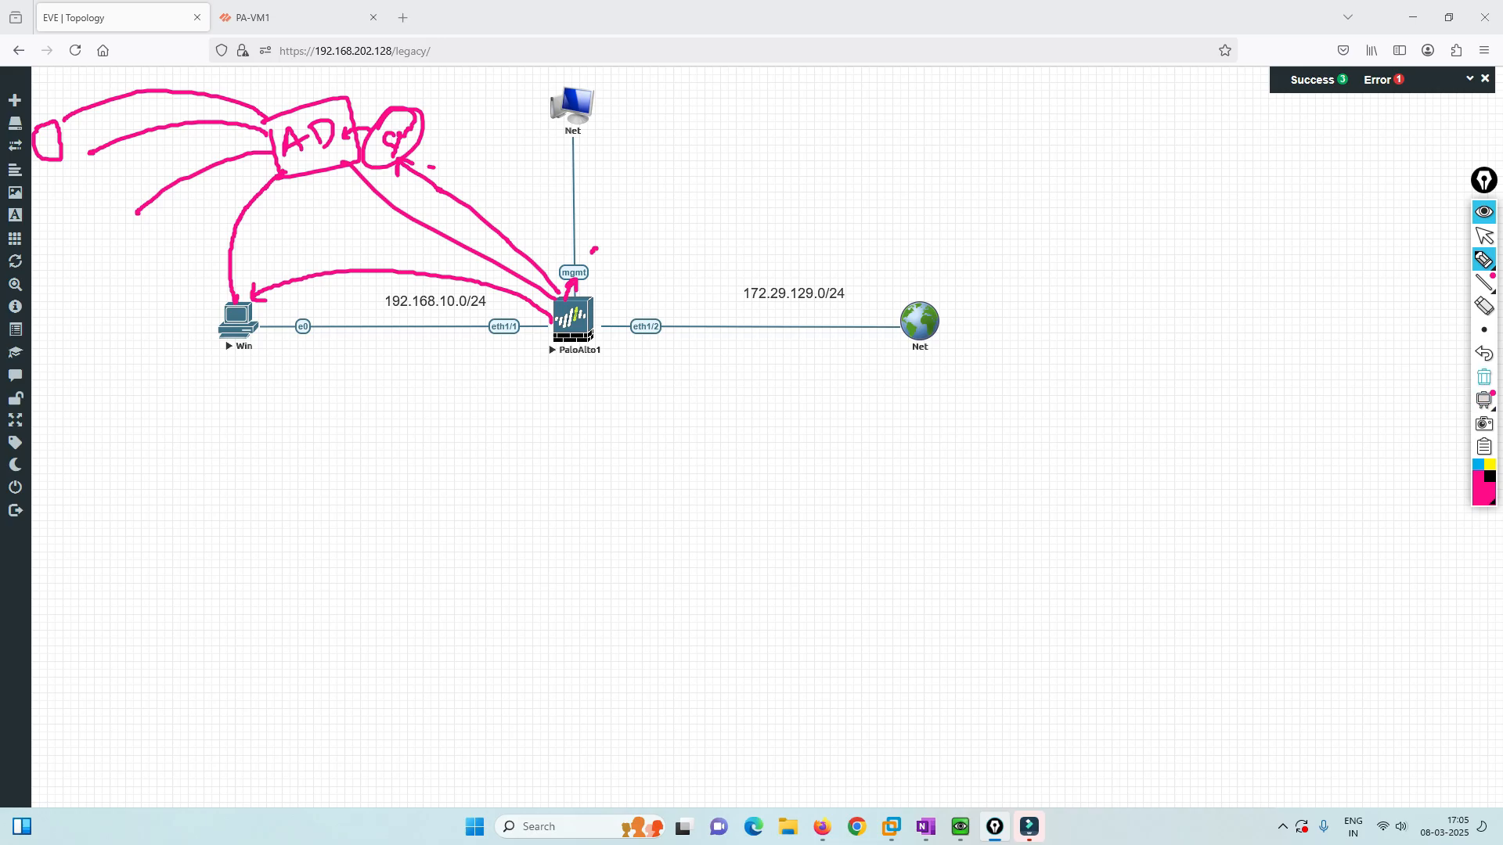
click(1484, 377)
On the PA-VM1 firewall, open the settings of interface ethernet1/1.
click(1484, 235)
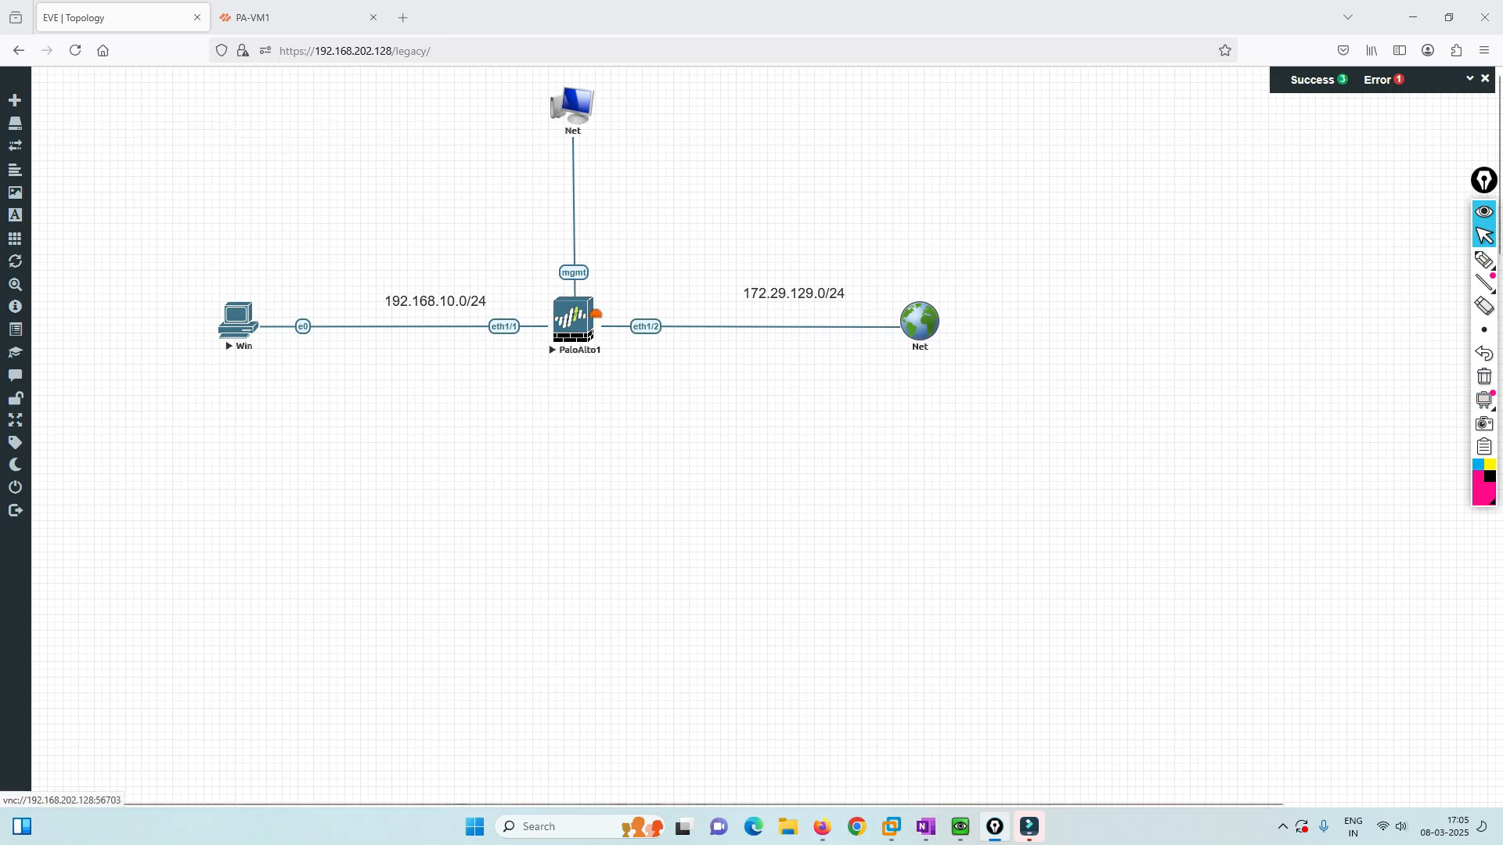
click(290, 17)
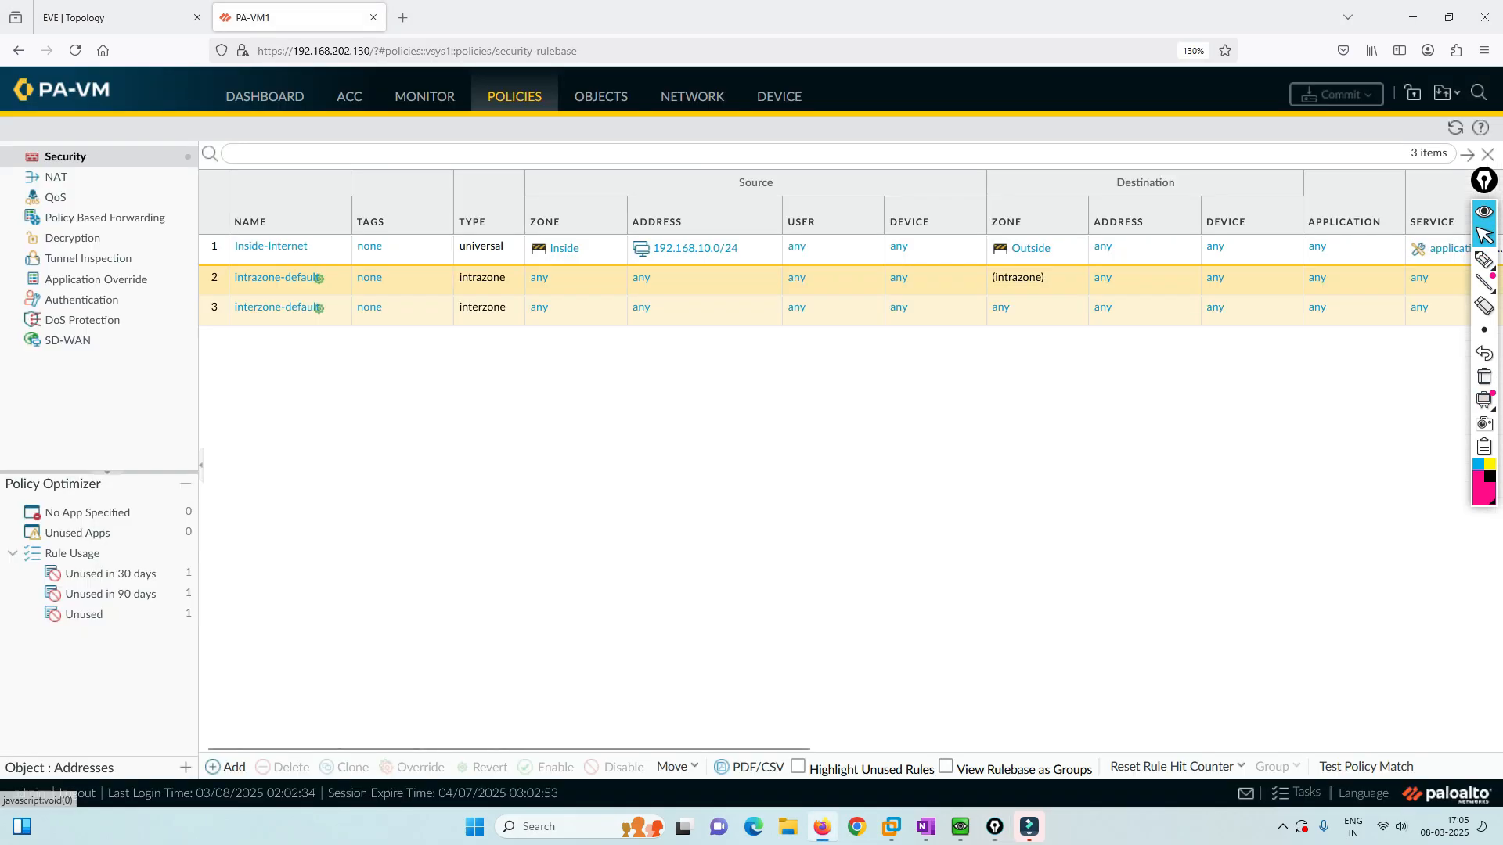
click(692, 95)
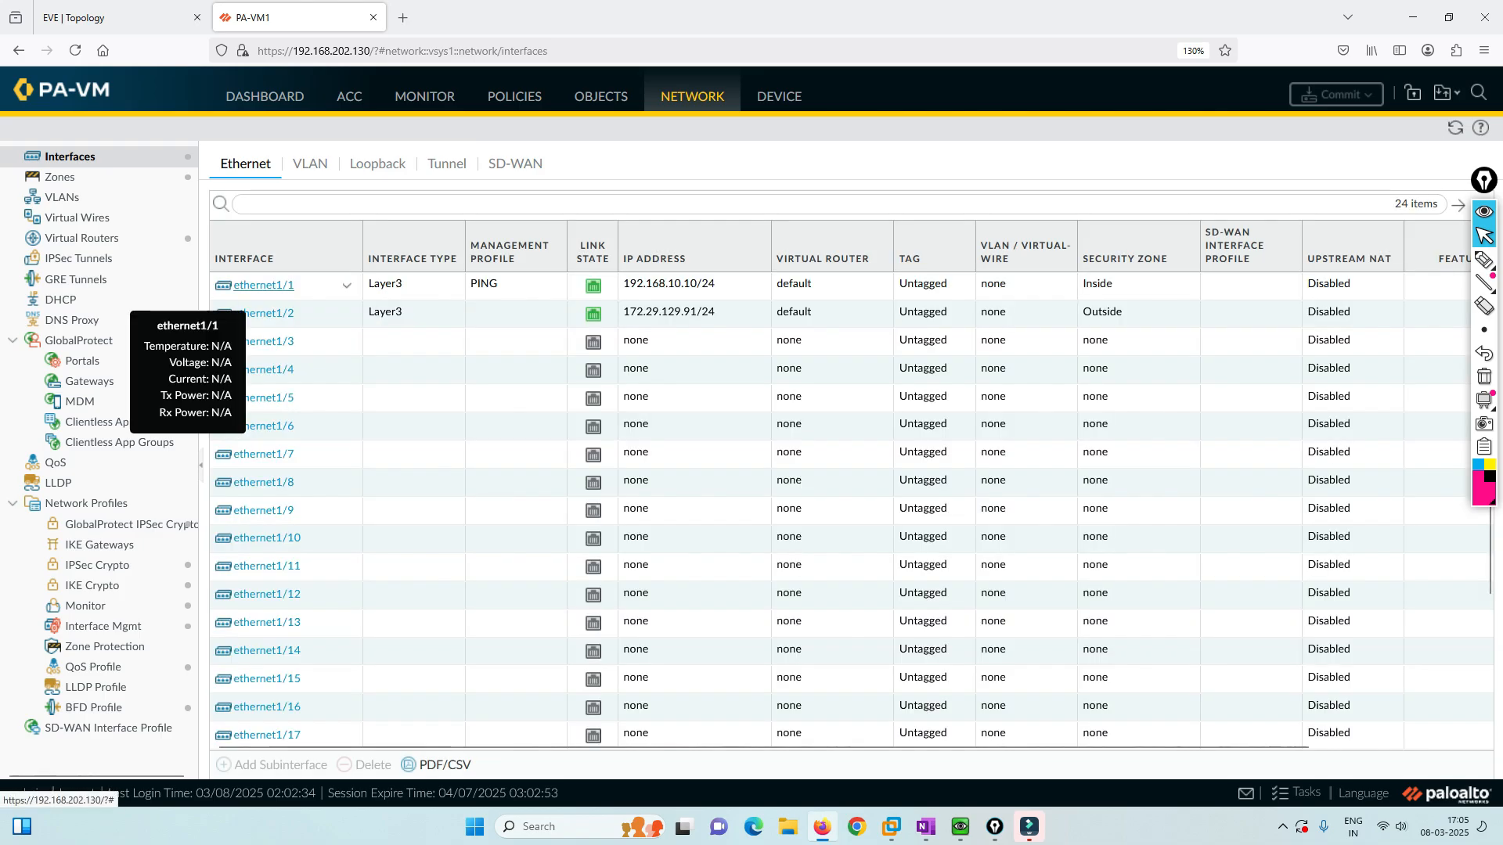
click(329, 285)
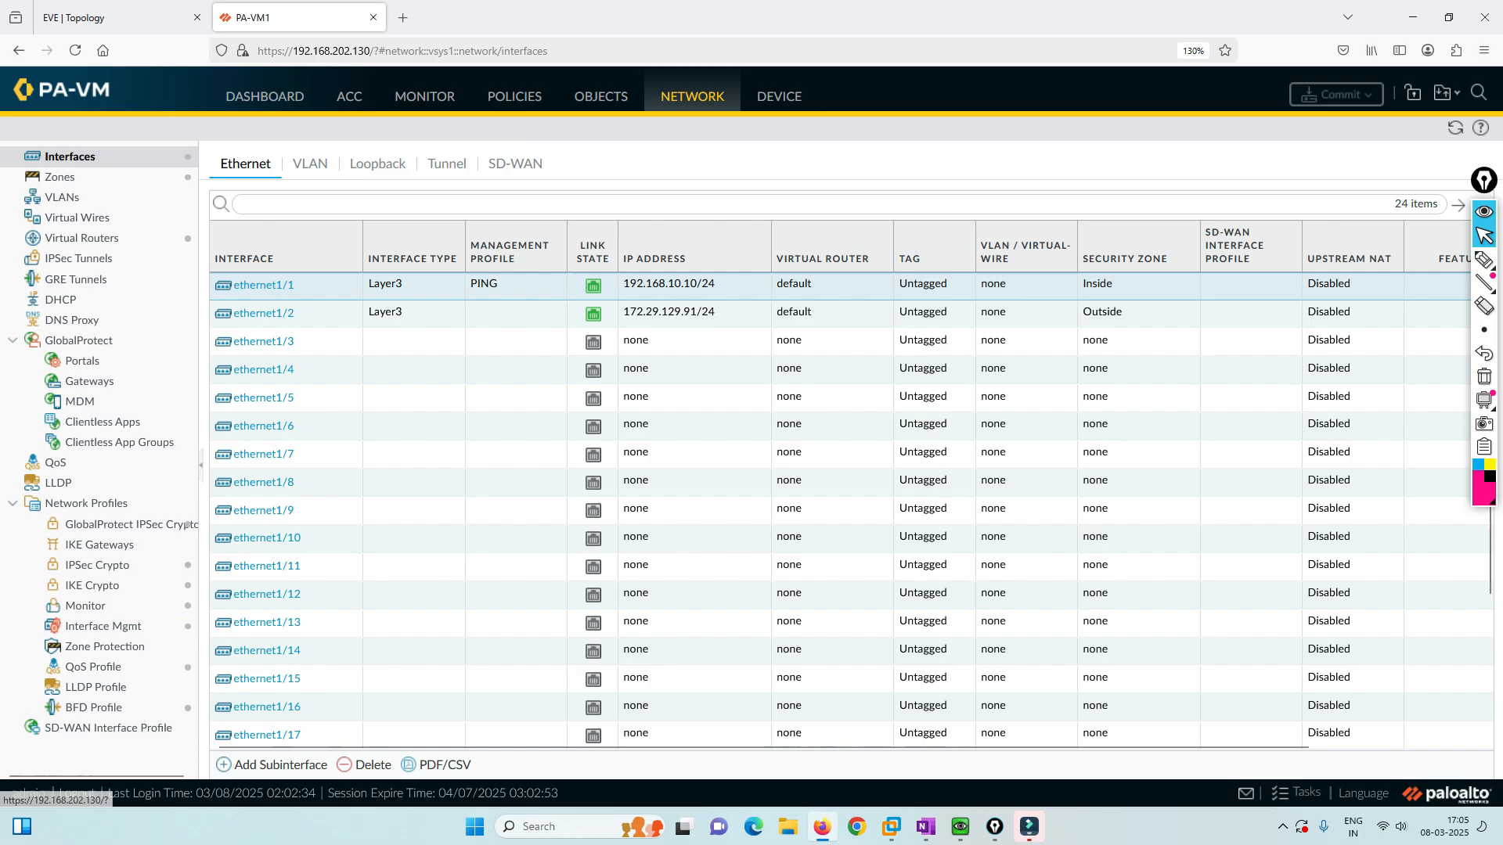
click(264, 285)
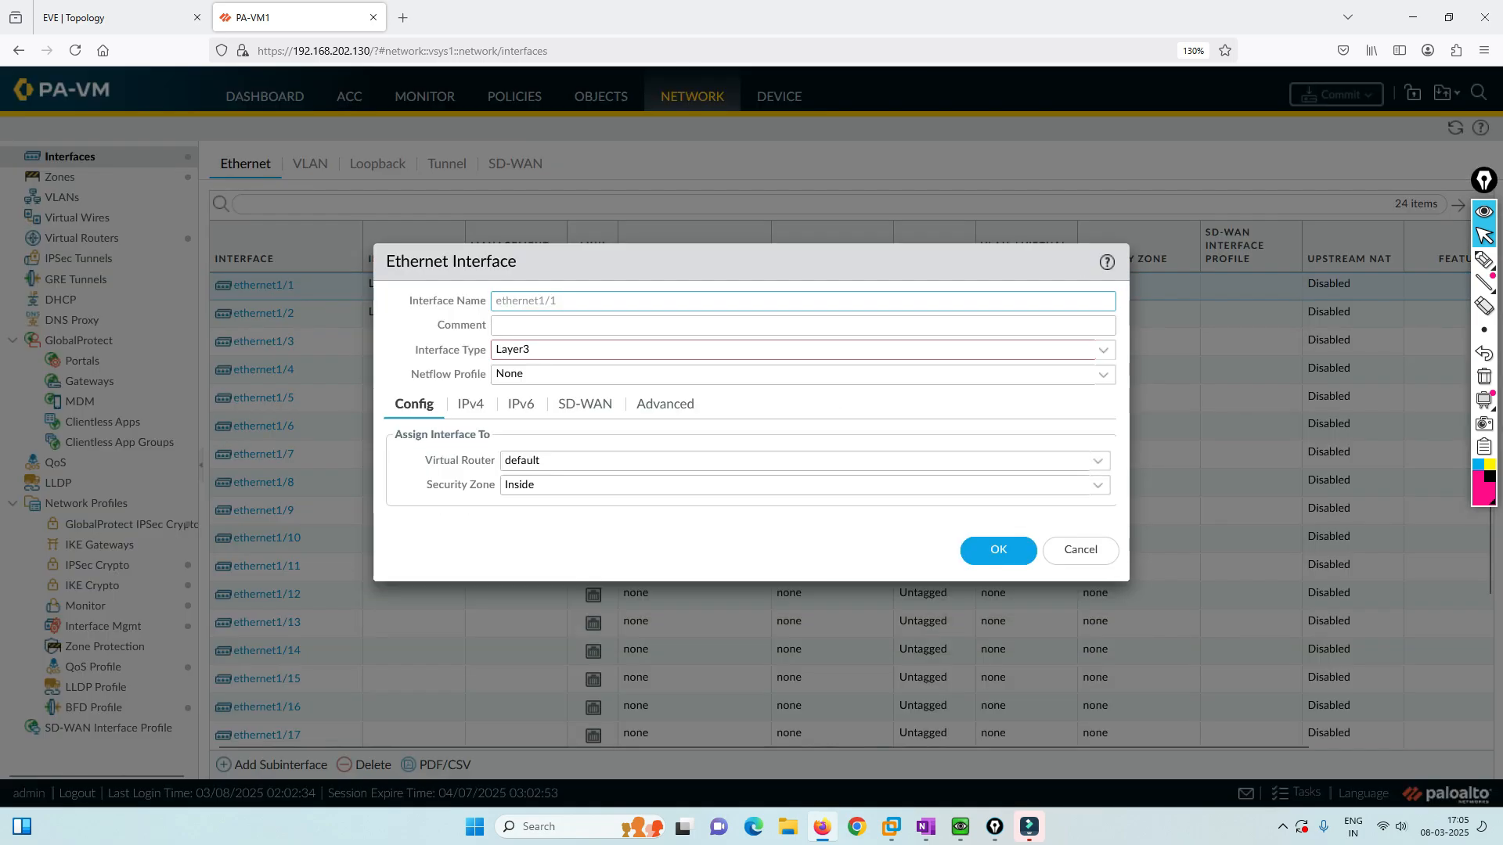
Confirm ethernet1/1 uses the PING management profile, then open that profile under Interface Mgmt.
click(665, 404)
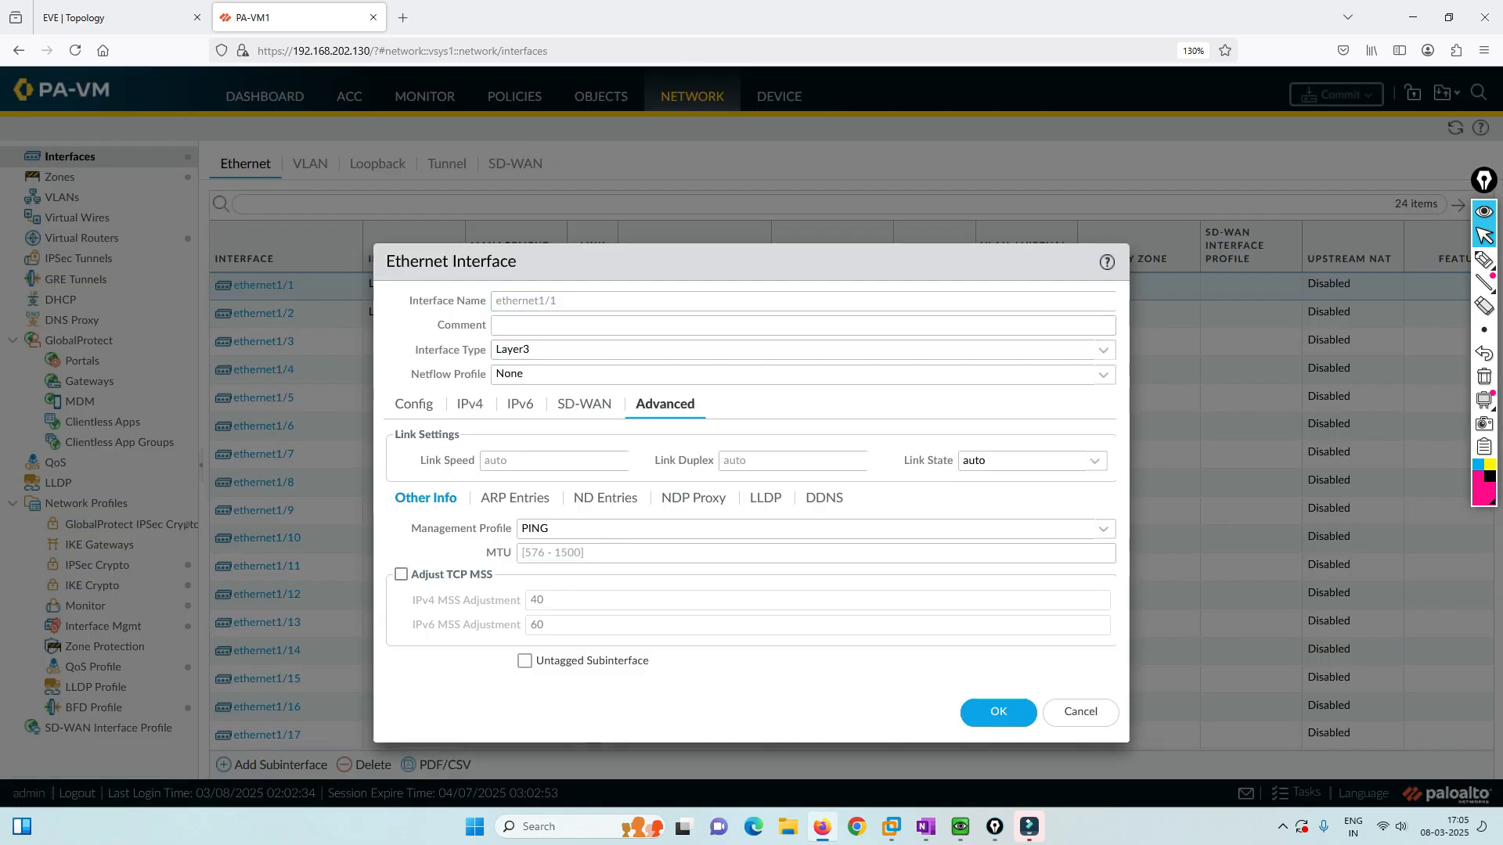
click(1103, 529)
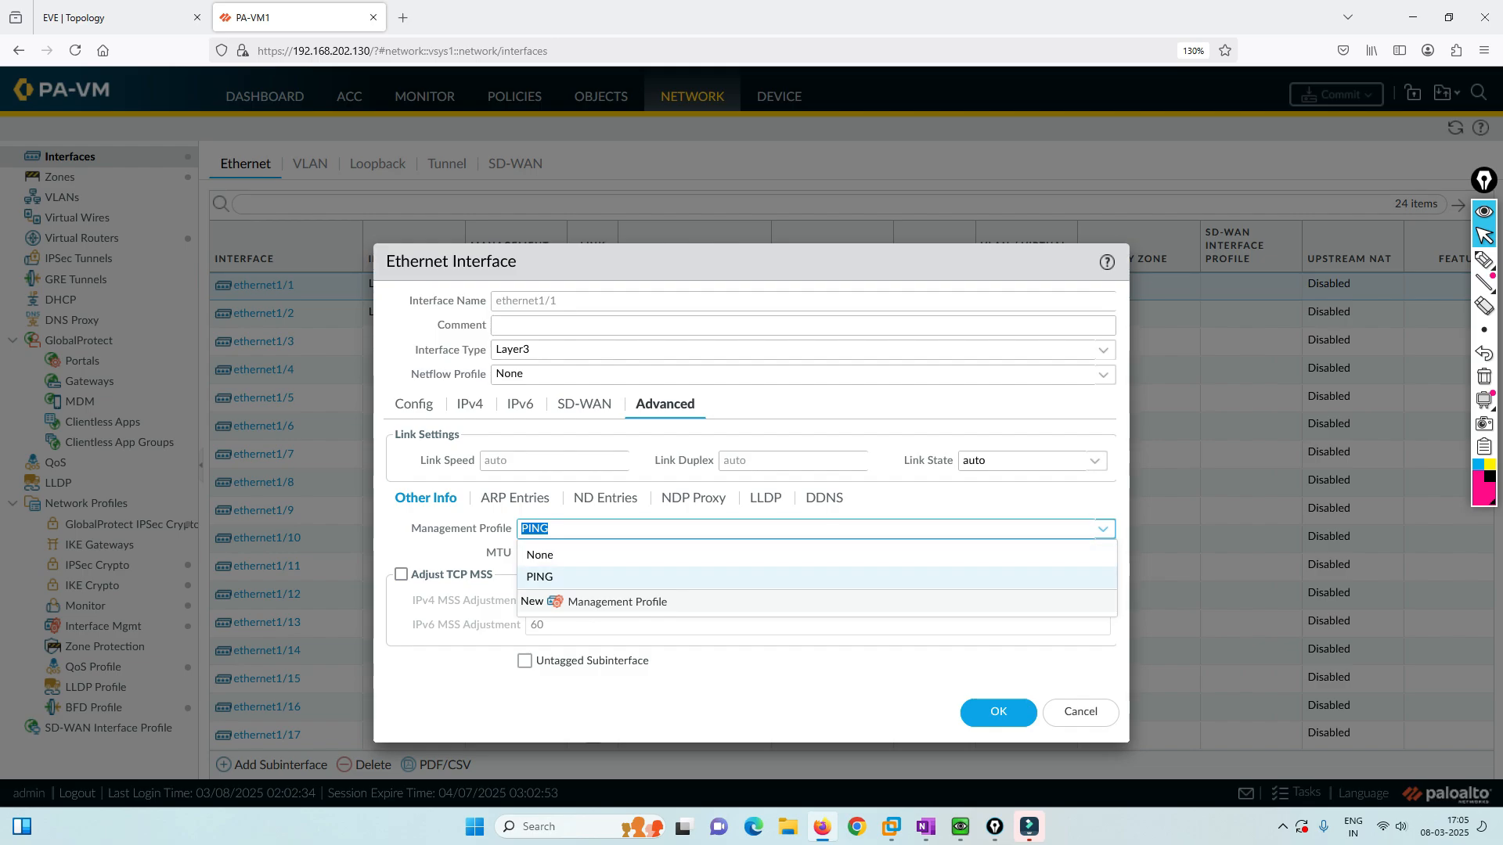
key(Escape)
key(Escape)
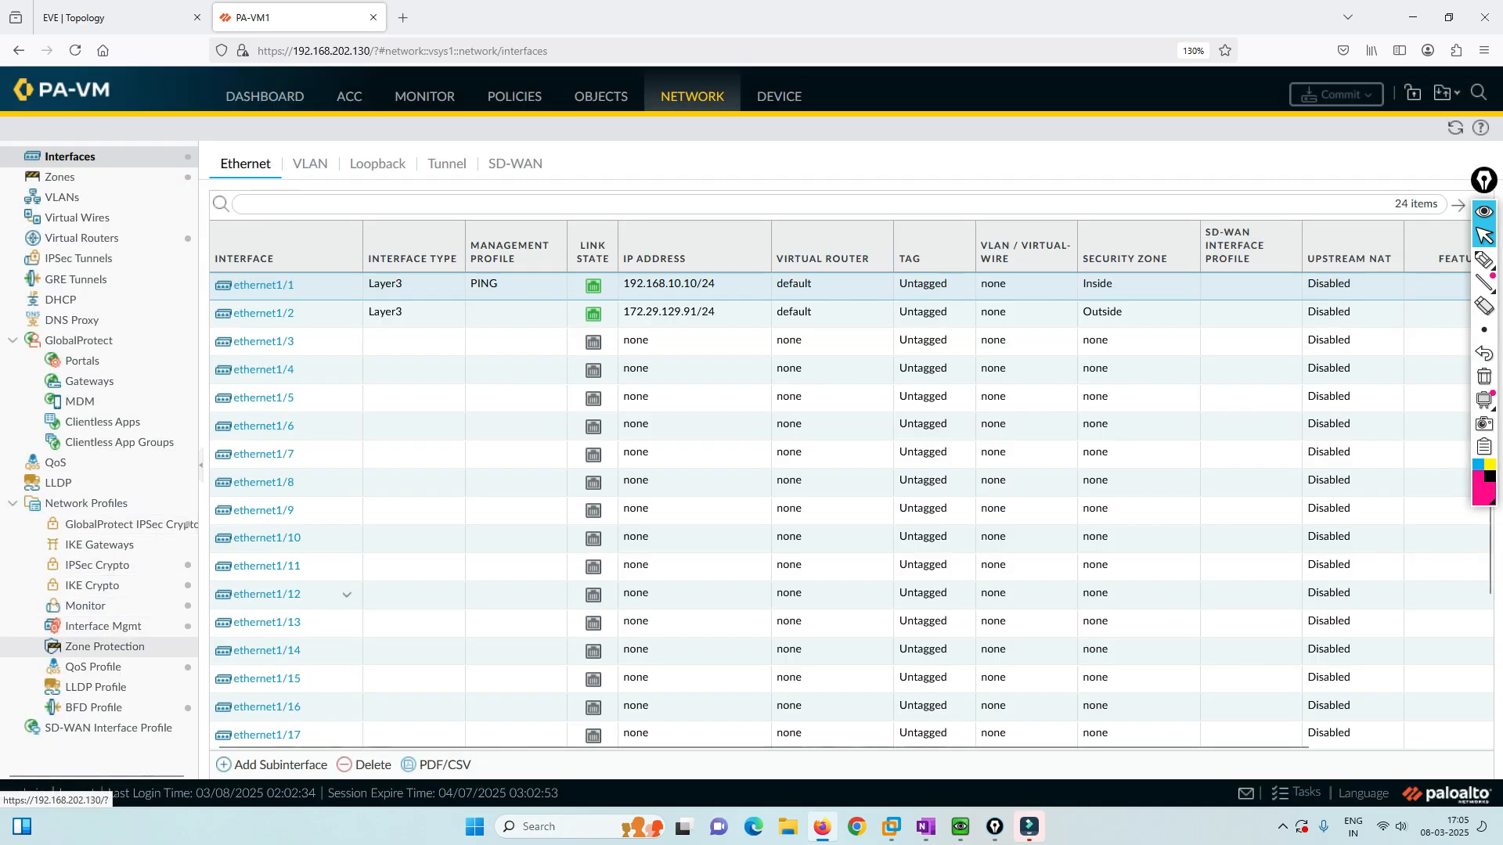
click(104, 627)
click(246, 219)
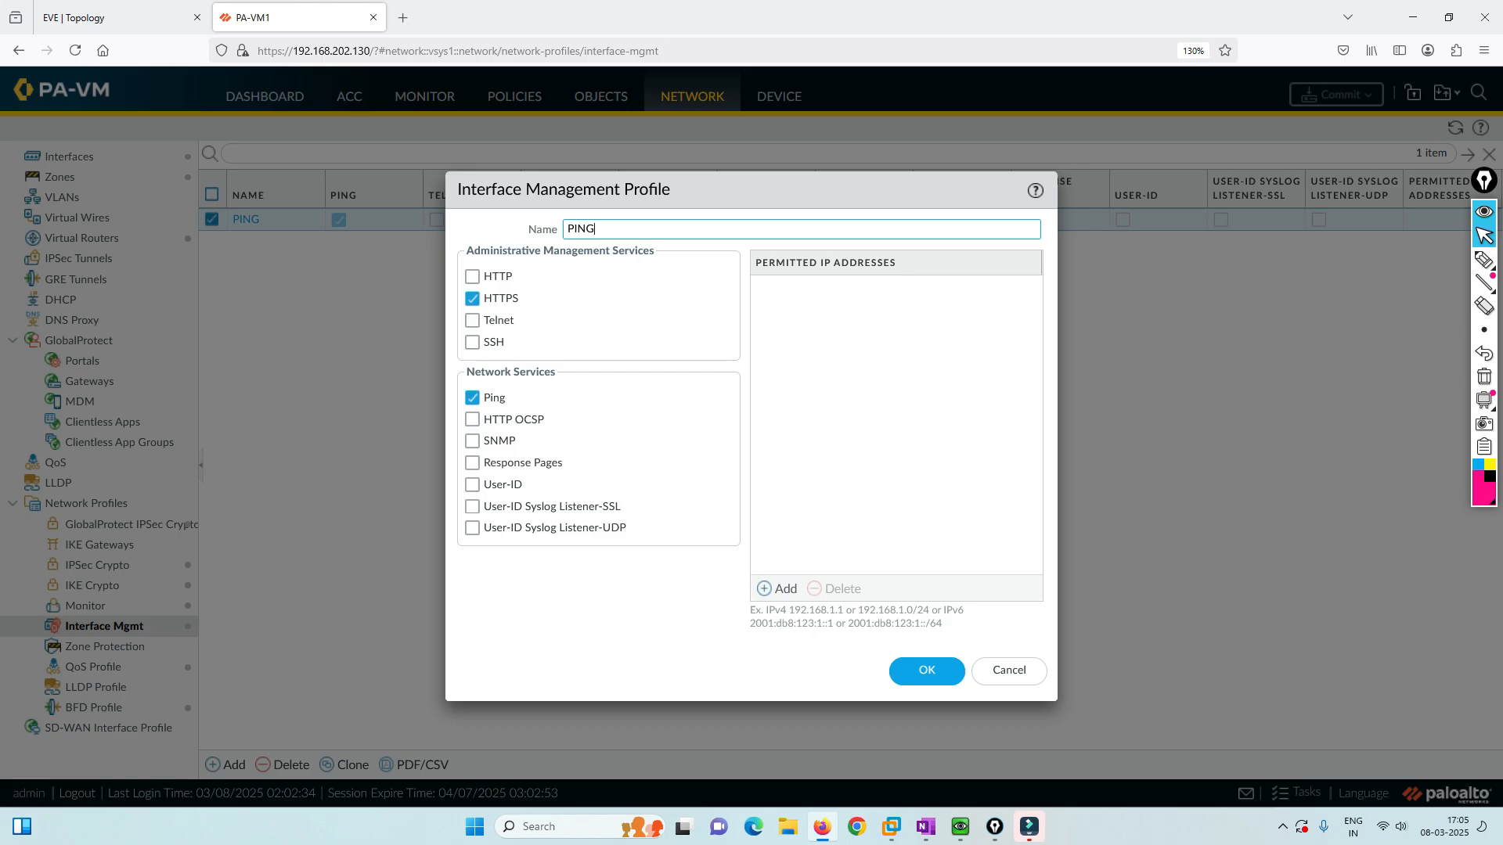
Select PING as the Management Profile in ethernet1/1's Advanced settings and save it.
click(1008, 671)
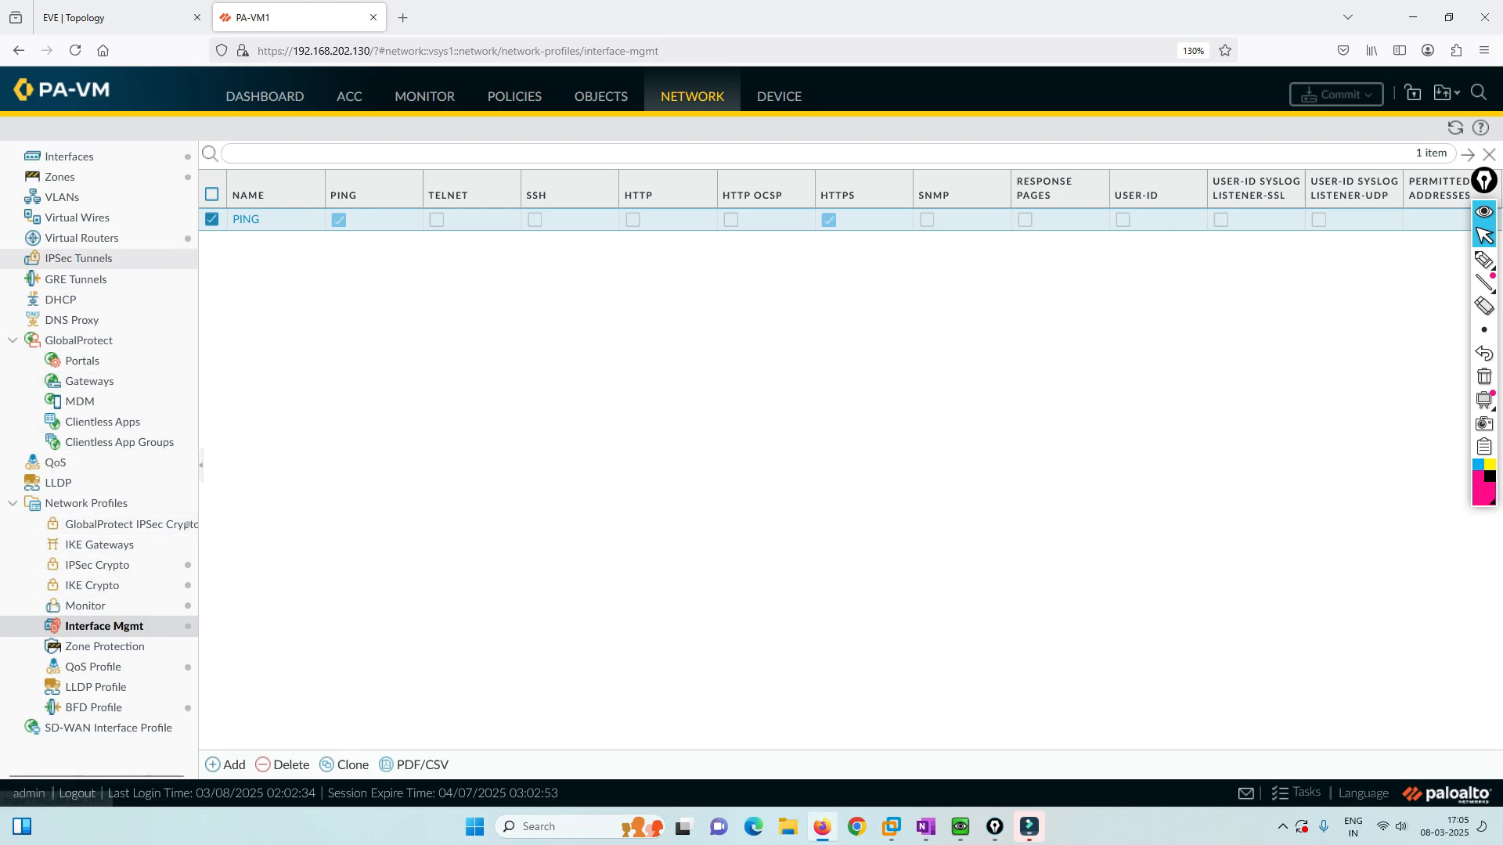
click(69, 156)
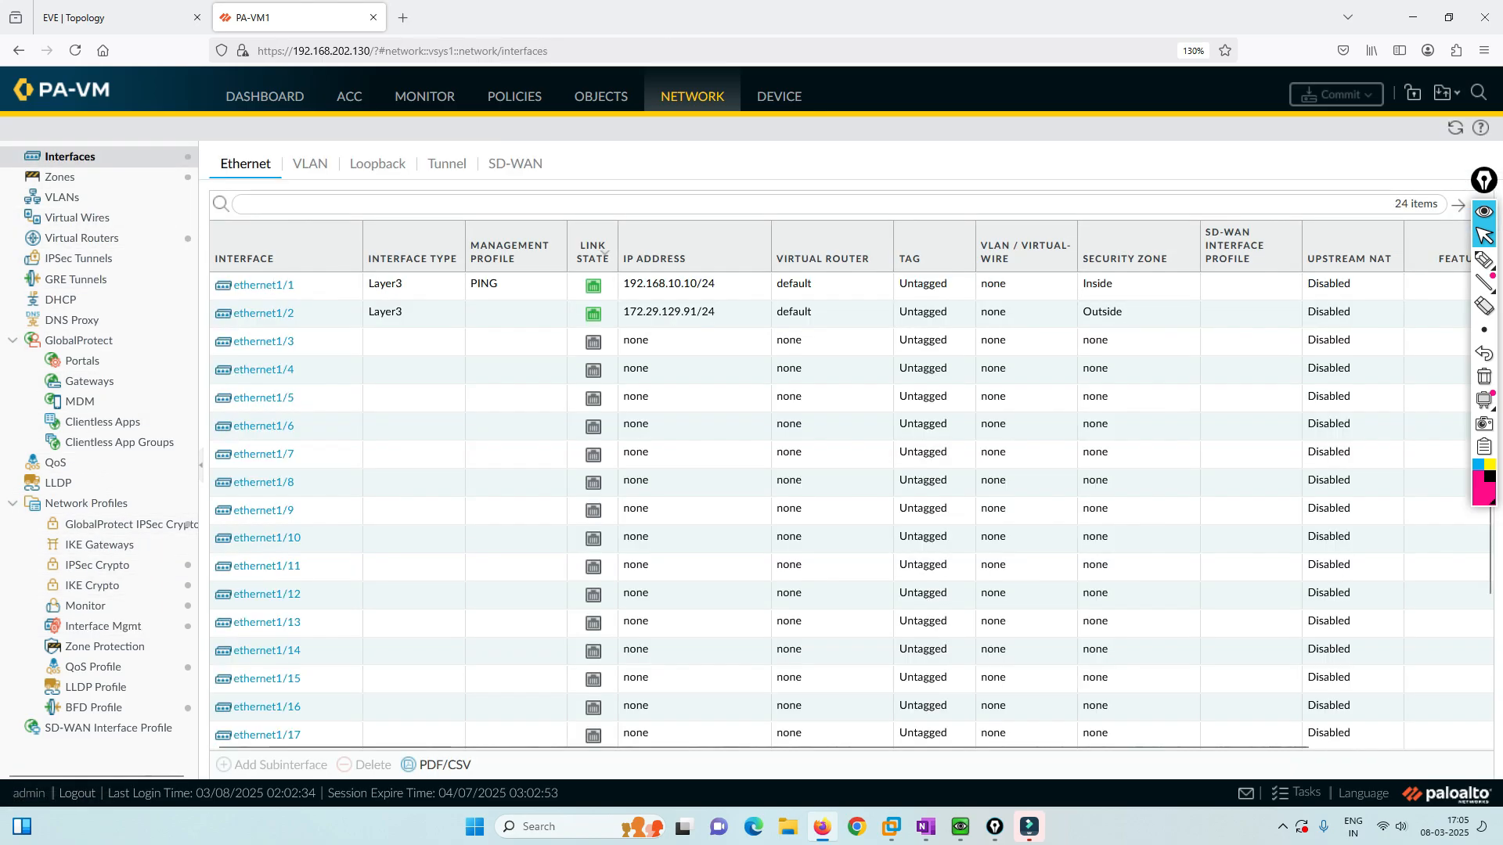
click(263, 285)
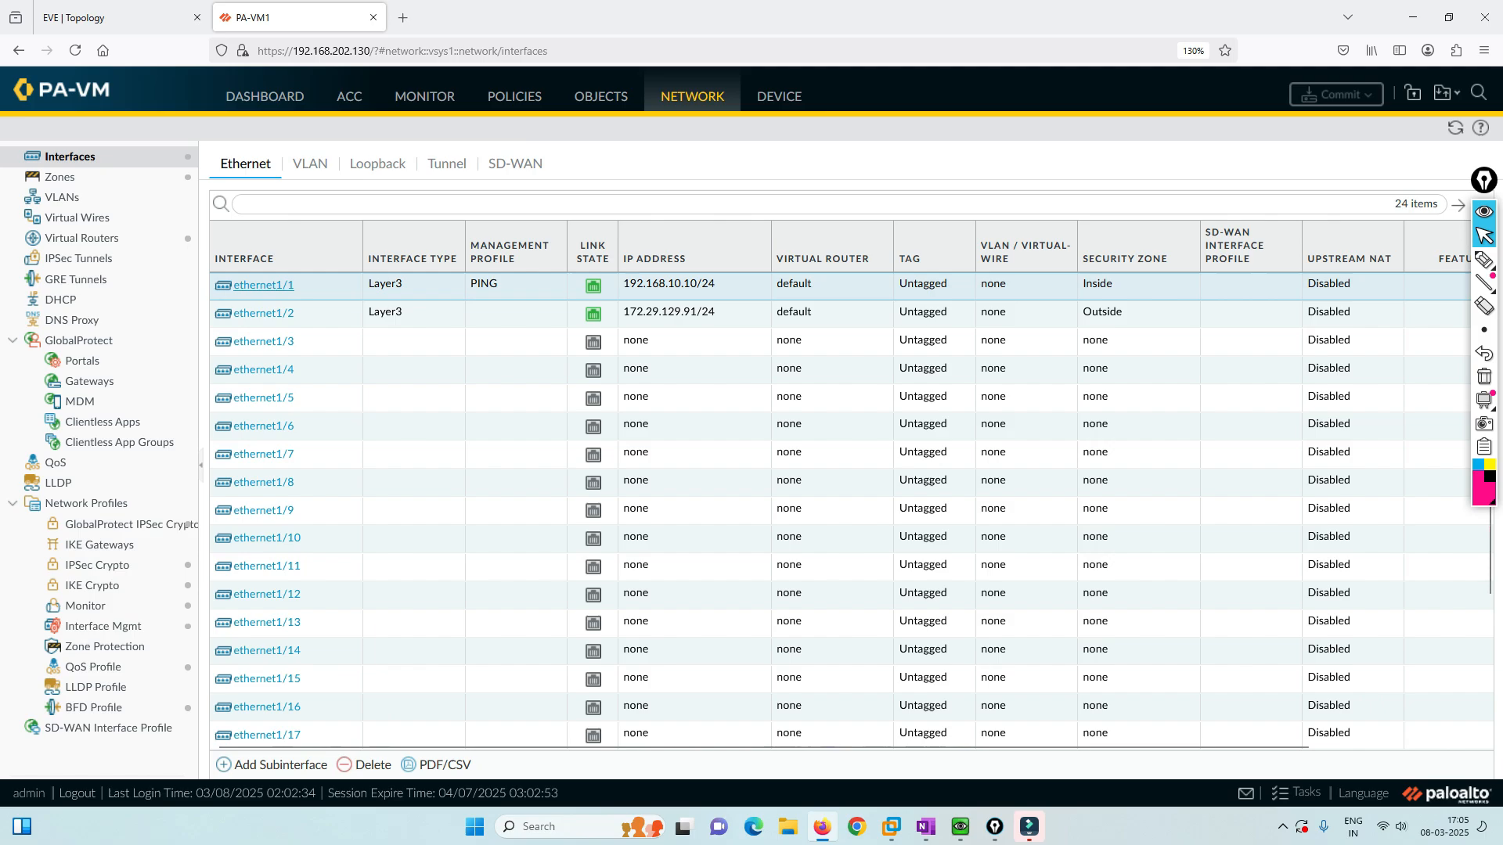
click(665, 404)
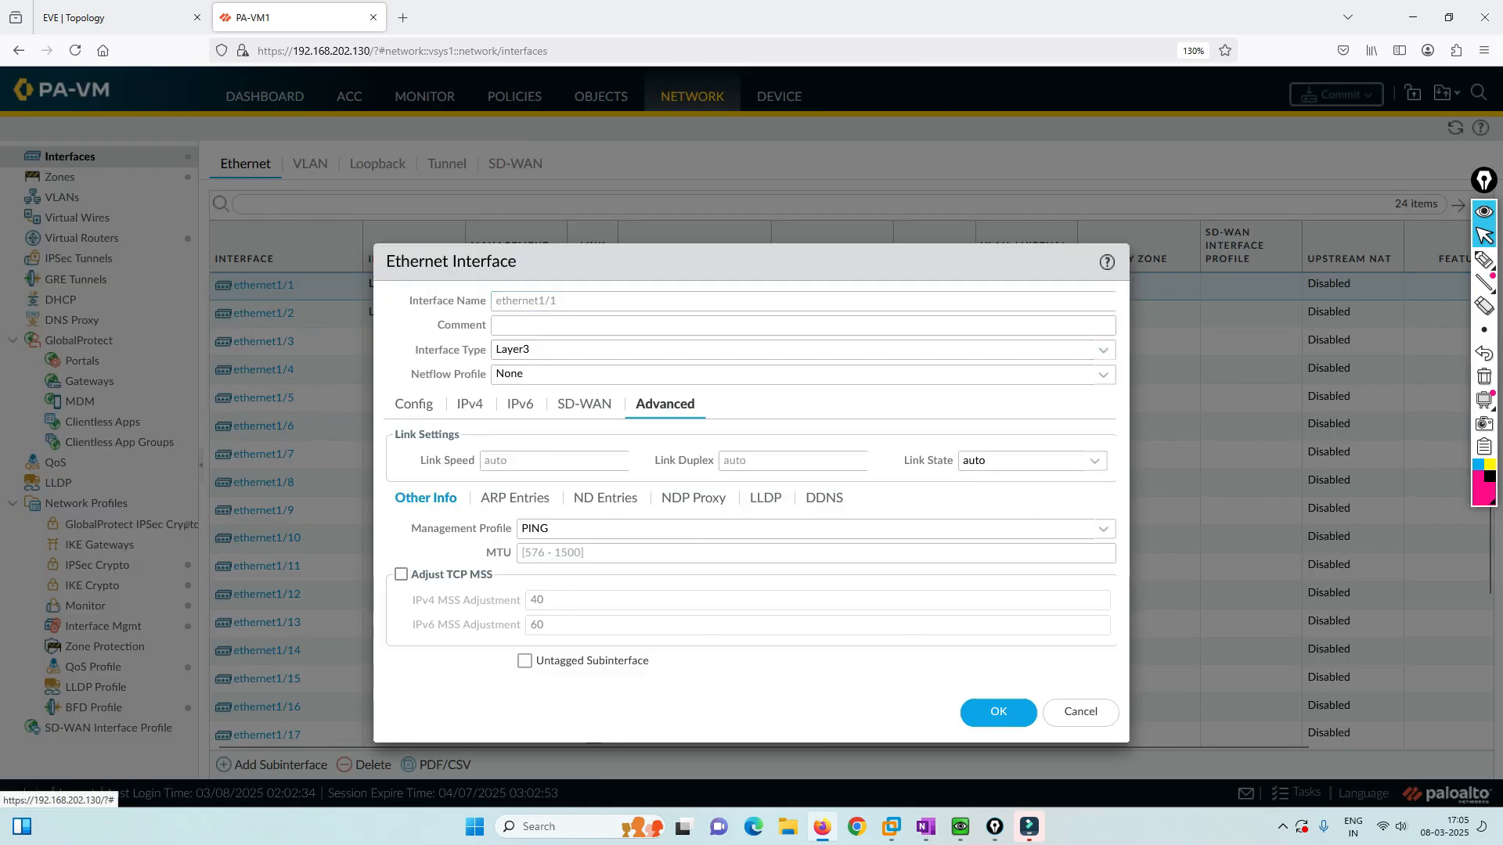
click(1103, 528)
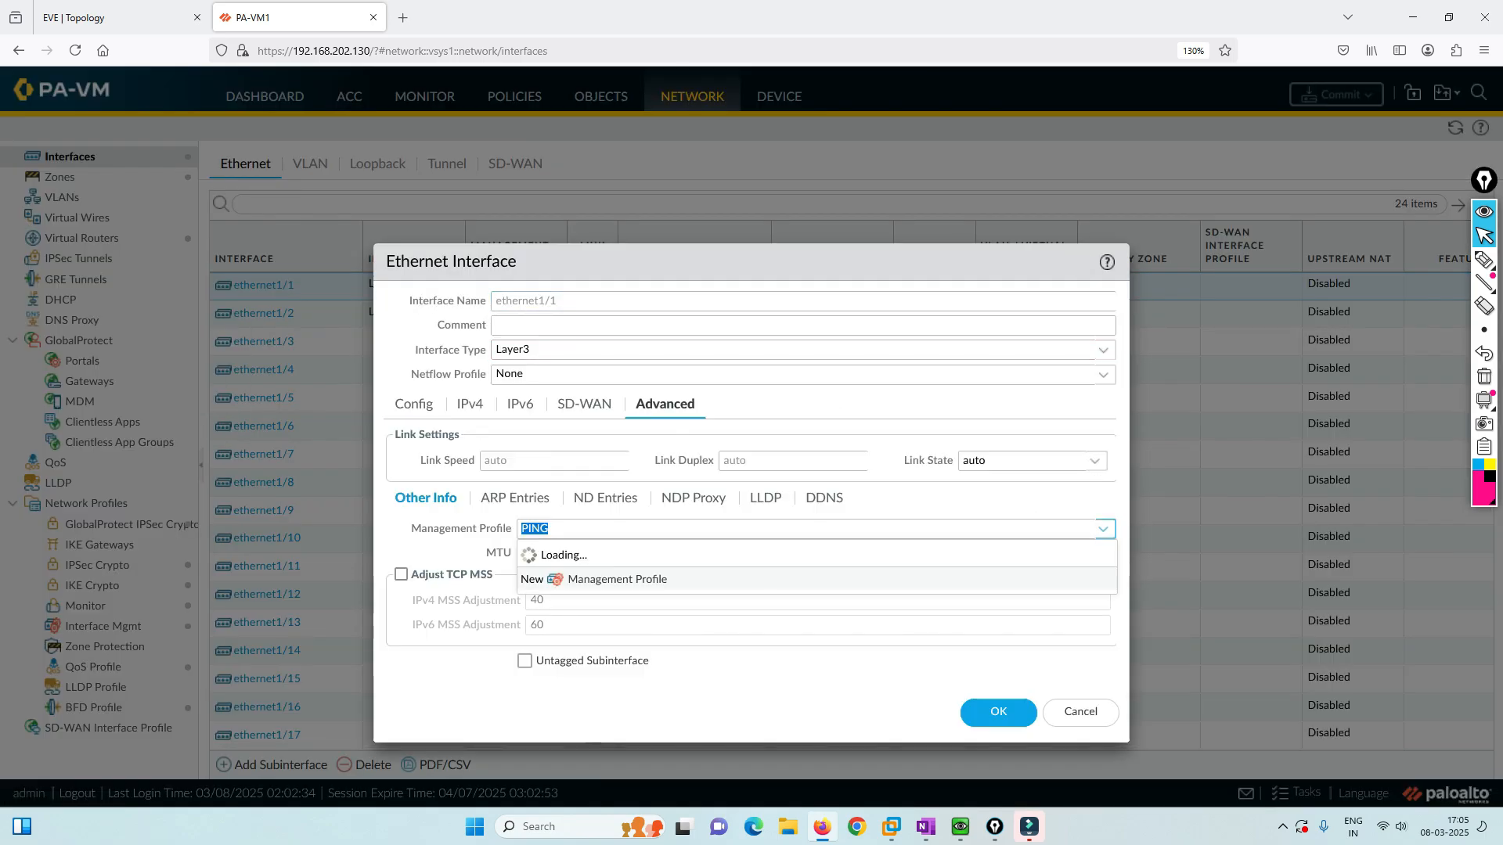
click(548, 574)
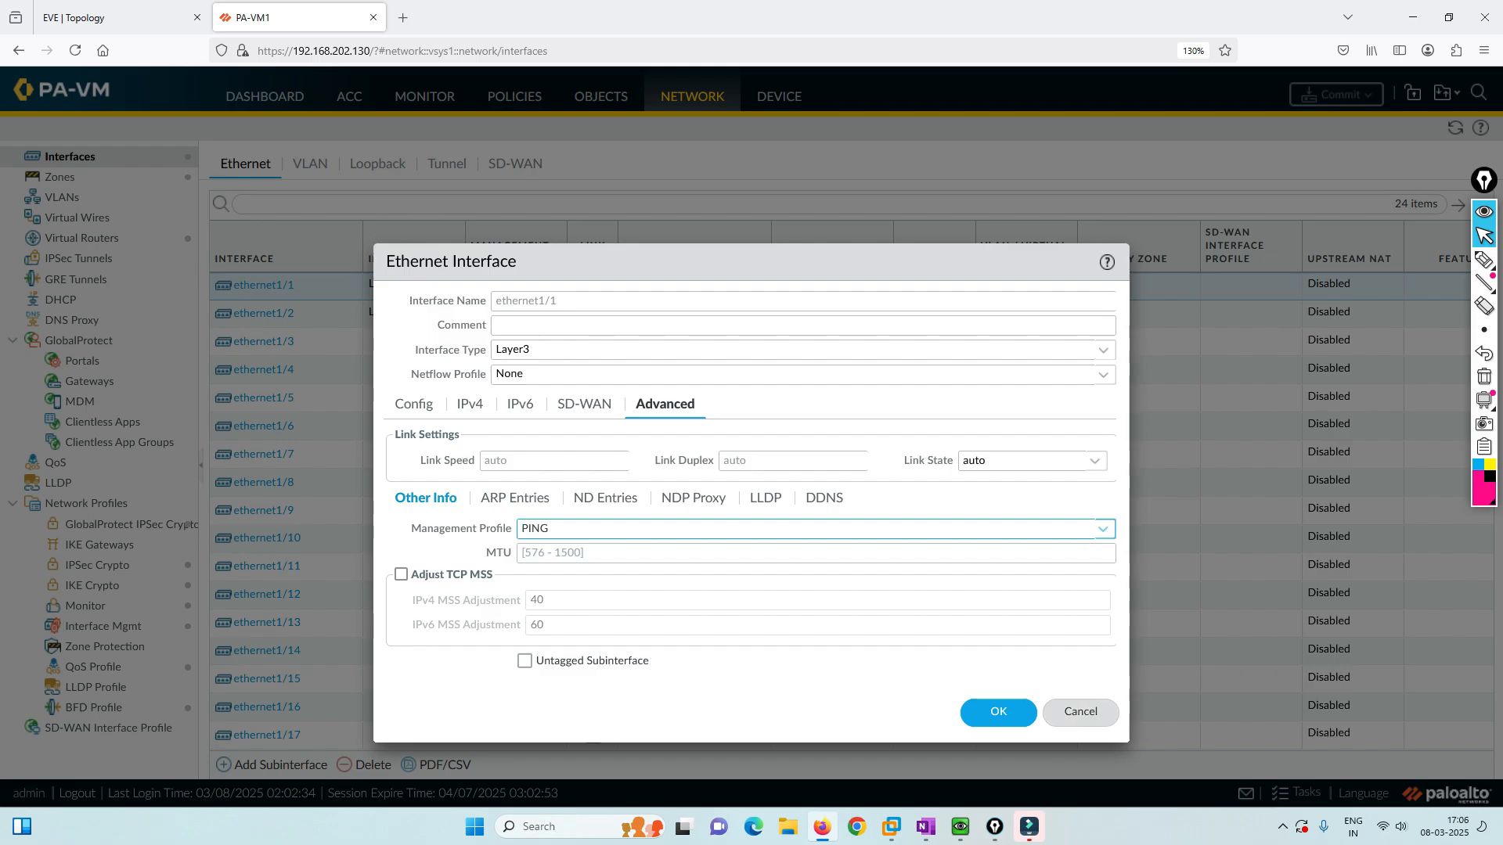
click(1081, 712)
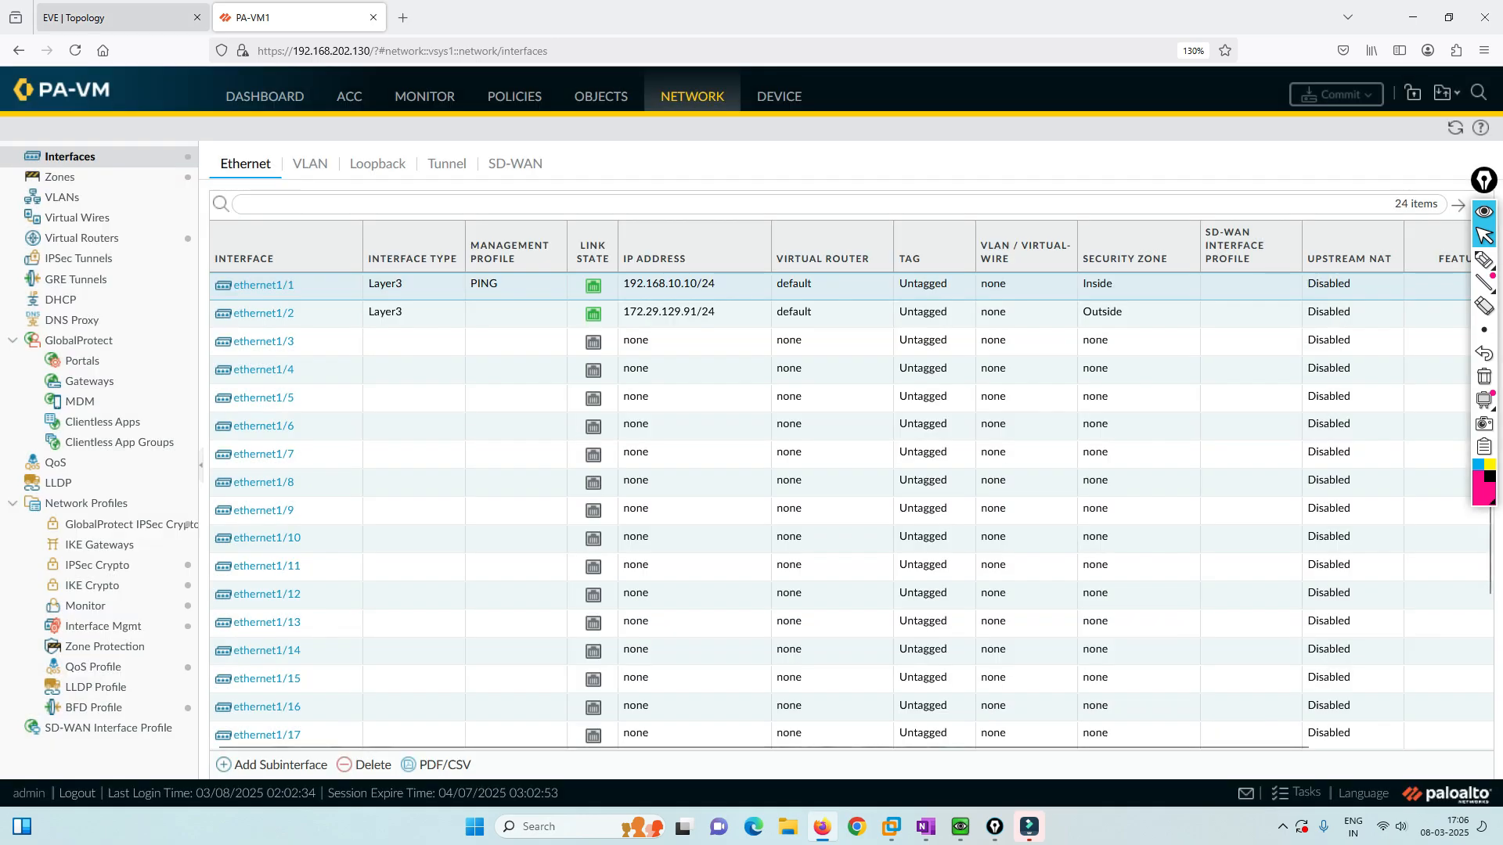
click(118, 17)
Open the Windows client console and start a new Chrome tab, beginning to type an address.
click(239, 318)
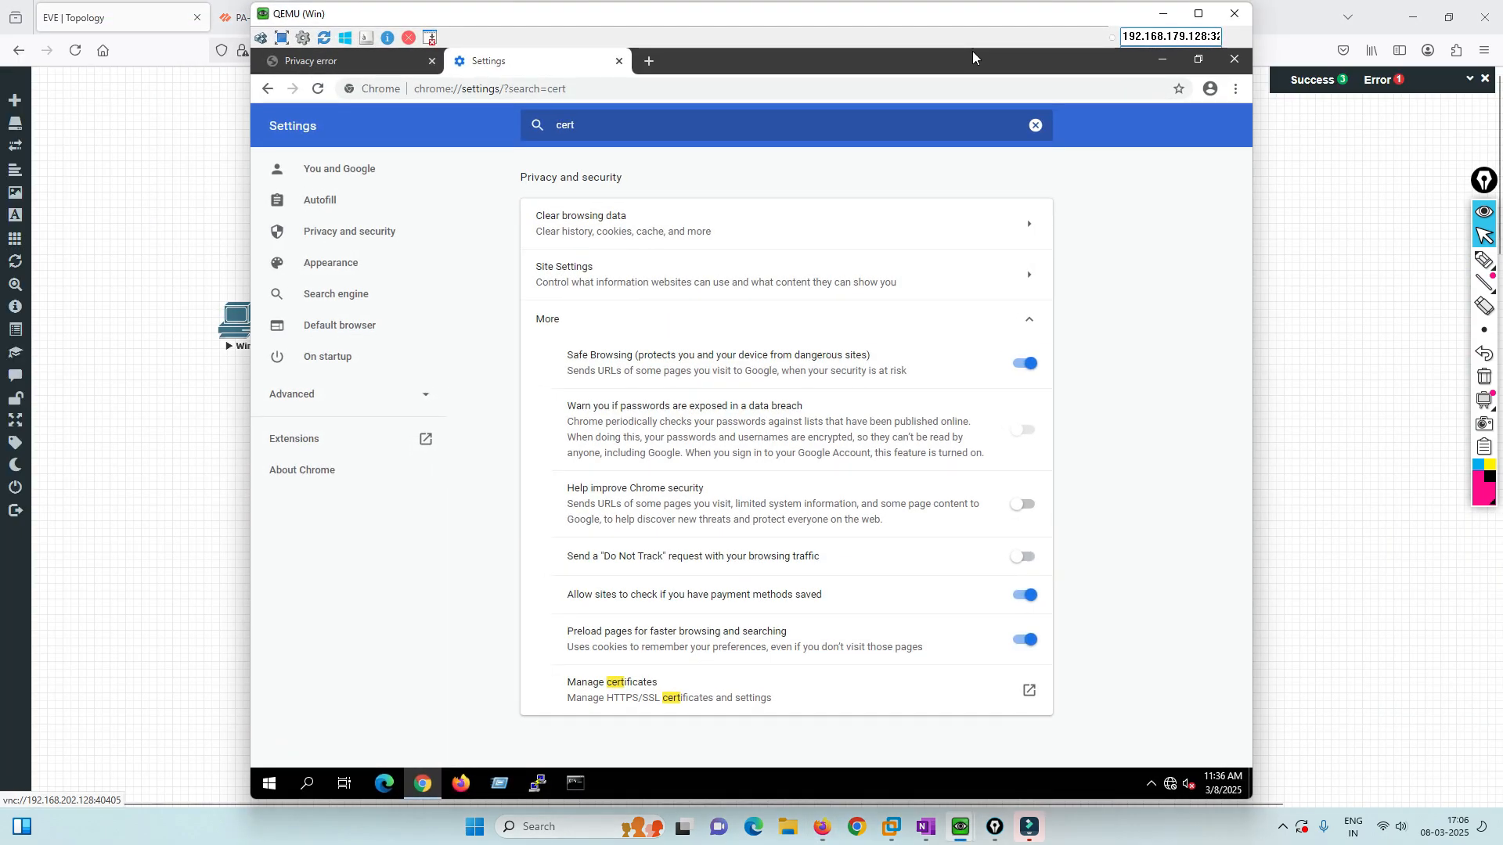
click(648, 61)
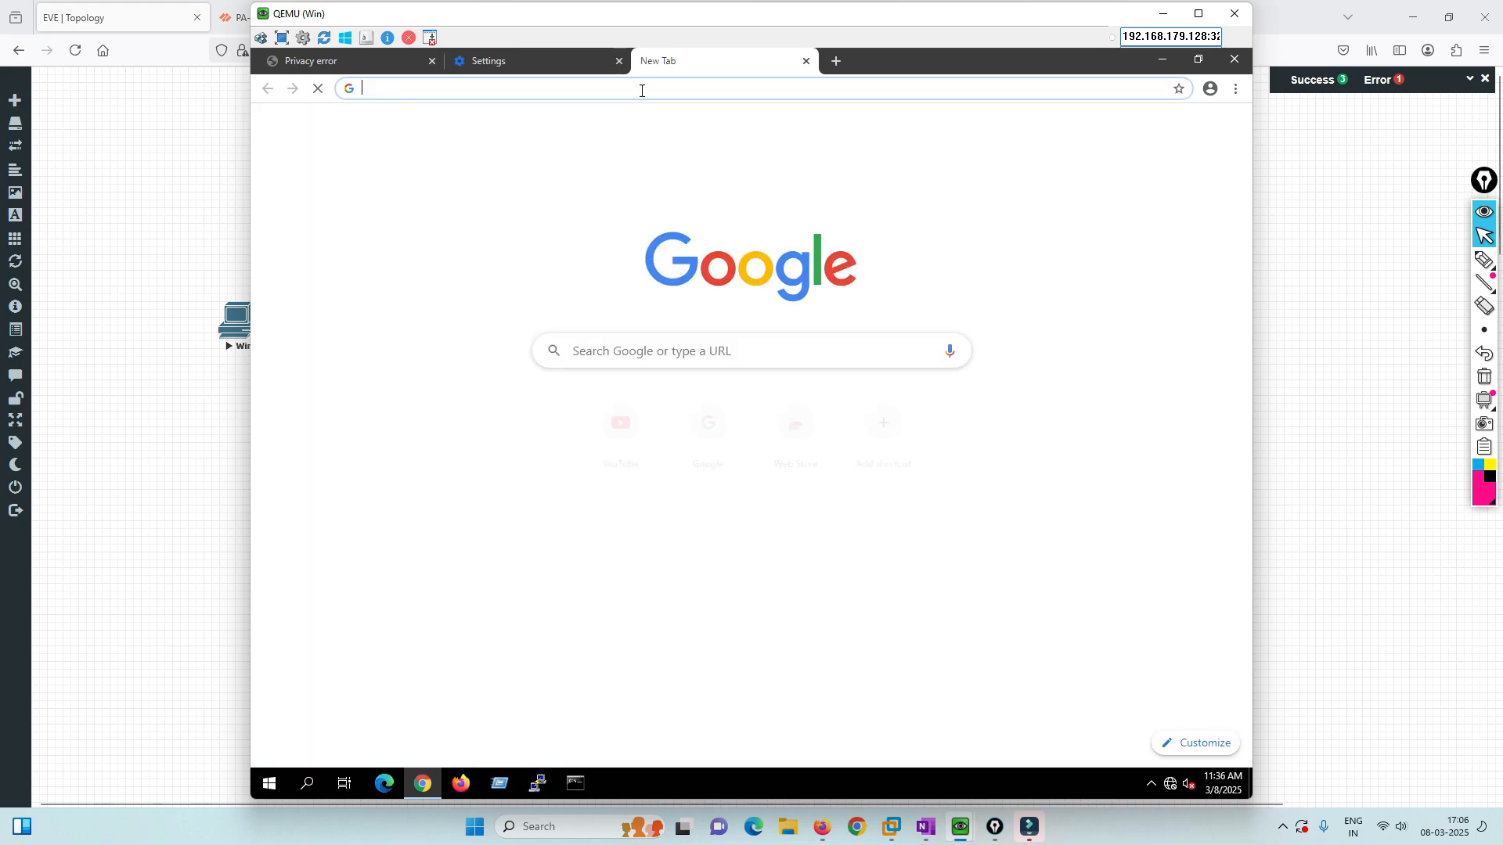
text(htp)
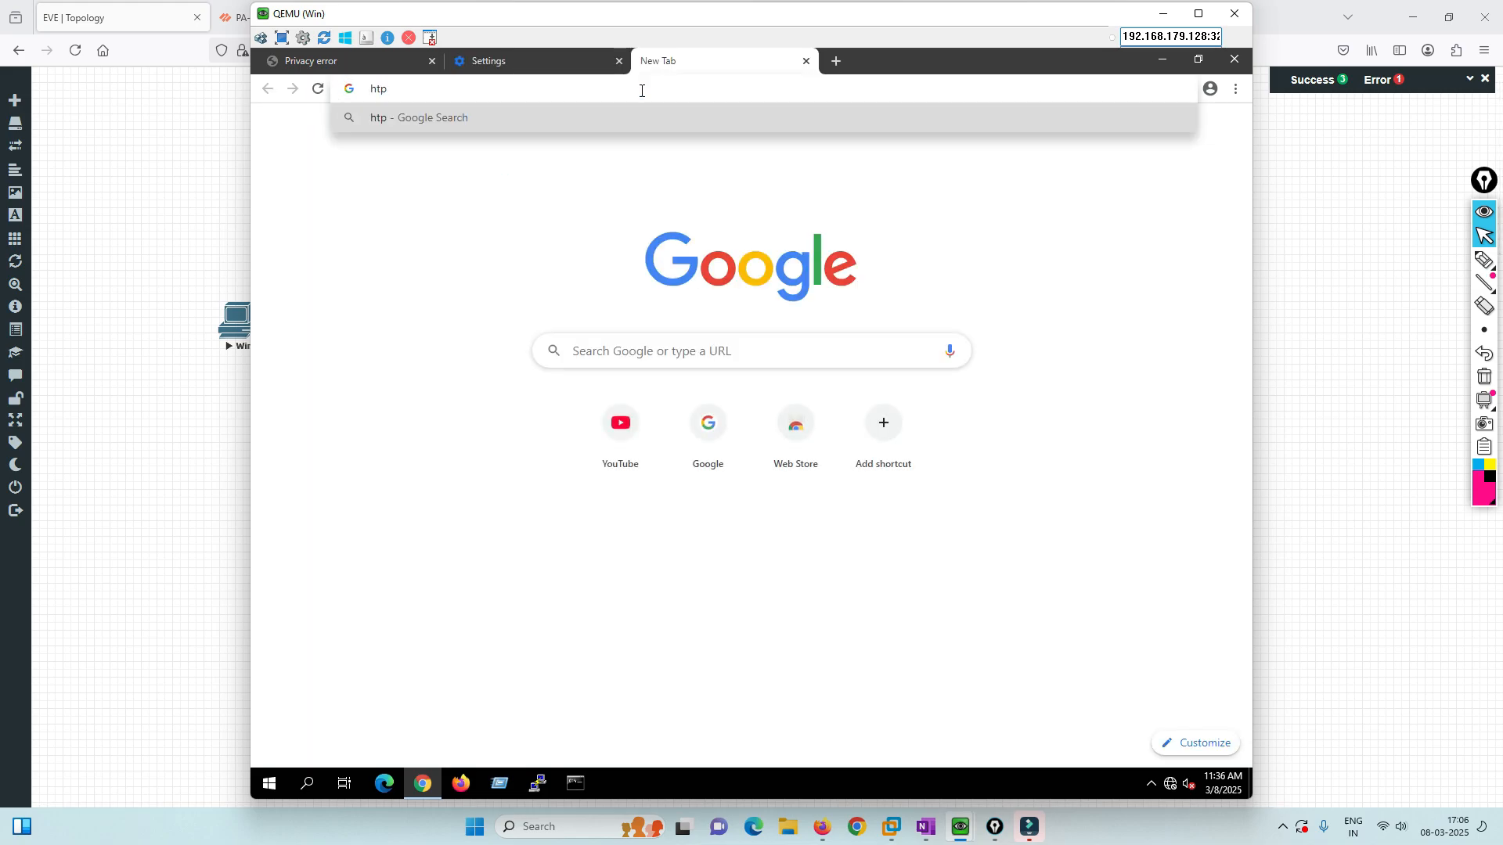
key(BackSpace)
text(tsp)
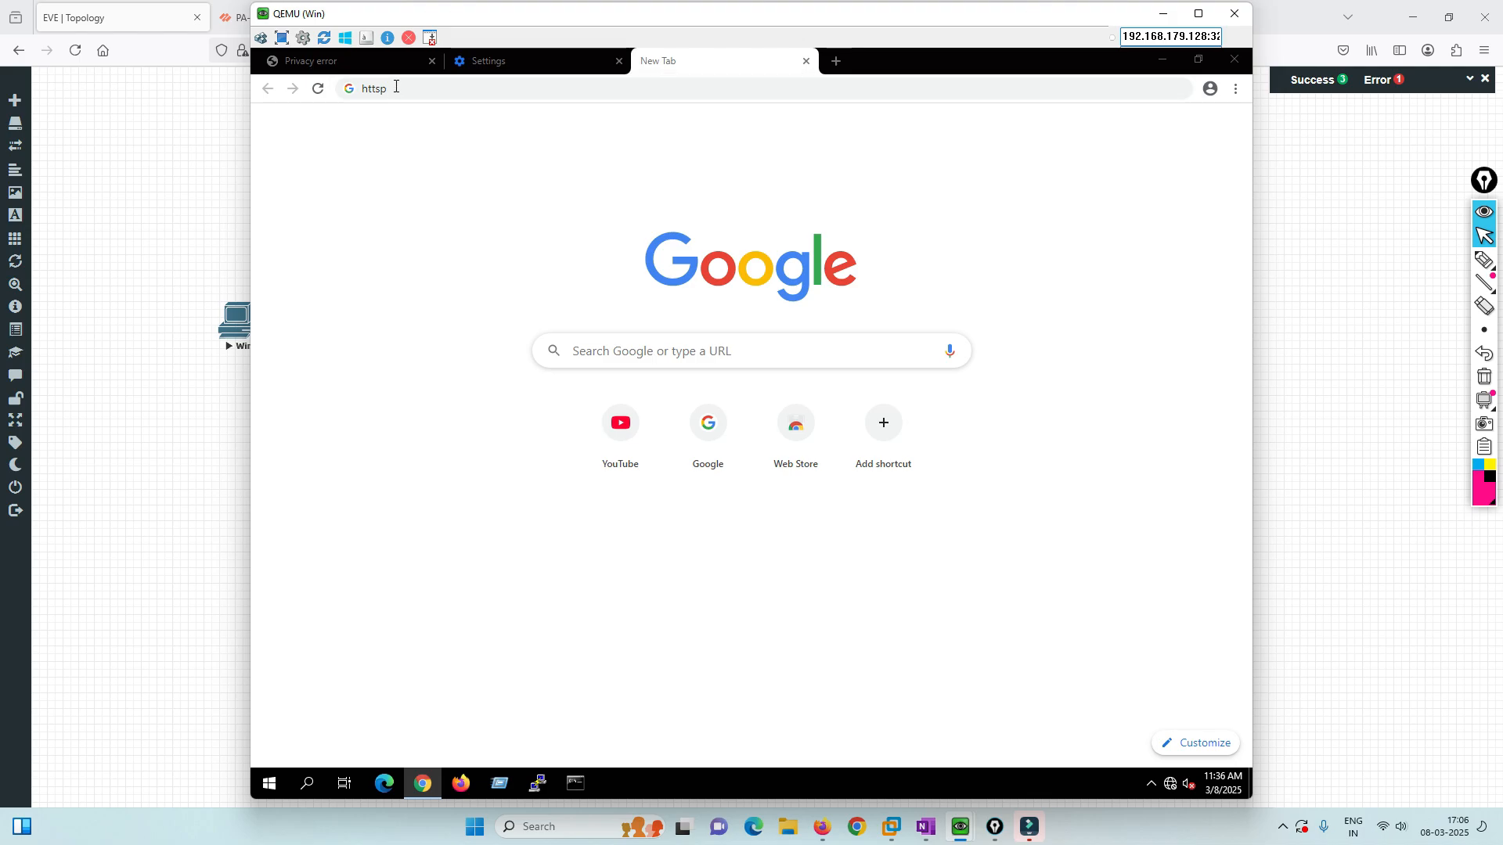
Dismiss the Sticky Keys prompts and put the console window back in place.
drag(396, 13, 413, 38)
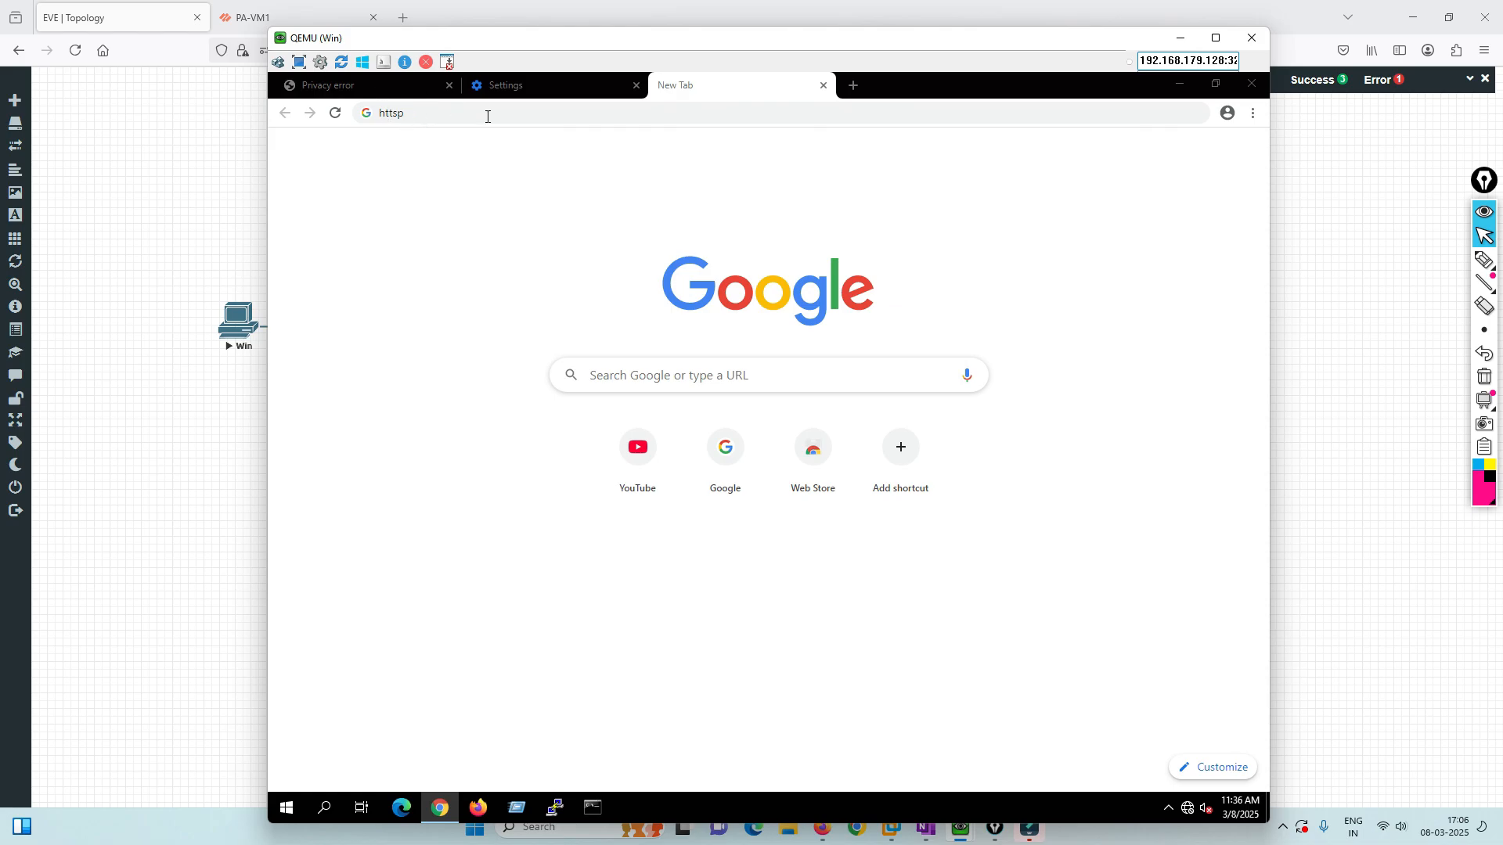
key(shift)
key(shift)
key(shift)
key(shift)
key(shift)
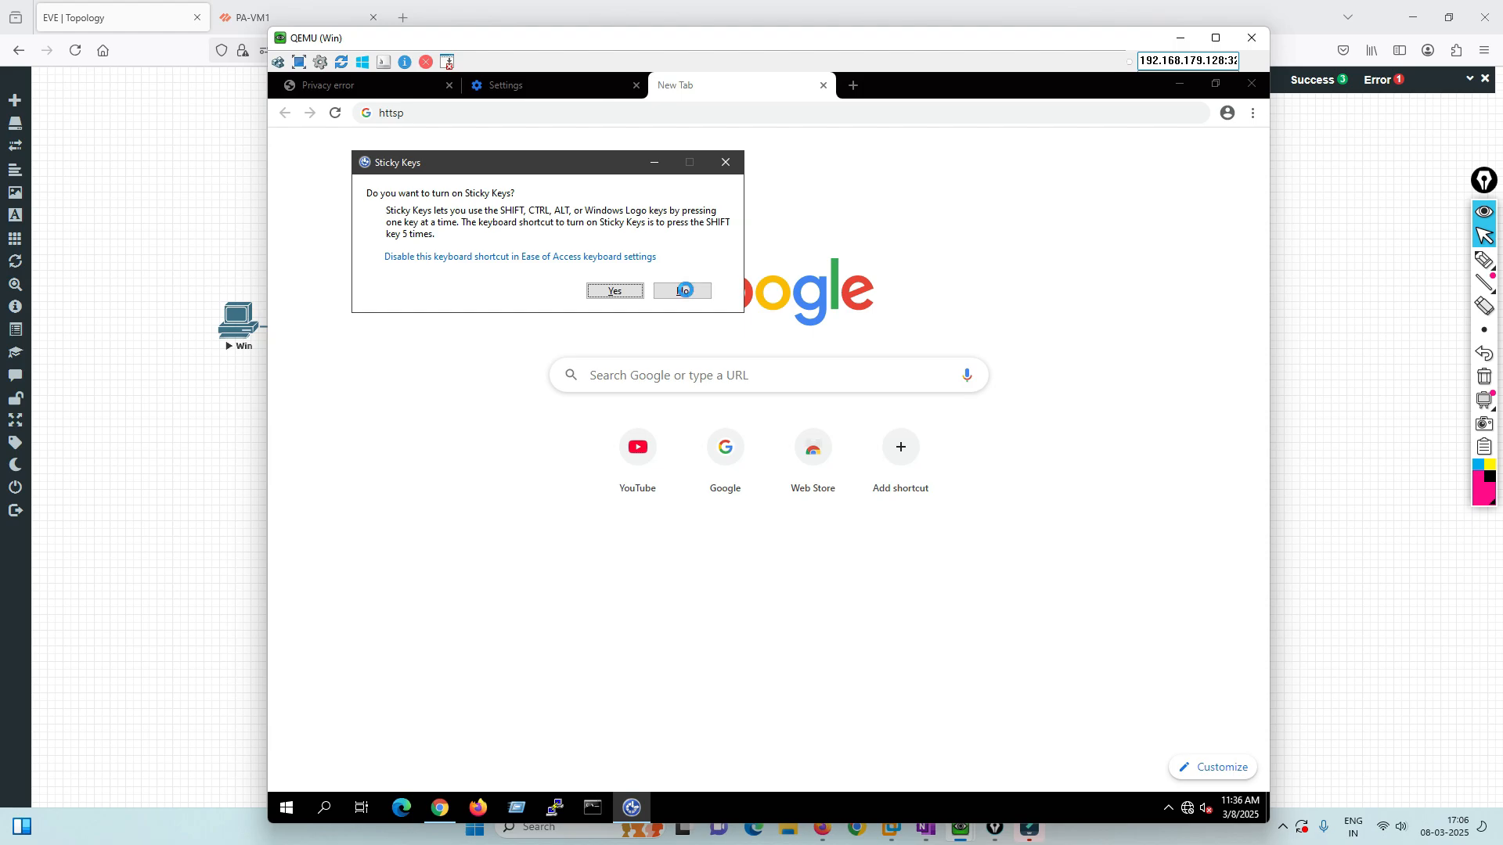
click(684, 290)
key(shift)
key(shift)
key(shift)
key(shift)
key(shift)
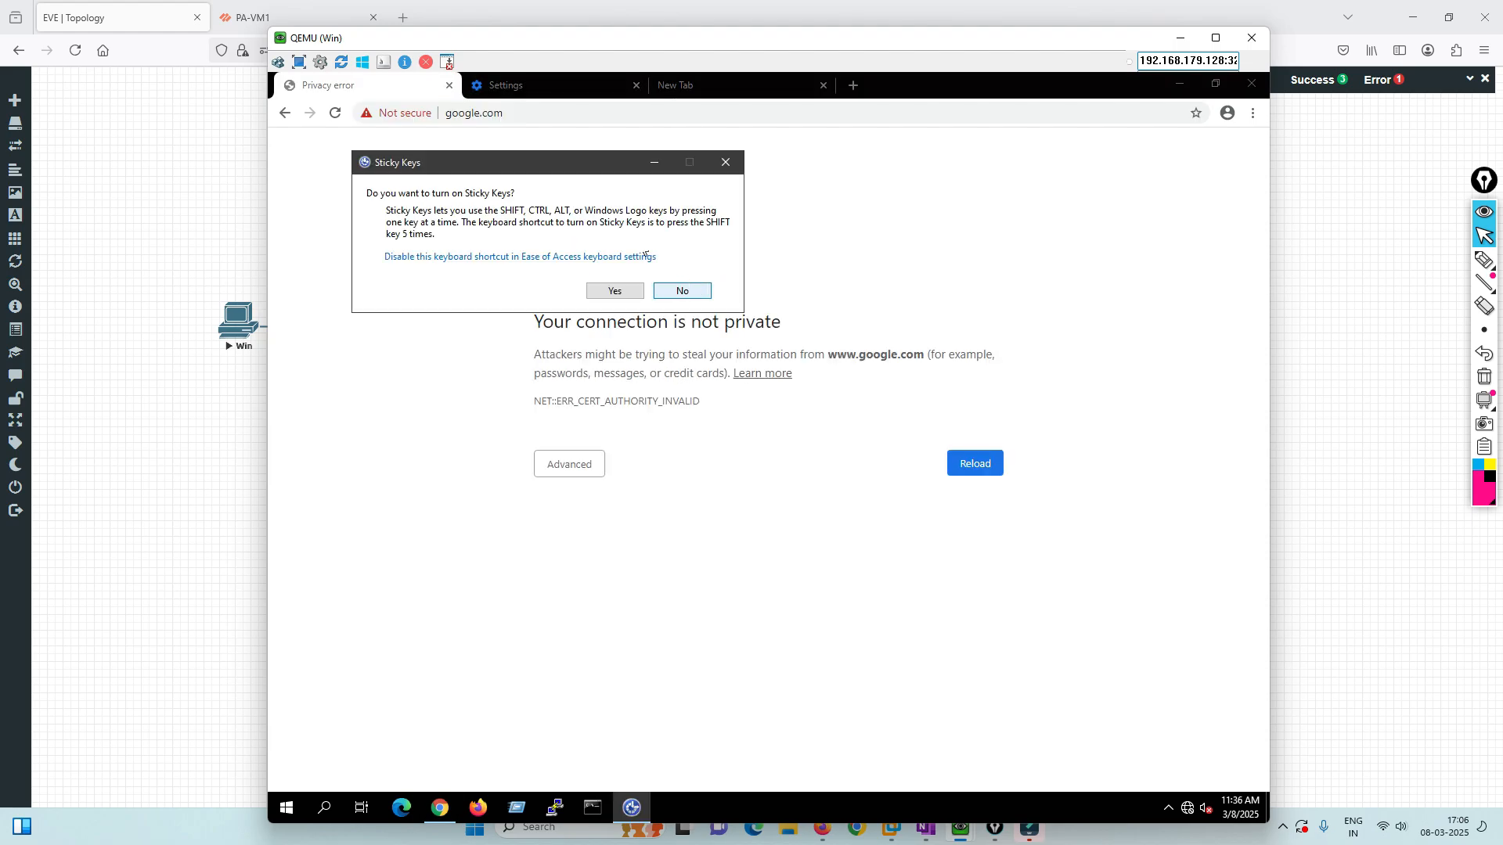
click(681, 291)
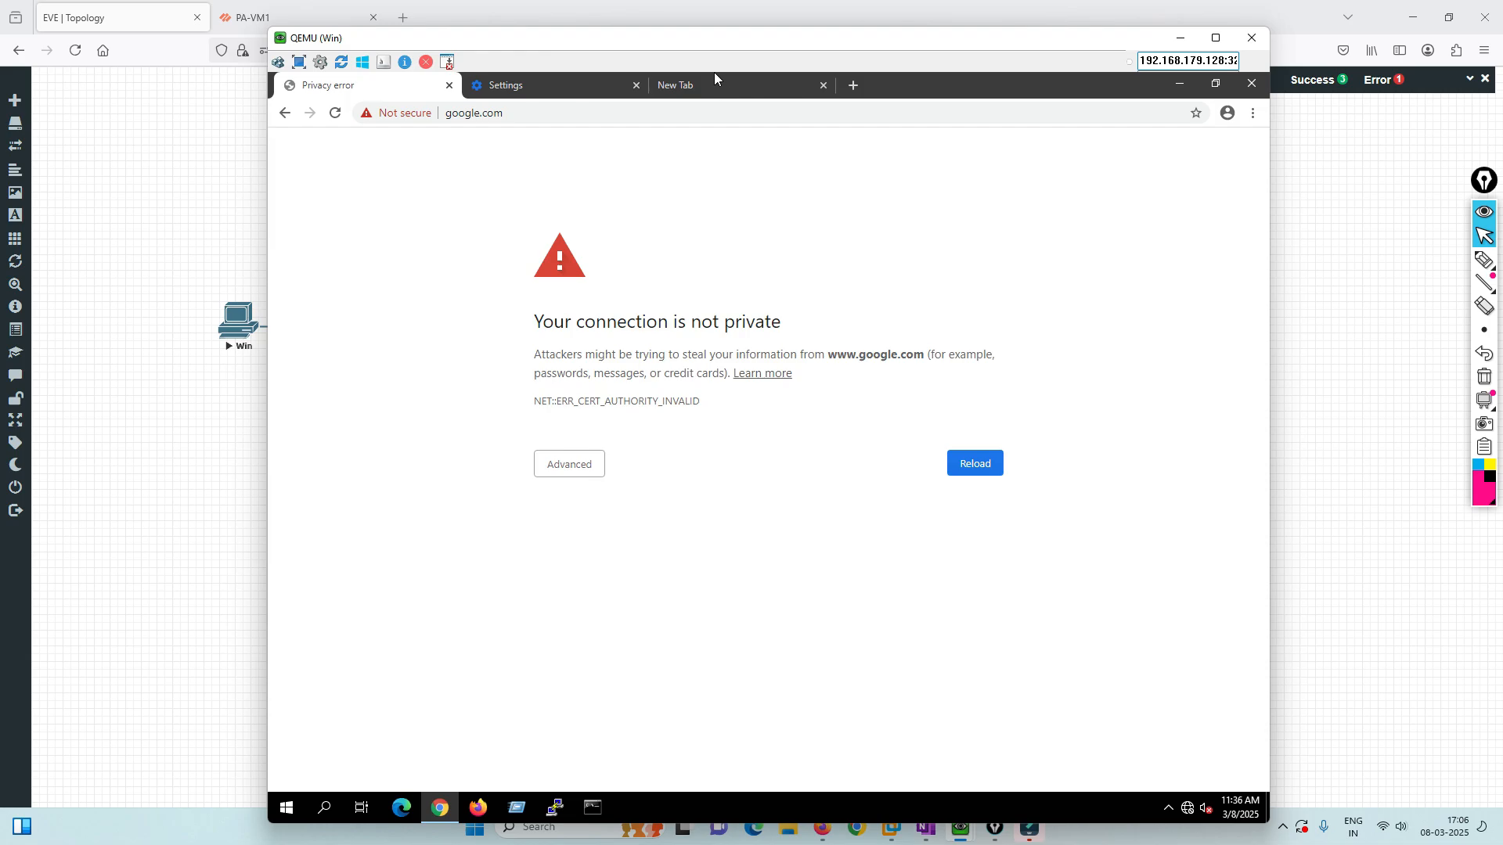
drag(687, 38, 665, 20)
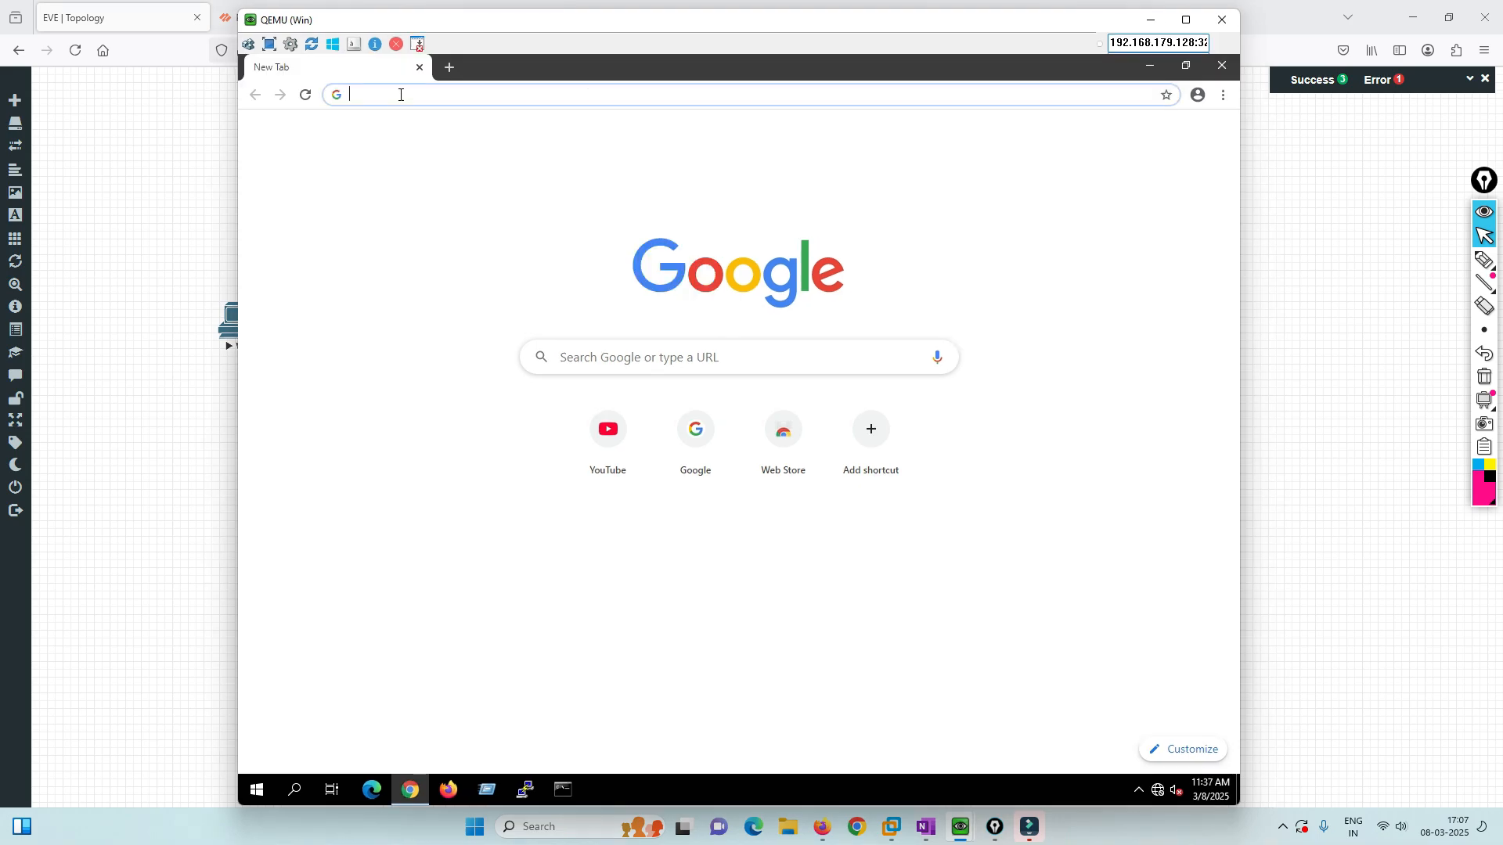
text(https)
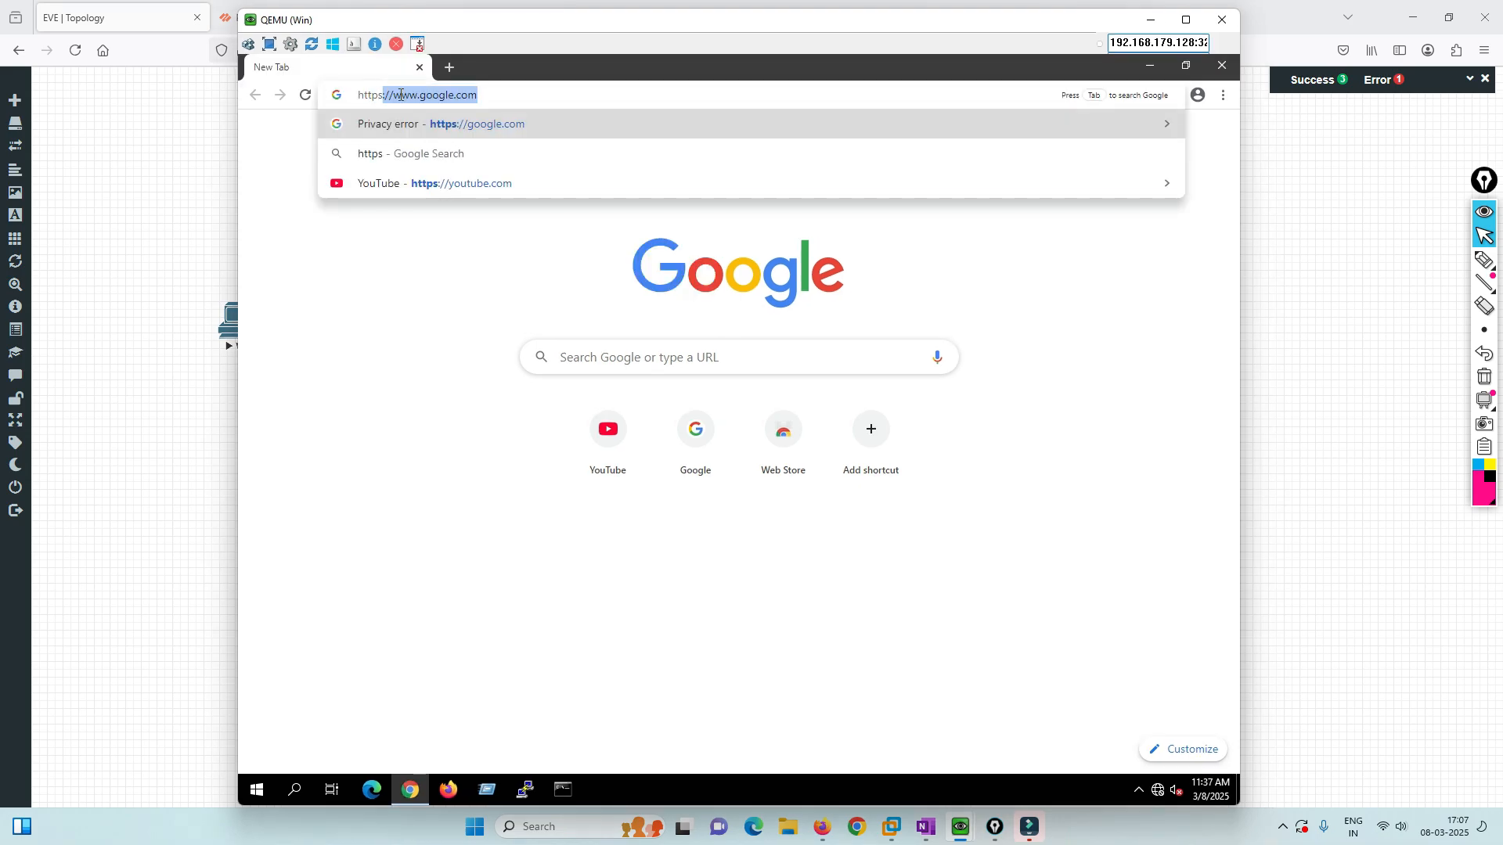
text(://)
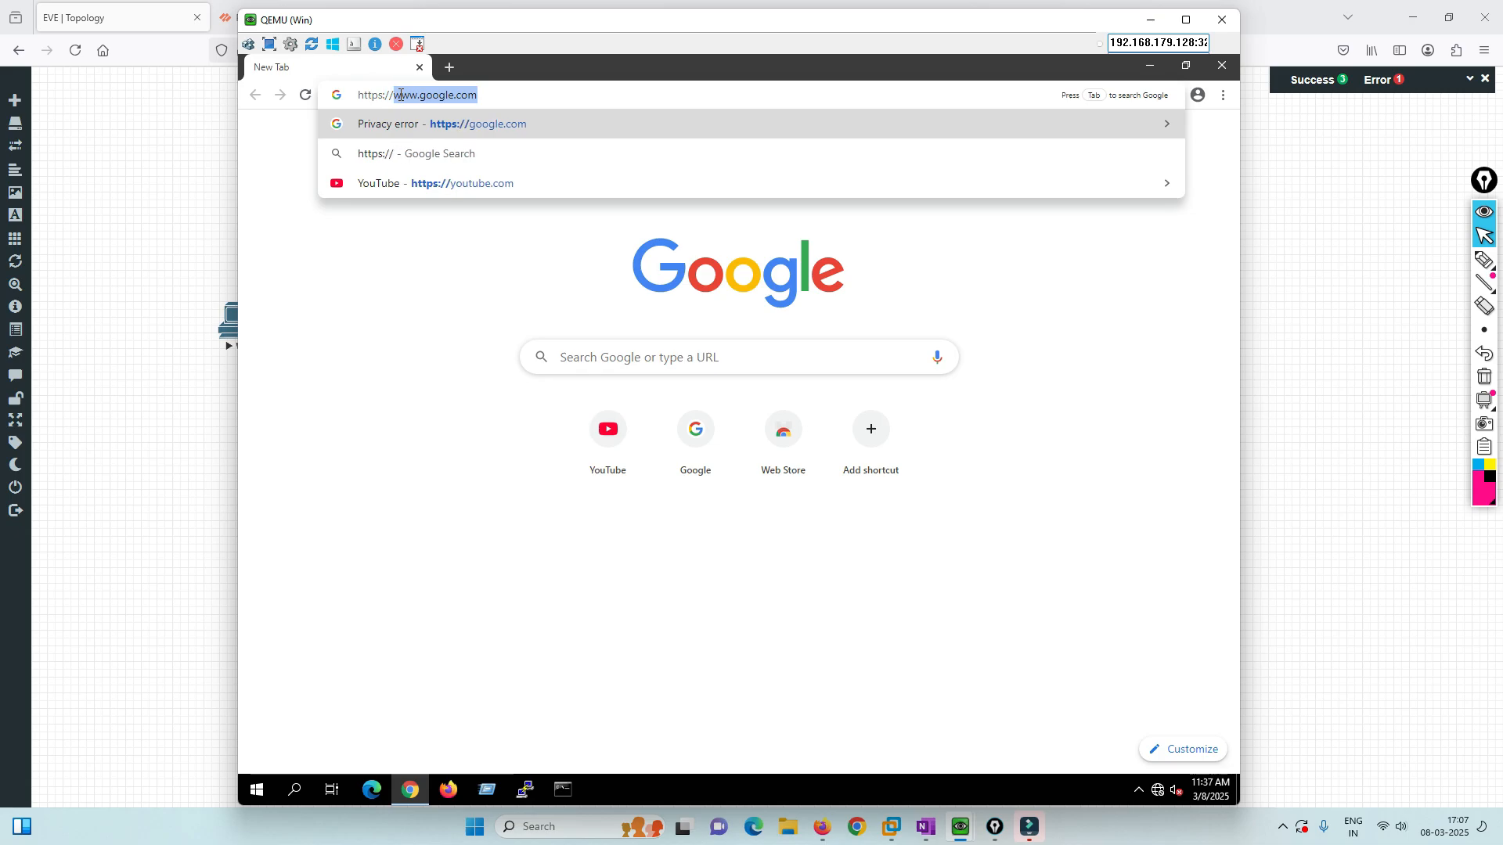
text(192.168.2)
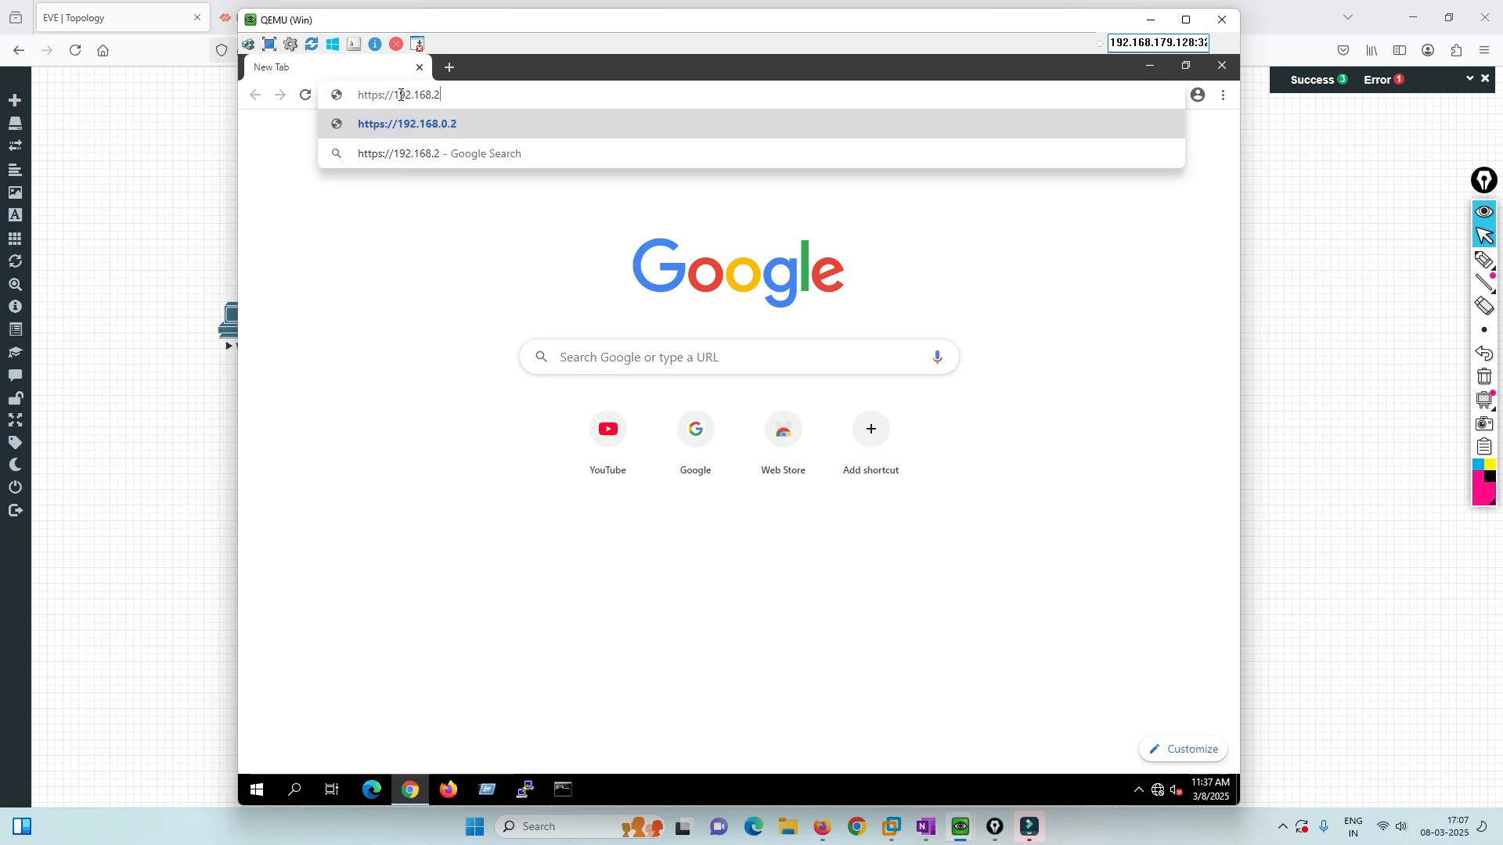
key(BackSpace)
text(10.10)
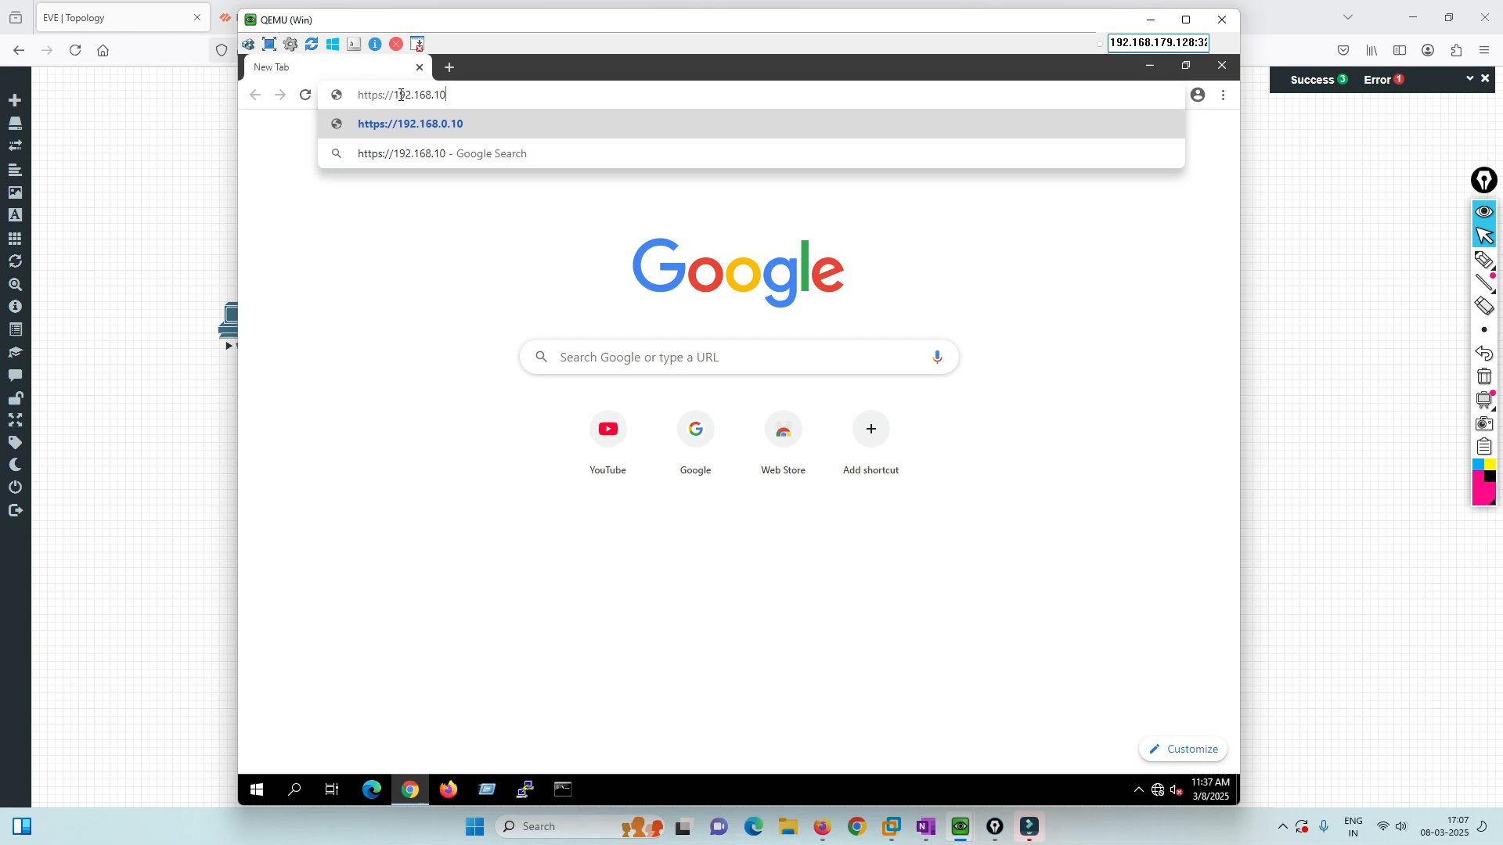
key(Return)
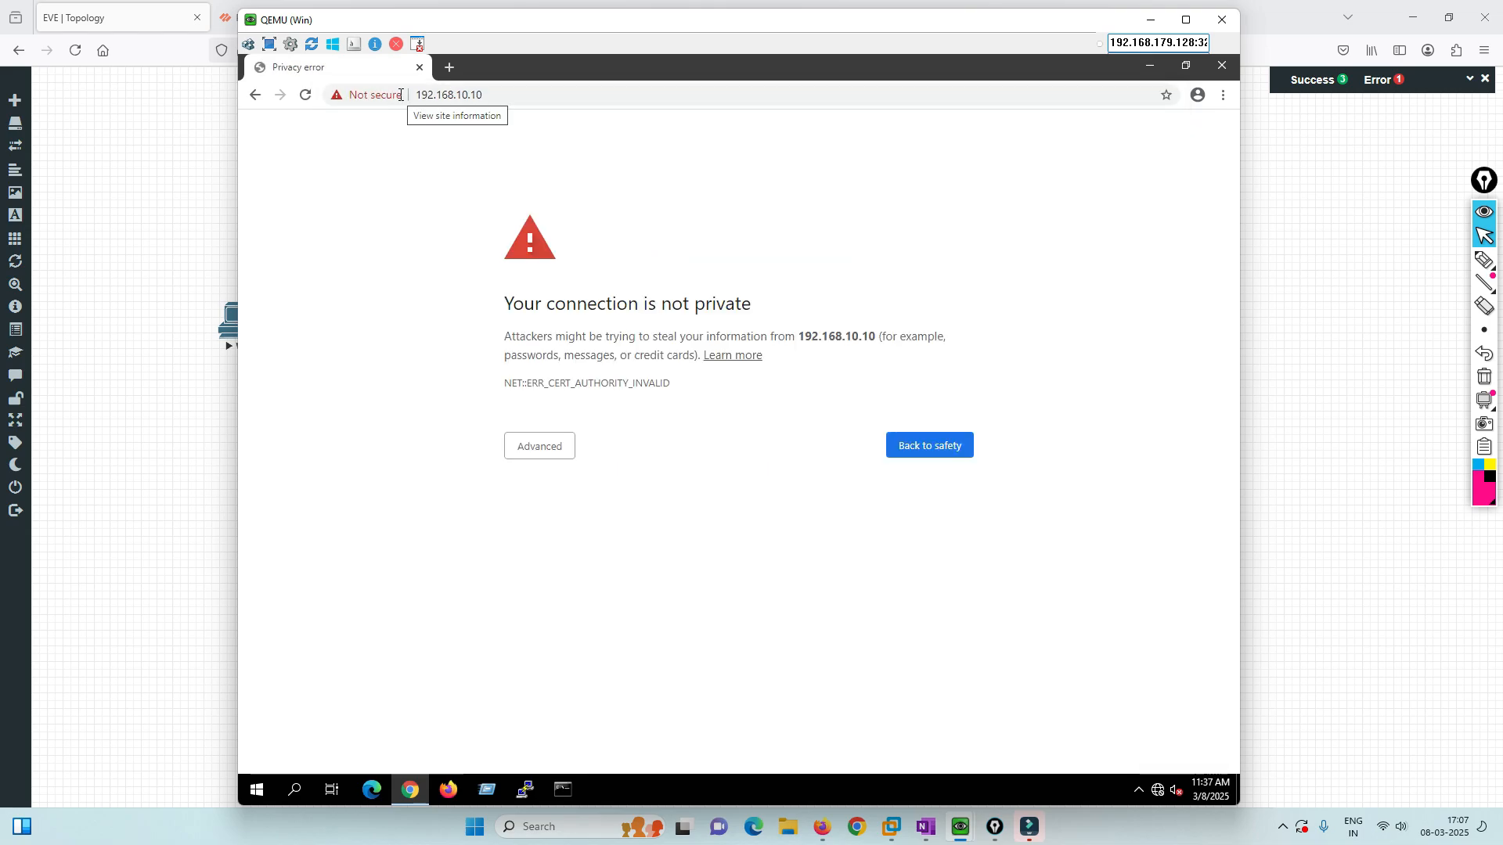
click(561, 460)
click(564, 571)
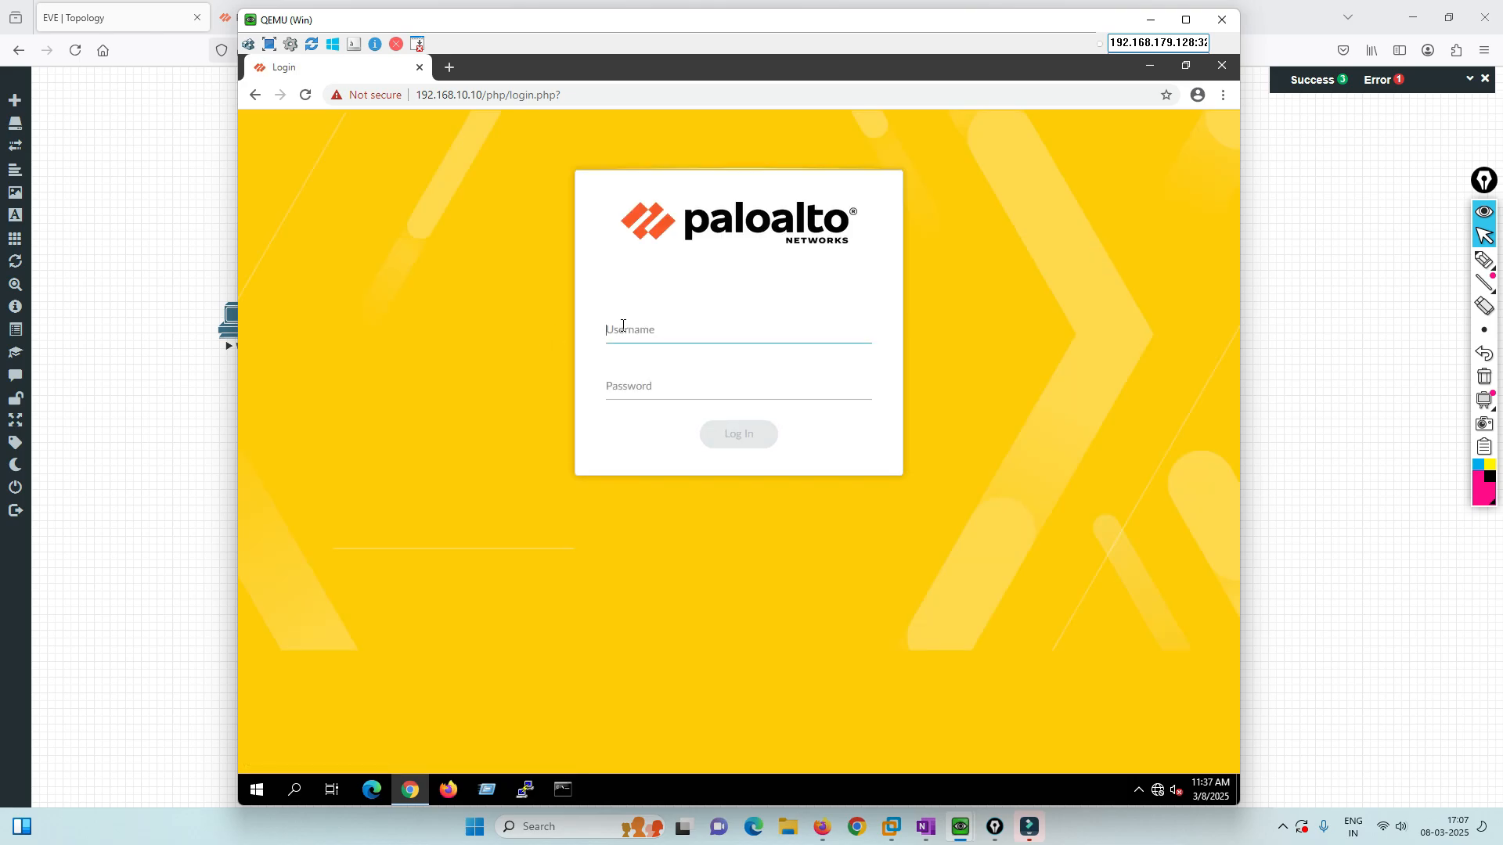
Sign in to the firewall with the administrator username and its password.
text(admin)
key(Tab)
text(adm)
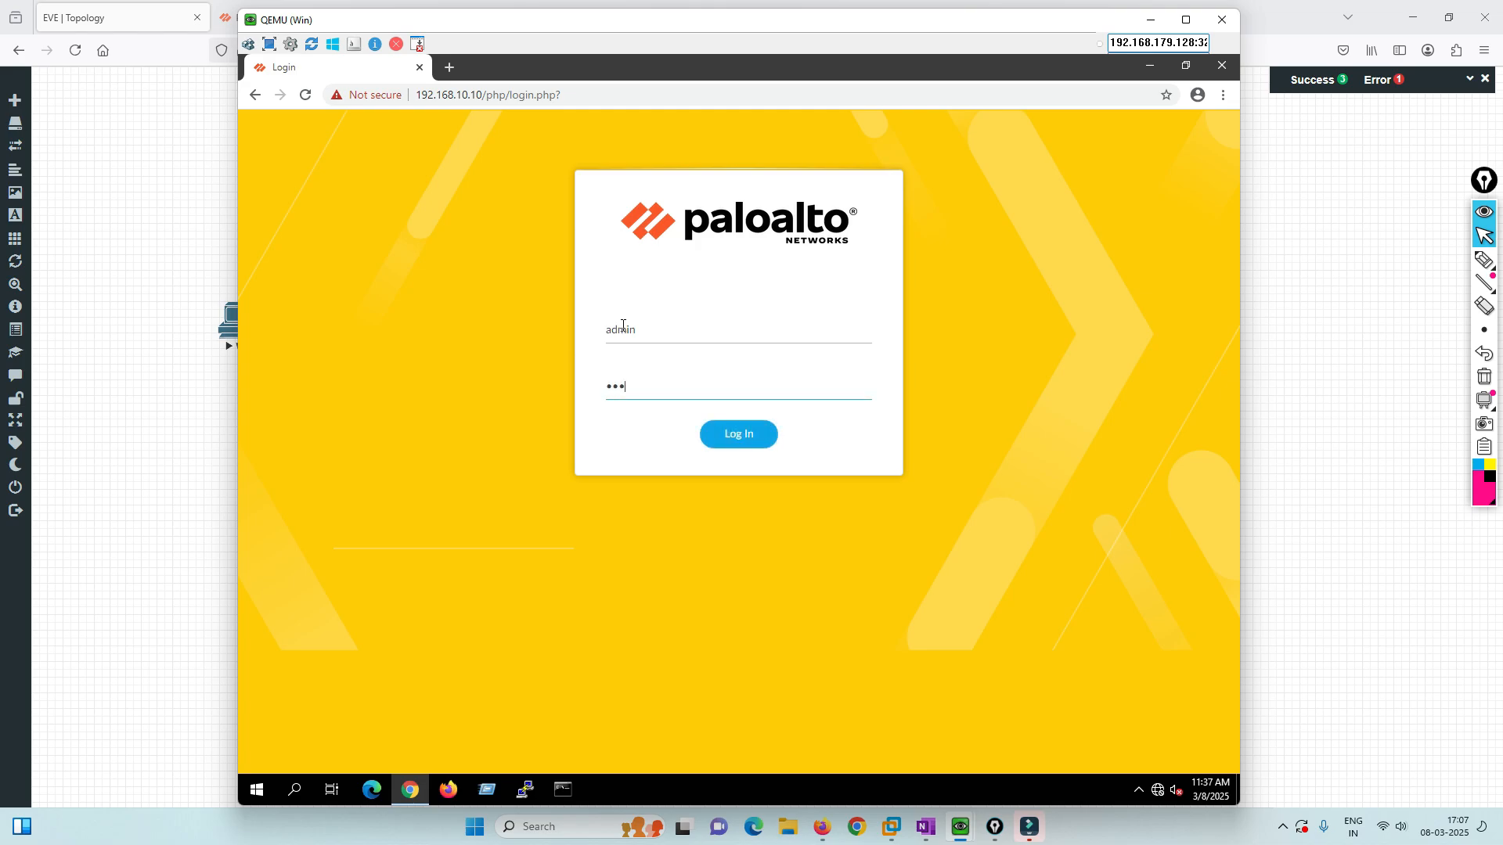
text(in@12345)
key(Return)
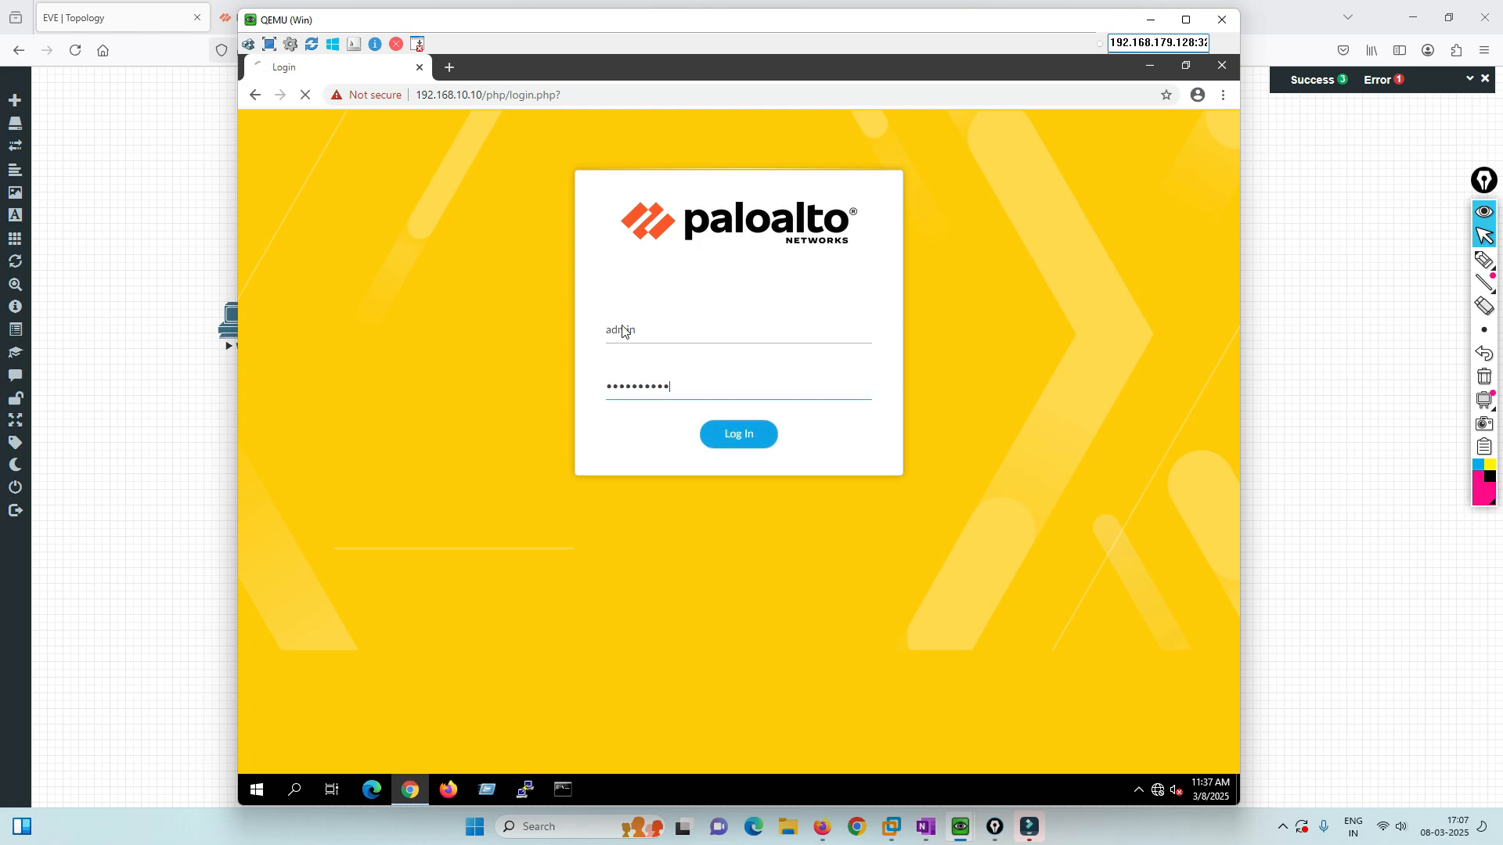
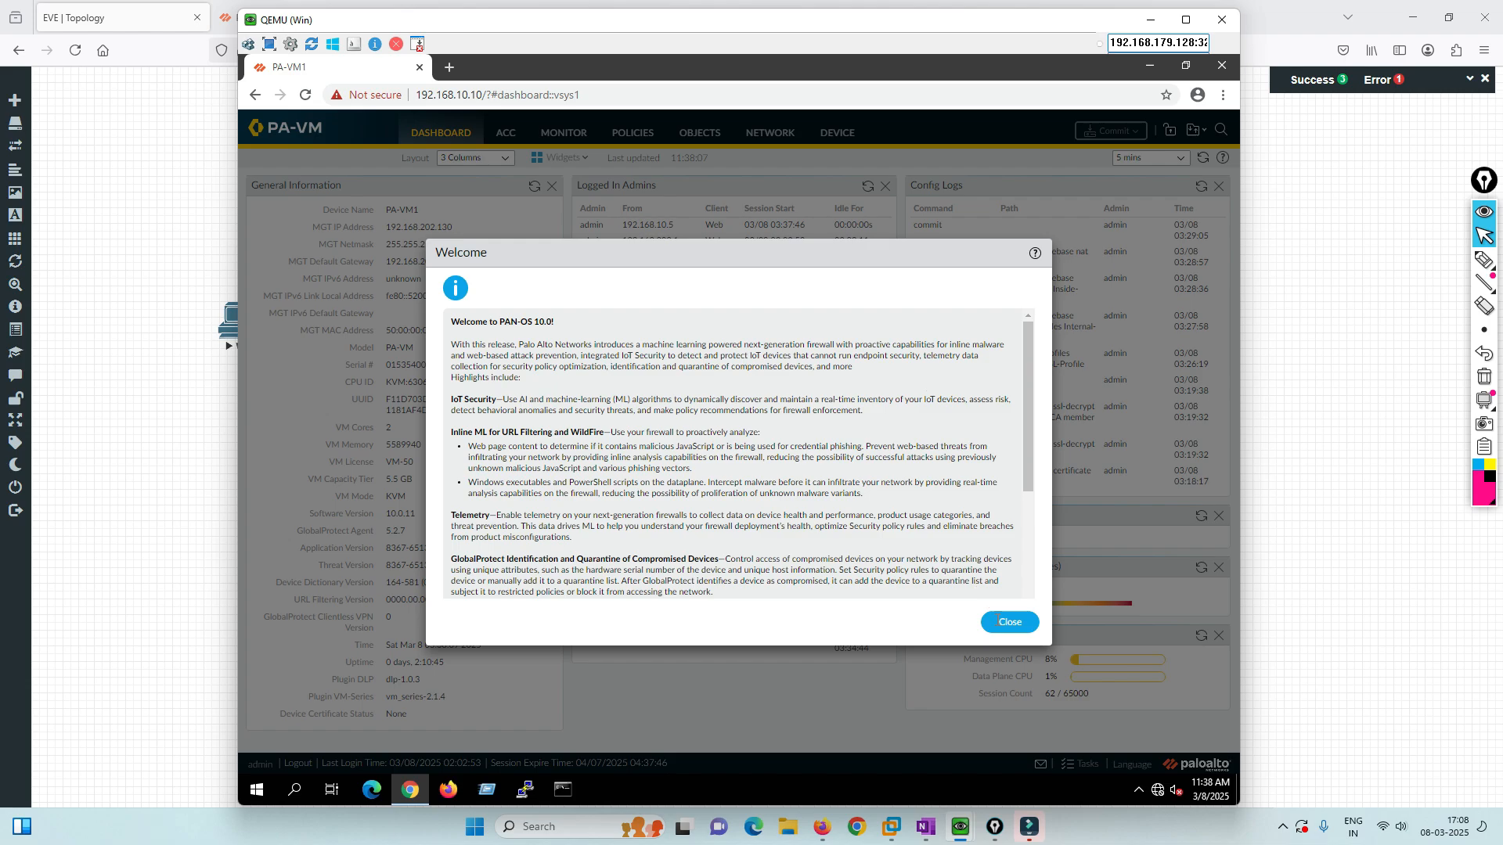
Dismiss the PAN-OS welcome and telemetry prompts and go to Device > Certificates.
click(1006, 624)
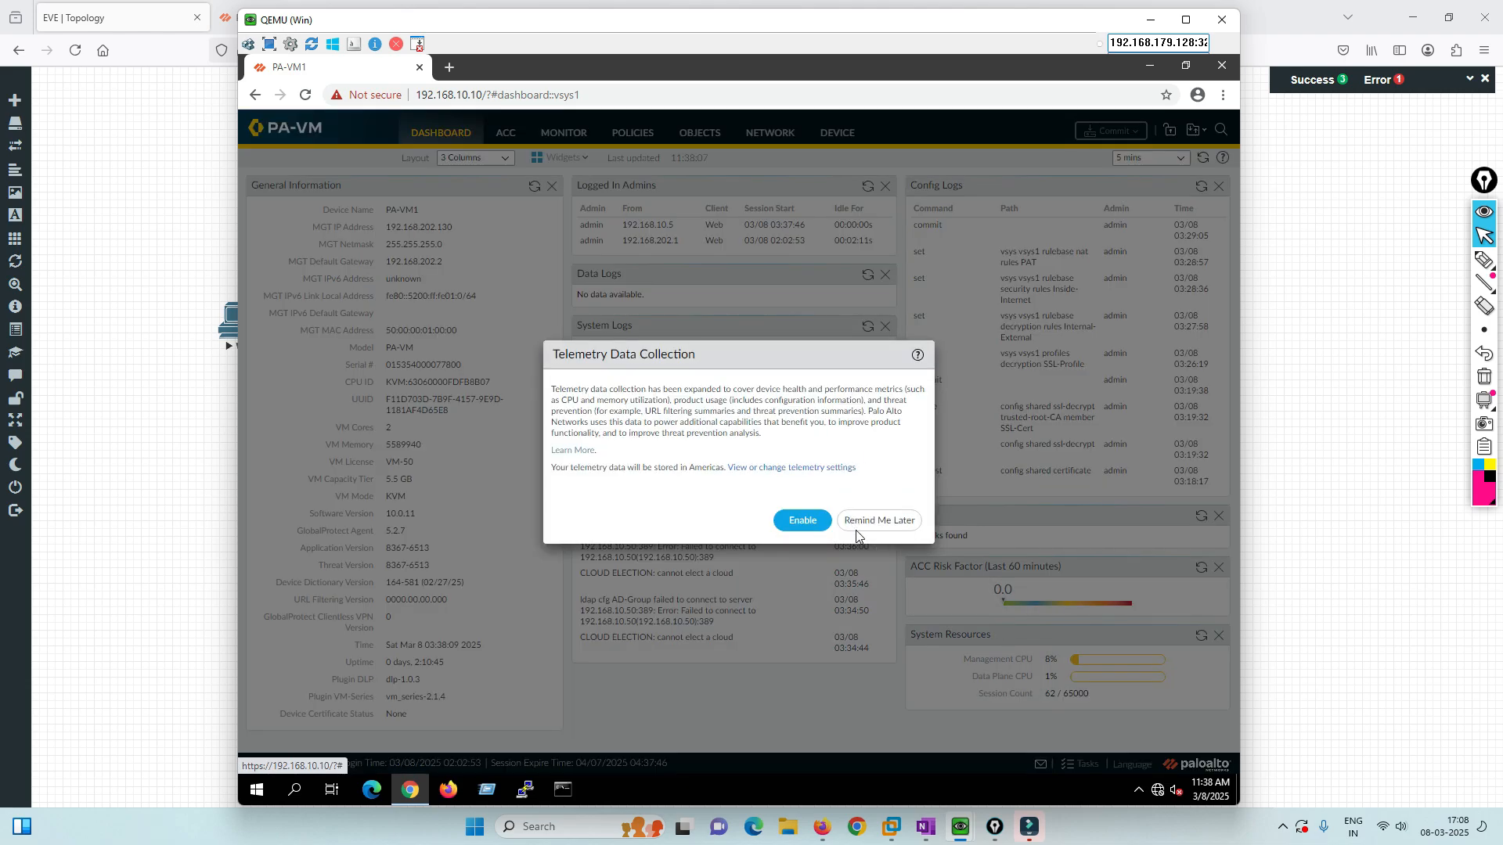
click(861, 522)
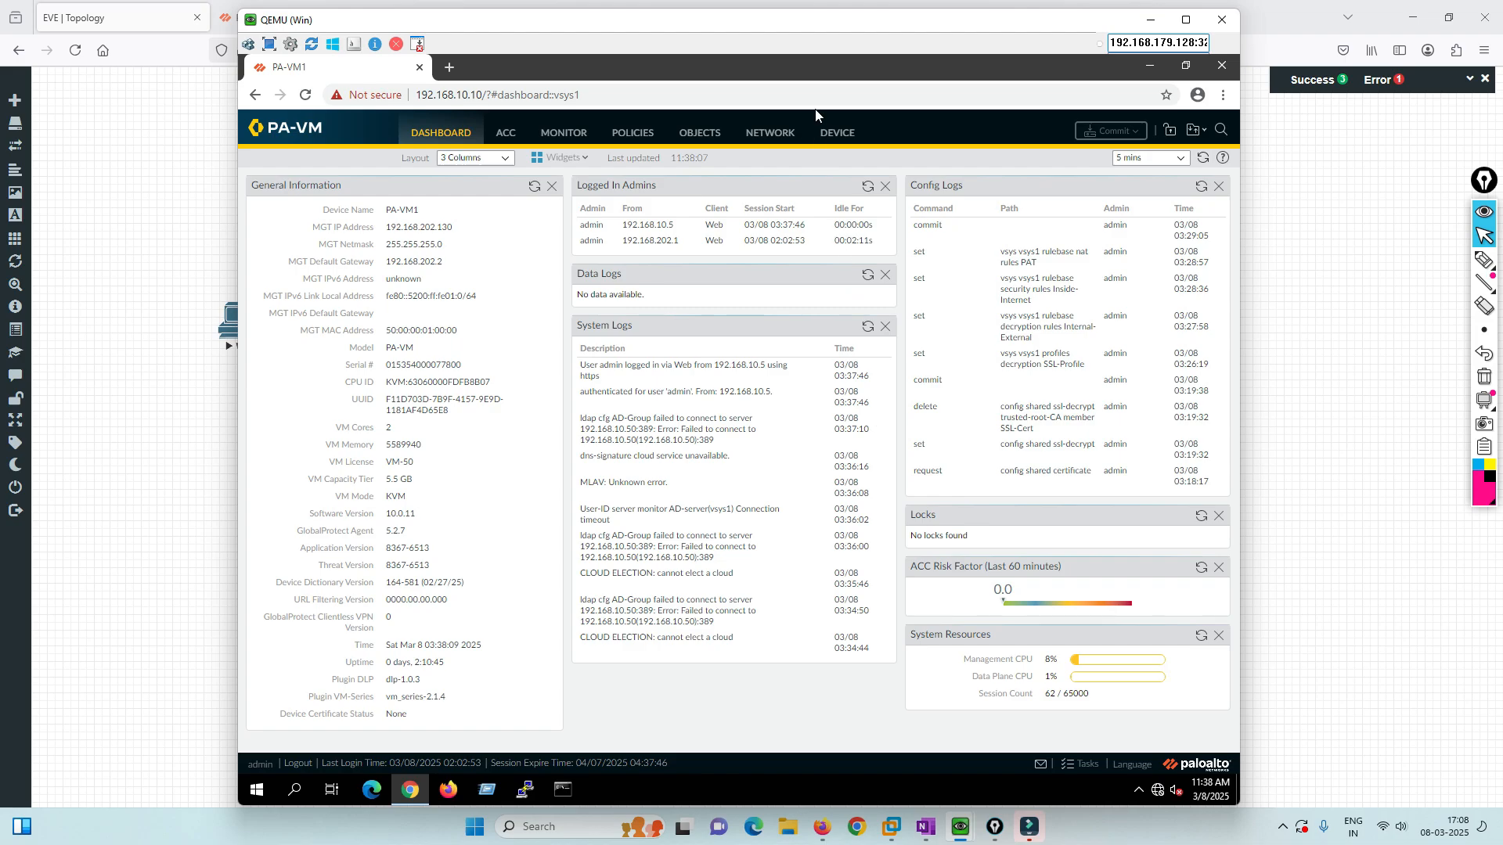
click(835, 135)
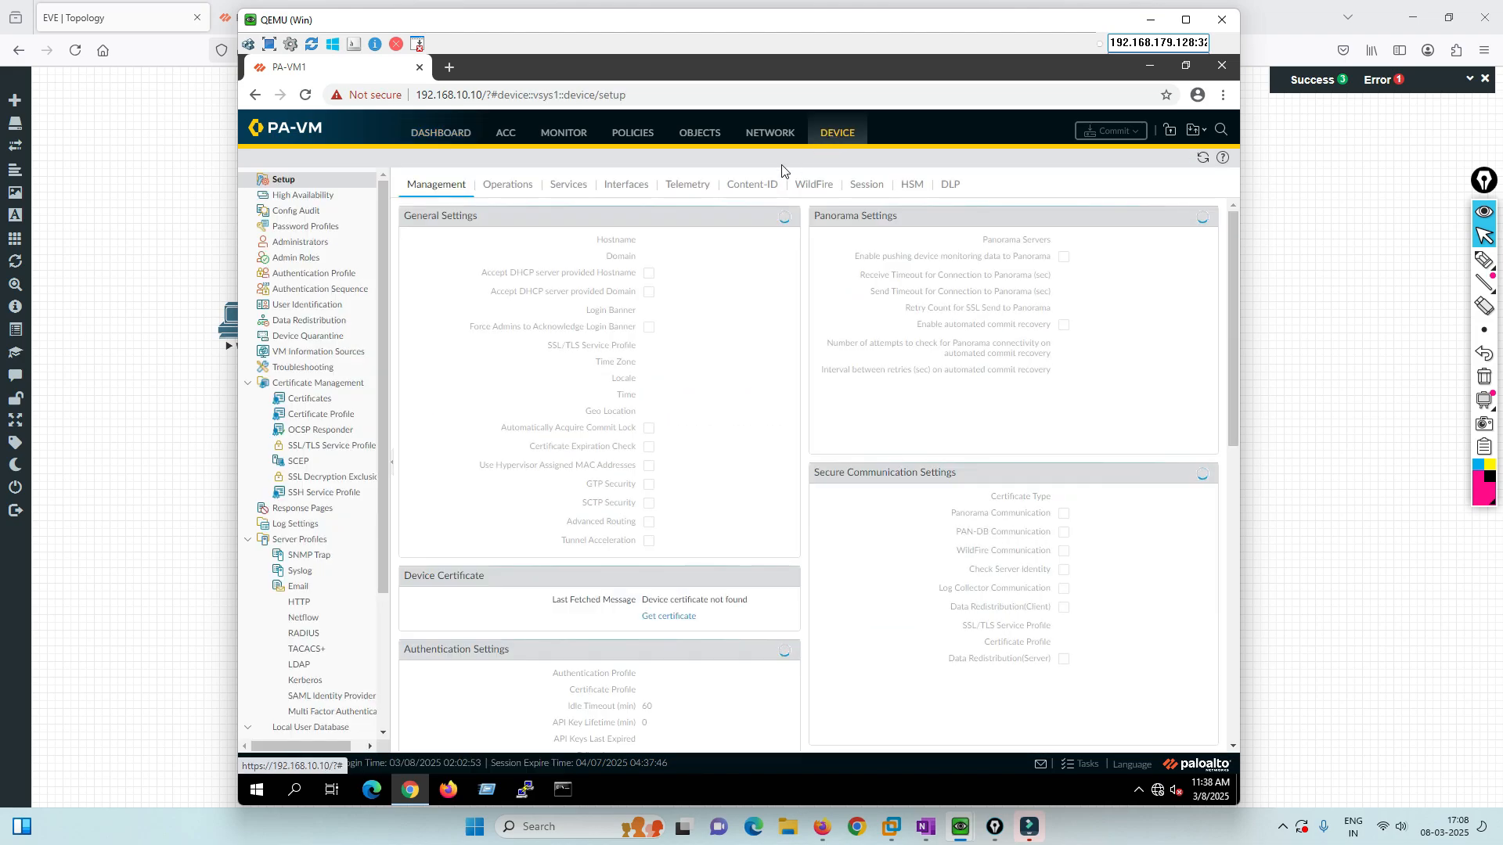
click(315, 407)
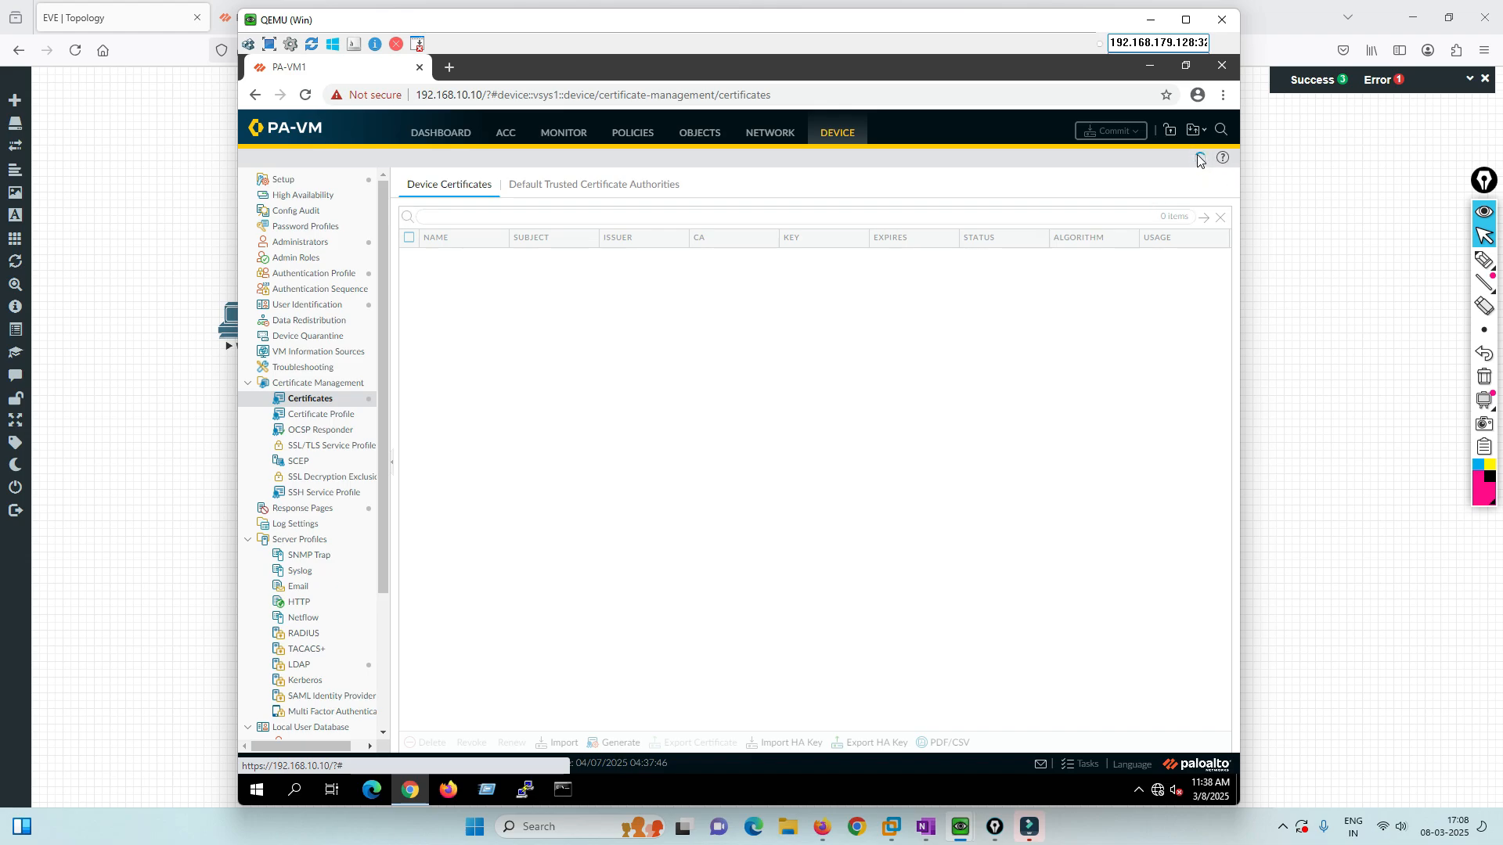
Export SSL-Cert in PEM format and keep the downloaded cert_SSL-Cert.crt file.
click(408, 258)
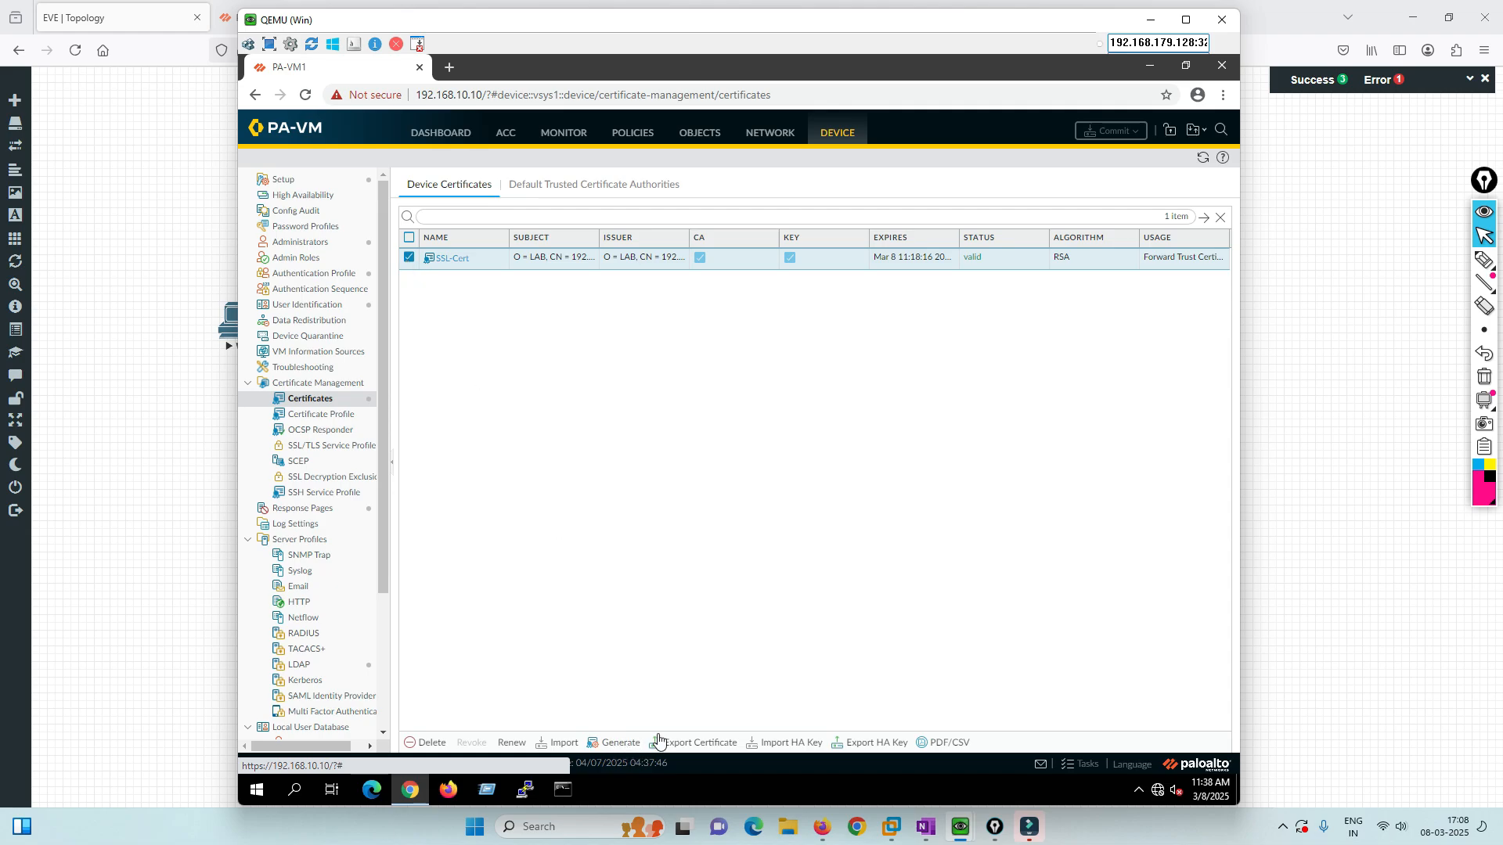
click(693, 742)
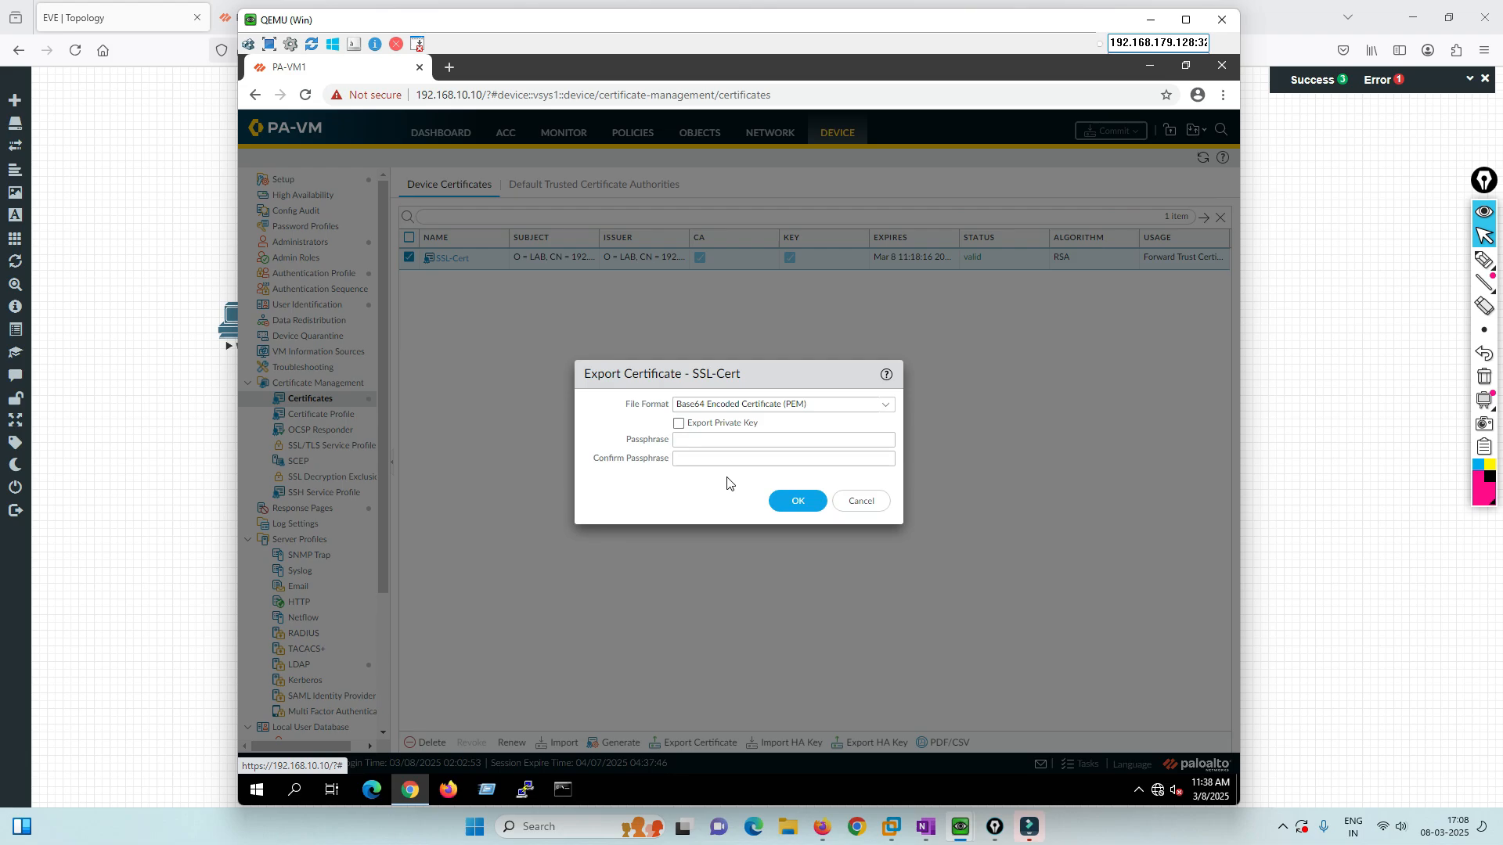
click(798, 502)
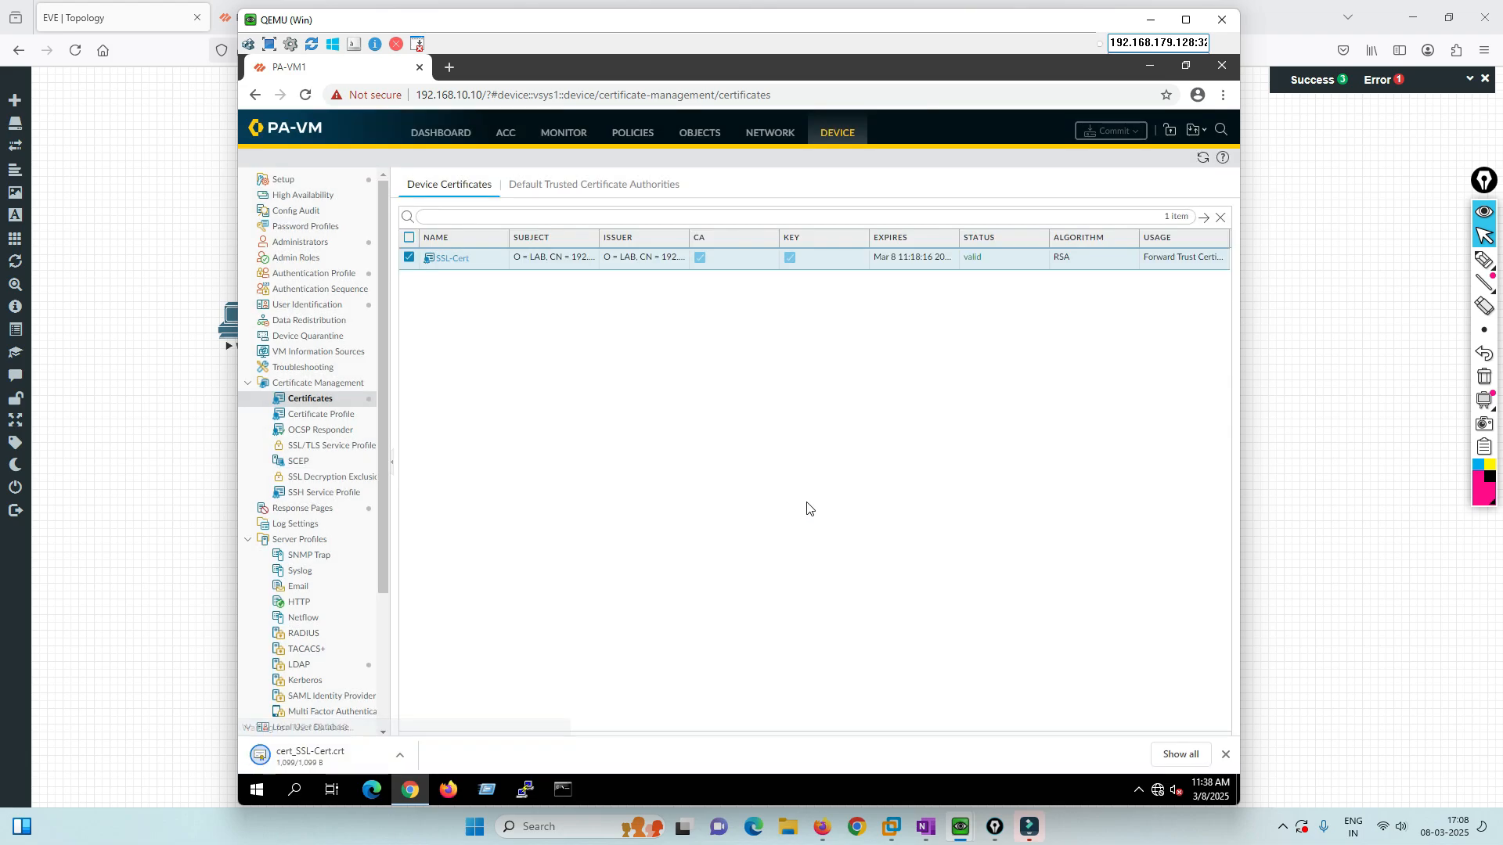
click(515, 754)
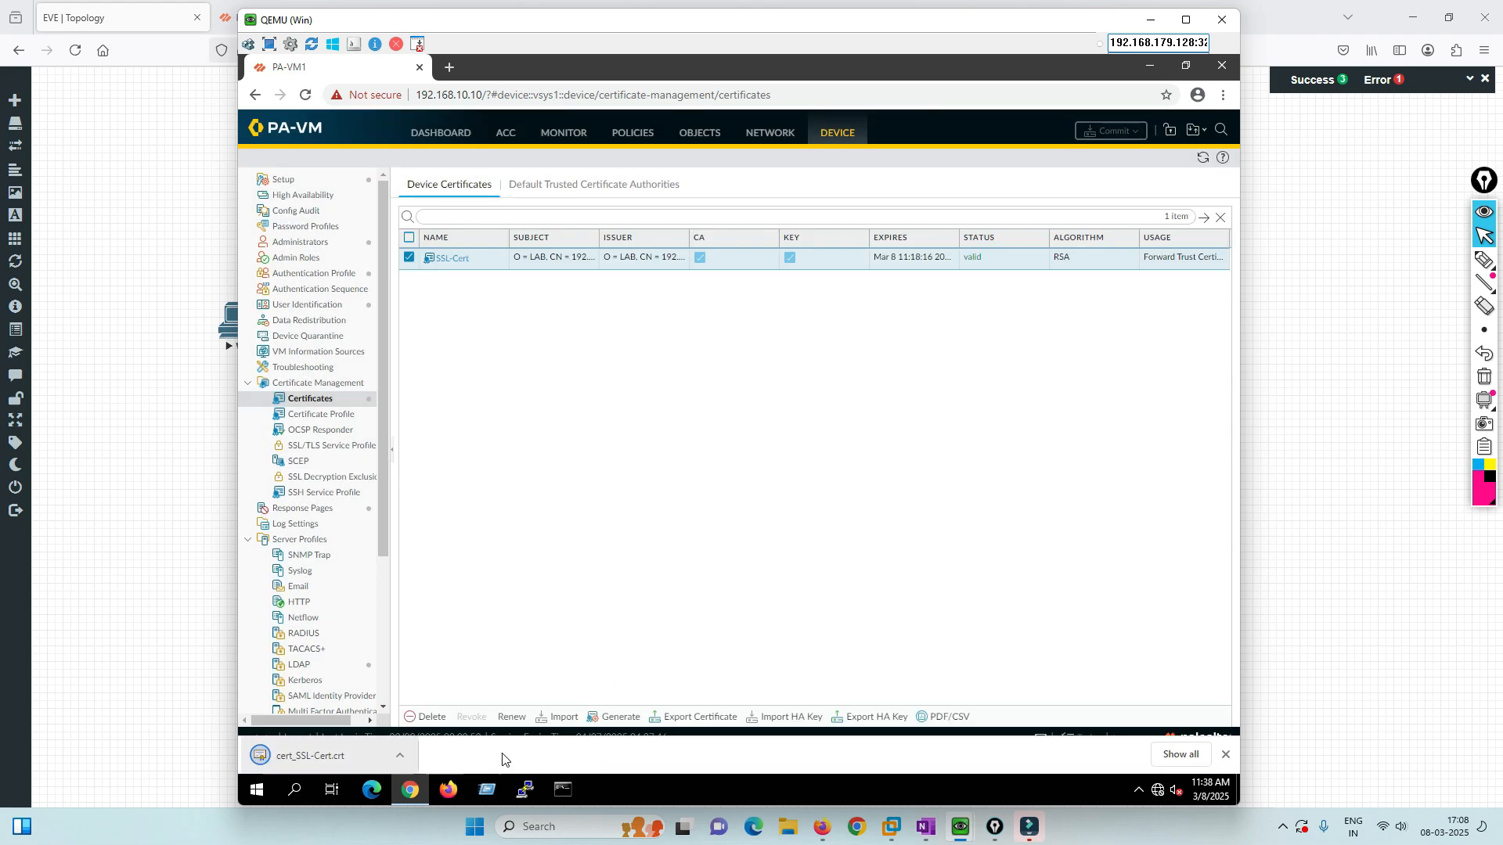
click(1144, 63)
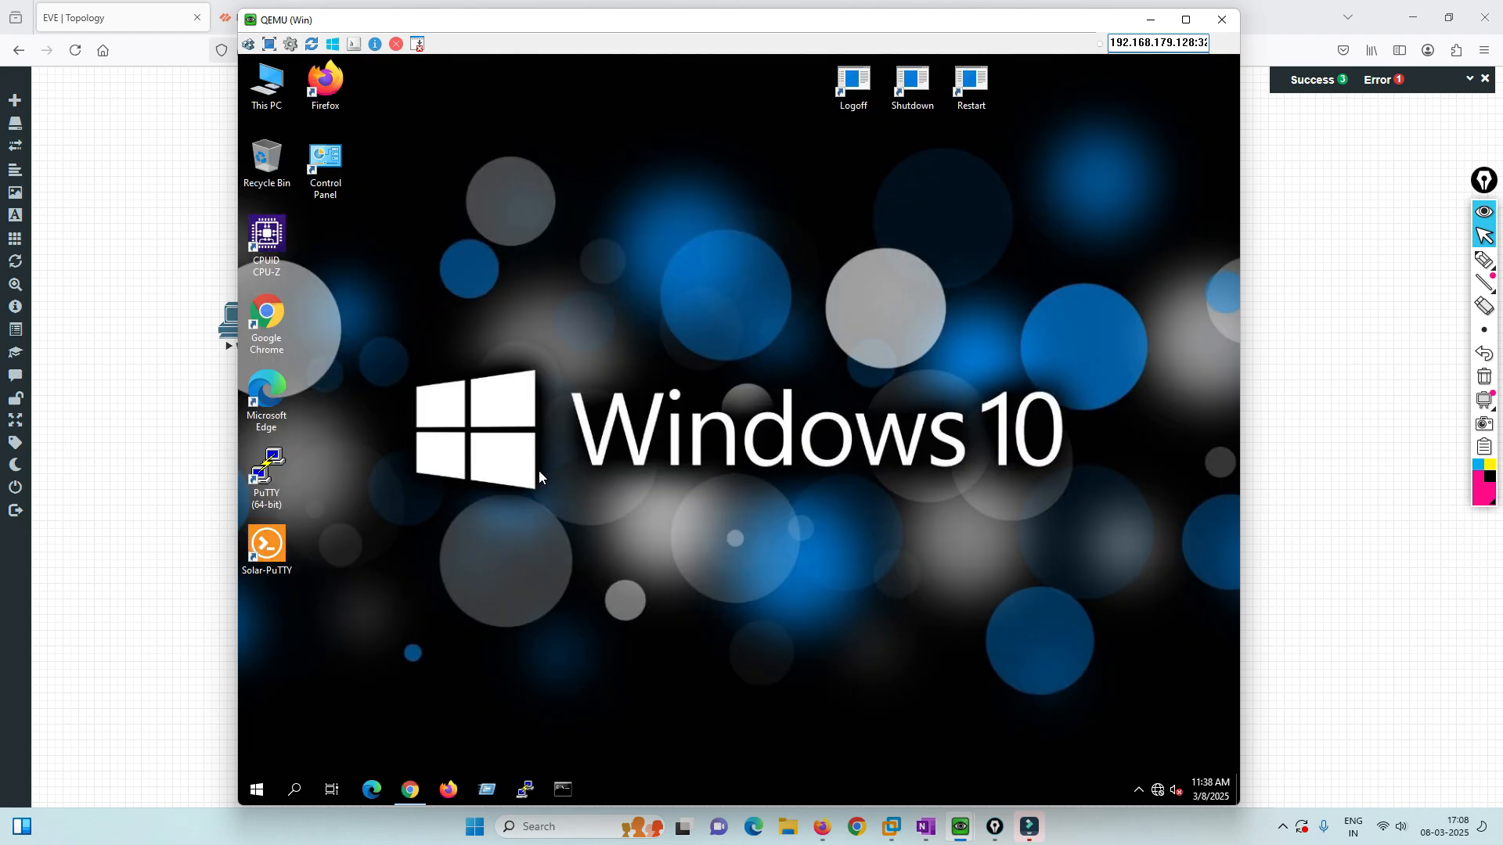
Open the downloaded certificate and import it for Local Machine into Trusted Root Certification Authorities.
click(411, 789)
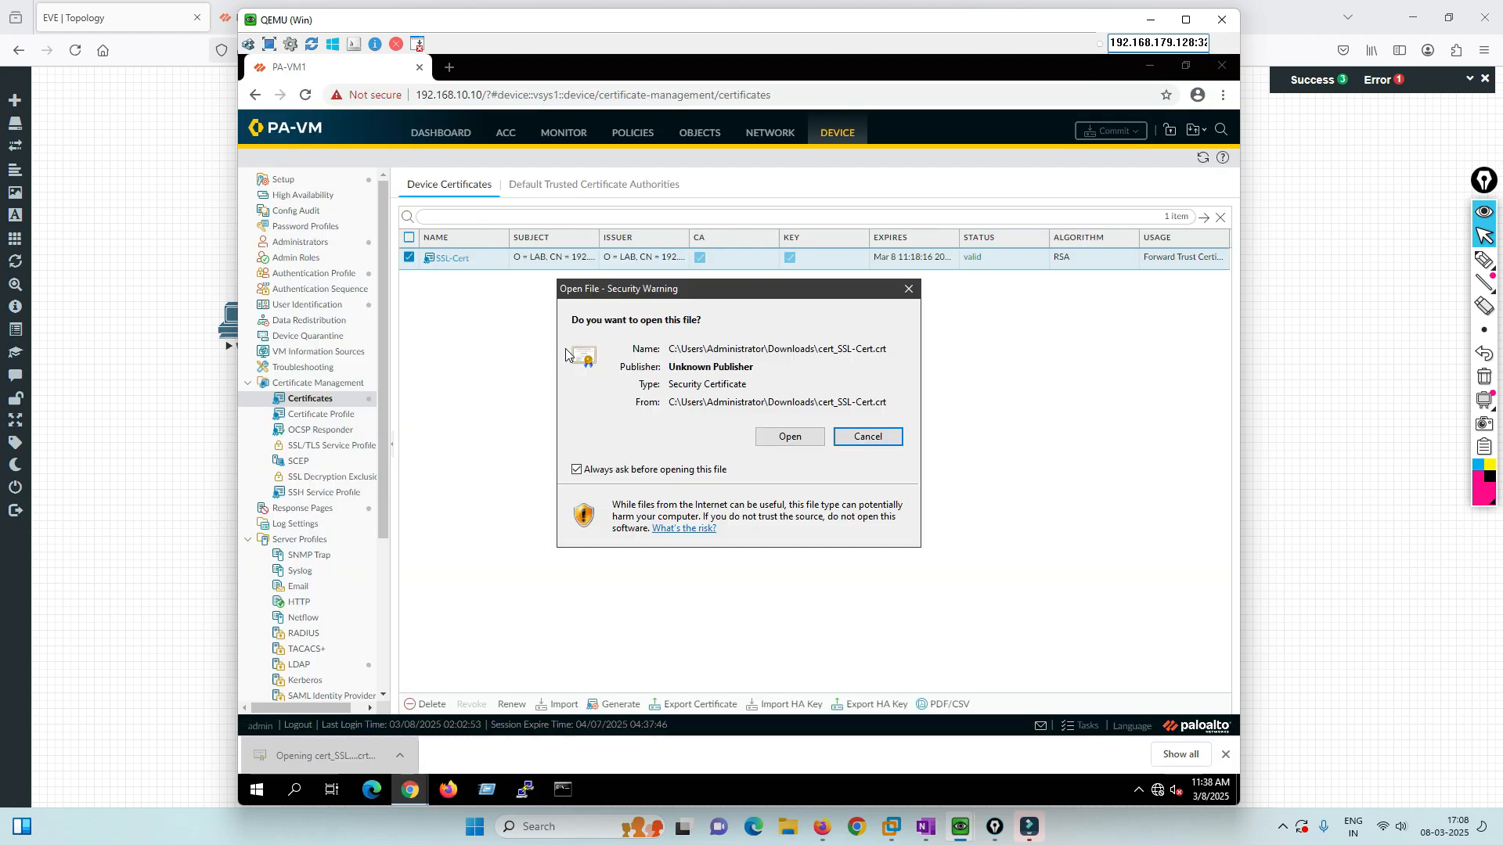
click(808, 436)
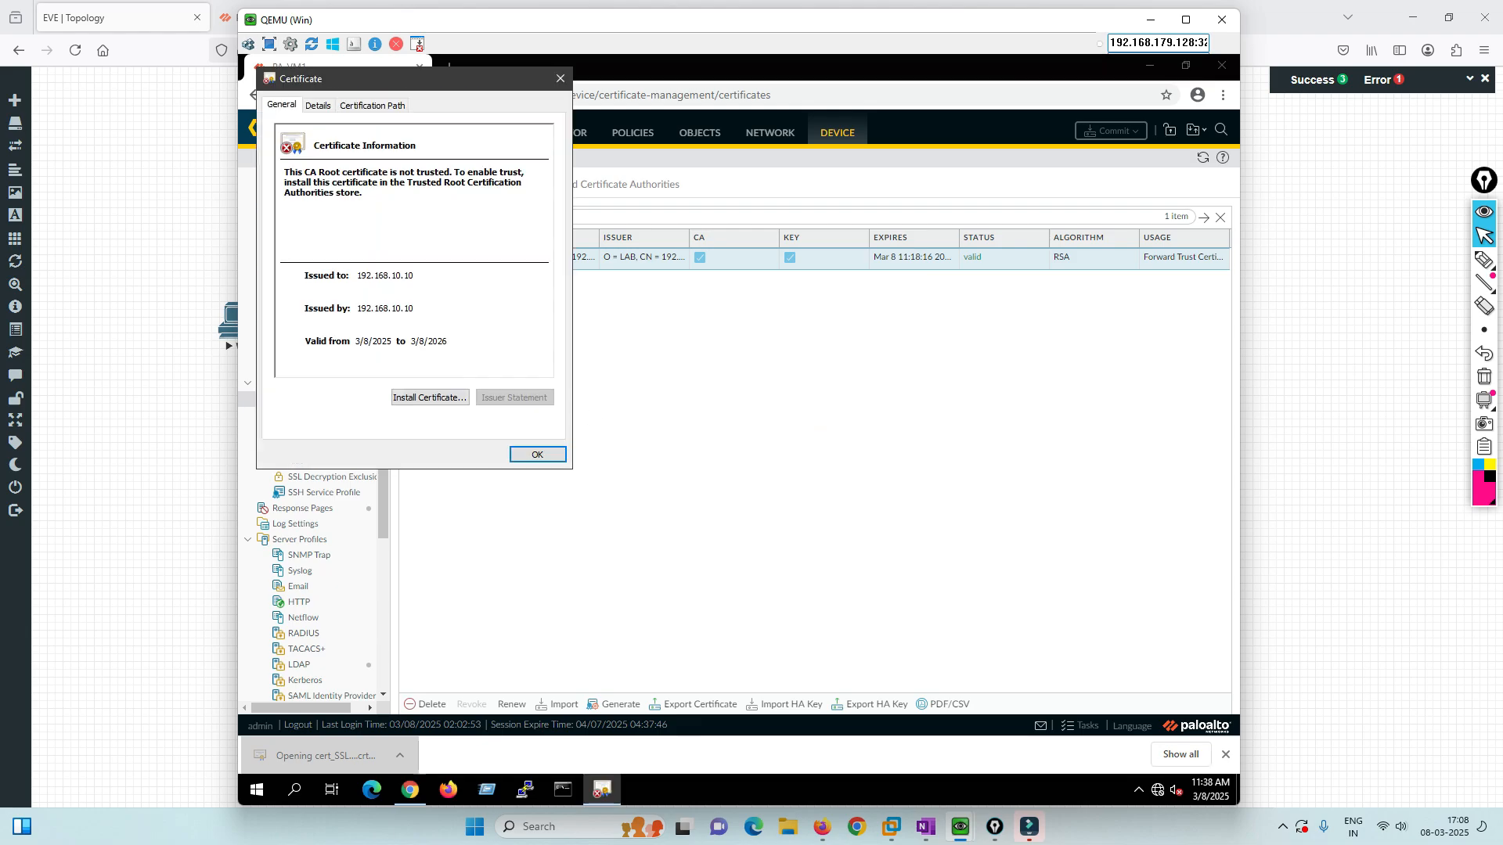
click(411, 397)
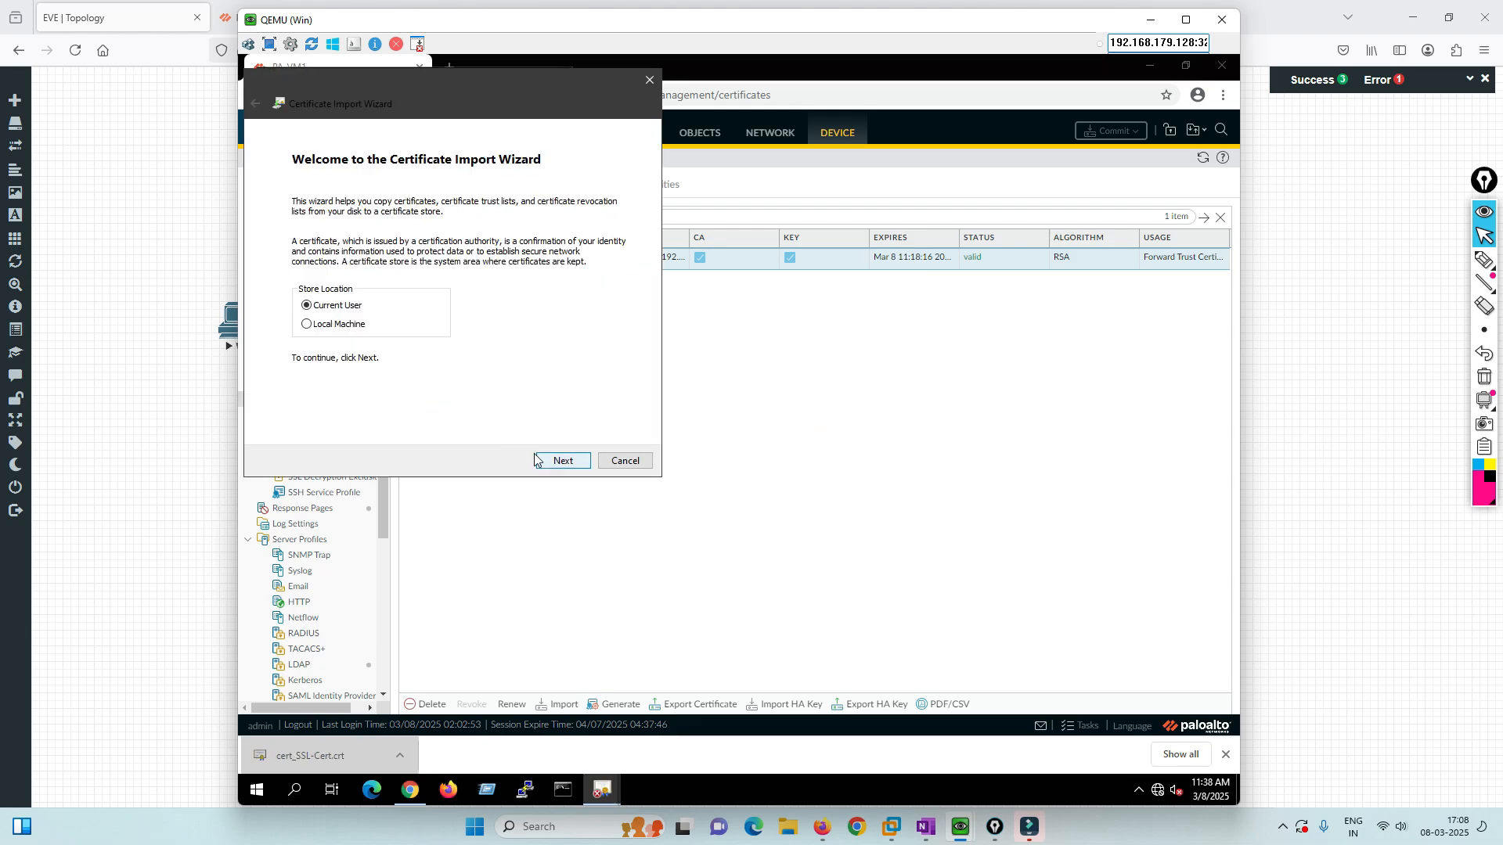
click(351, 328)
click(565, 461)
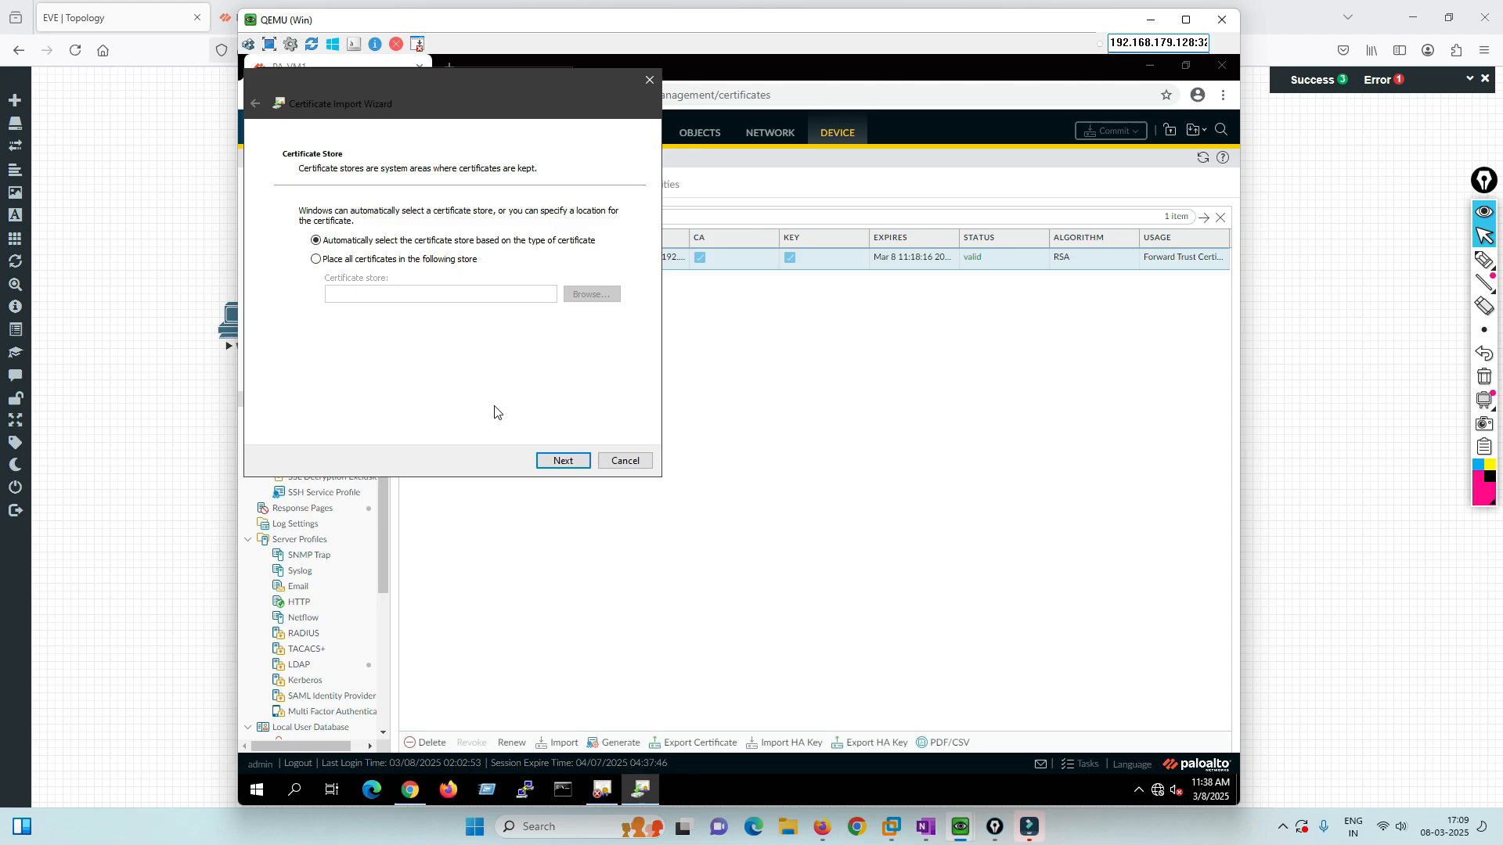
click(361, 264)
click(583, 296)
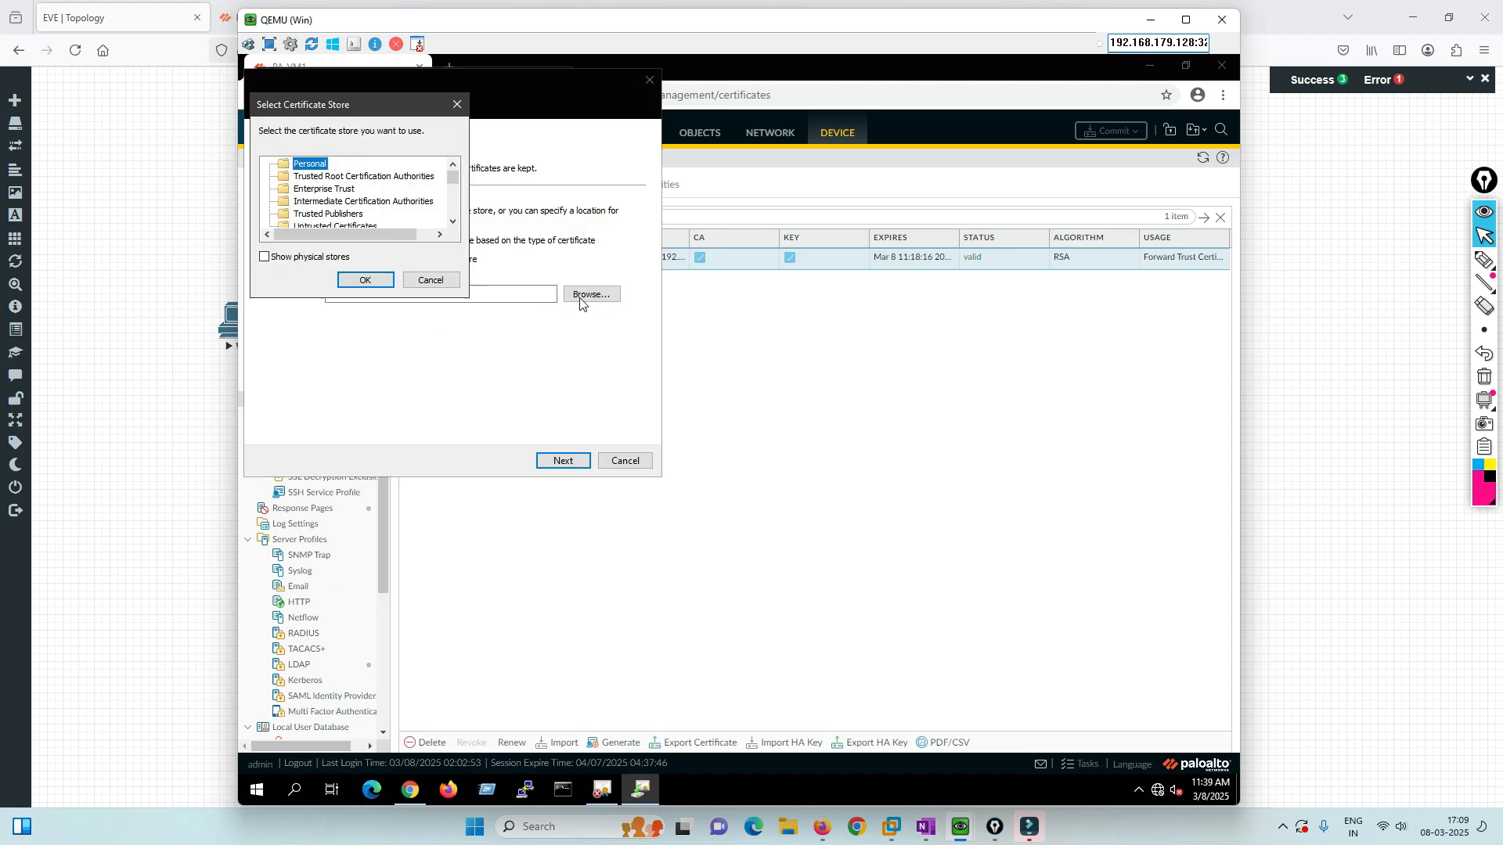
click(344, 176)
click(364, 281)
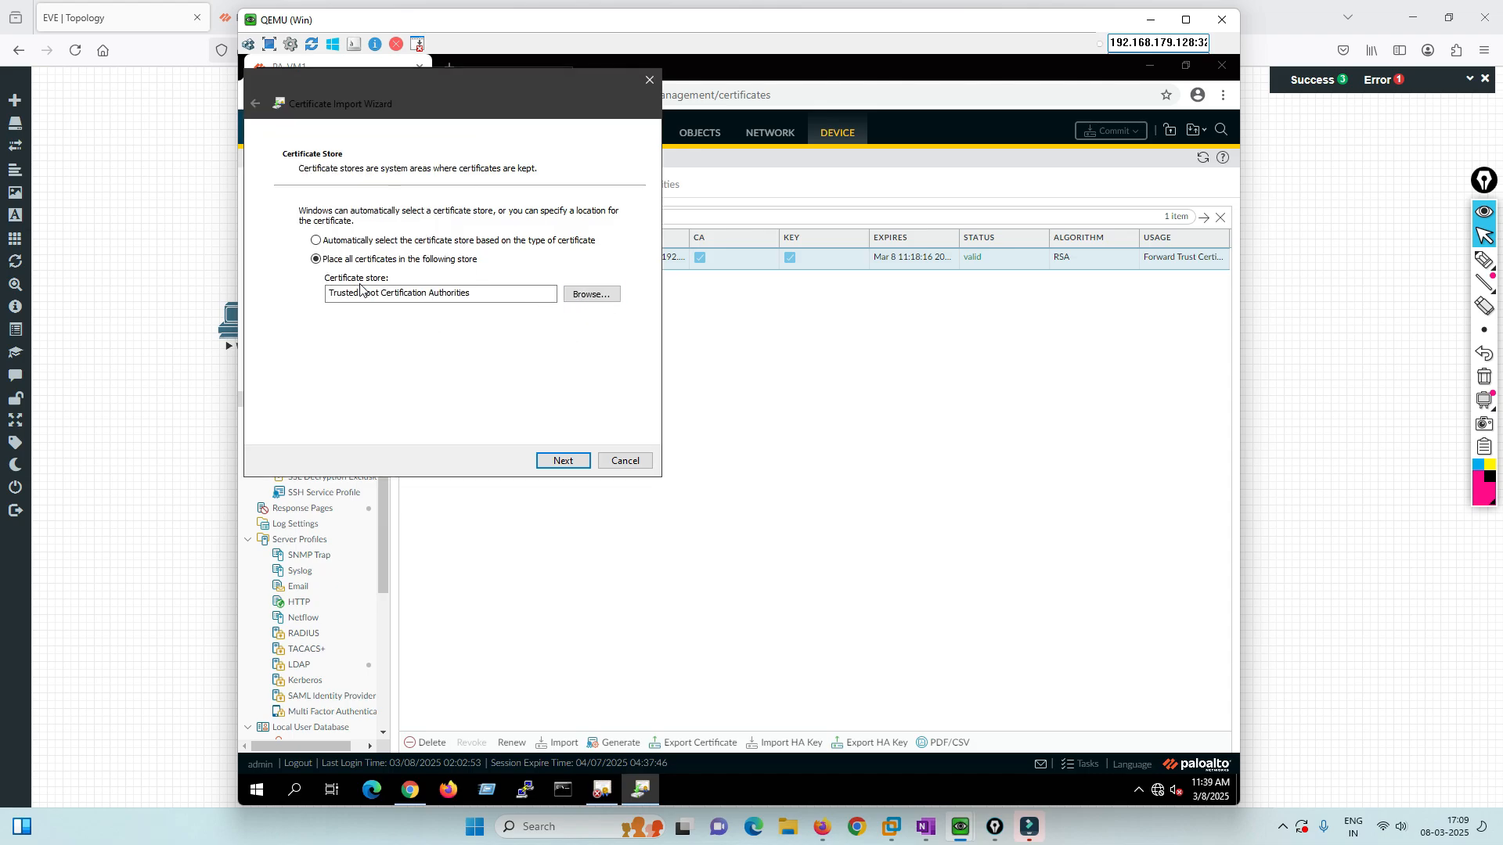
click(580, 462)
click(580, 462)
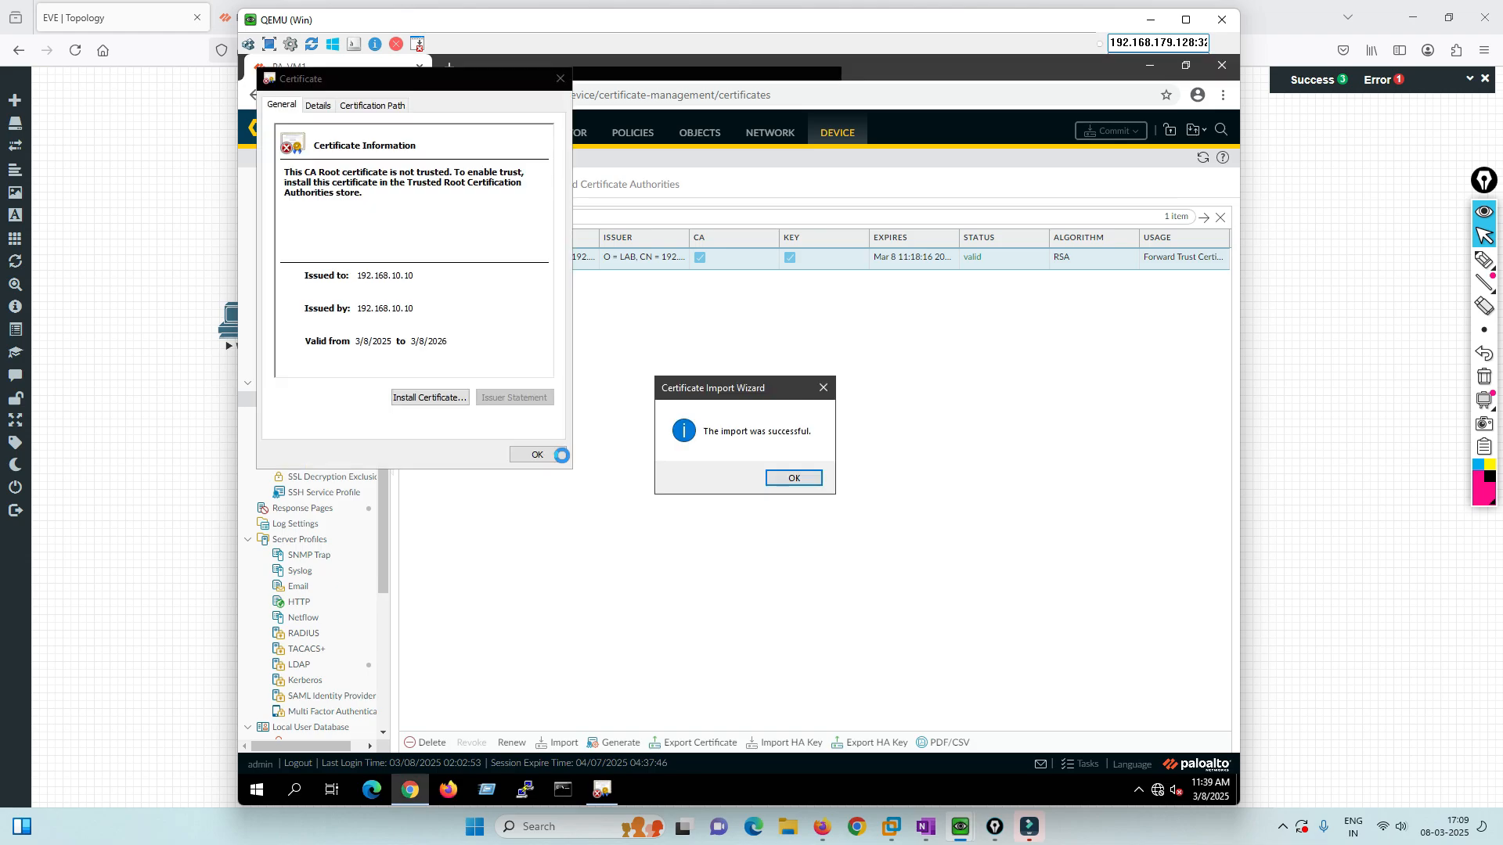
click(793, 477)
Import the certificate into Trusted Root Certification Authorities a second time, then close its details.
click(454, 399)
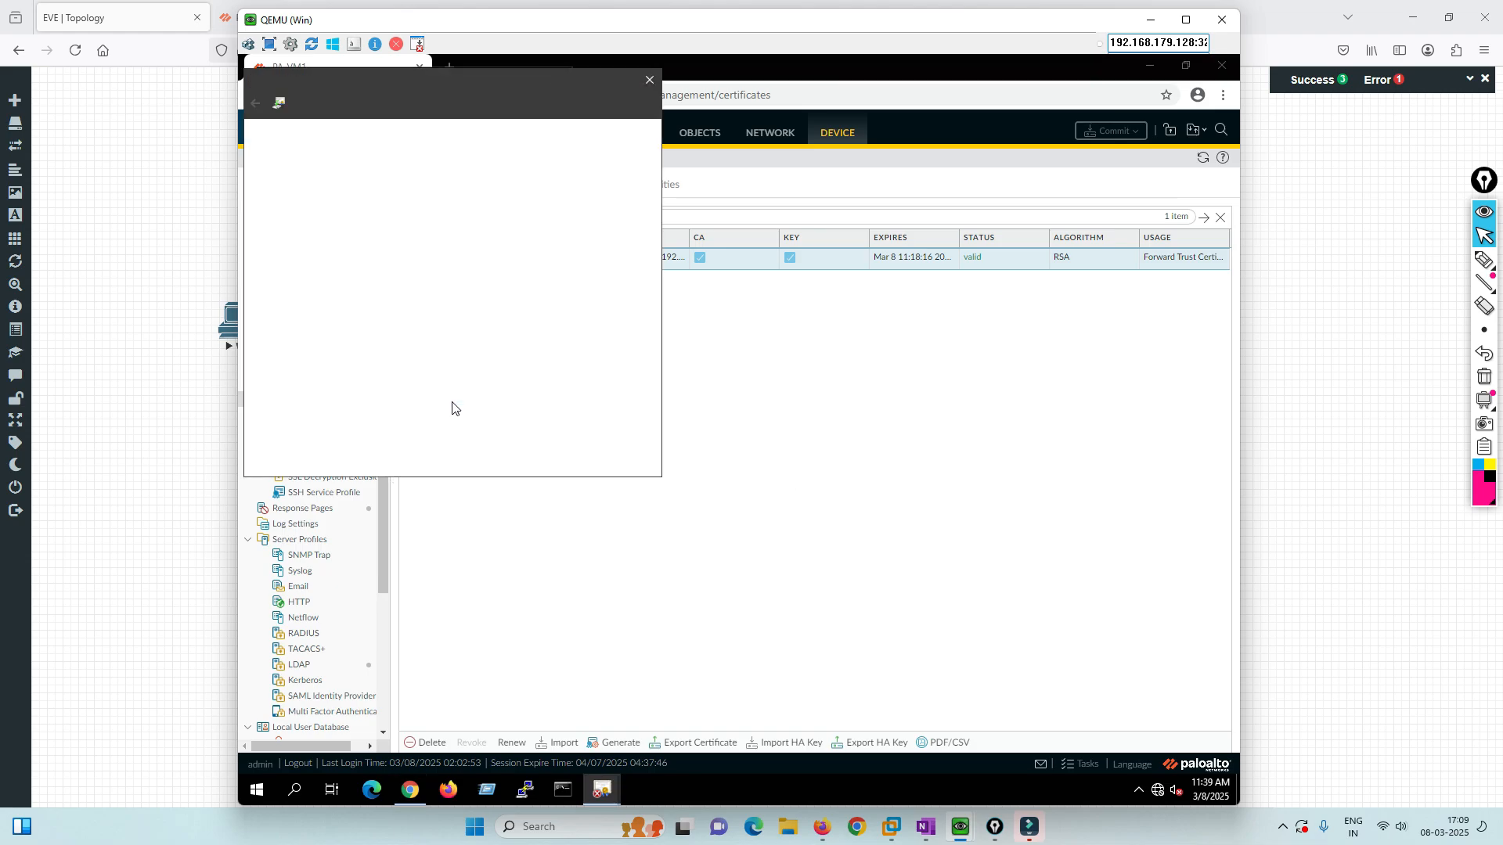
click(565, 460)
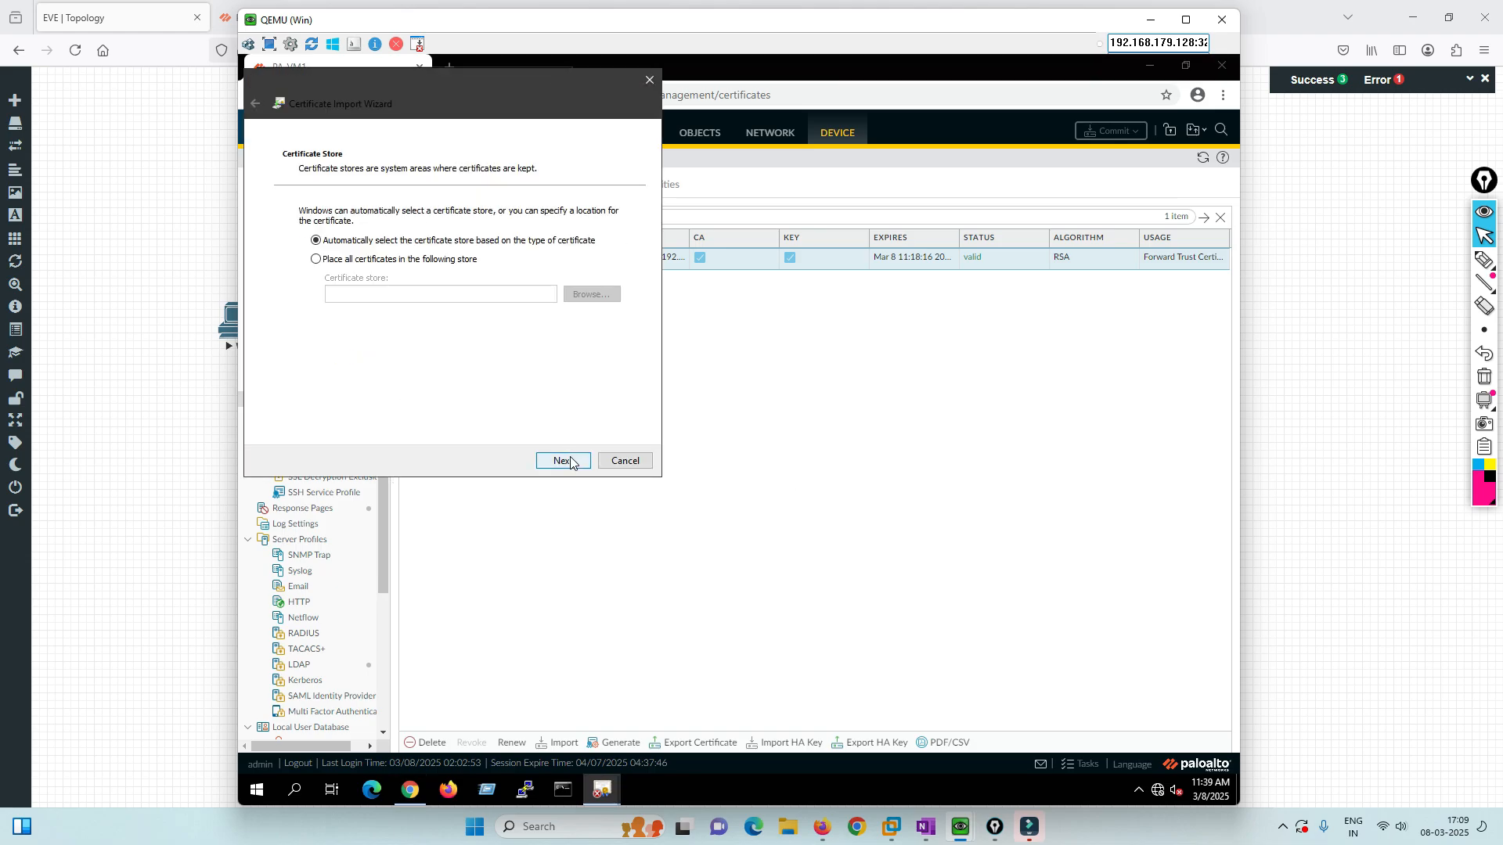
click(405, 263)
click(597, 294)
click(314, 177)
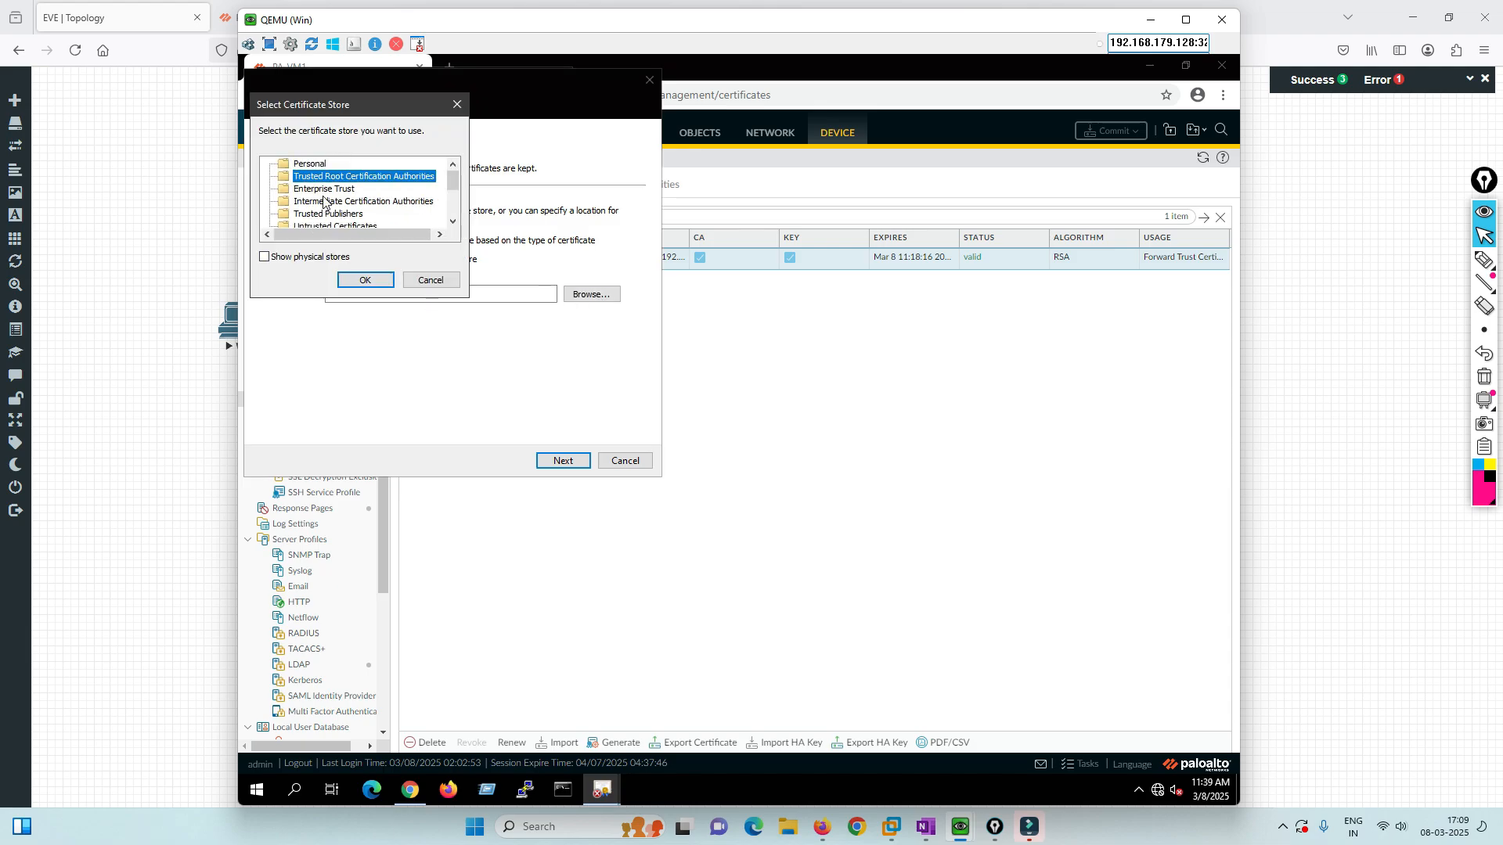
click(364, 280)
click(570, 462)
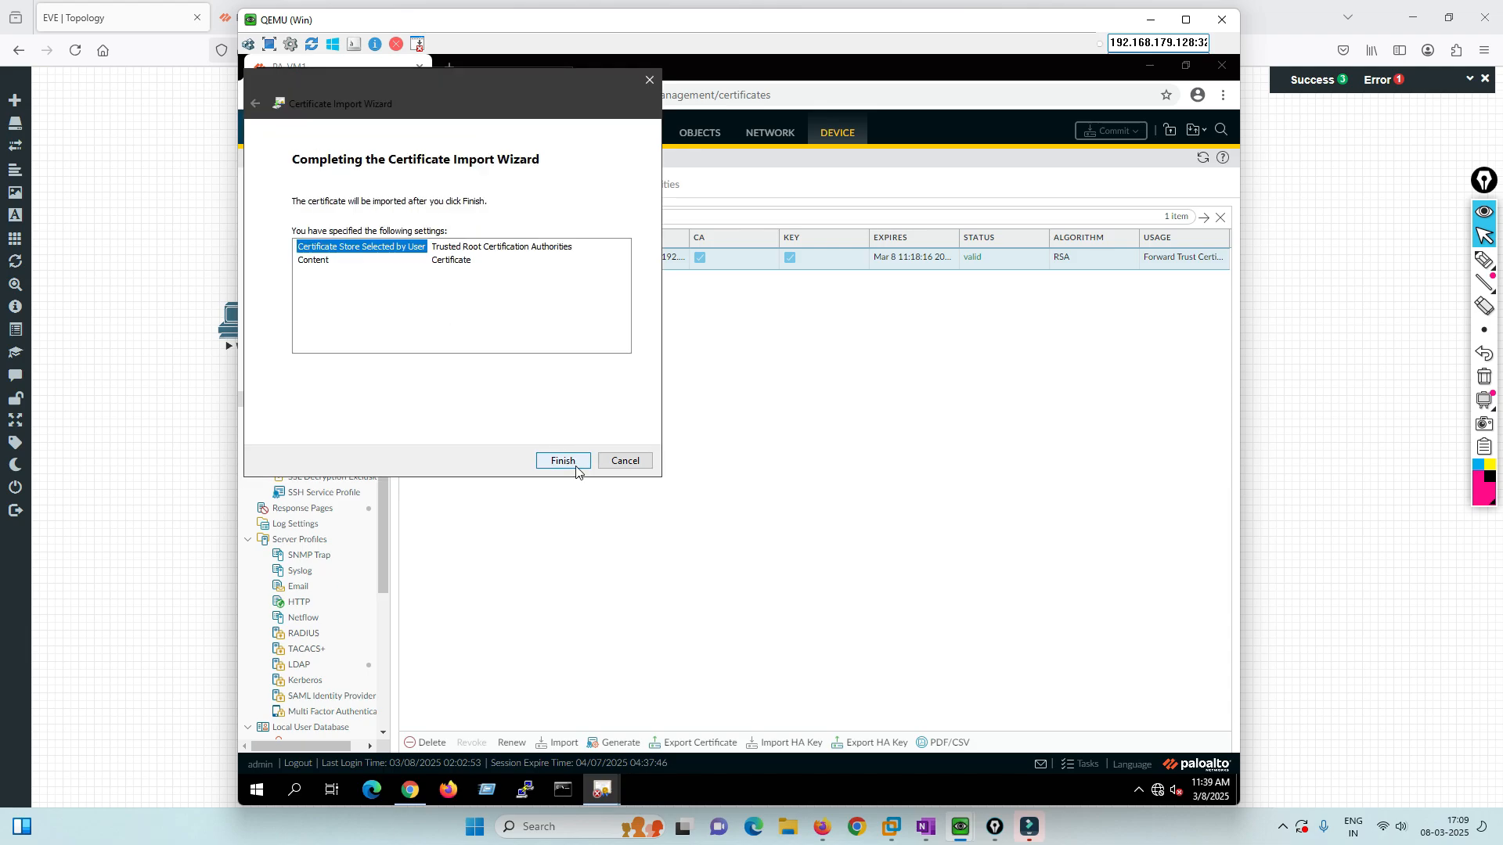
click(575, 466)
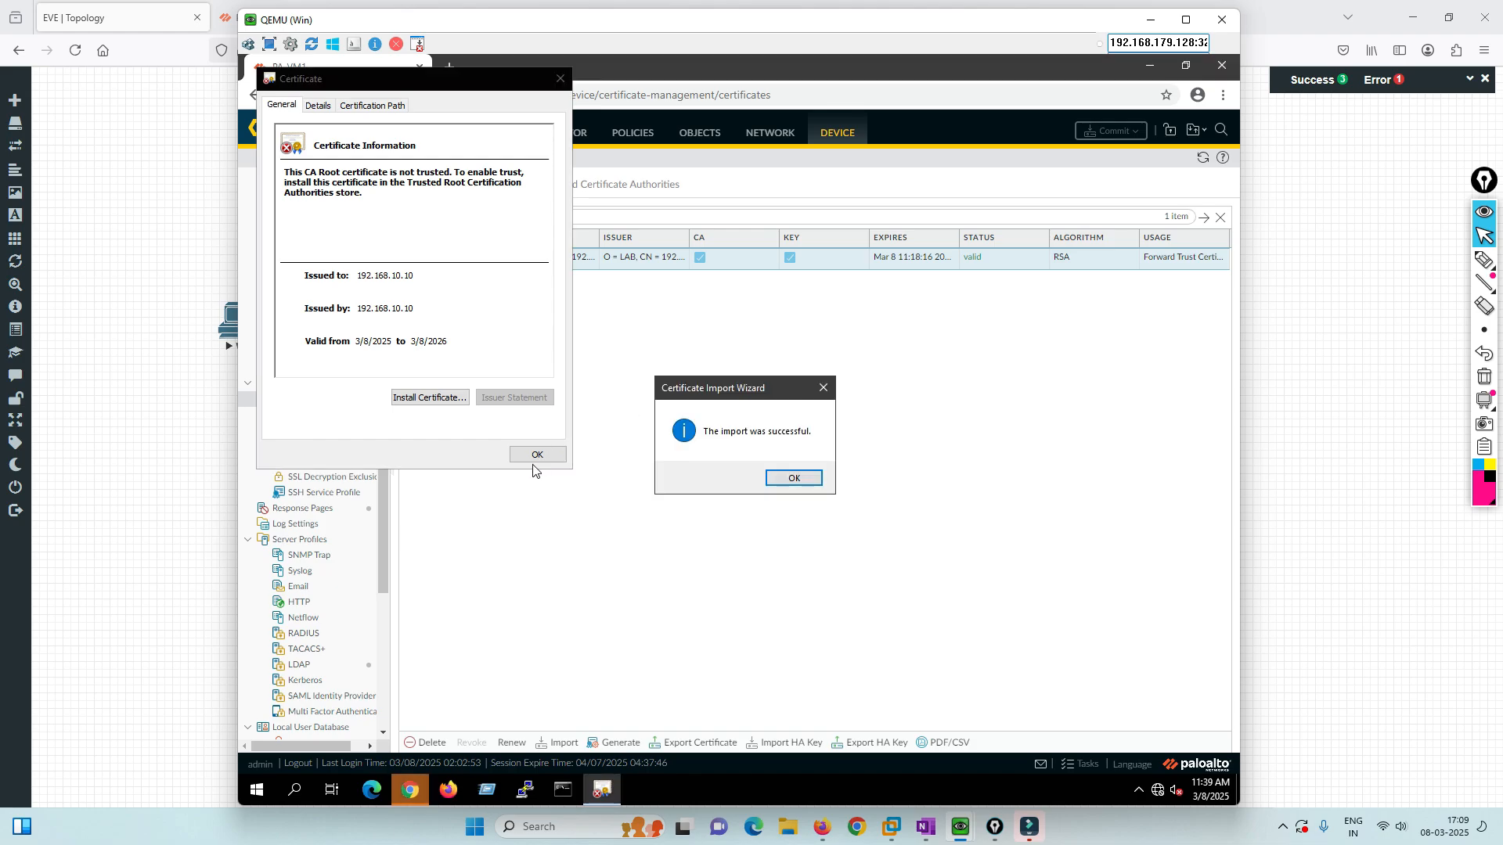
click(781, 477)
click(540, 456)
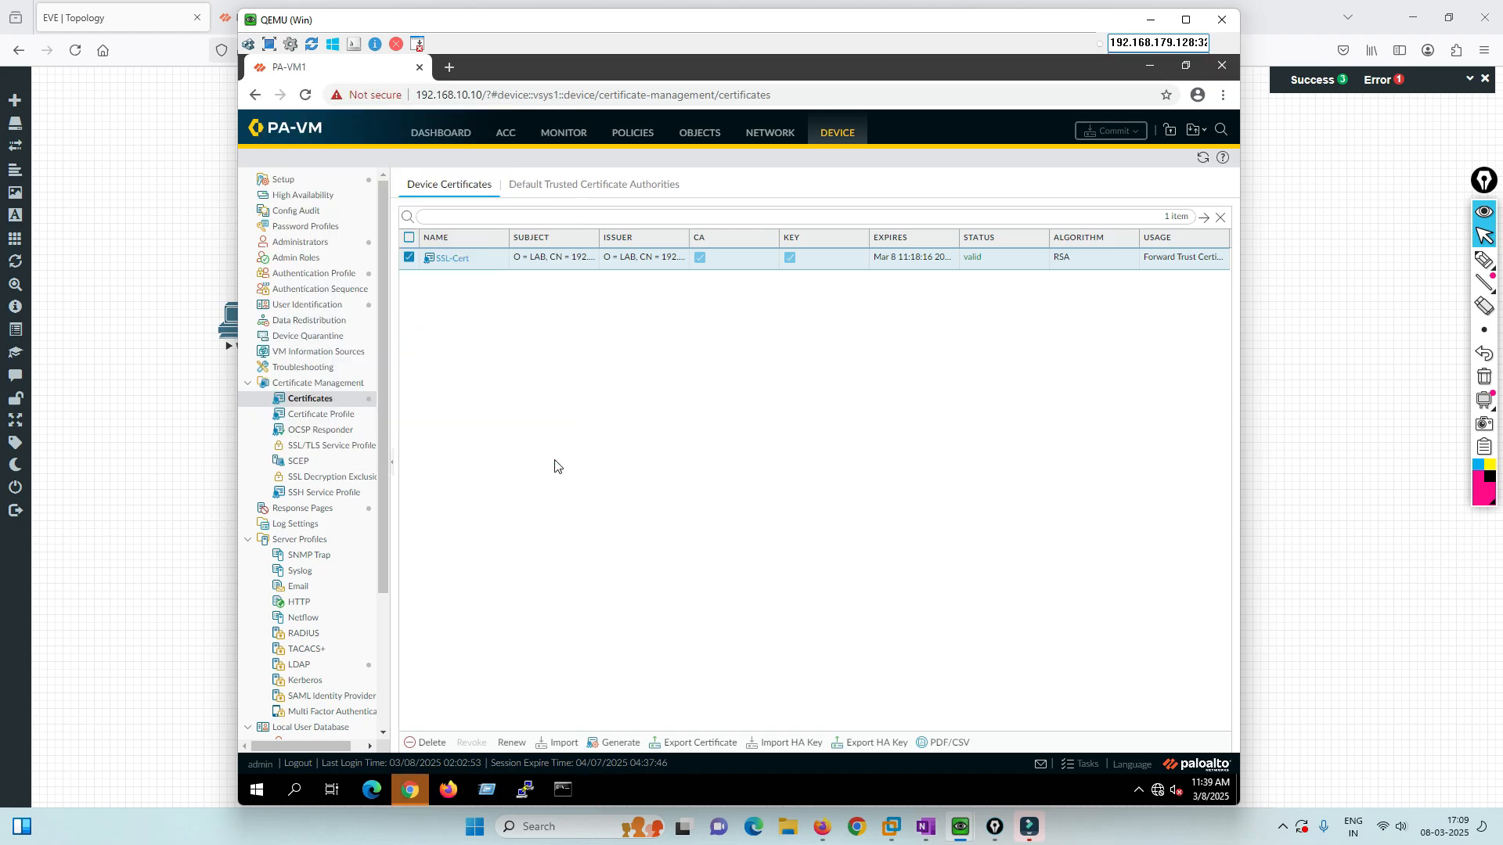
Close the firewall browser, launch Chrome and search its settings for 'cert'.
click(1222, 66)
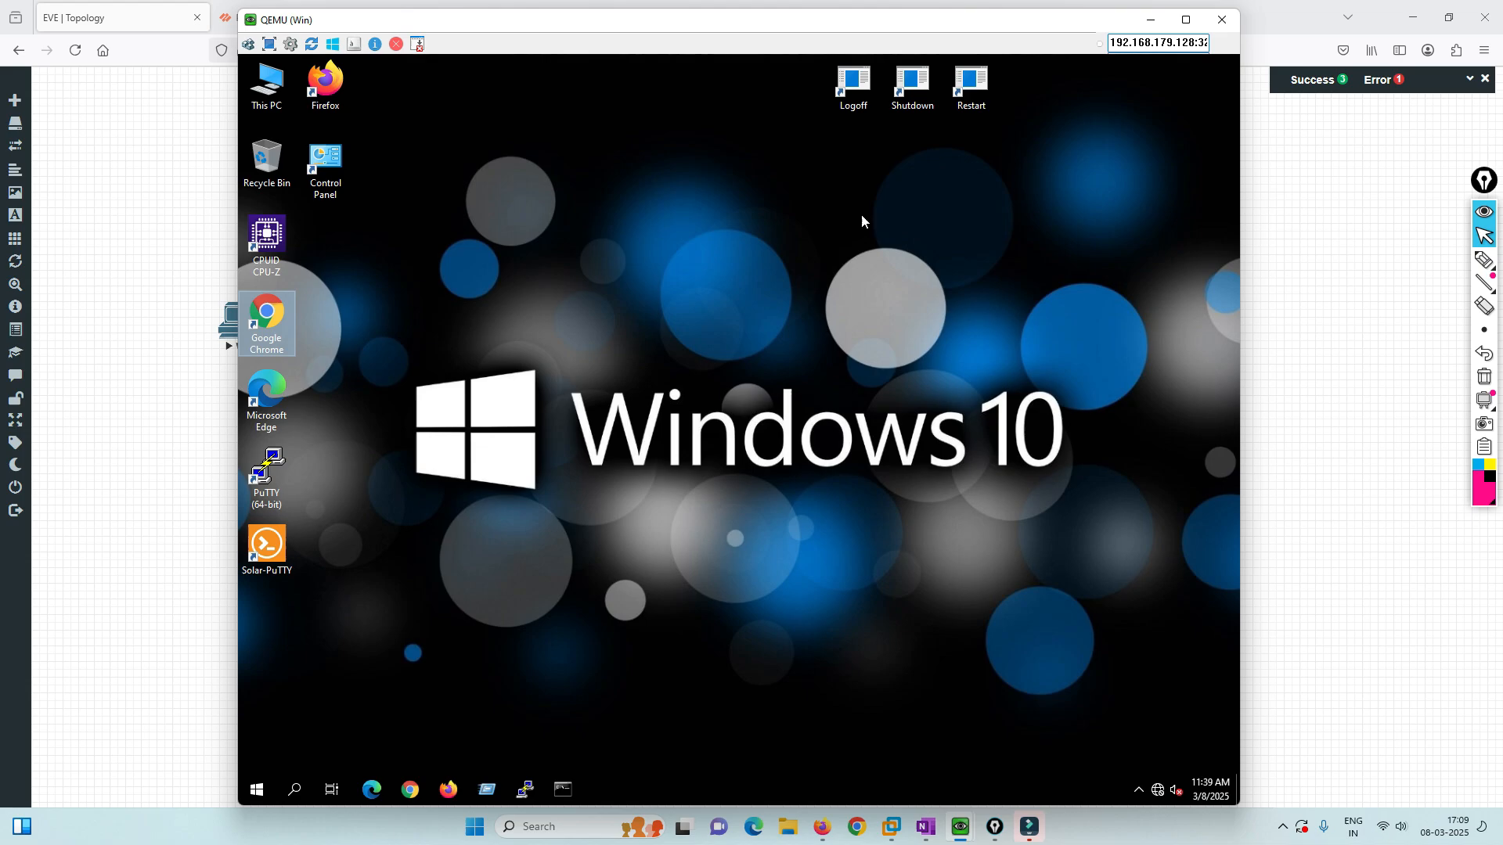
double_click(266, 325)
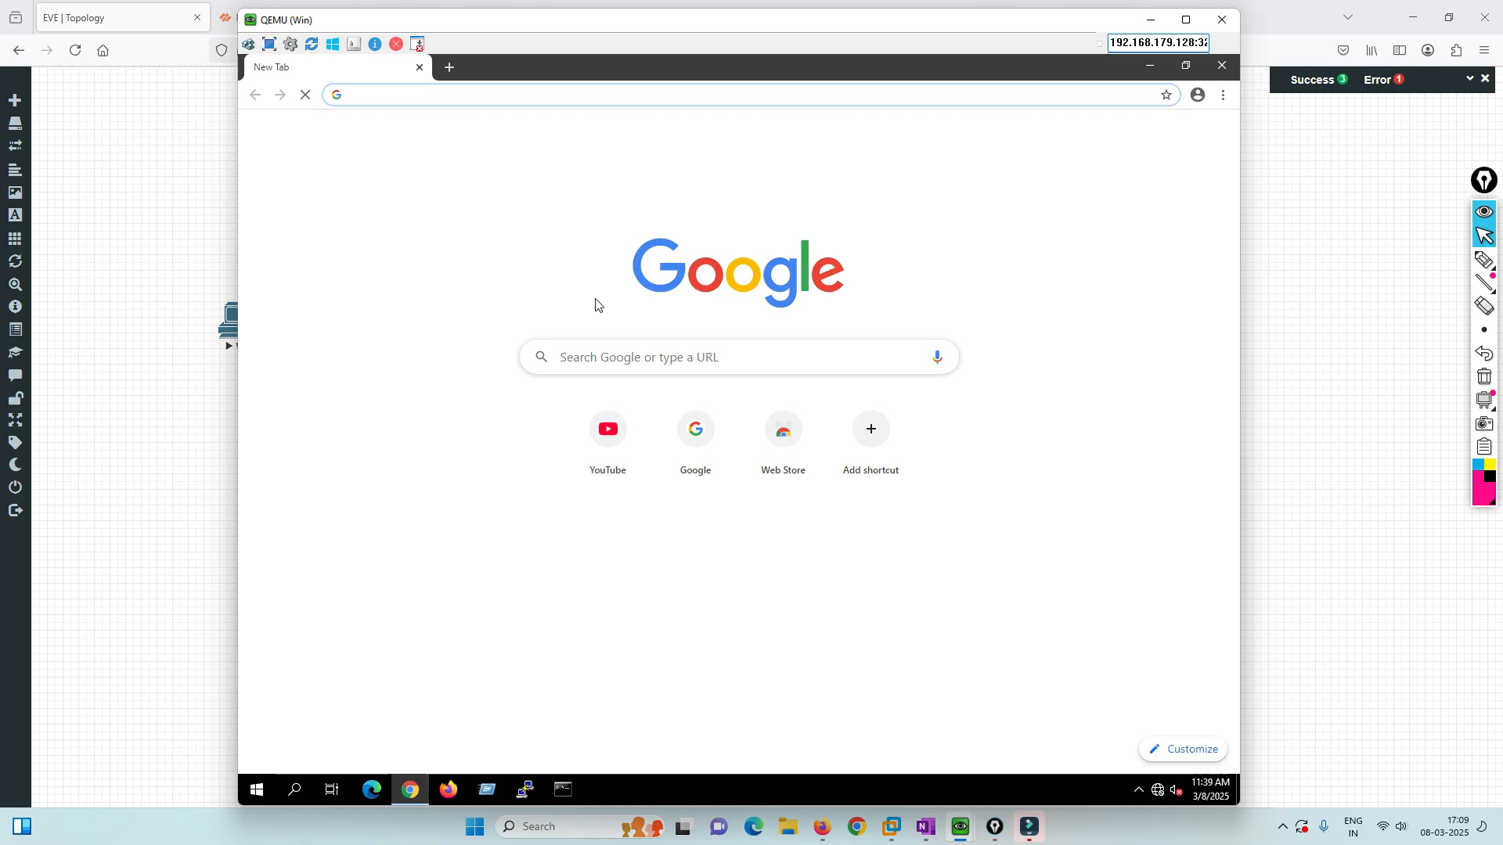
click(1223, 94)
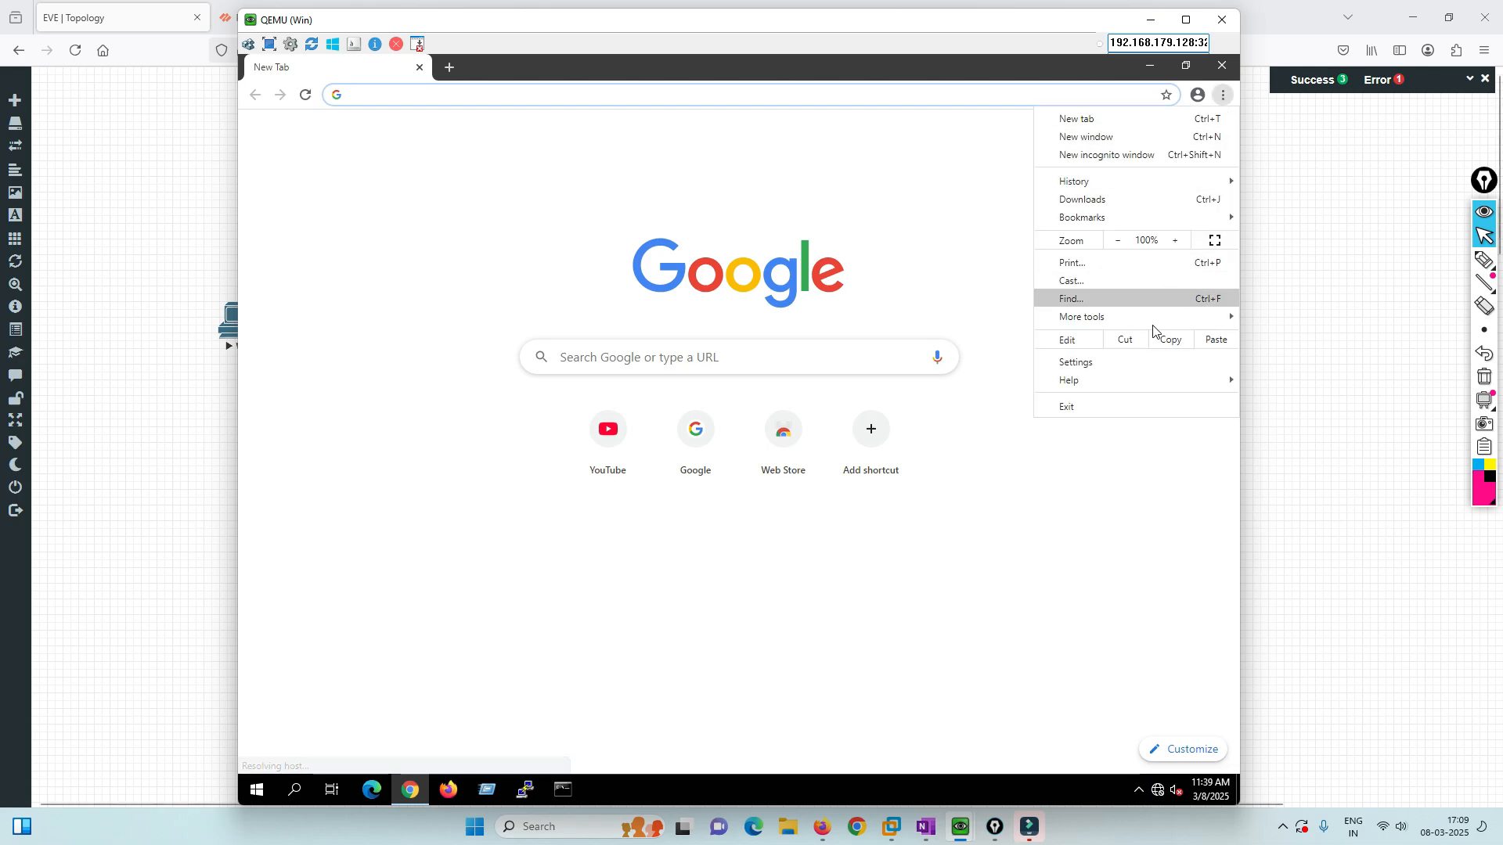
click(1092, 364)
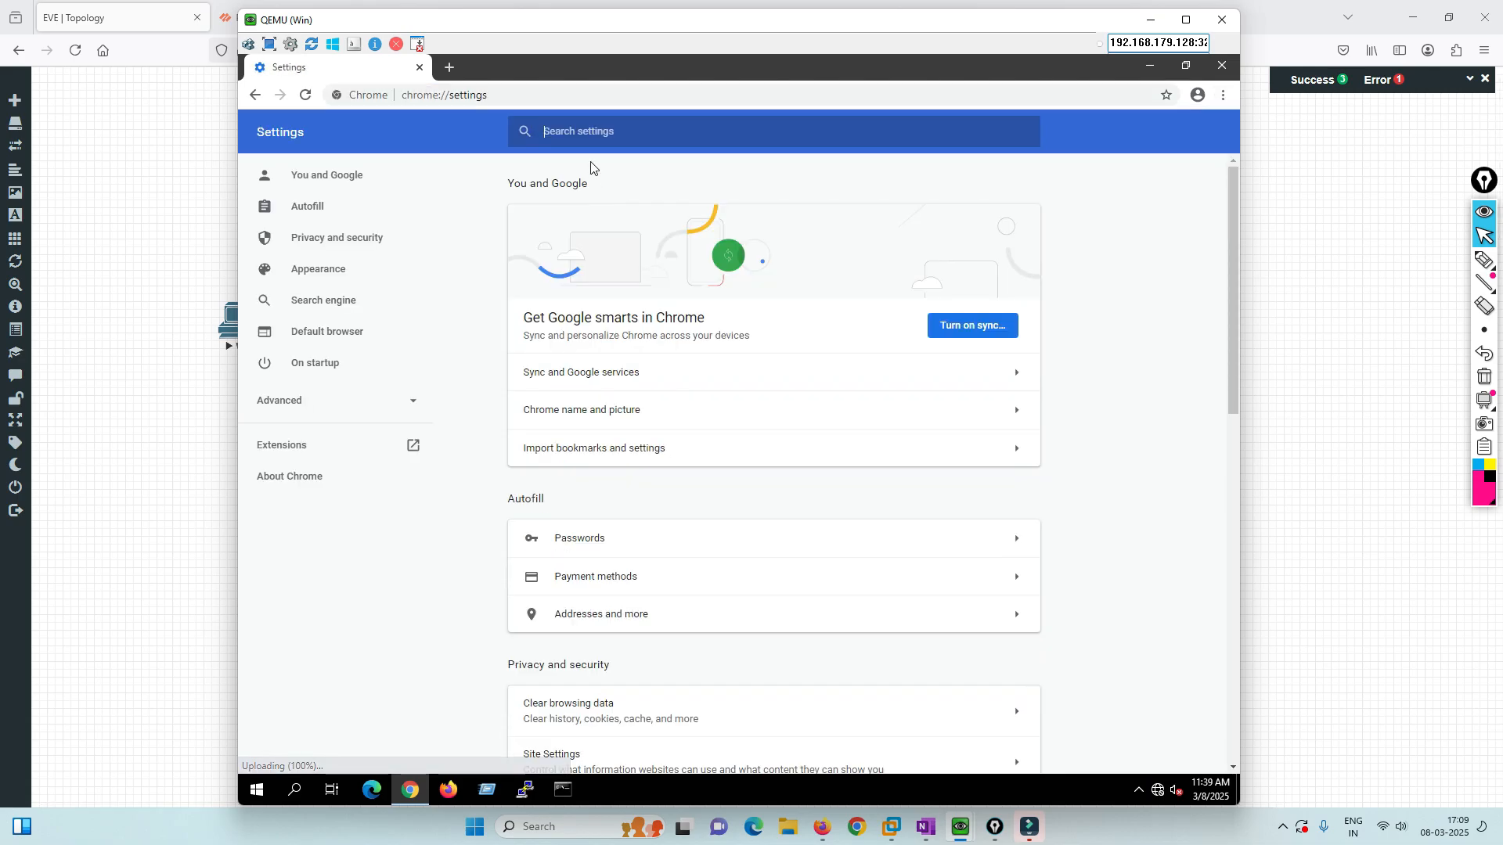
text(cert)
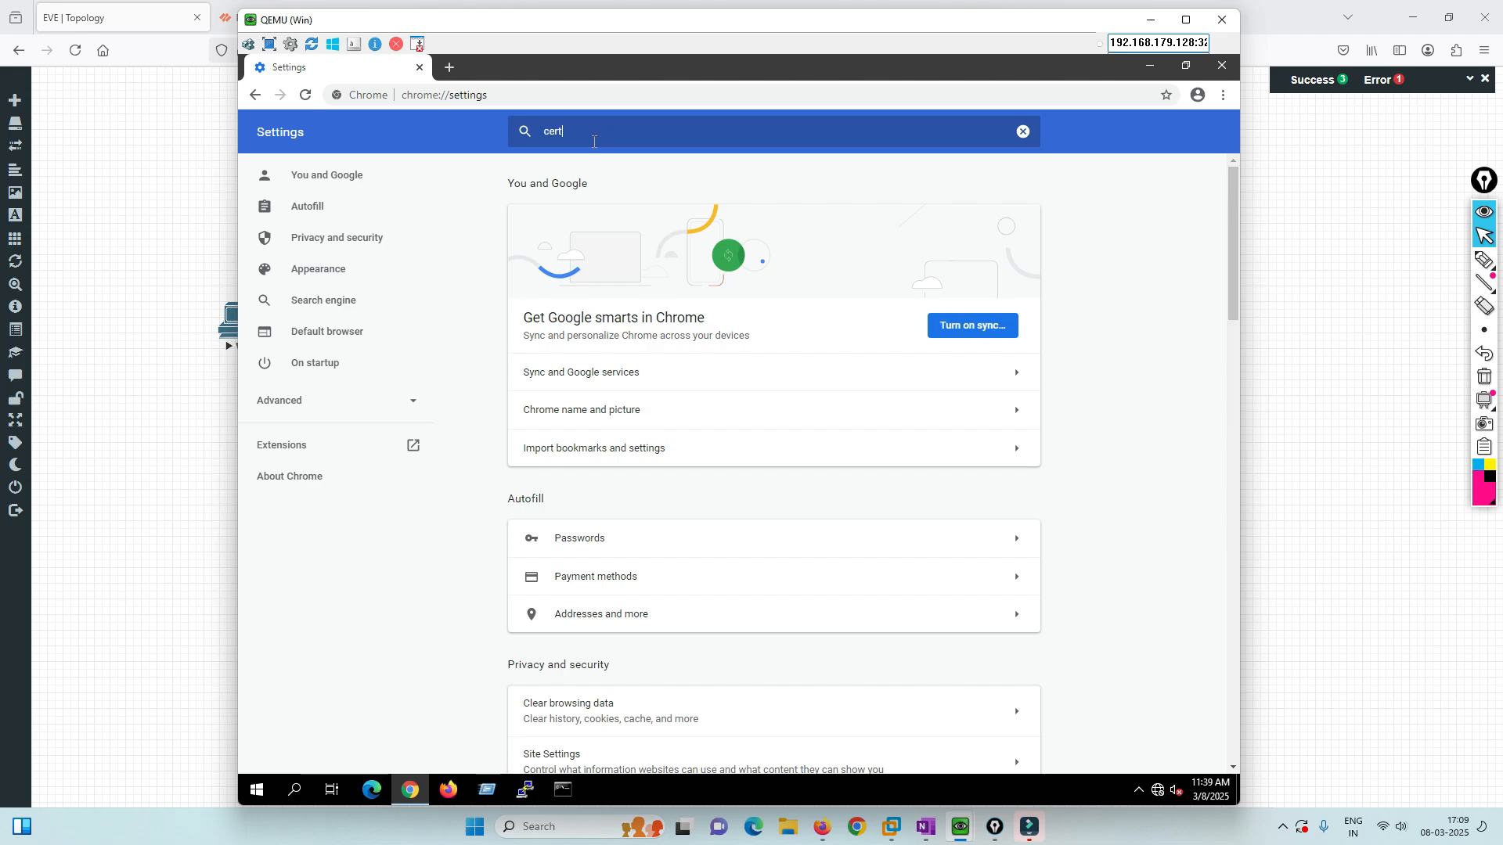
click(568, 329)
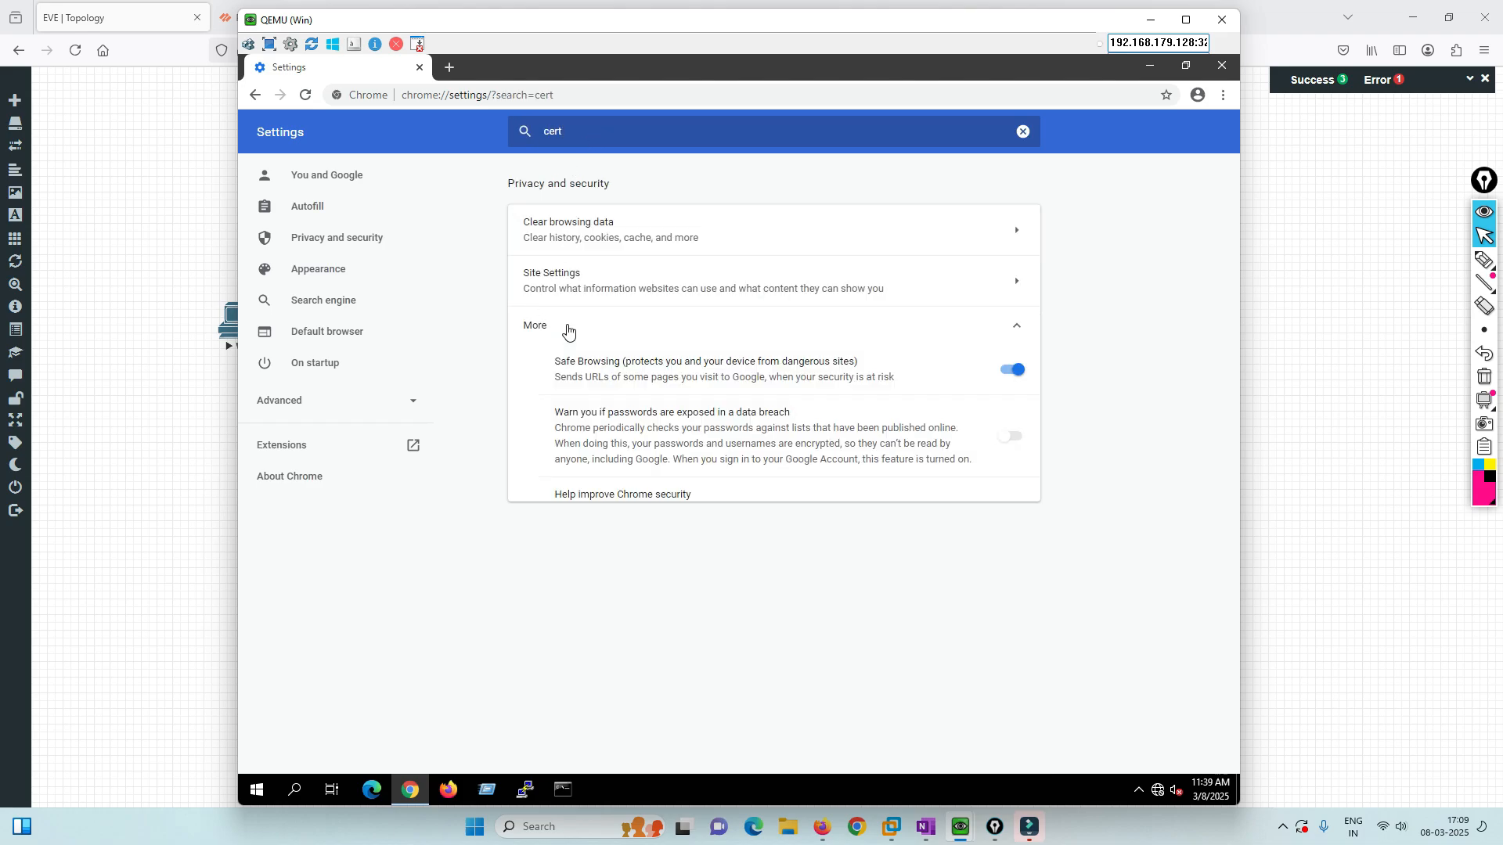
Confirm the 192.168.10.10 certificate appears under Trusted Root Certification Authorities, then open a new tab.
click(611, 699)
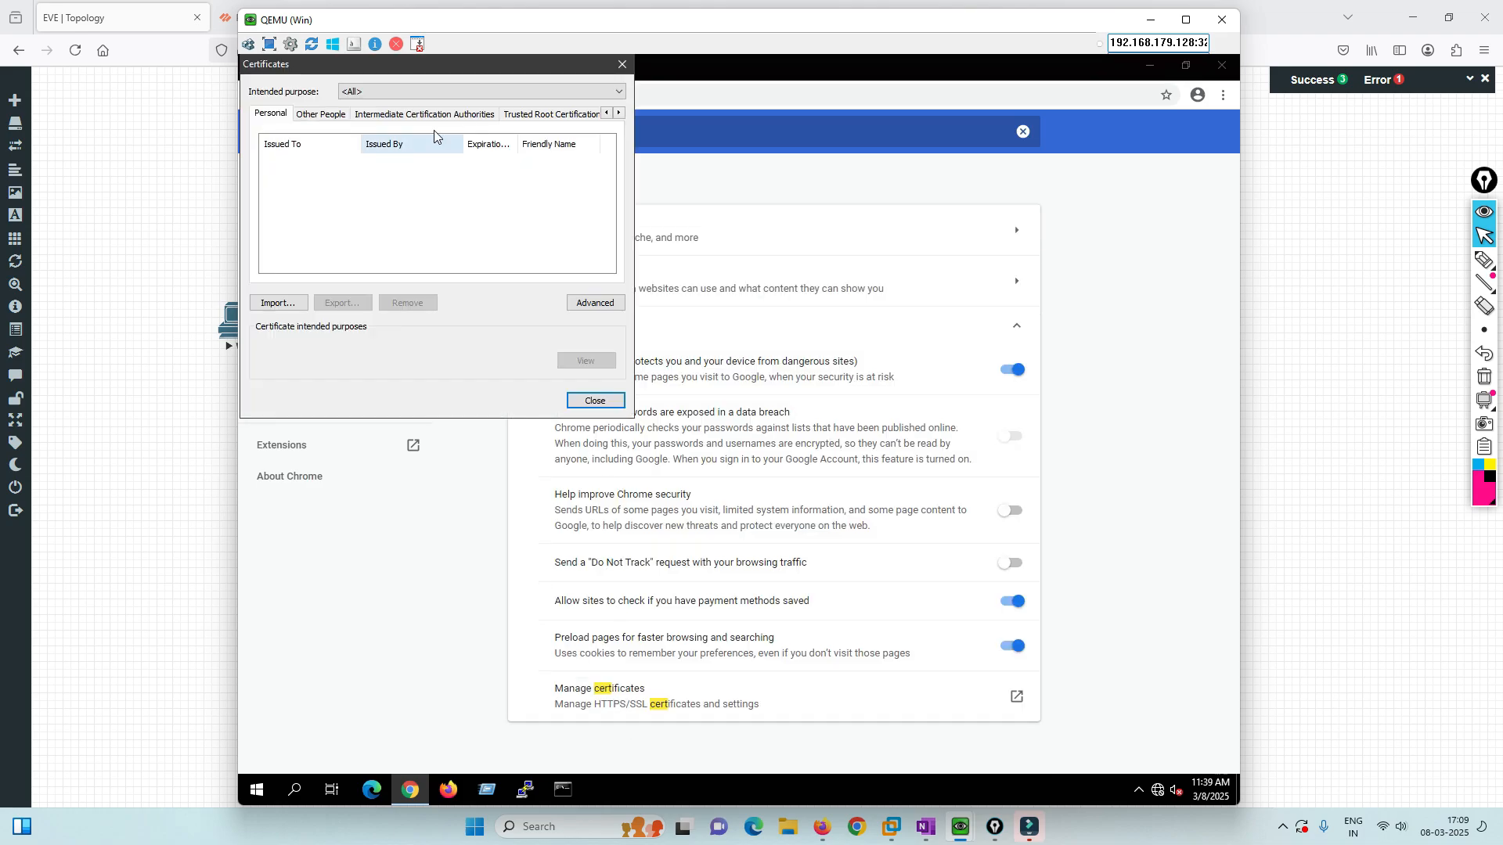
click(544, 115)
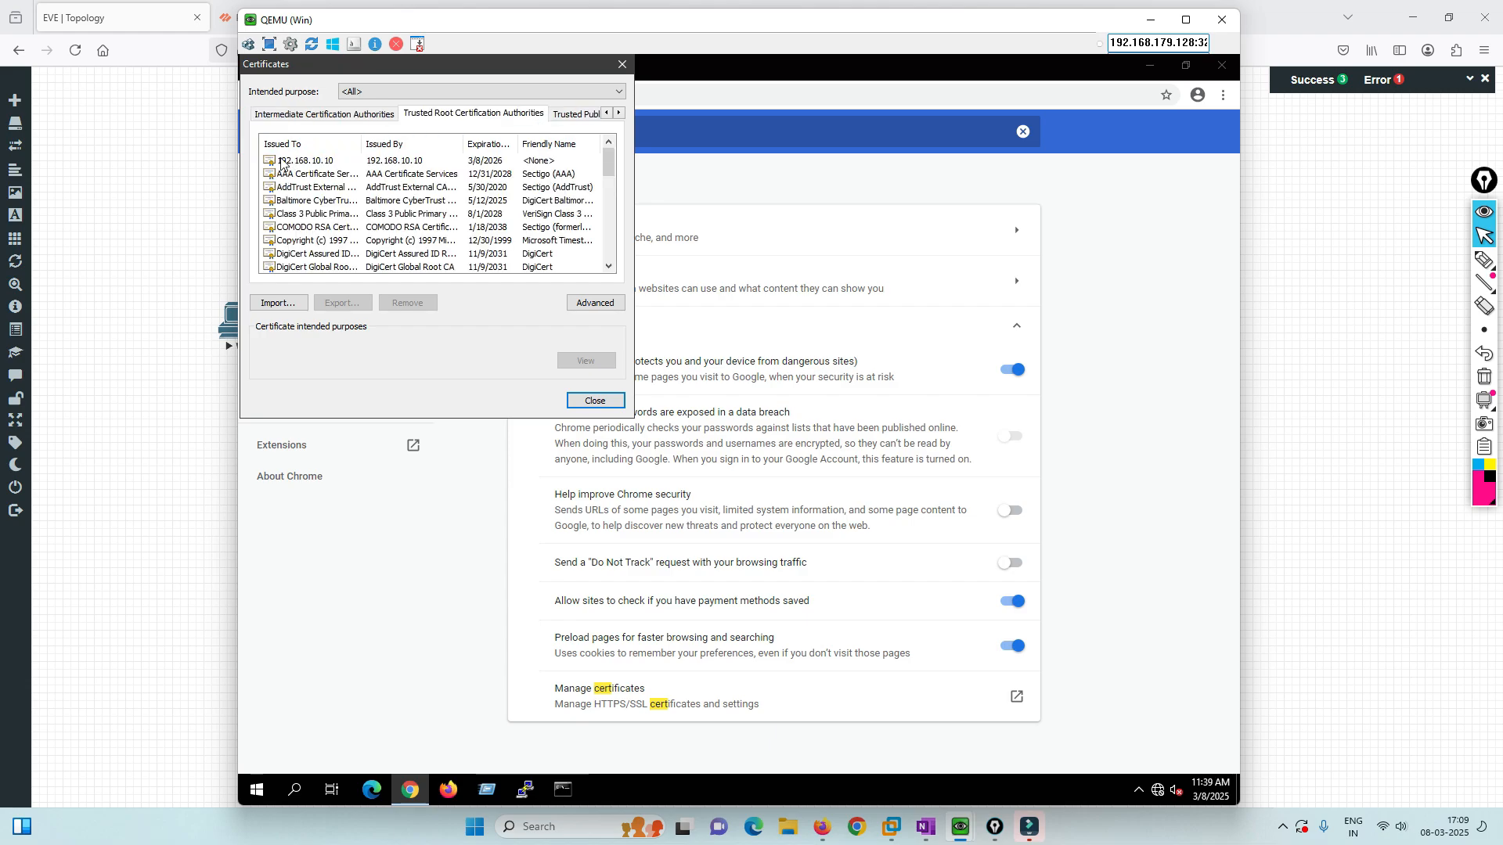
click(281, 162)
click(602, 403)
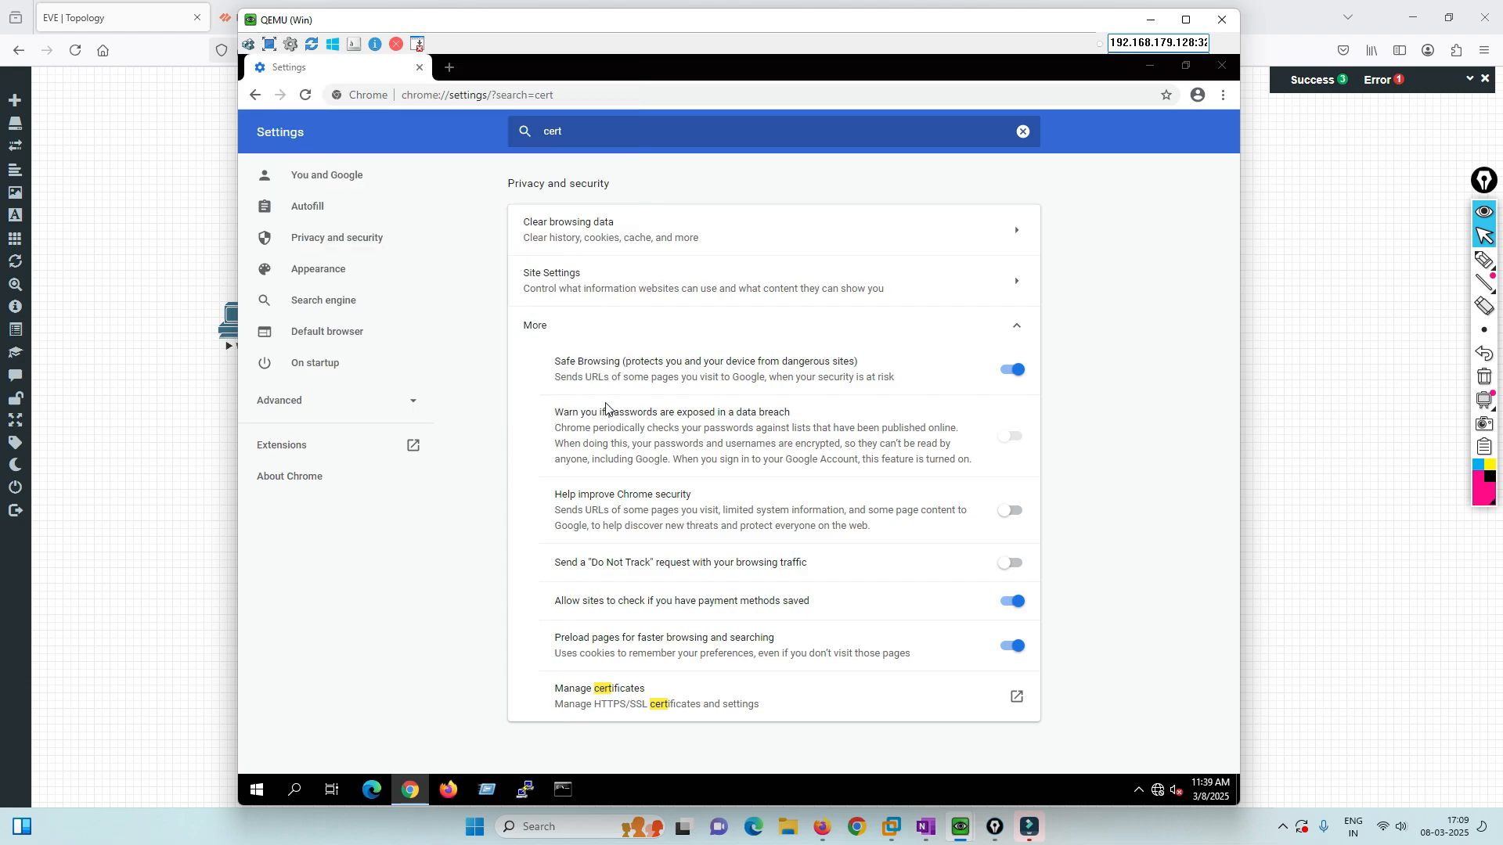
click(448, 68)
Close the Settings tab and load google.com.
click(420, 68)
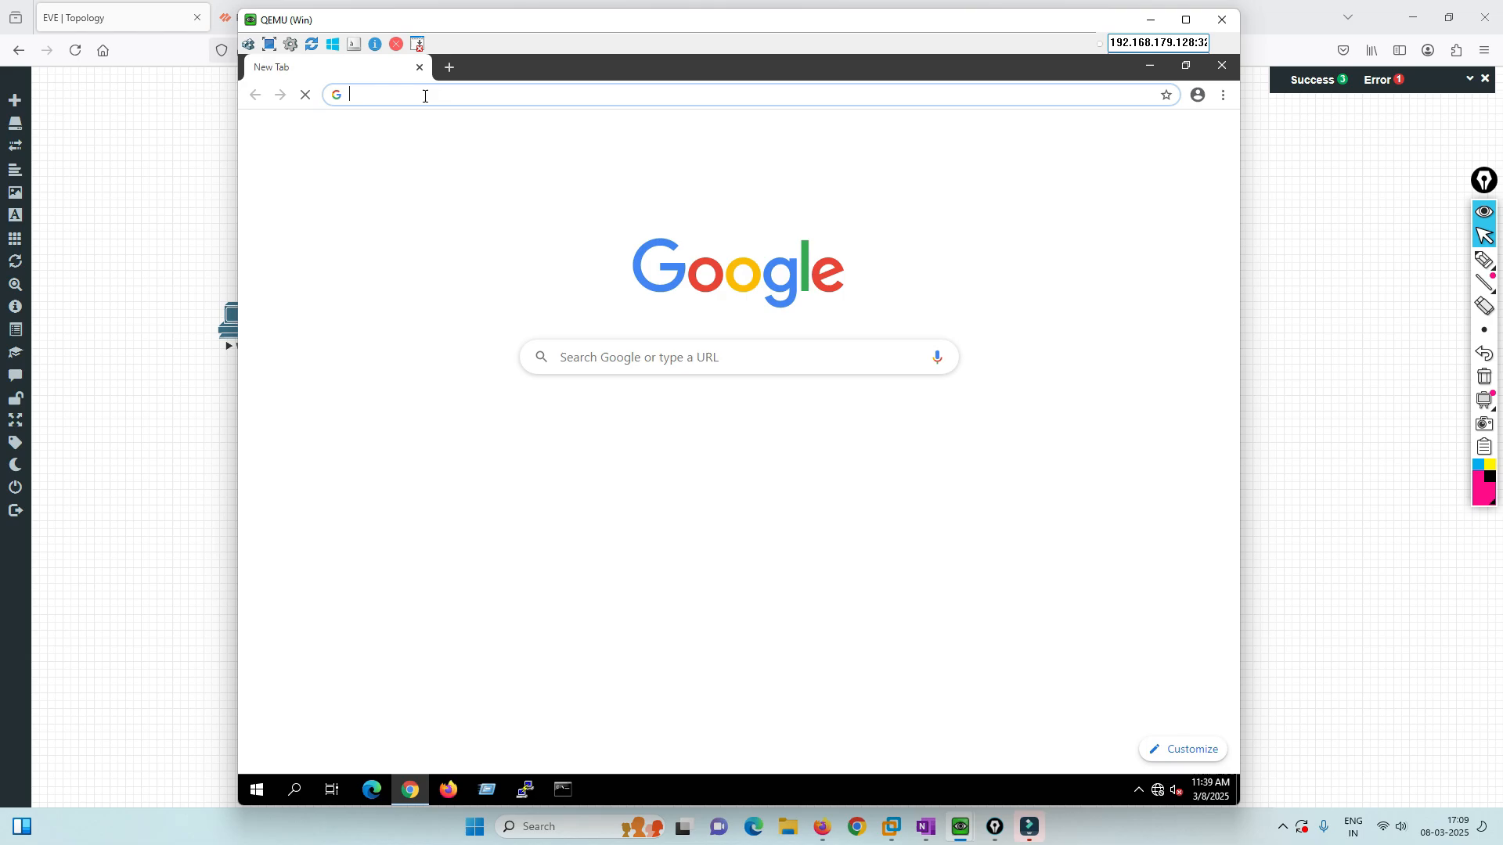
text(h)
key(BackSpace)
key(BackSpace)
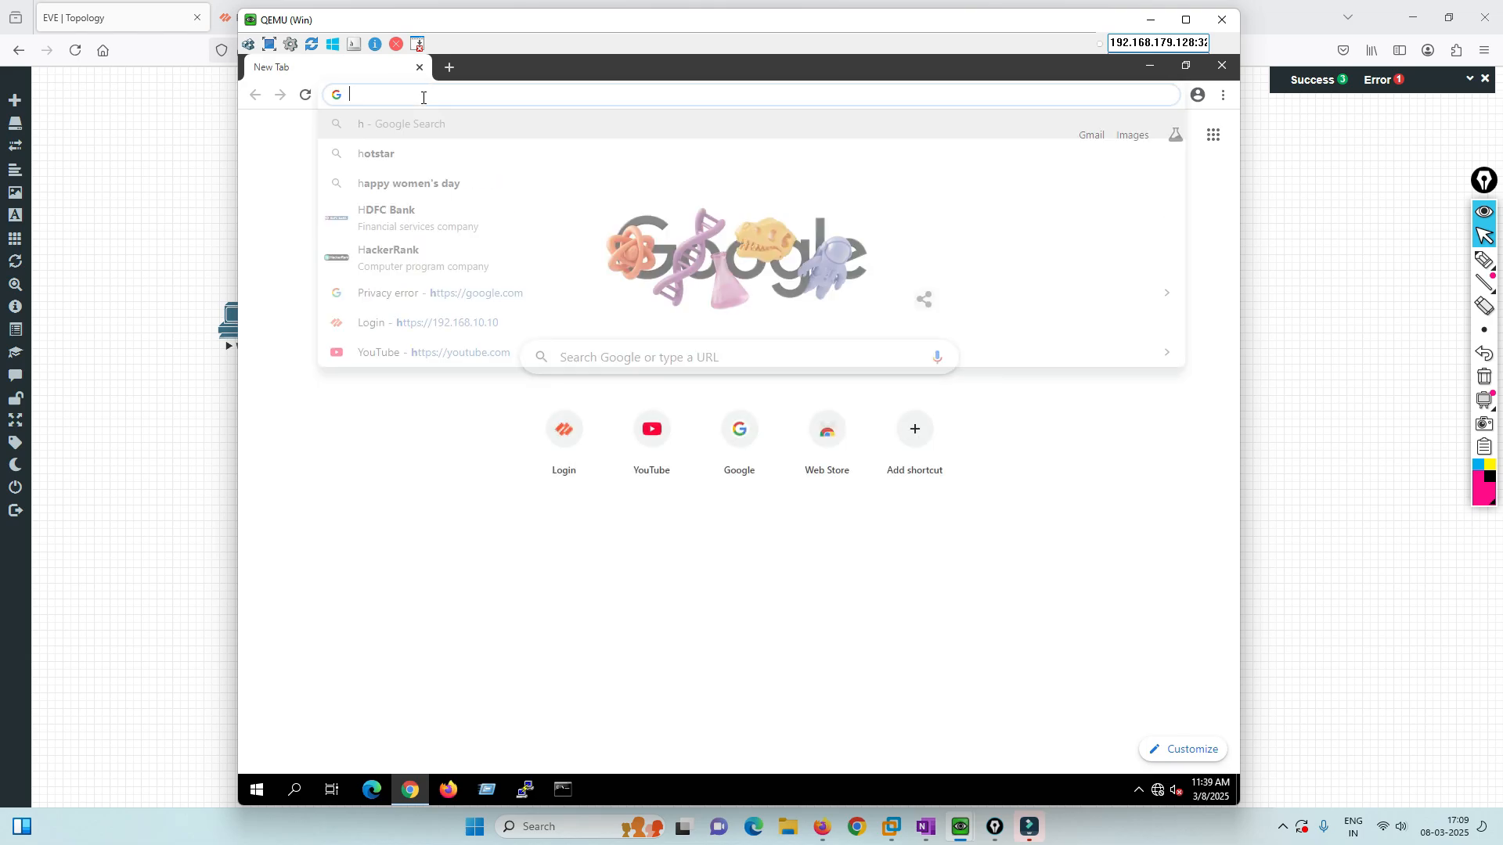
text(g)
key(Return)
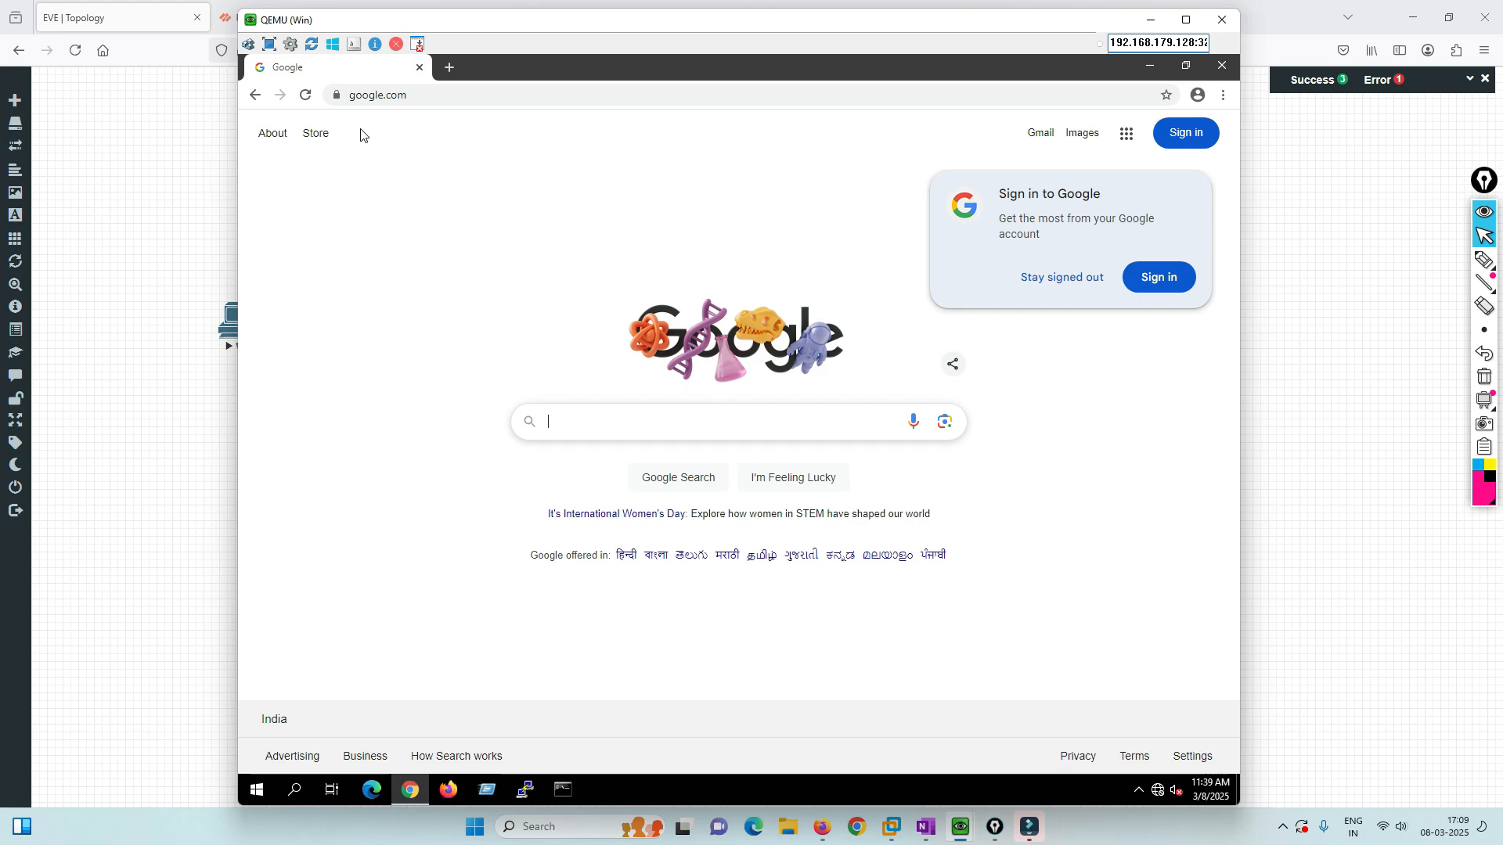
Load yahoo.com in a new tab and view its connection security info.
click(447, 68)
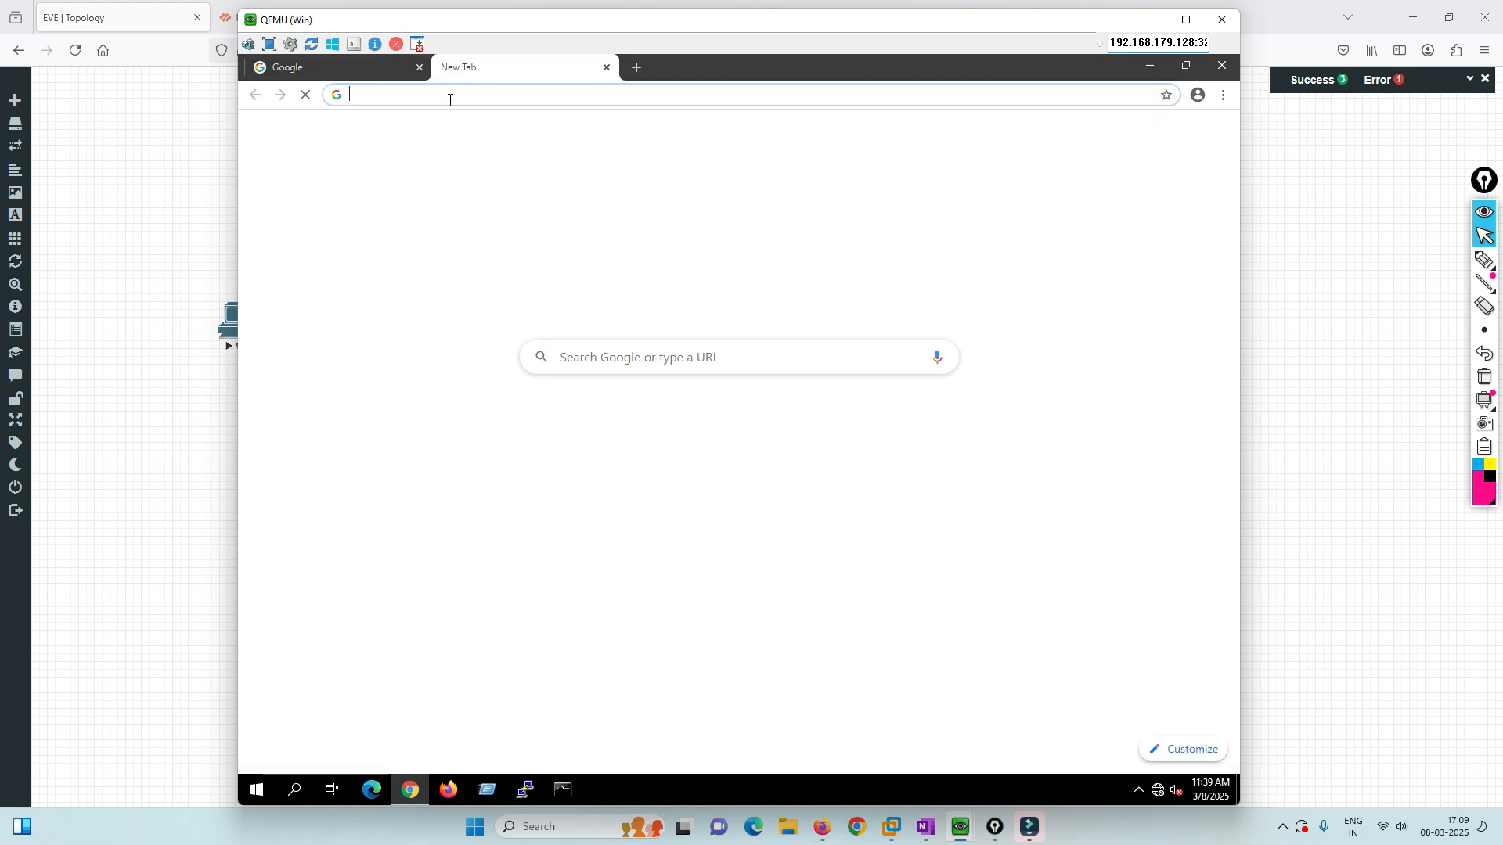
text(yahoo)
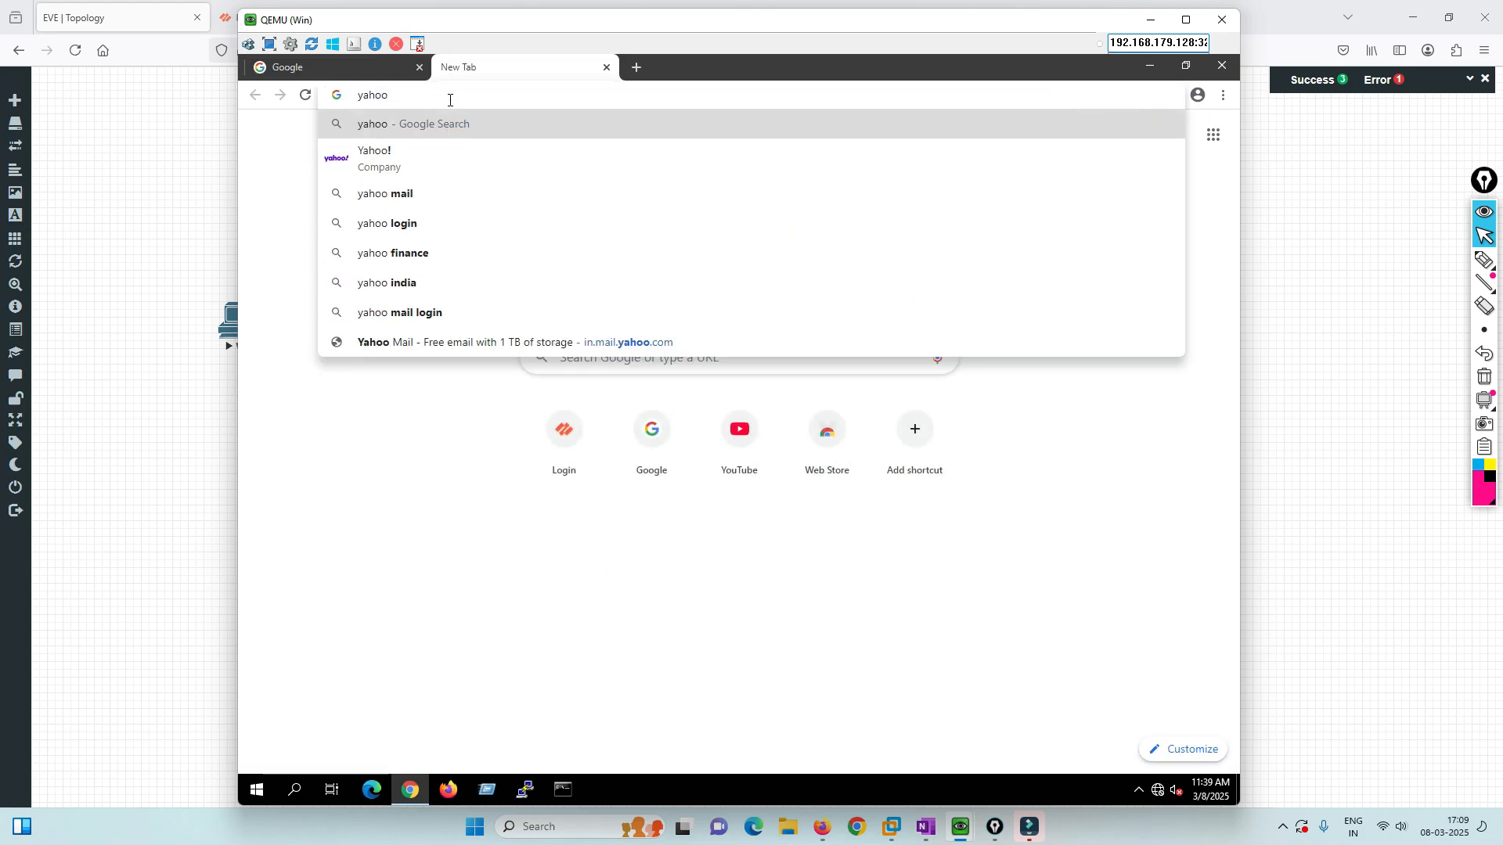
text(.com)
key(Return)
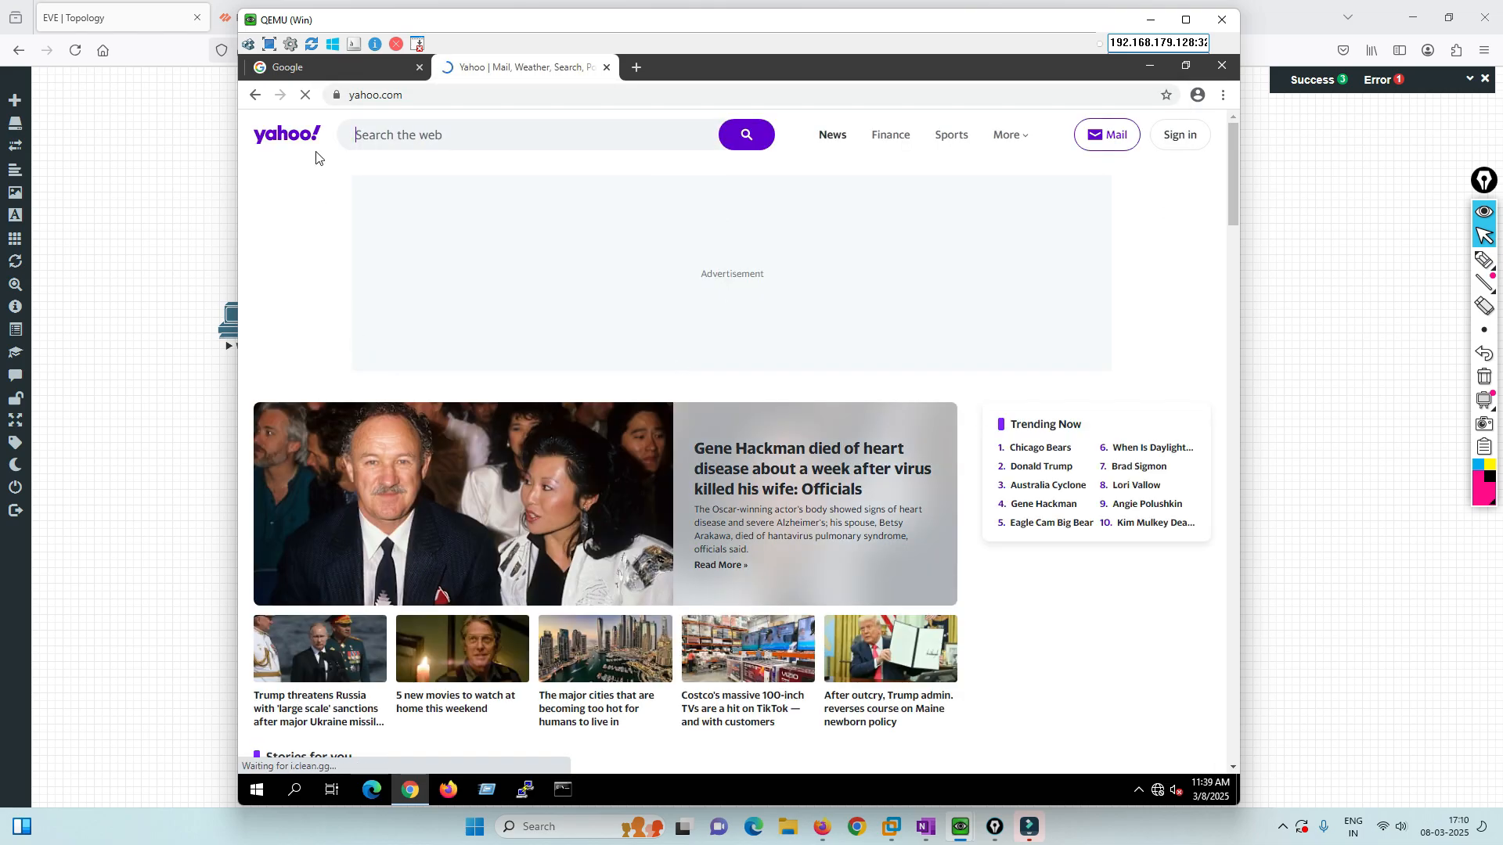
click(339, 94)
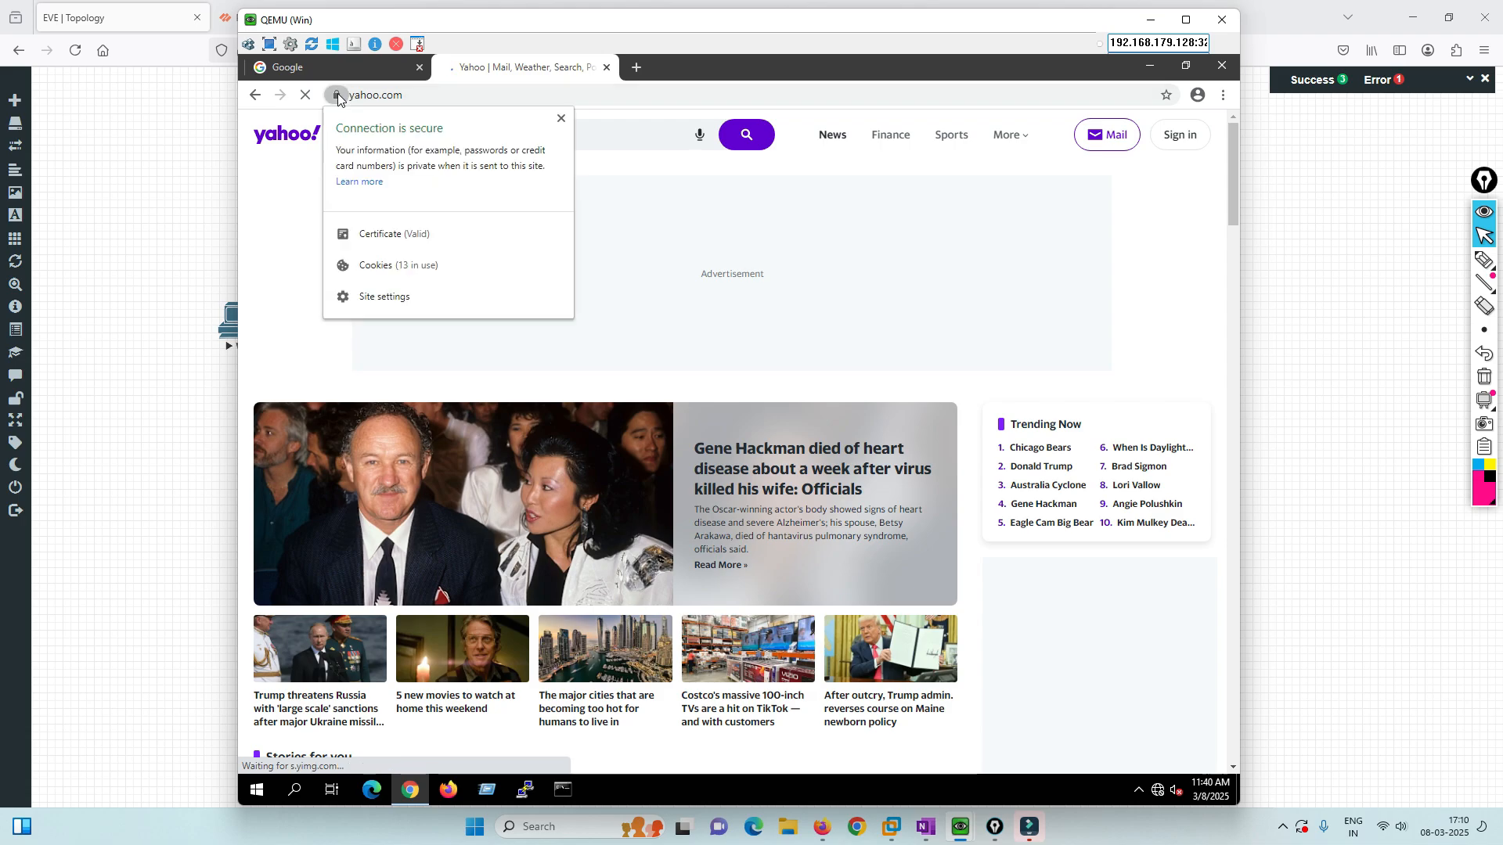
Inspect Yahoo's *.fantasysports.yahoo.com certificate, confirming issuer 192.168.10.10 and its chain, then close it.
click(387, 235)
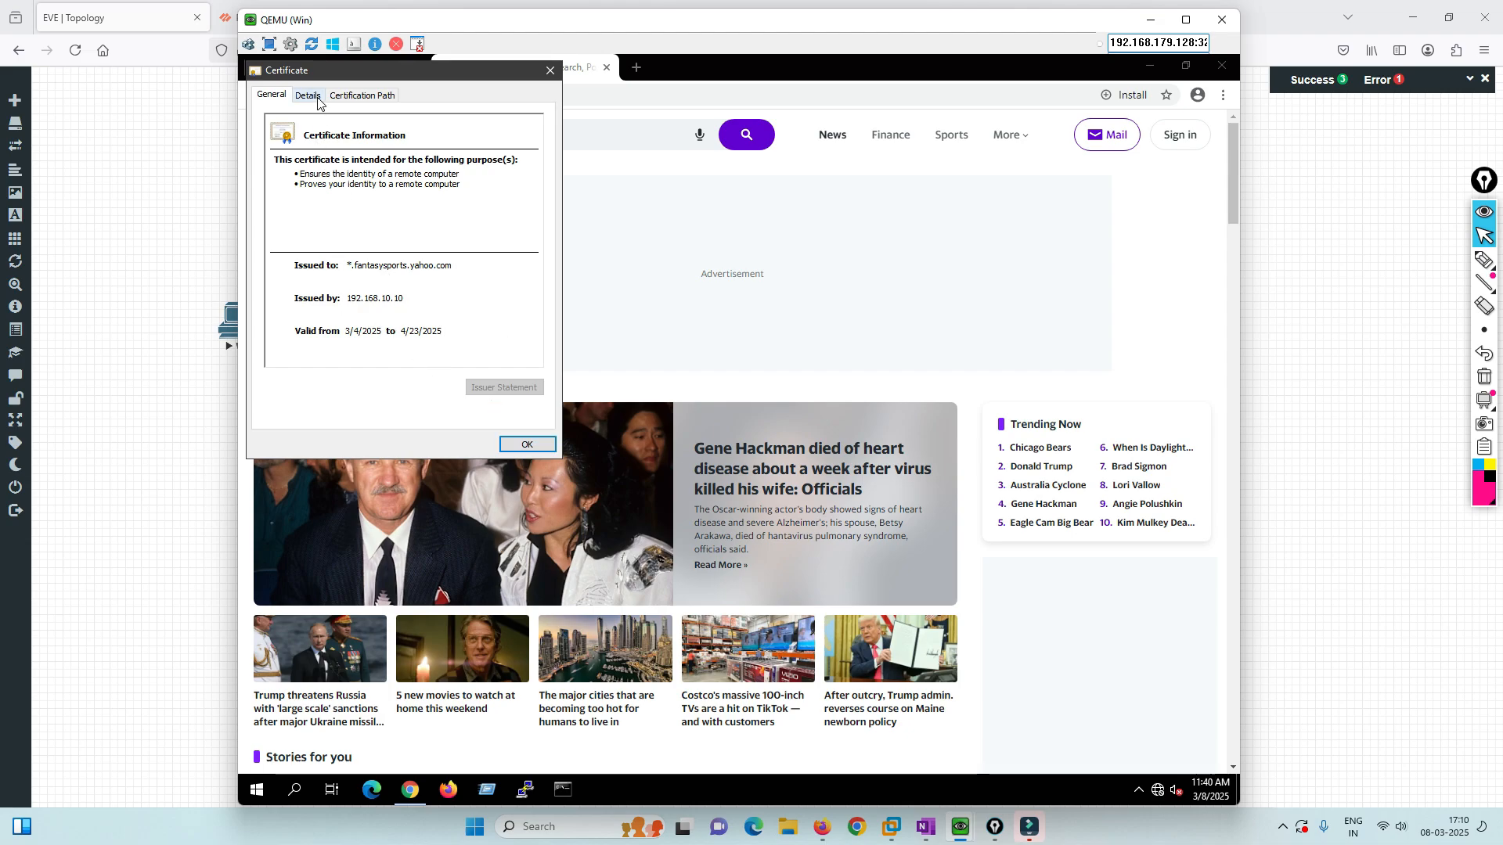
click(342, 96)
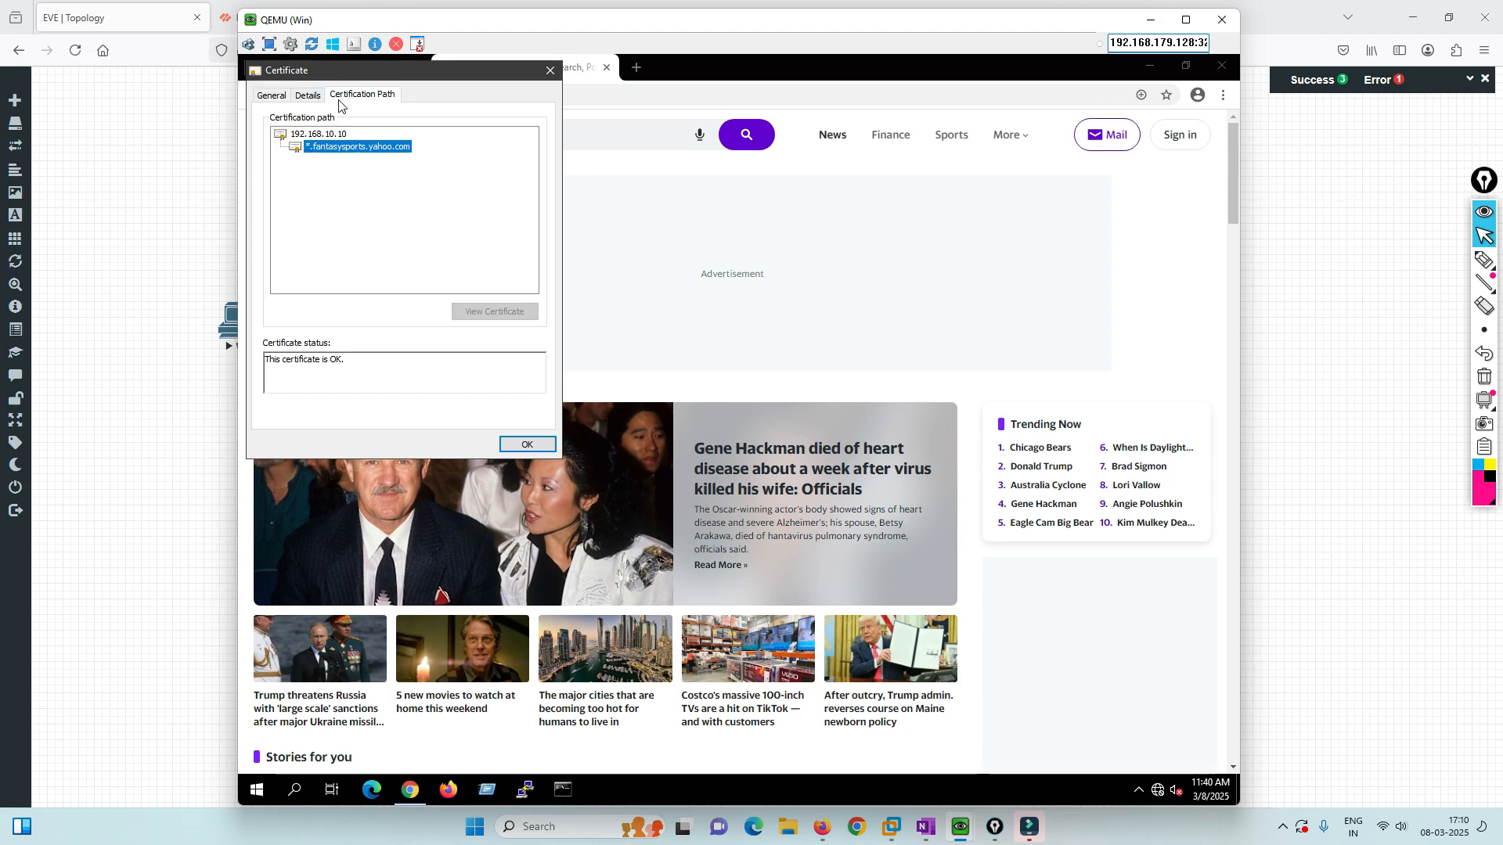
click(317, 136)
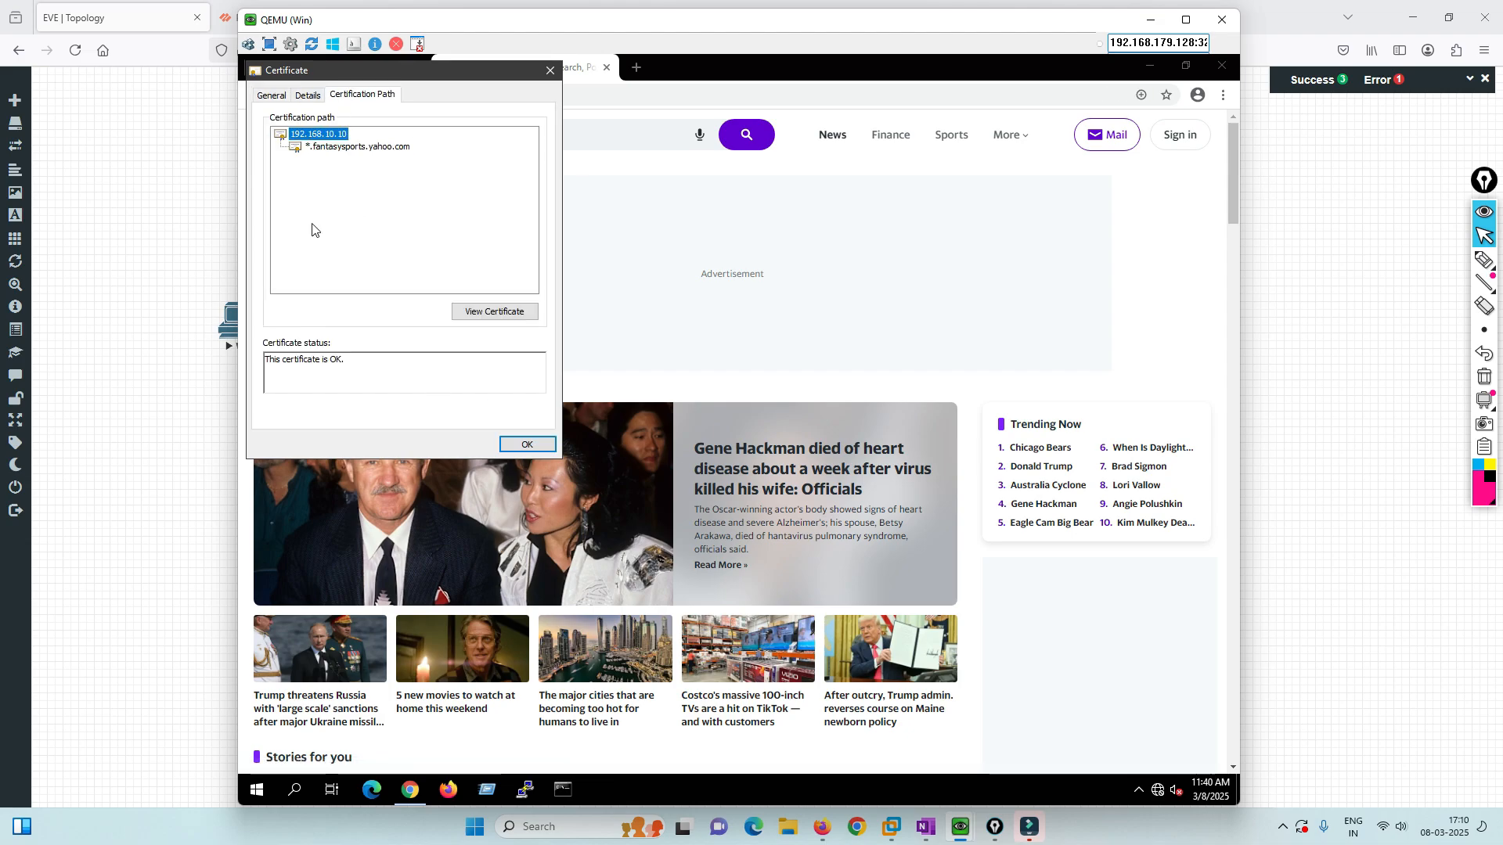
click(329, 148)
click(308, 95)
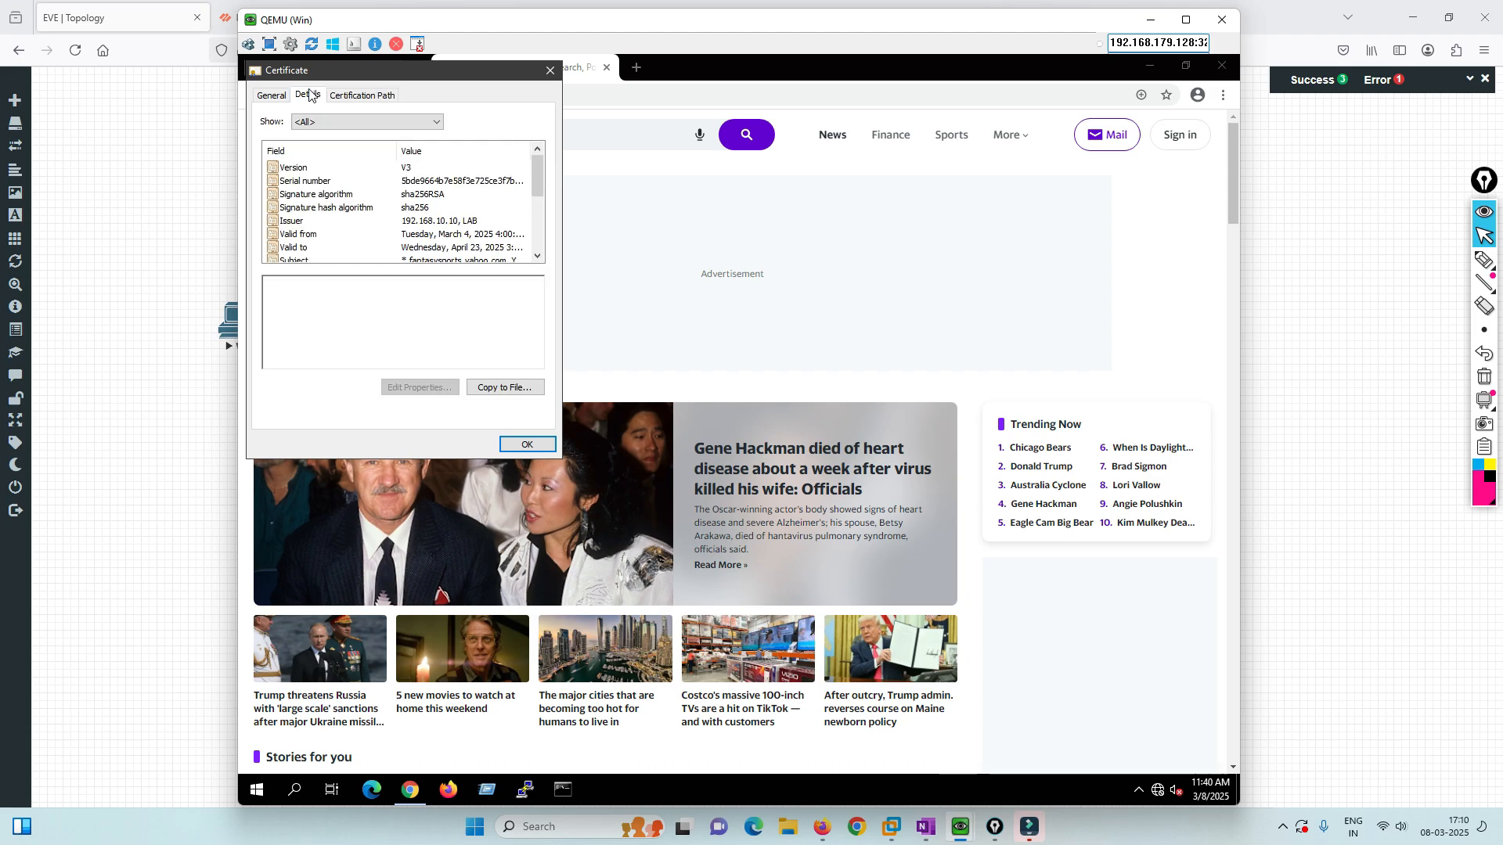
click(270, 96)
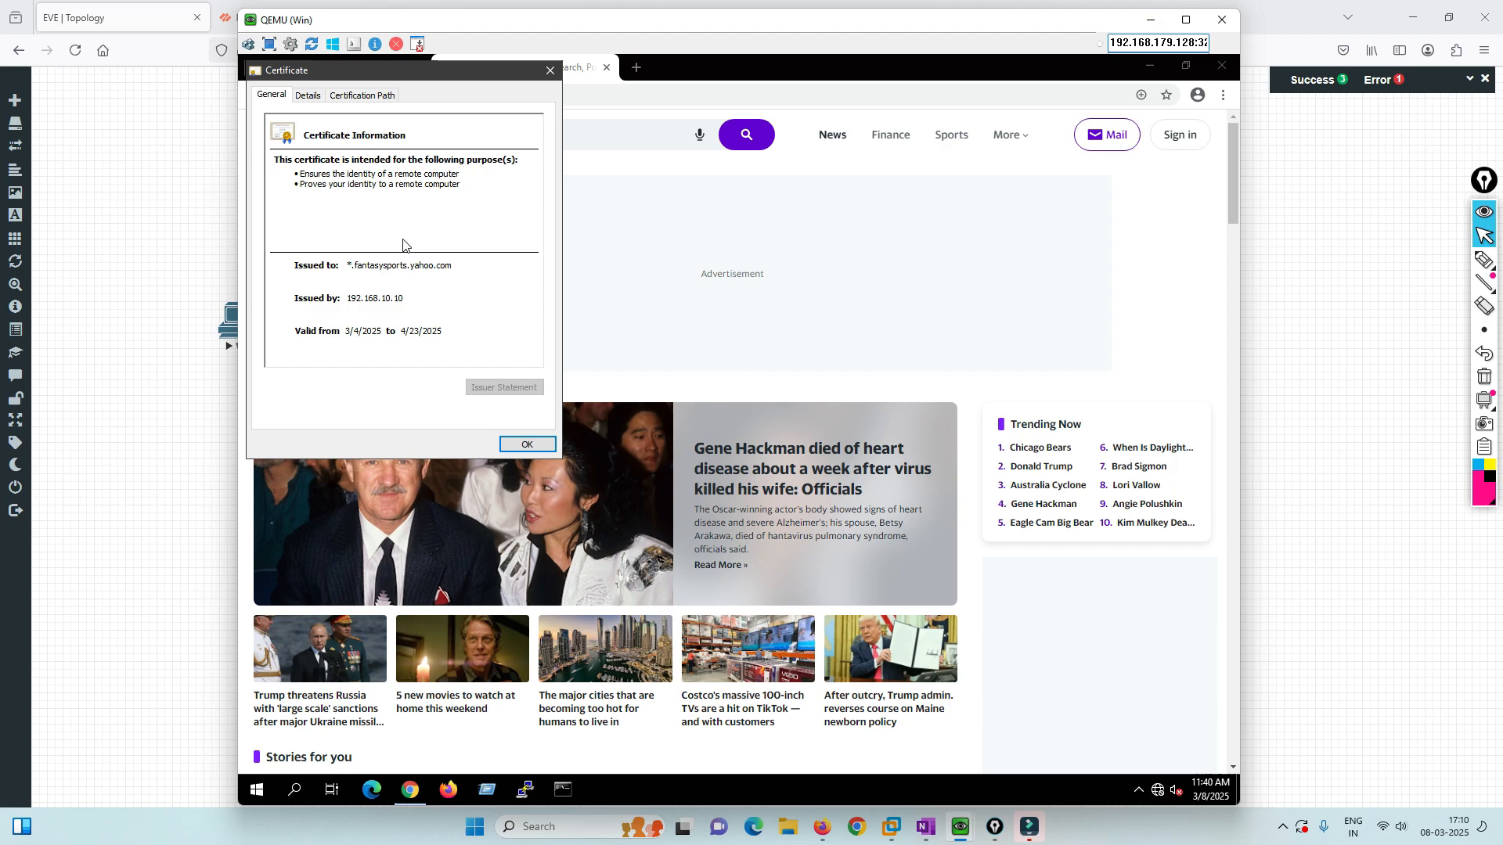
click(551, 70)
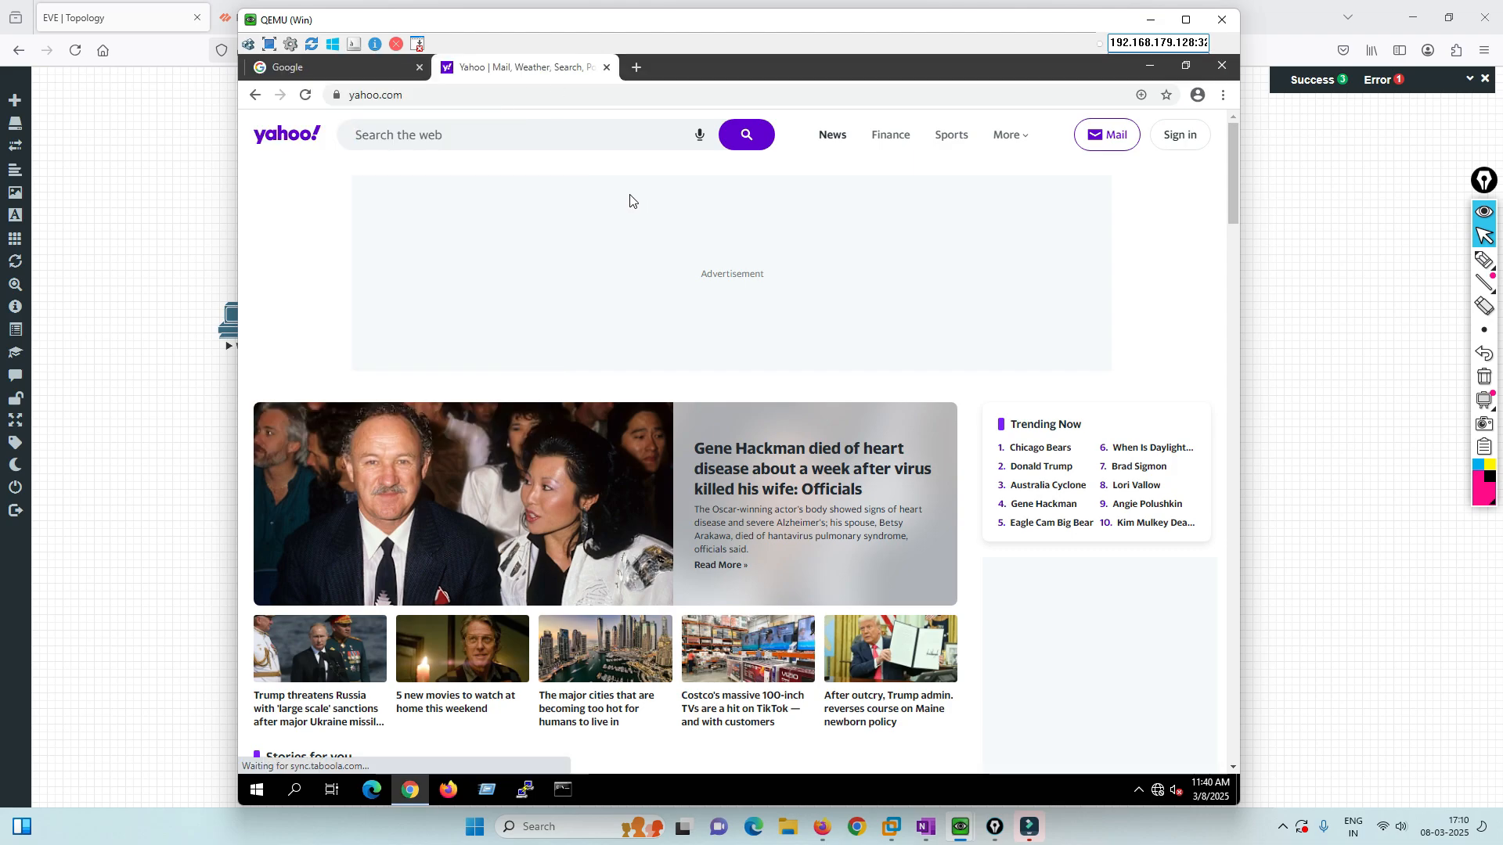
Return to the Google tab, minimize the VM and bring up the OneNote PCNSA Day 30 page.
click(352, 70)
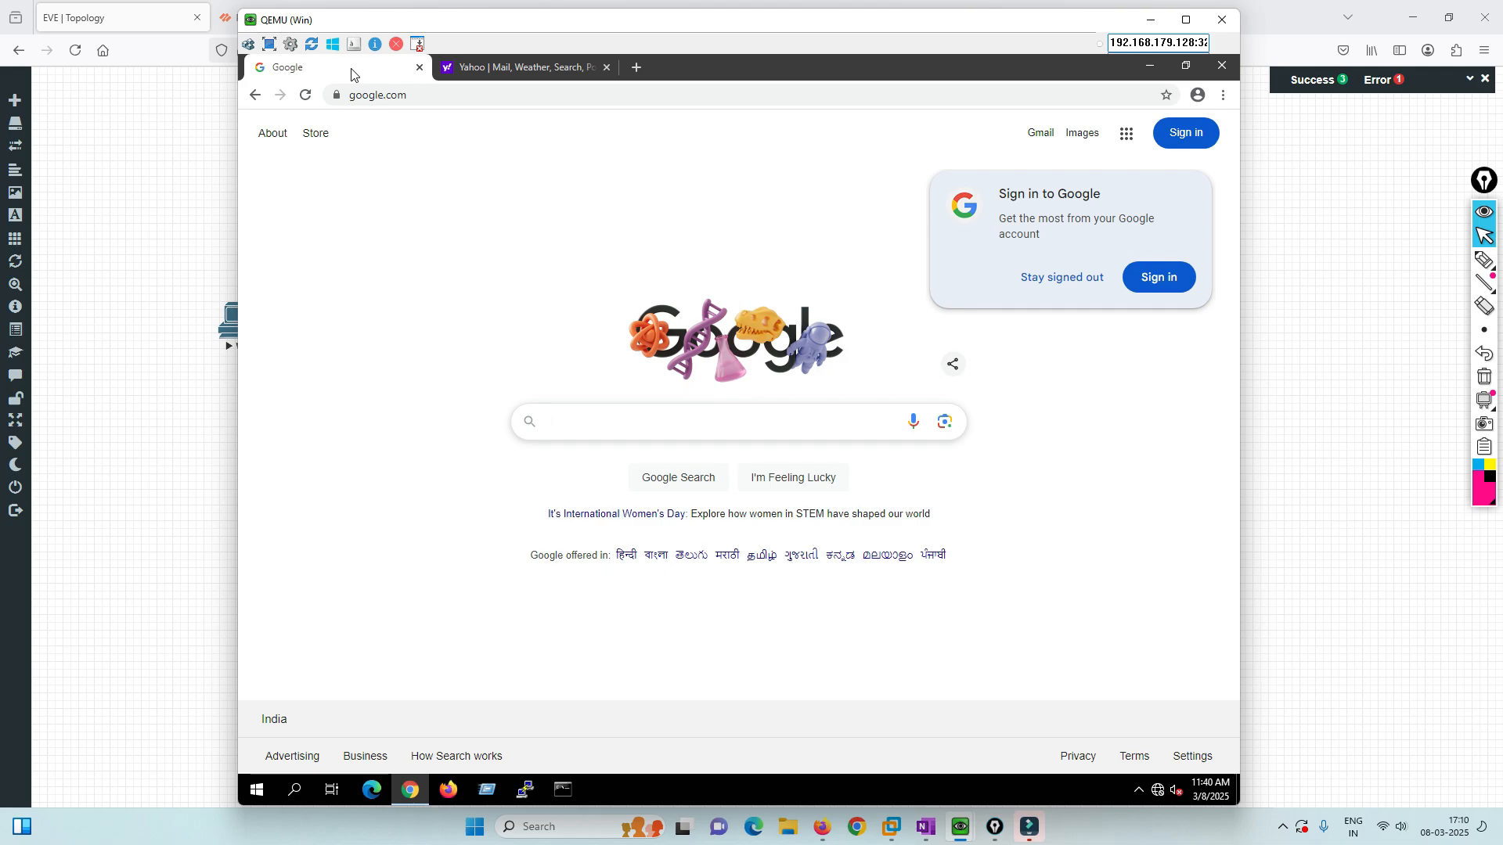
click(960, 827)
click(926, 827)
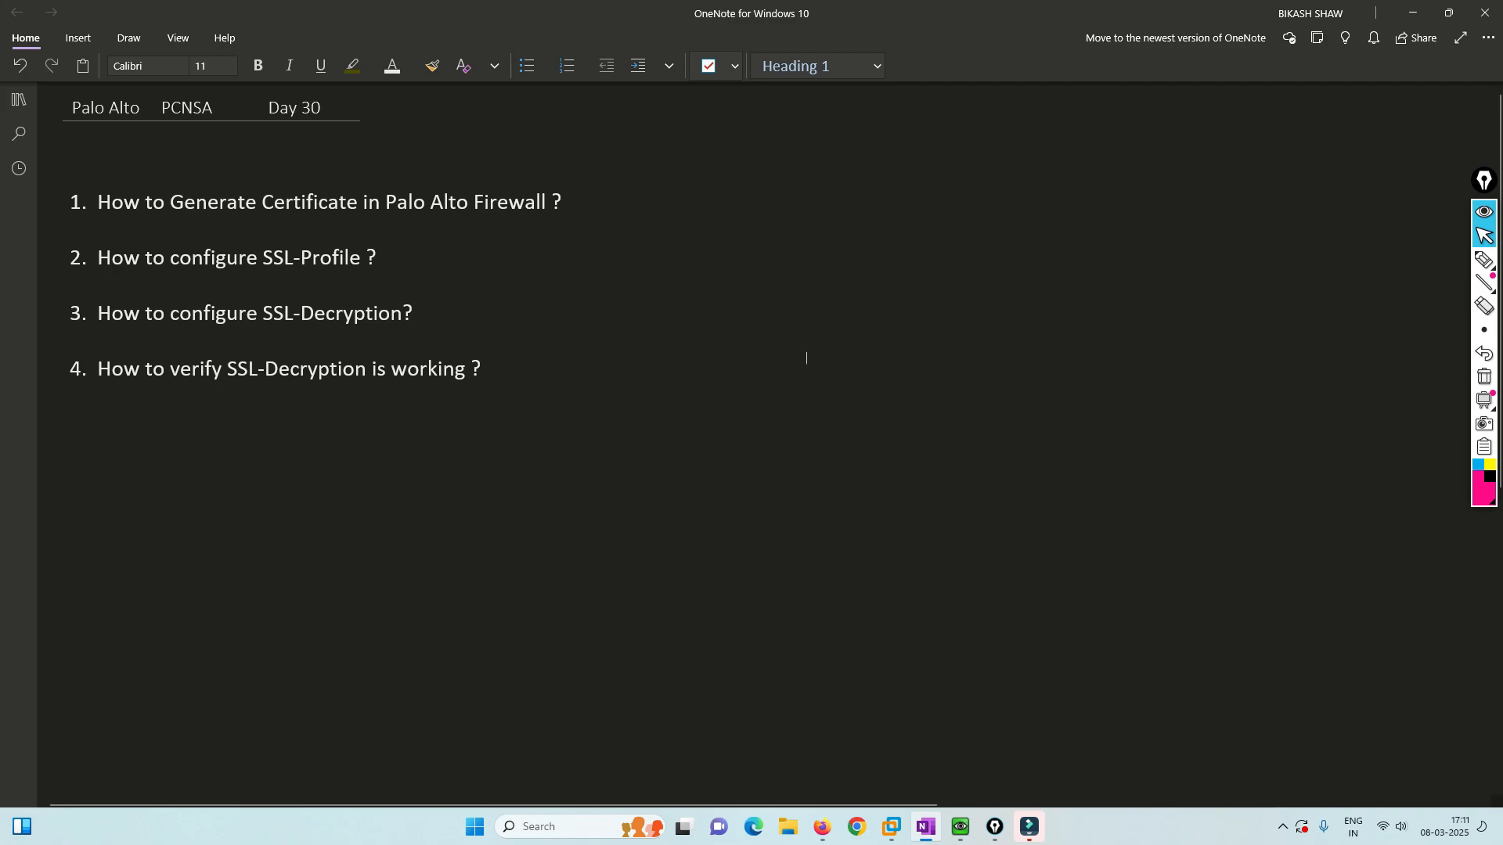
Switch to the PA-VM1 tab in Firefox and open Monitor > Logs > Traffic.
click(822, 827)
click(298, 17)
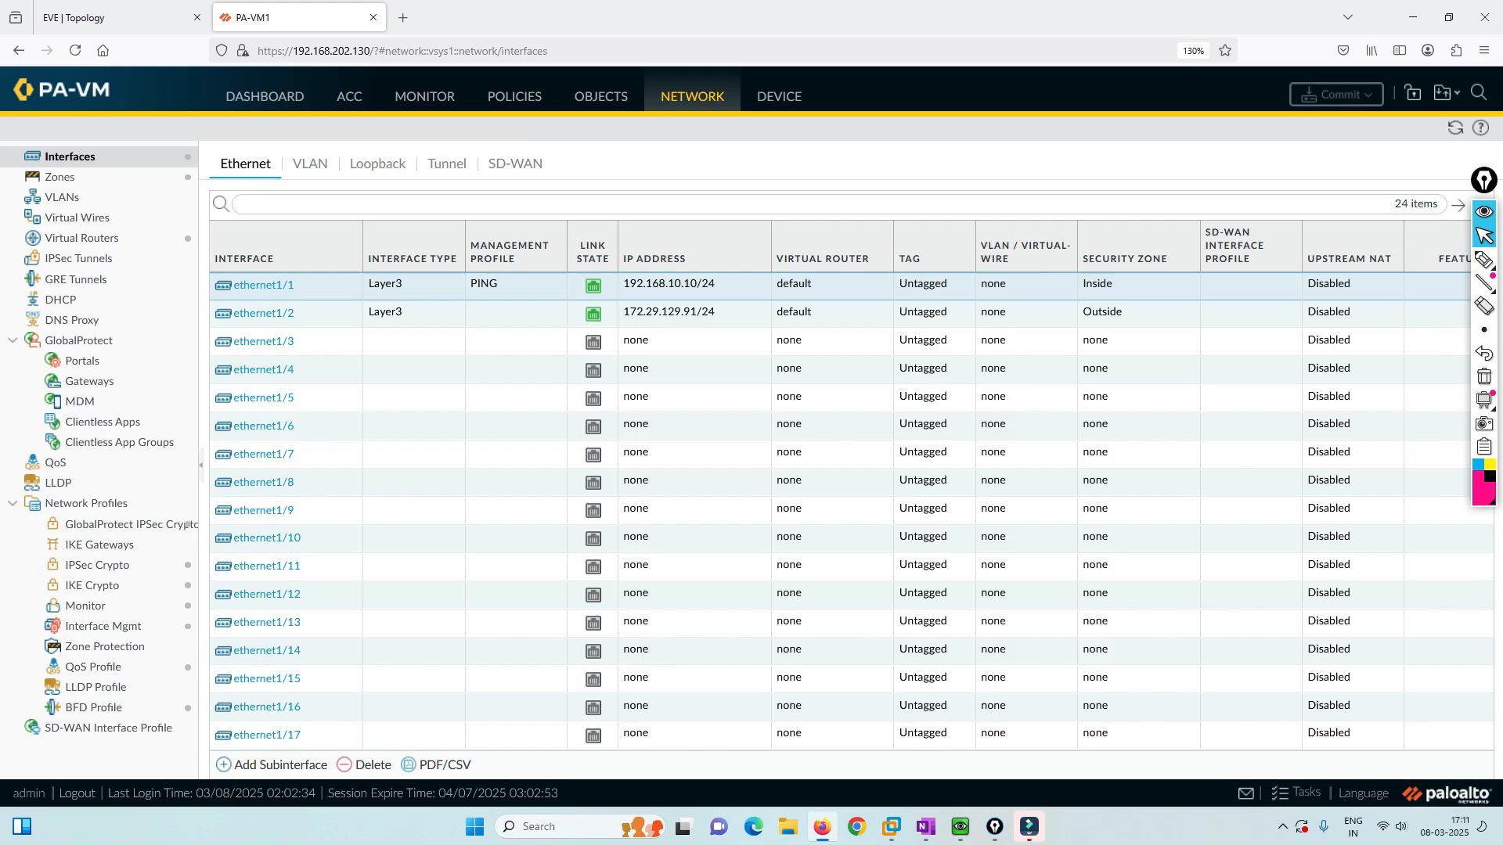
click(425, 95)
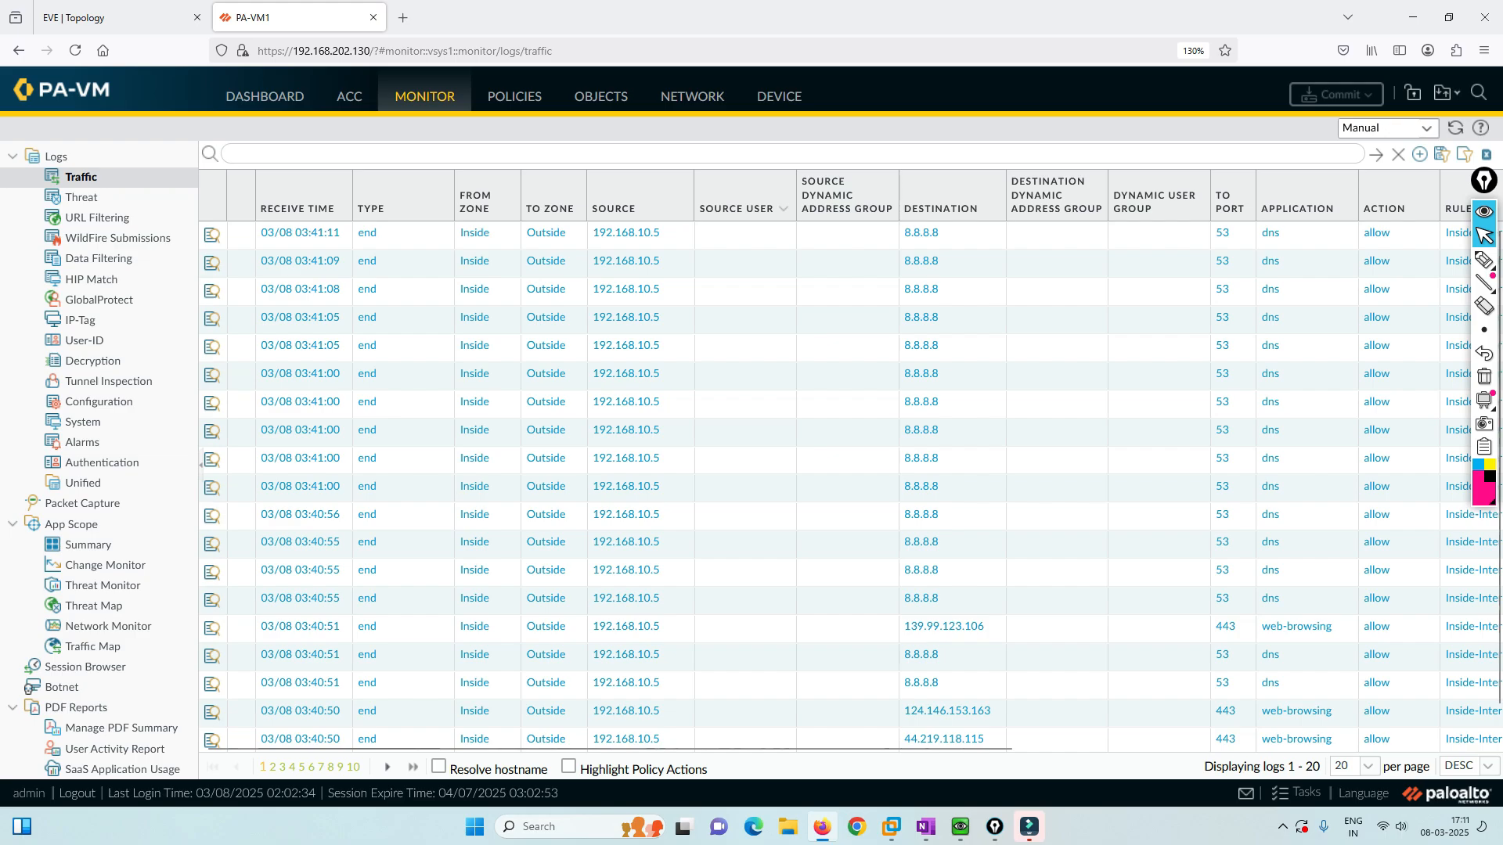
Add the Decrypted column to the traffic log view.
click(680, 208)
mouse_move(736, 233)
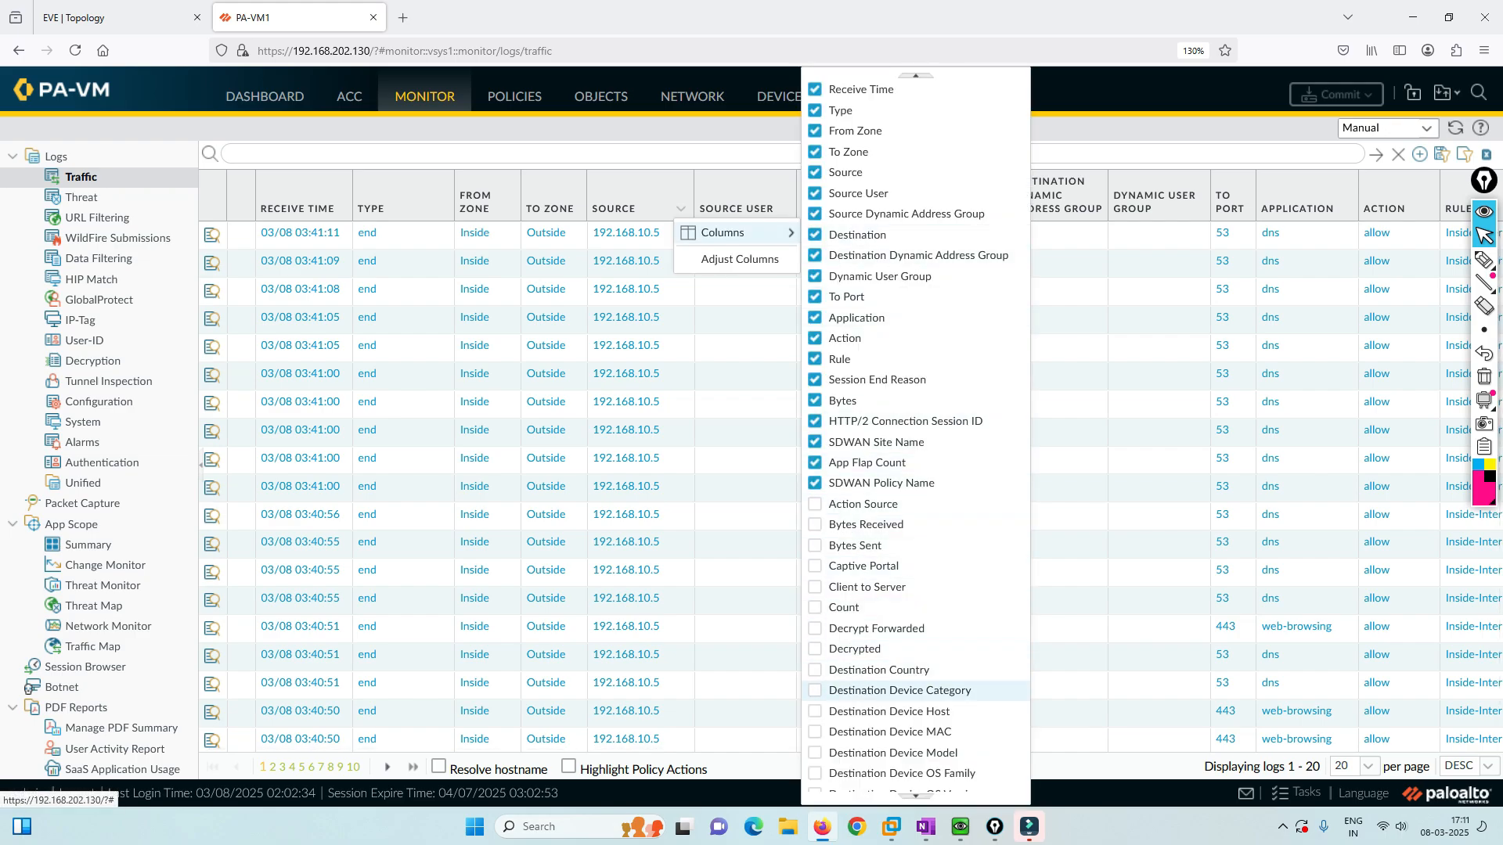
click(855, 649)
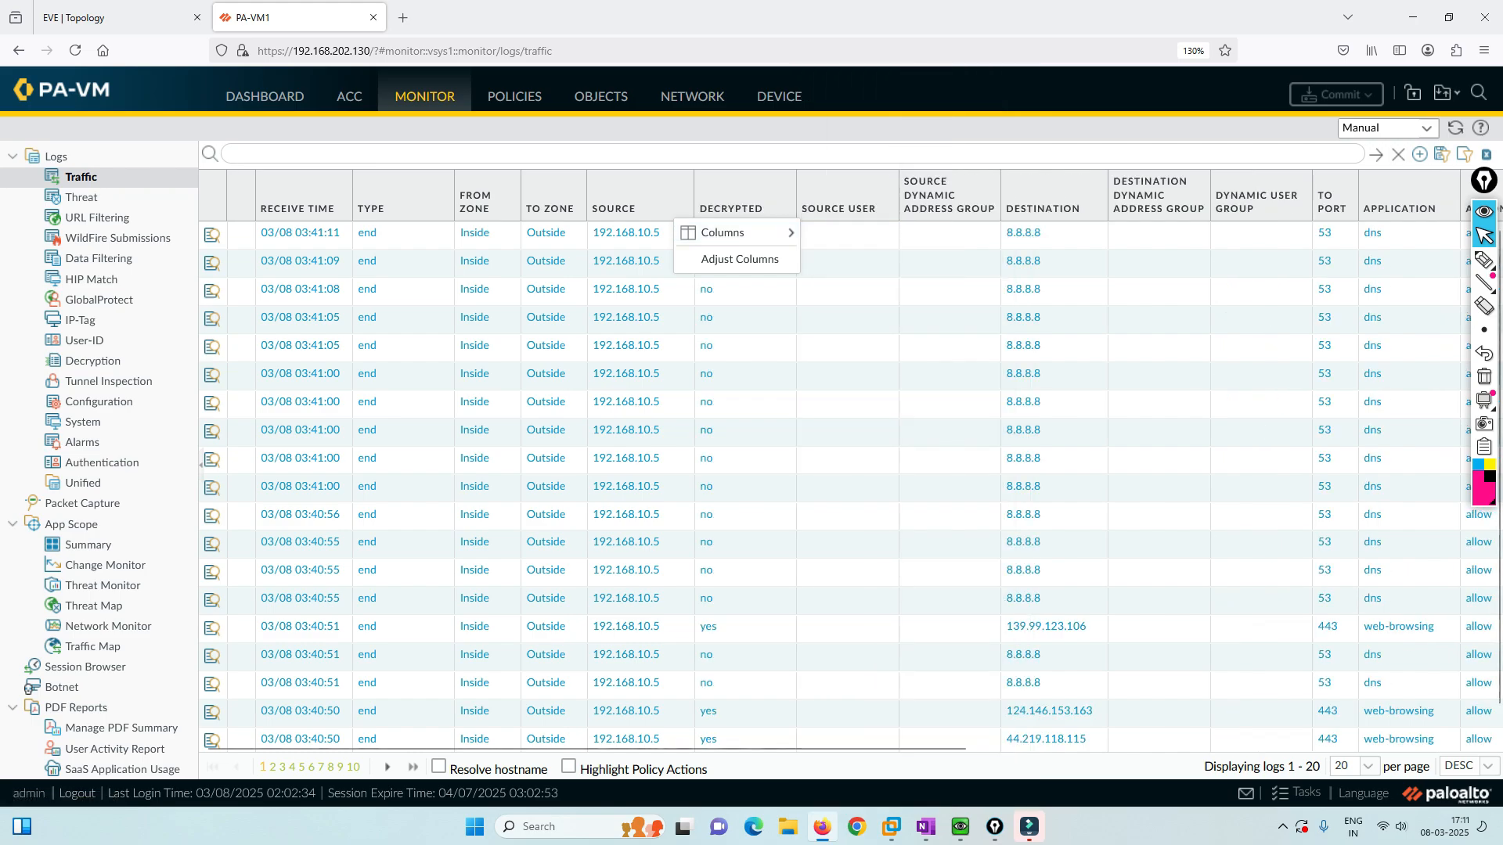
key(Escape)
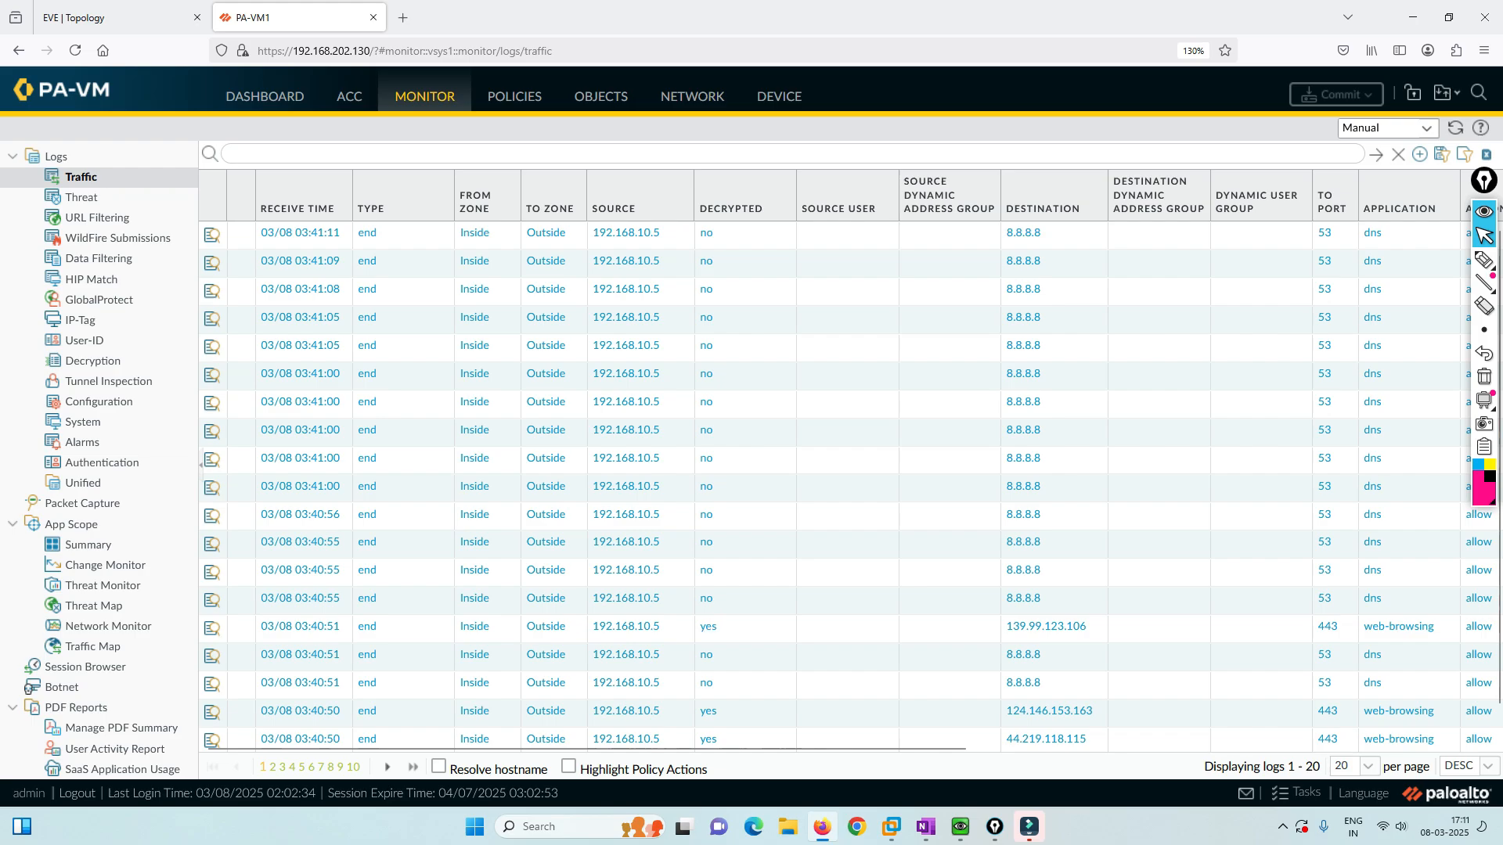
Verify the 139.99.123.106 session's Decrypted flag in Detailed Log View, then return to Device Certificates.
click(212, 628)
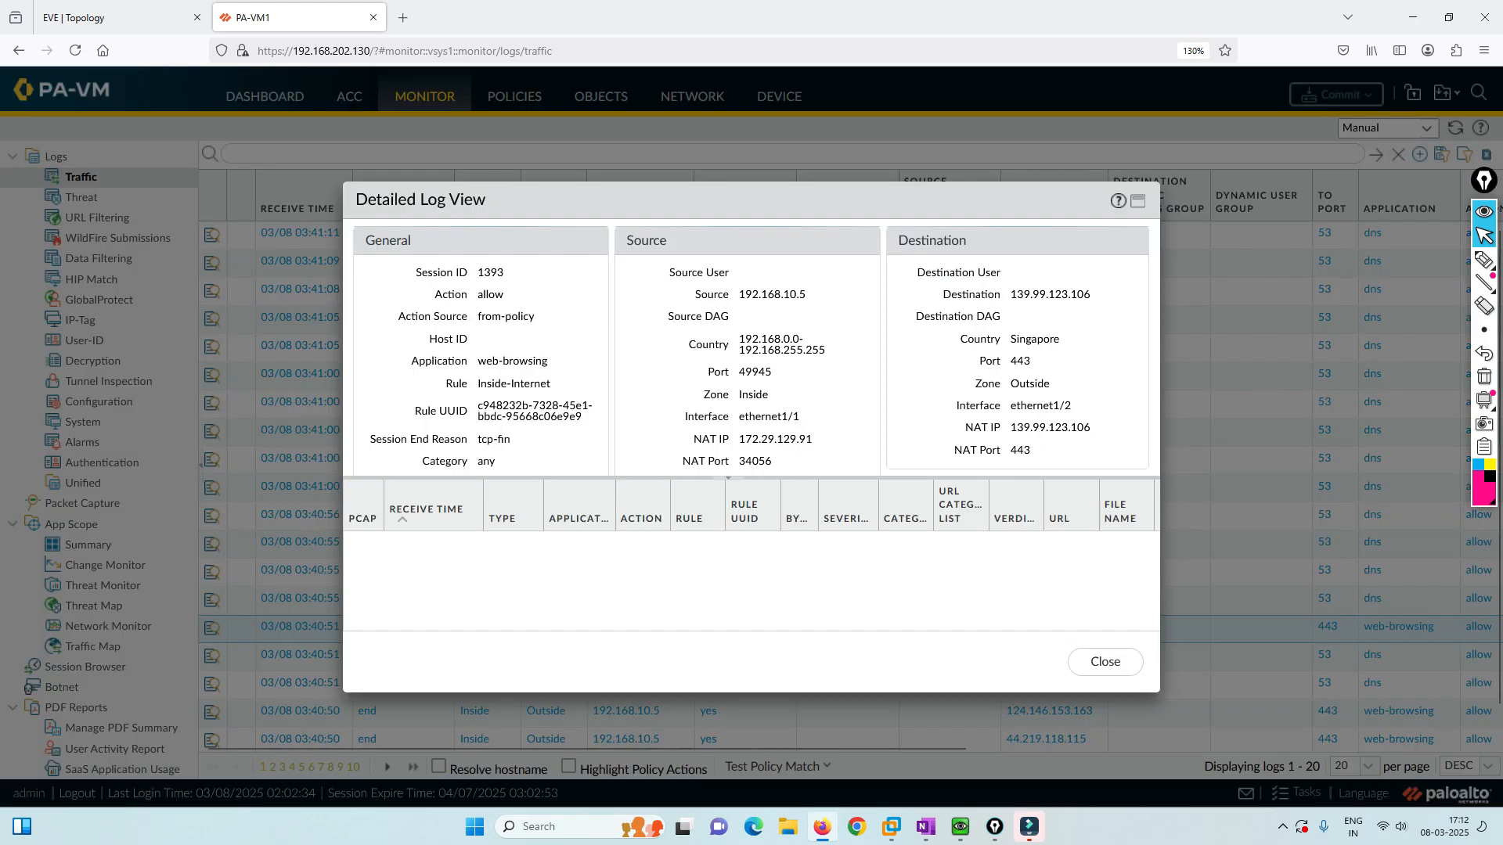
scroll(751, 348, down, 3)
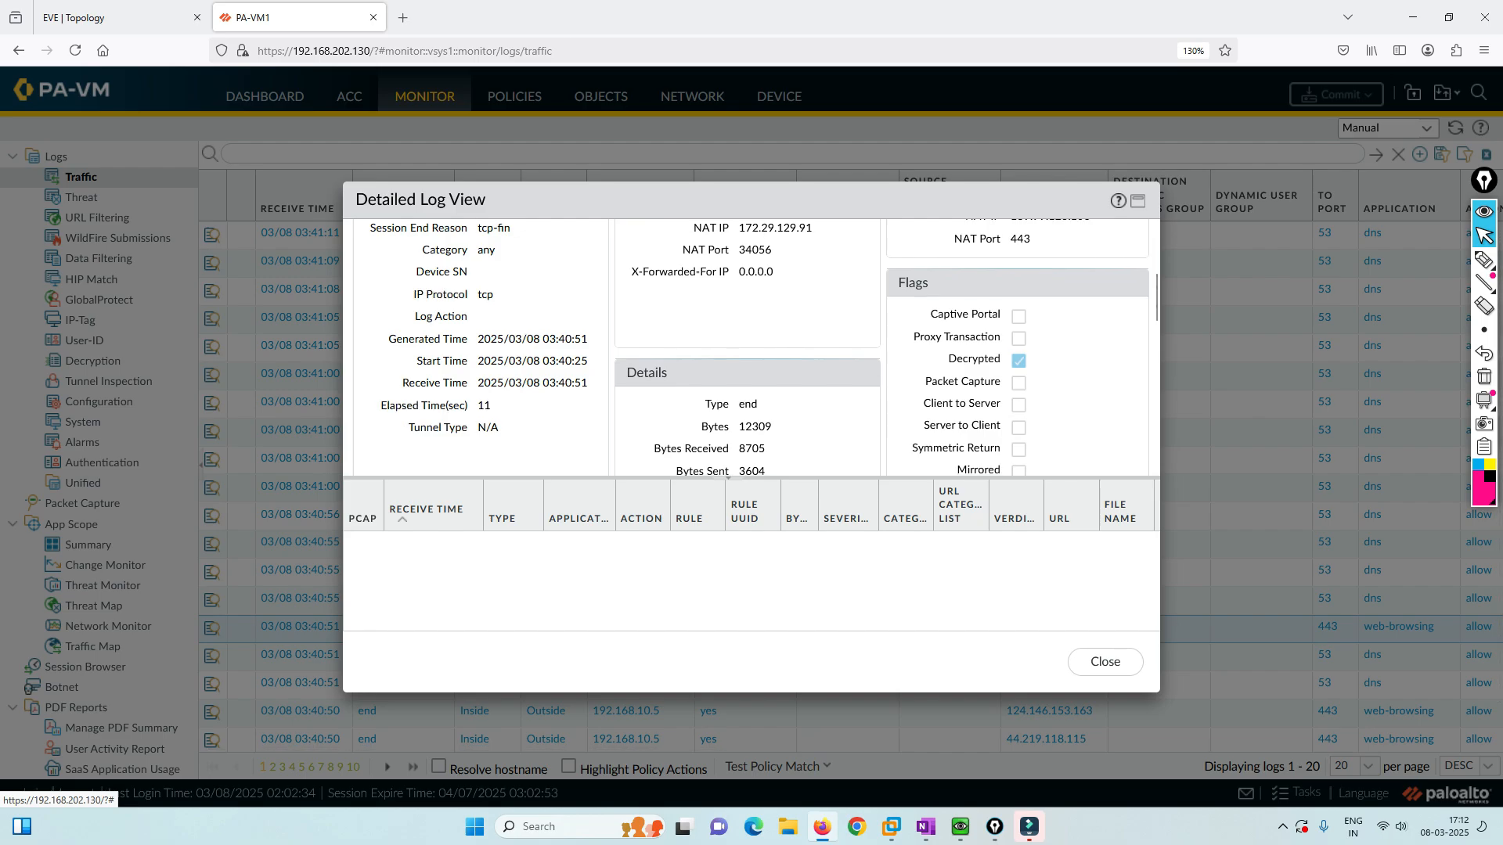
scroll(752, 348, down, 5)
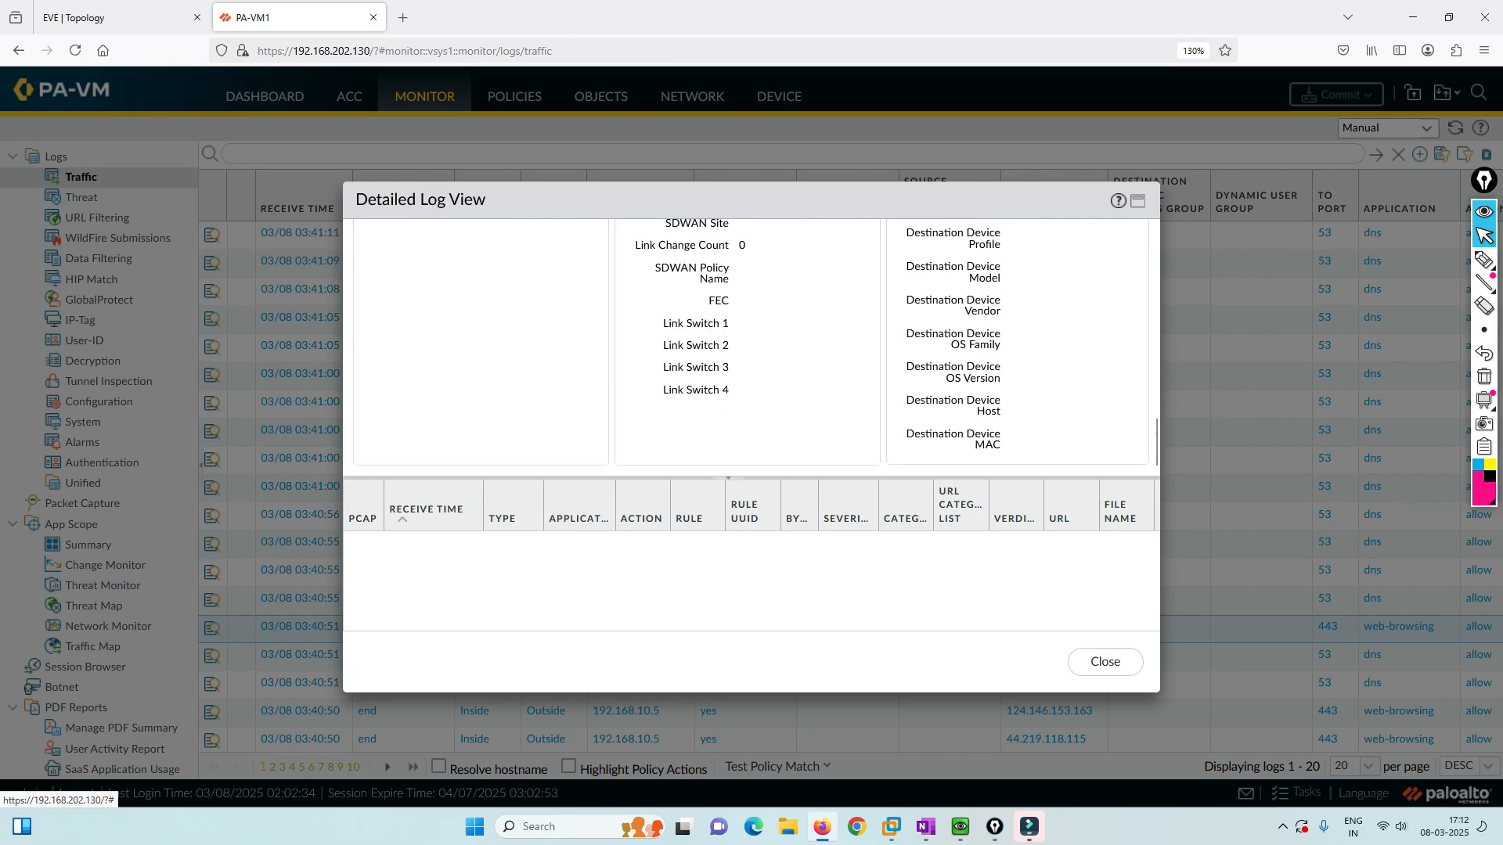
click(1105, 663)
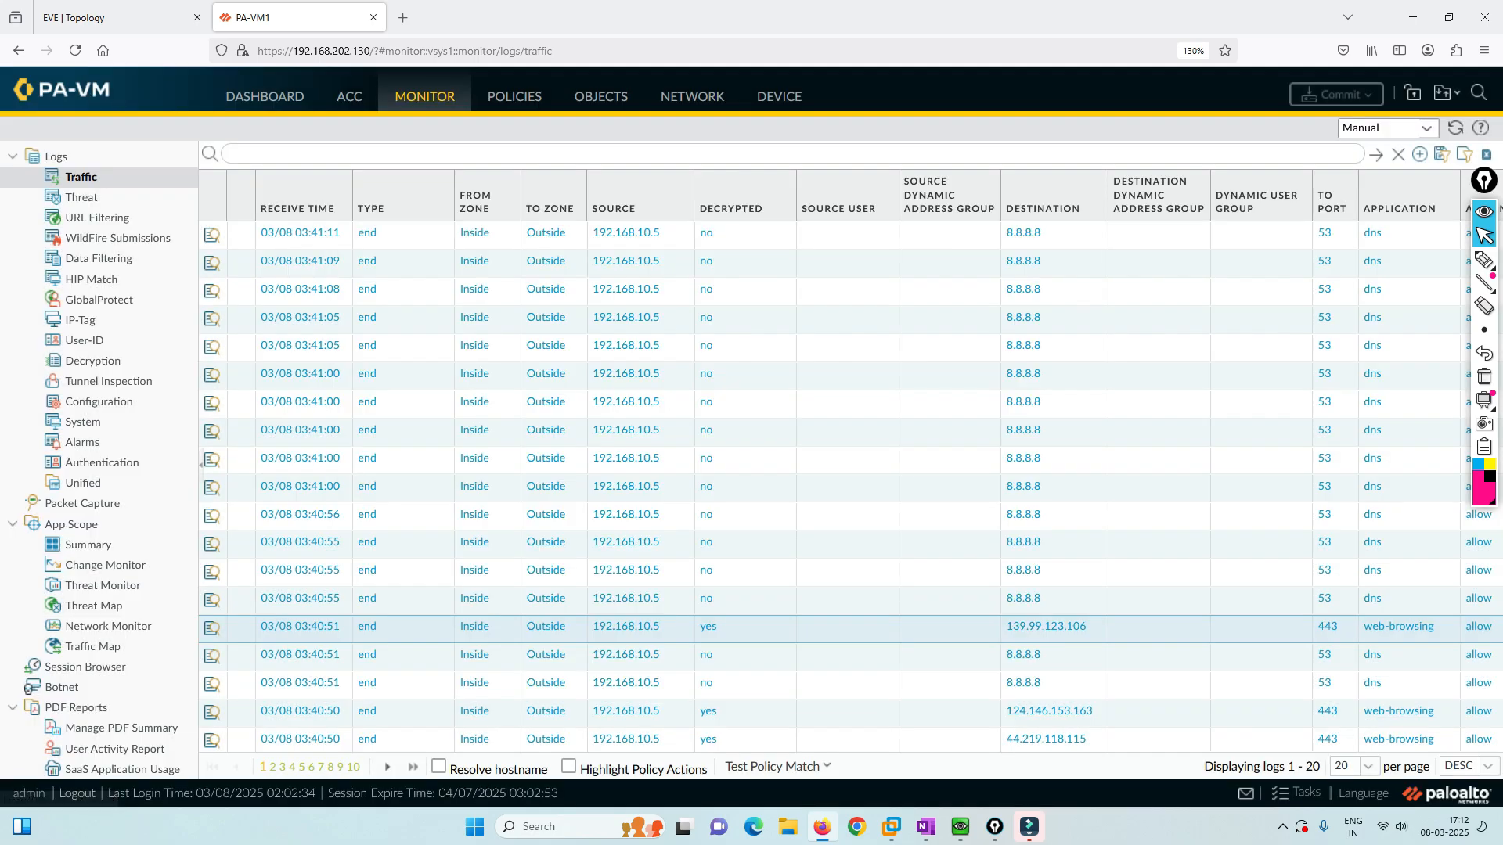
scroll(1023, 562, down, 1)
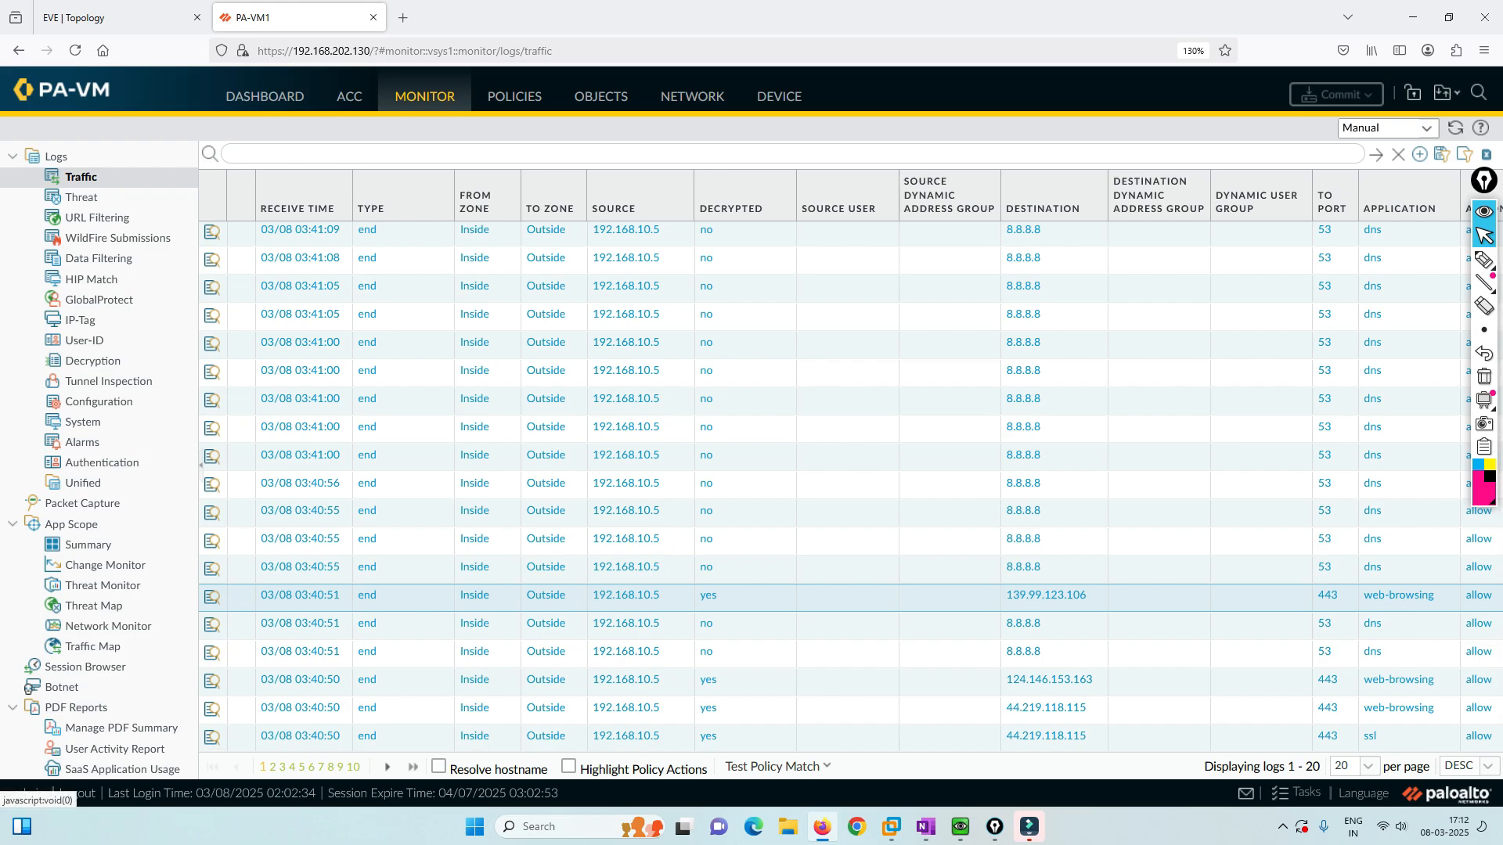
key(alt+Left)
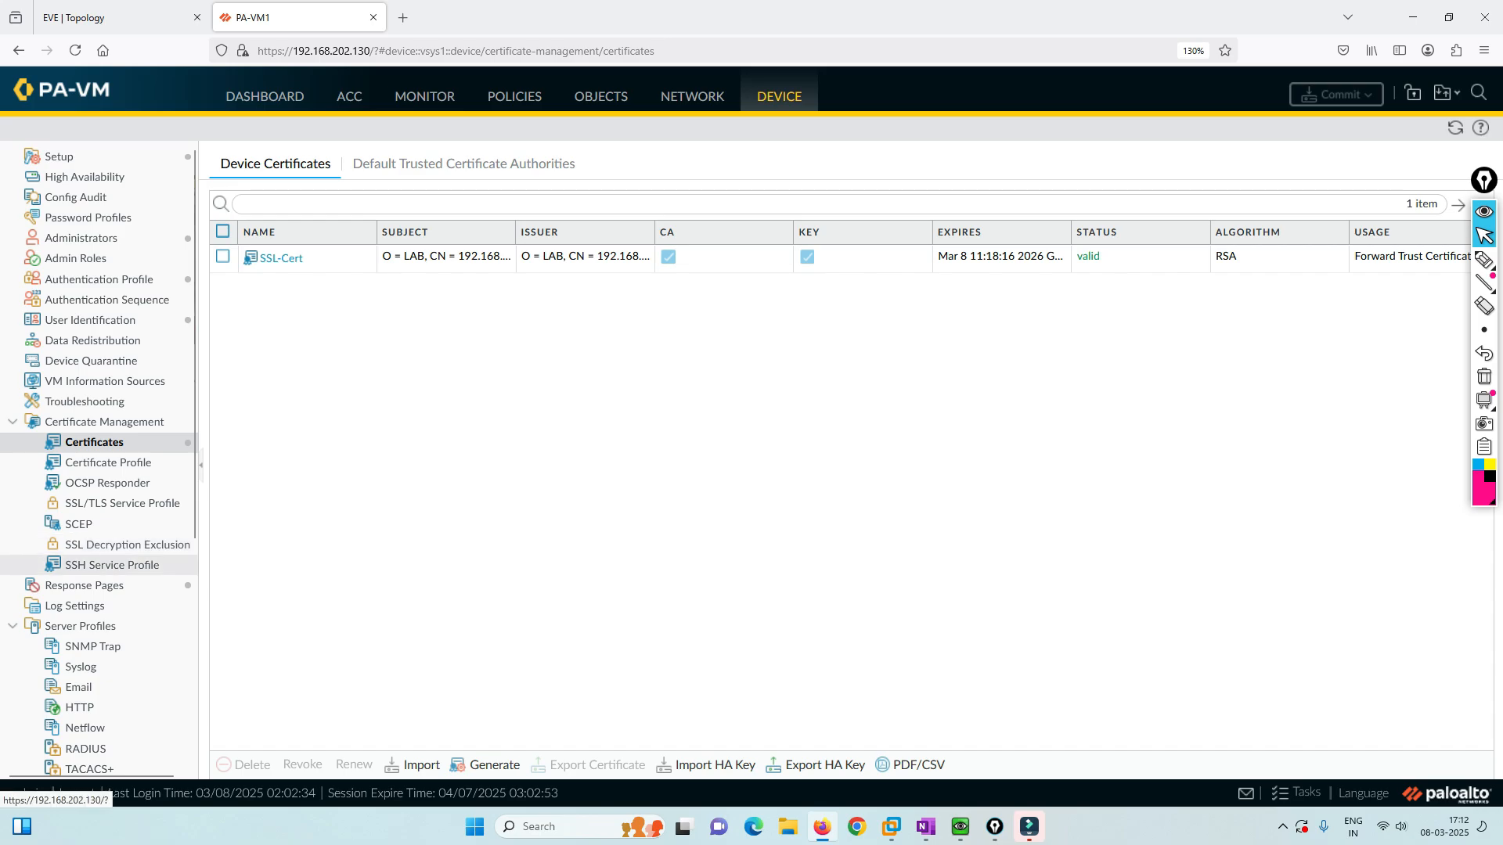
Open SSL Decryption Exclusion and scroll through the 194 predefined excluded hostnames.
click(127, 544)
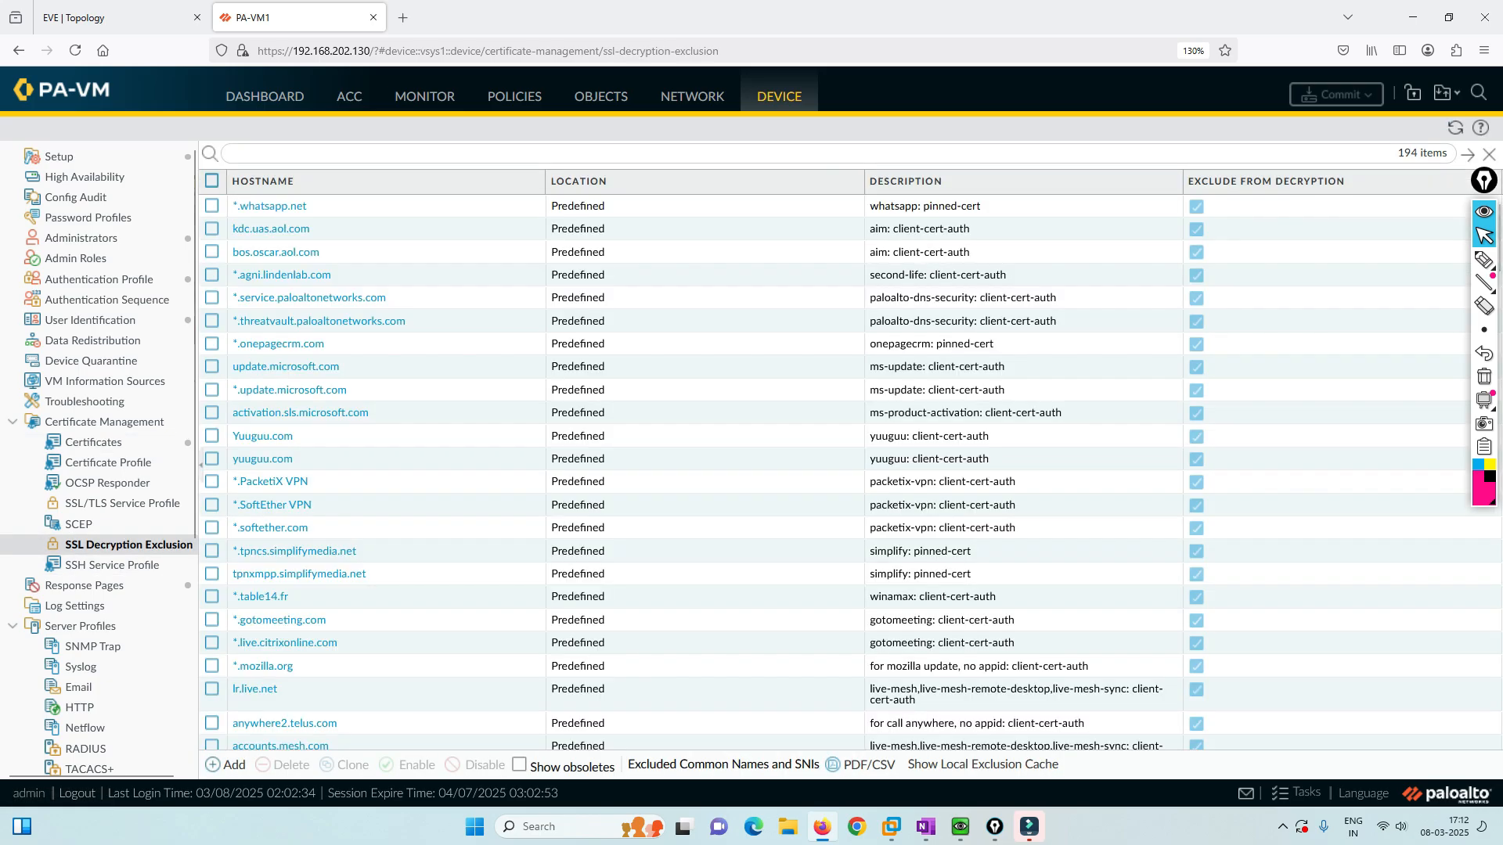
click(1484, 283)
mouse_move(1484, 259)
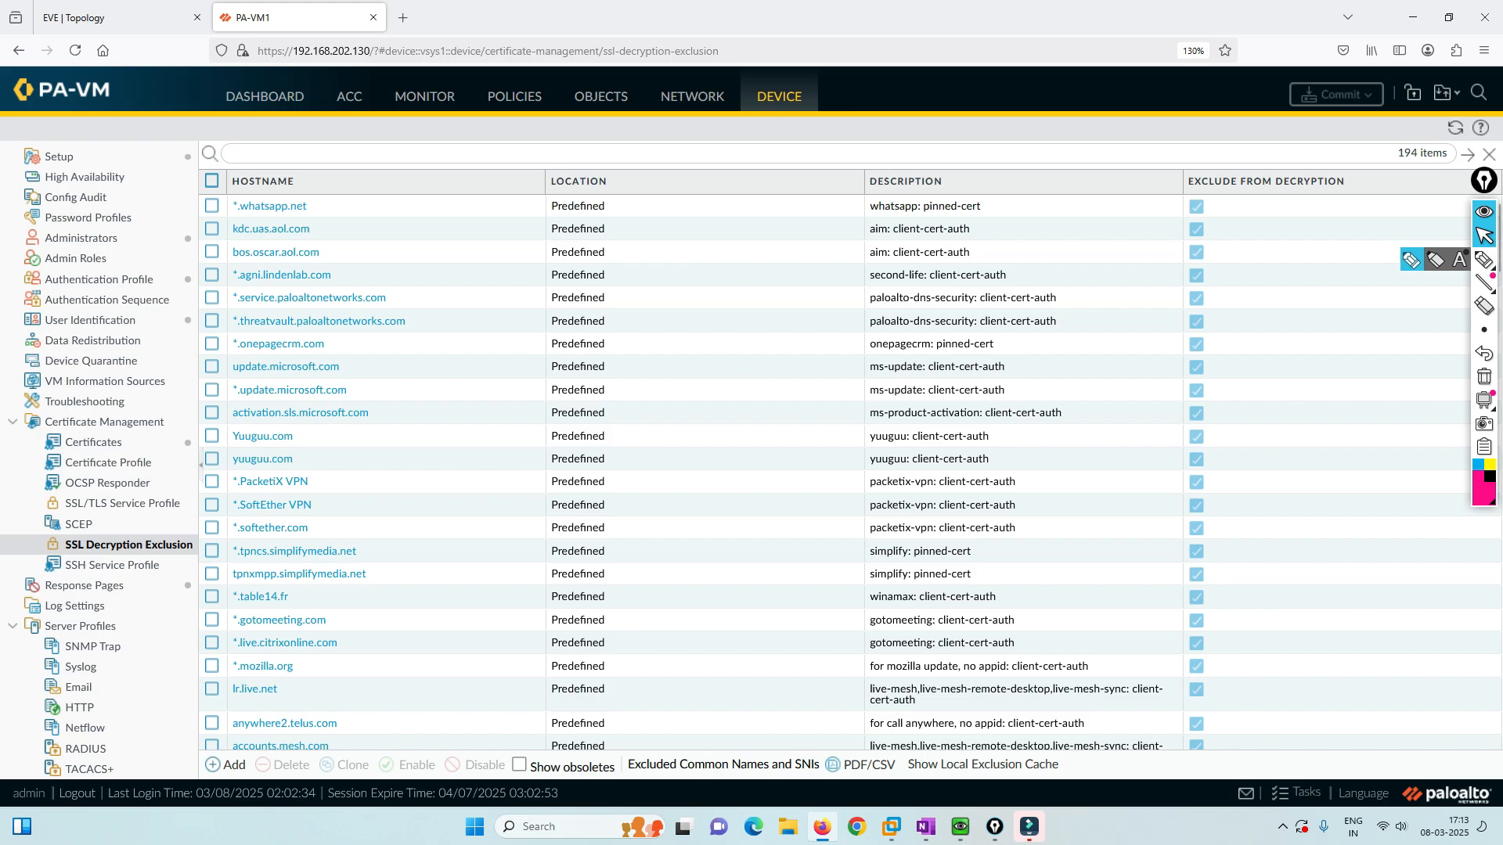
scroll(850, 469, down, 3)
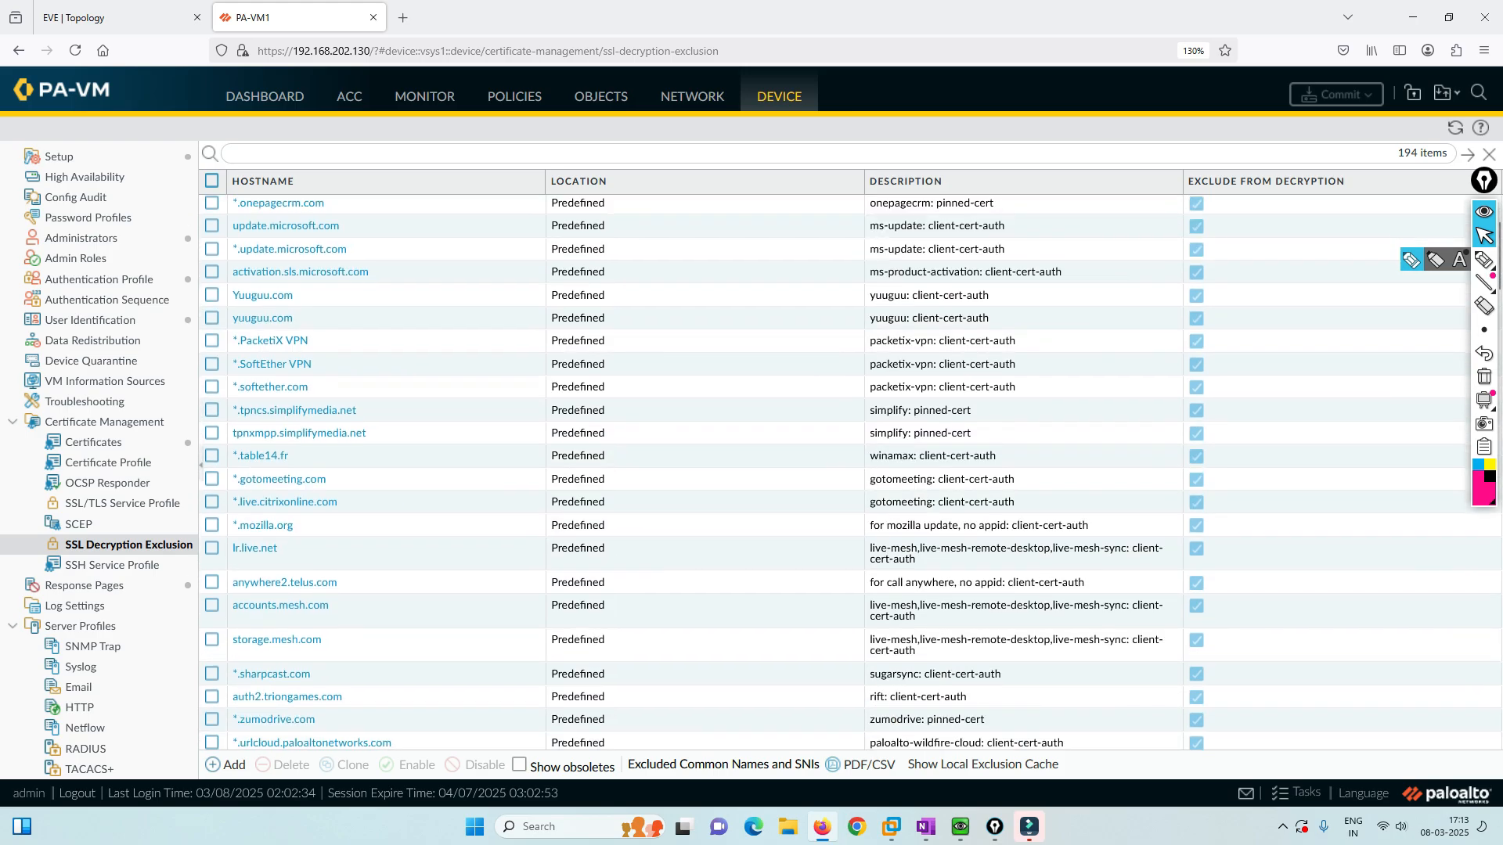
scroll(849, 470, down, 6)
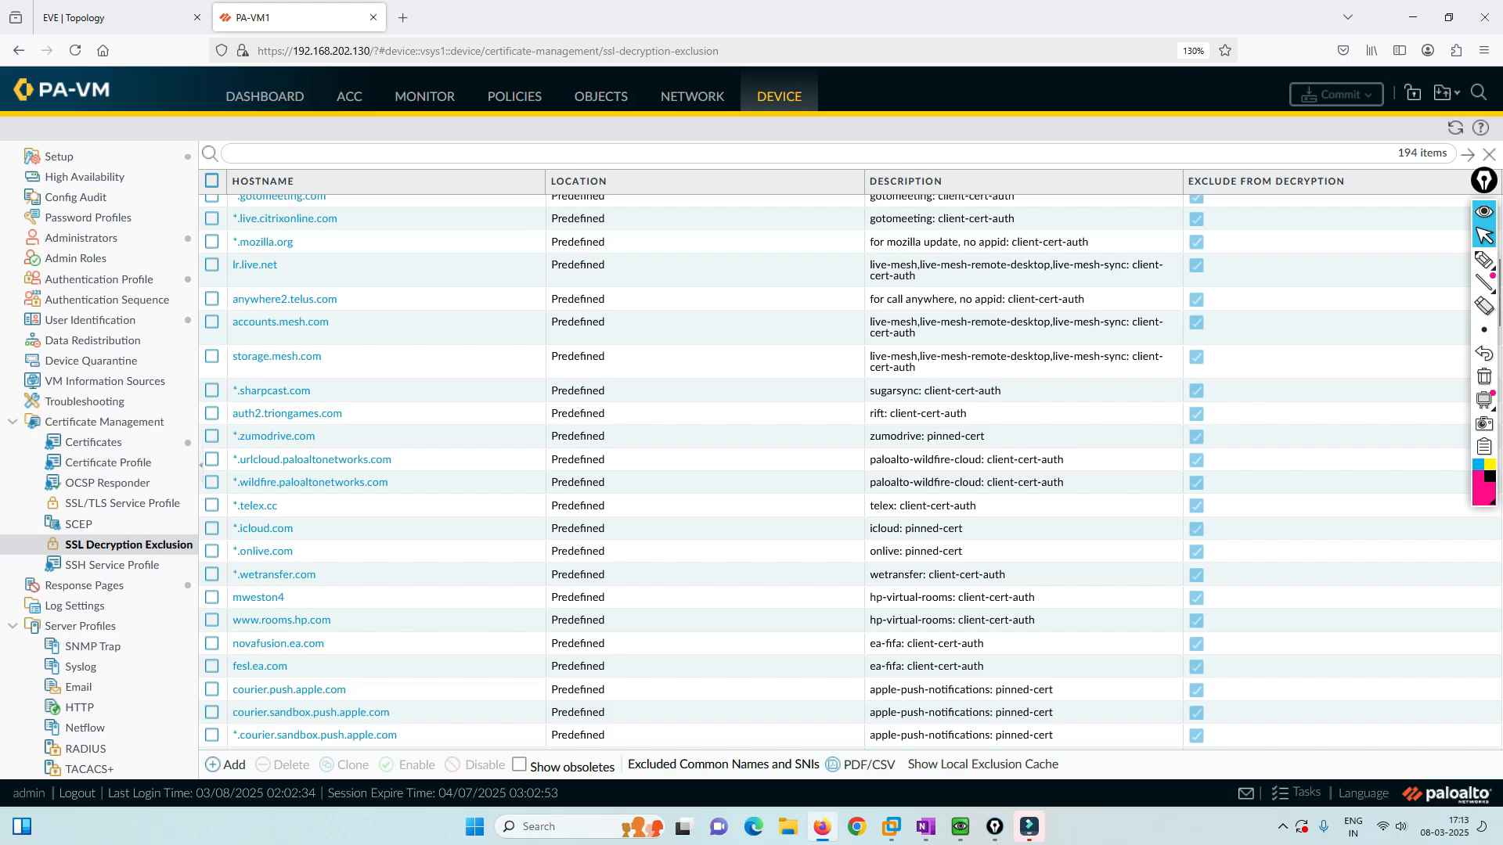
scroll(850, 470, up, 8)
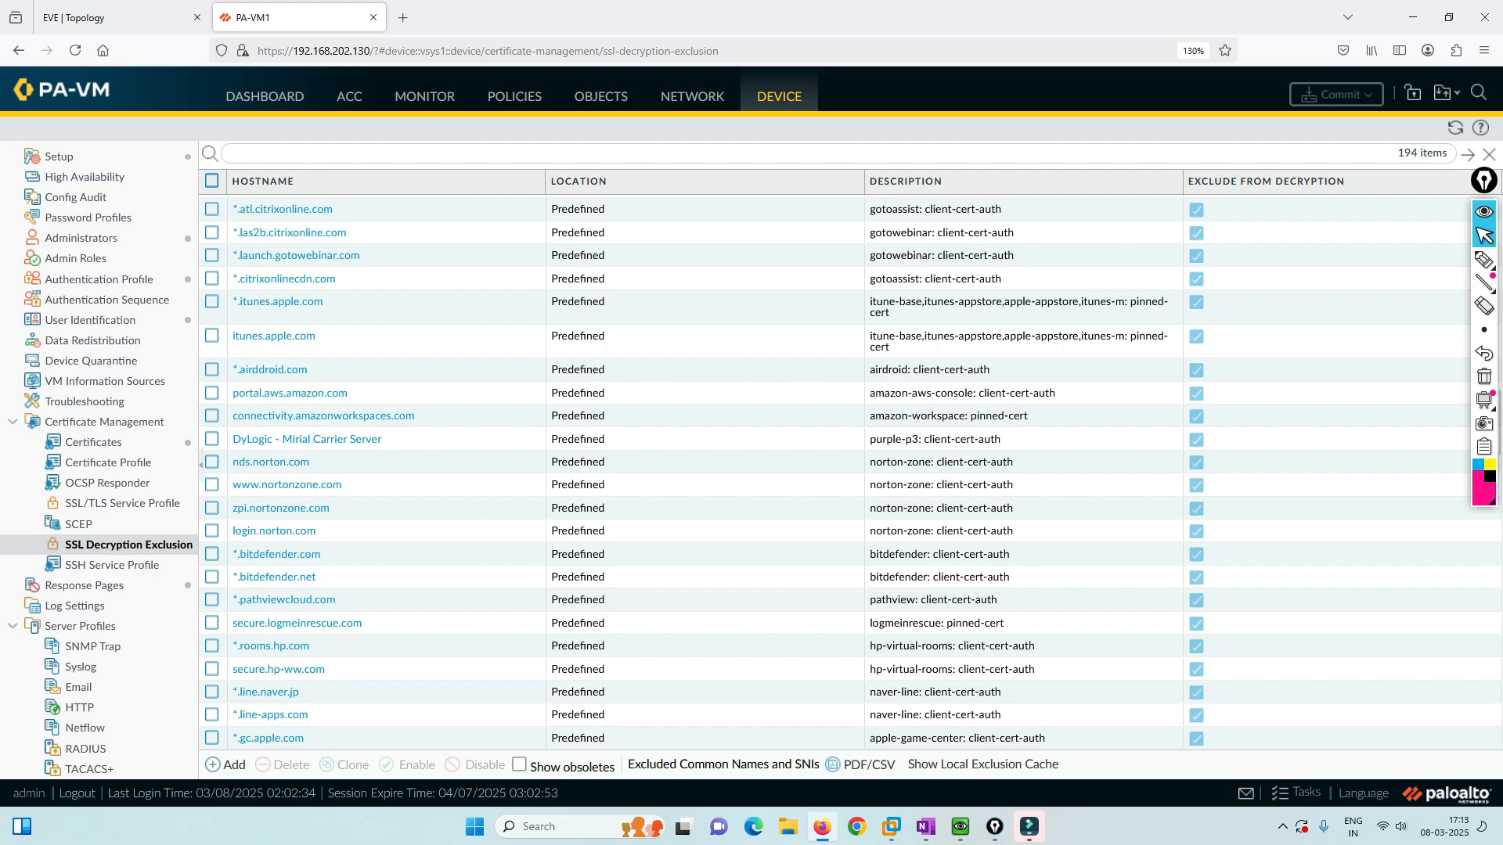
scroll(849, 470, down, 20)
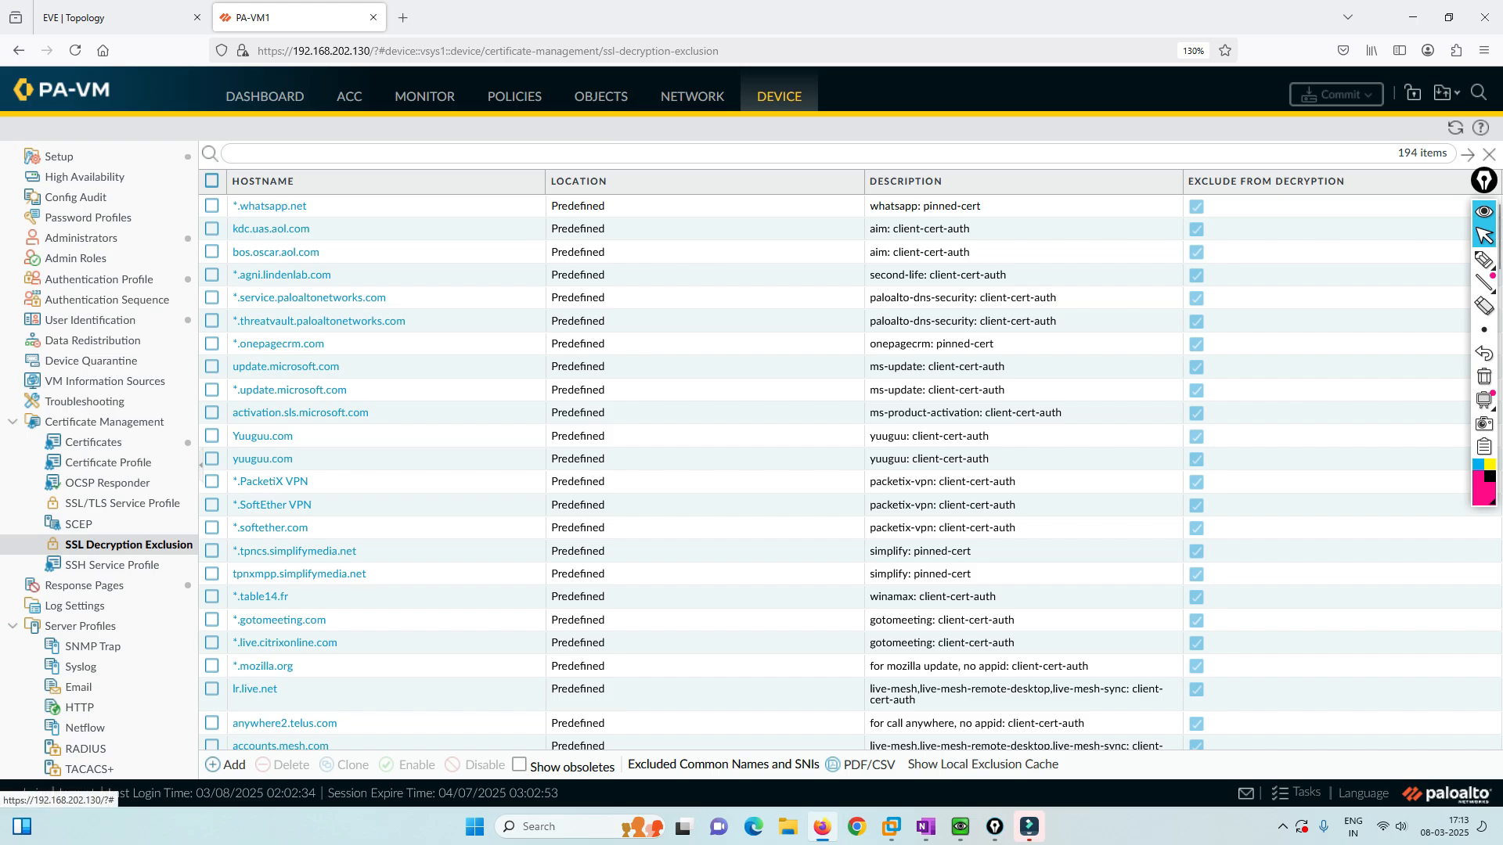
Review the *.whatsapp.net decryption exclusion, then disable it.
click(269, 205)
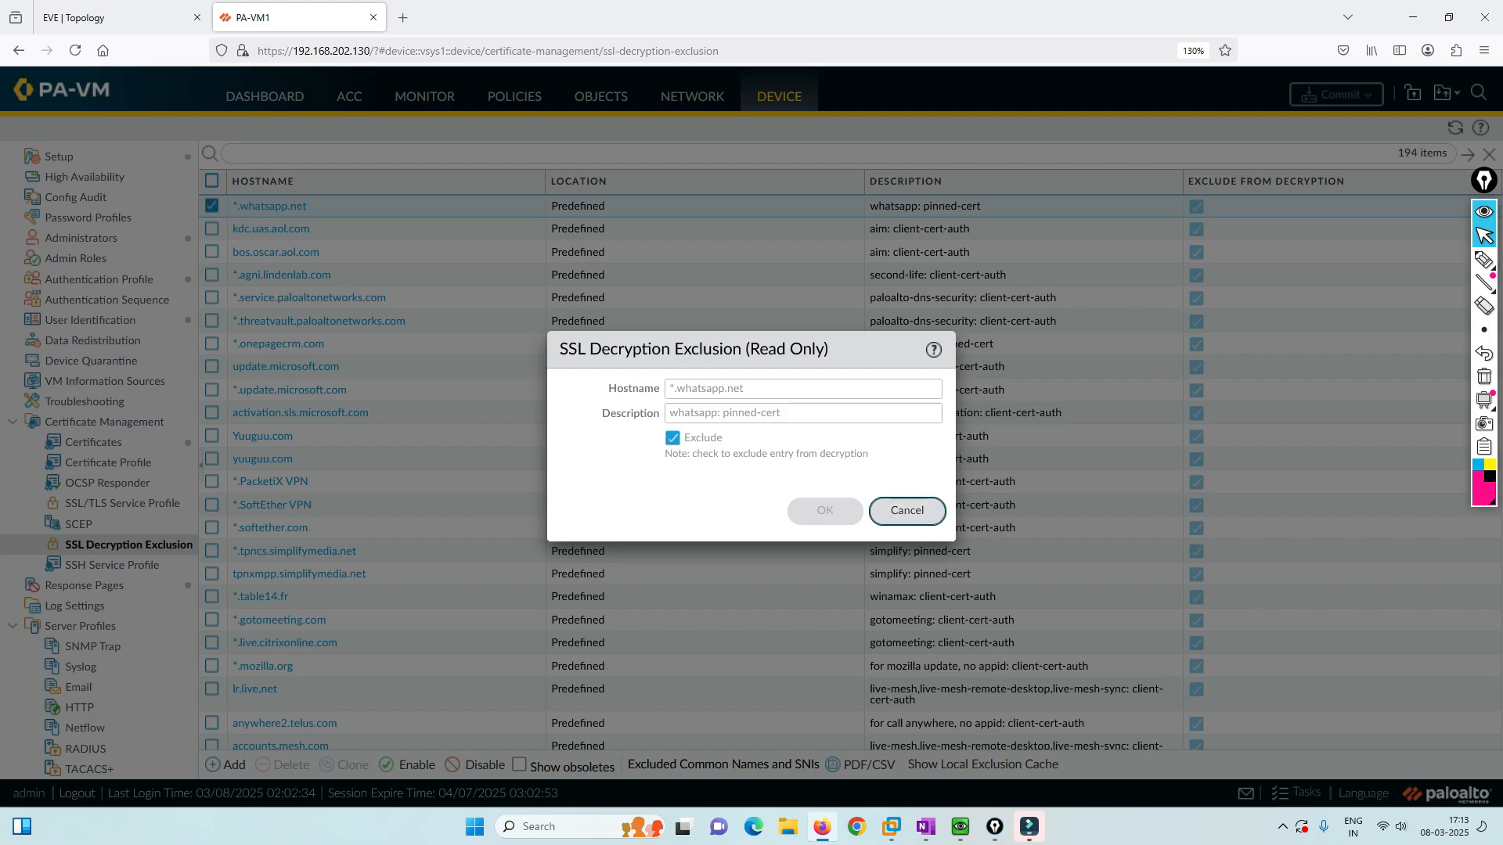
click(907, 511)
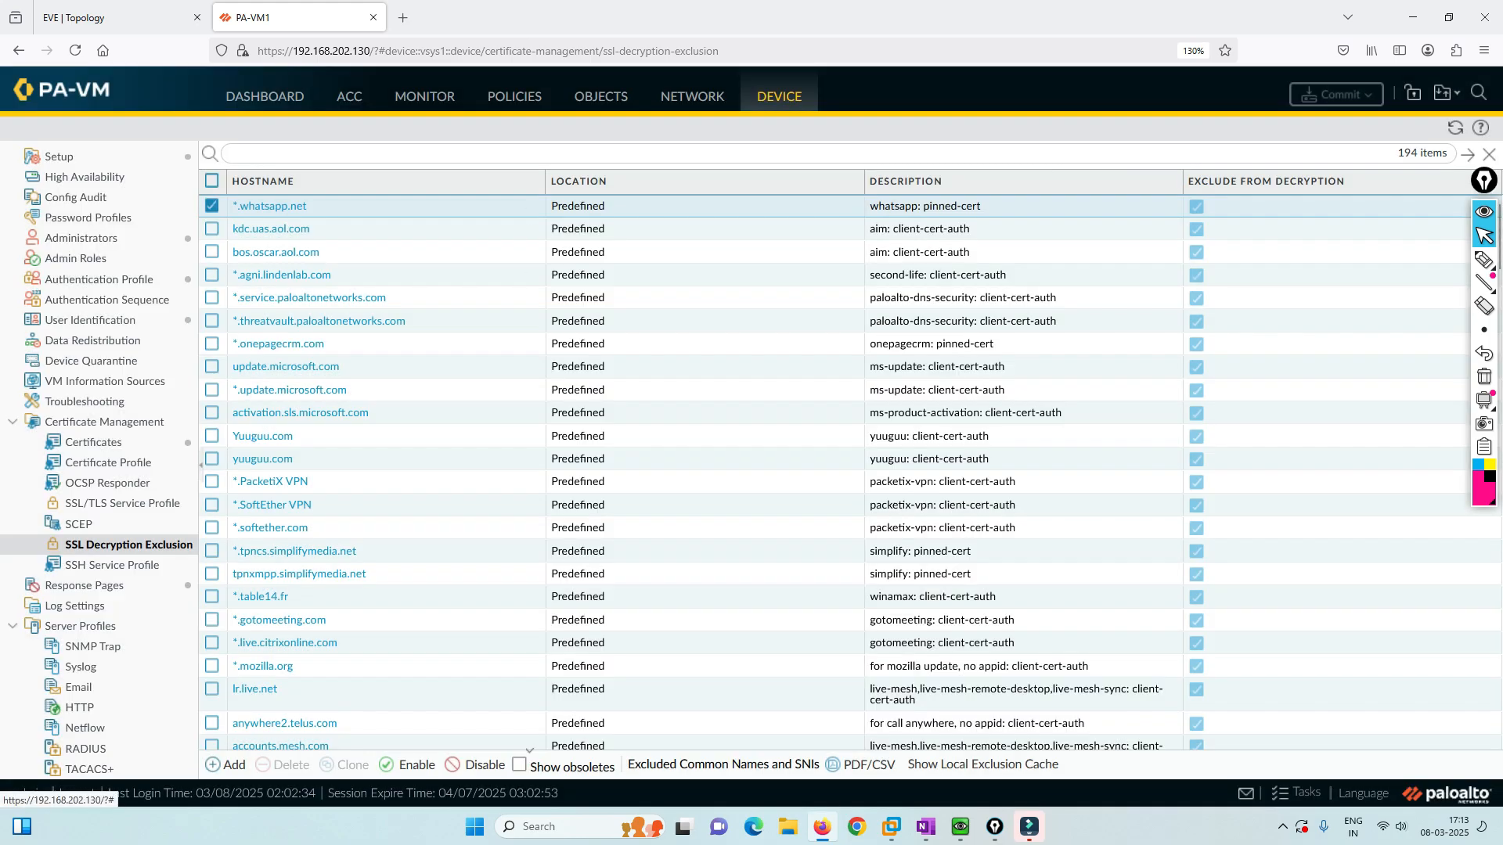
click(474, 764)
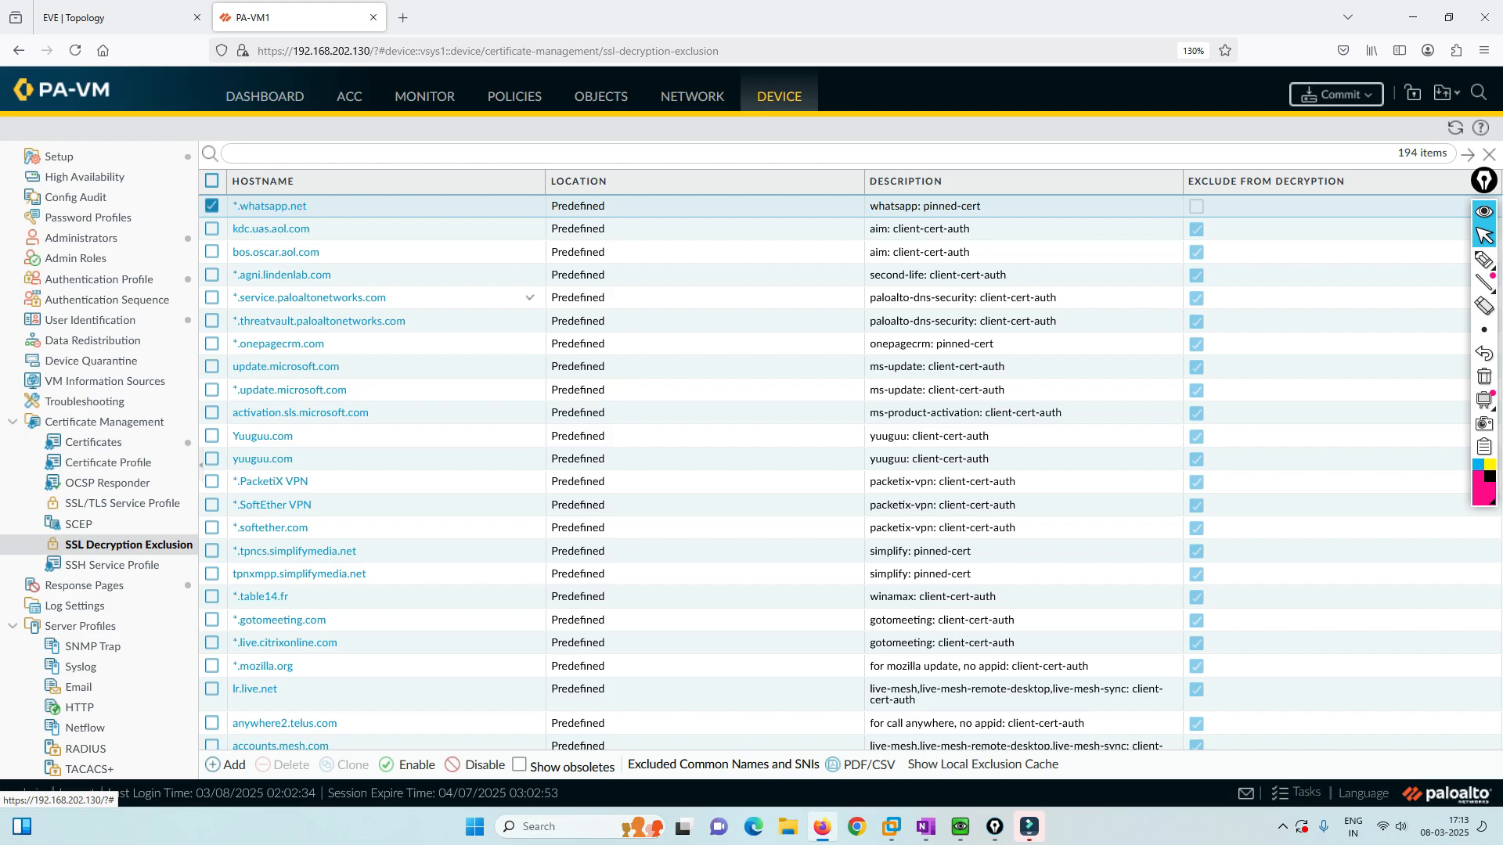
Start a new custom decryption exclusion, discard it, and move to the EVE-NG topology.
click(225, 765)
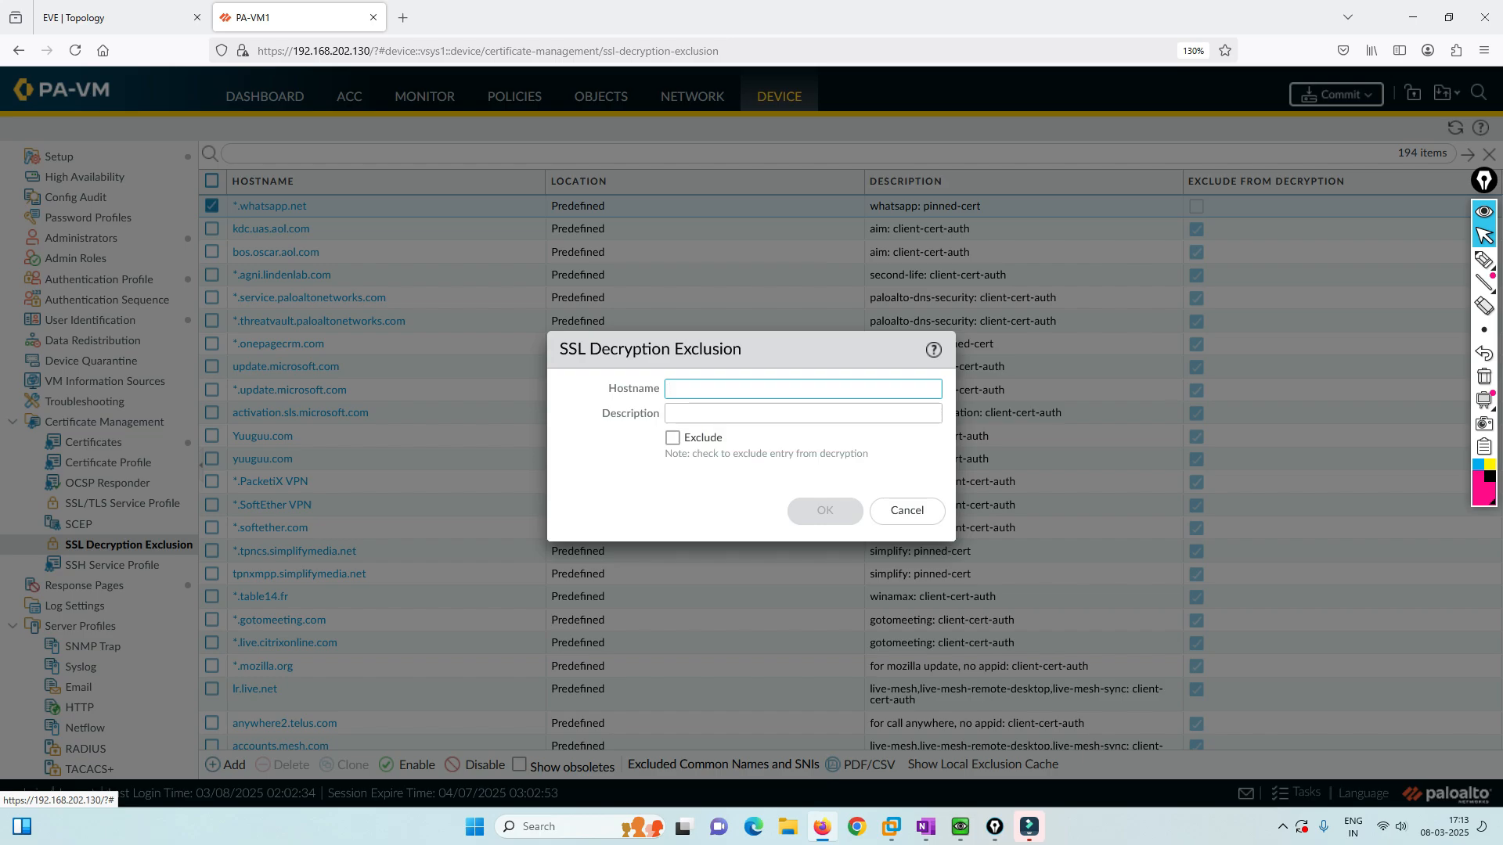
click(906, 510)
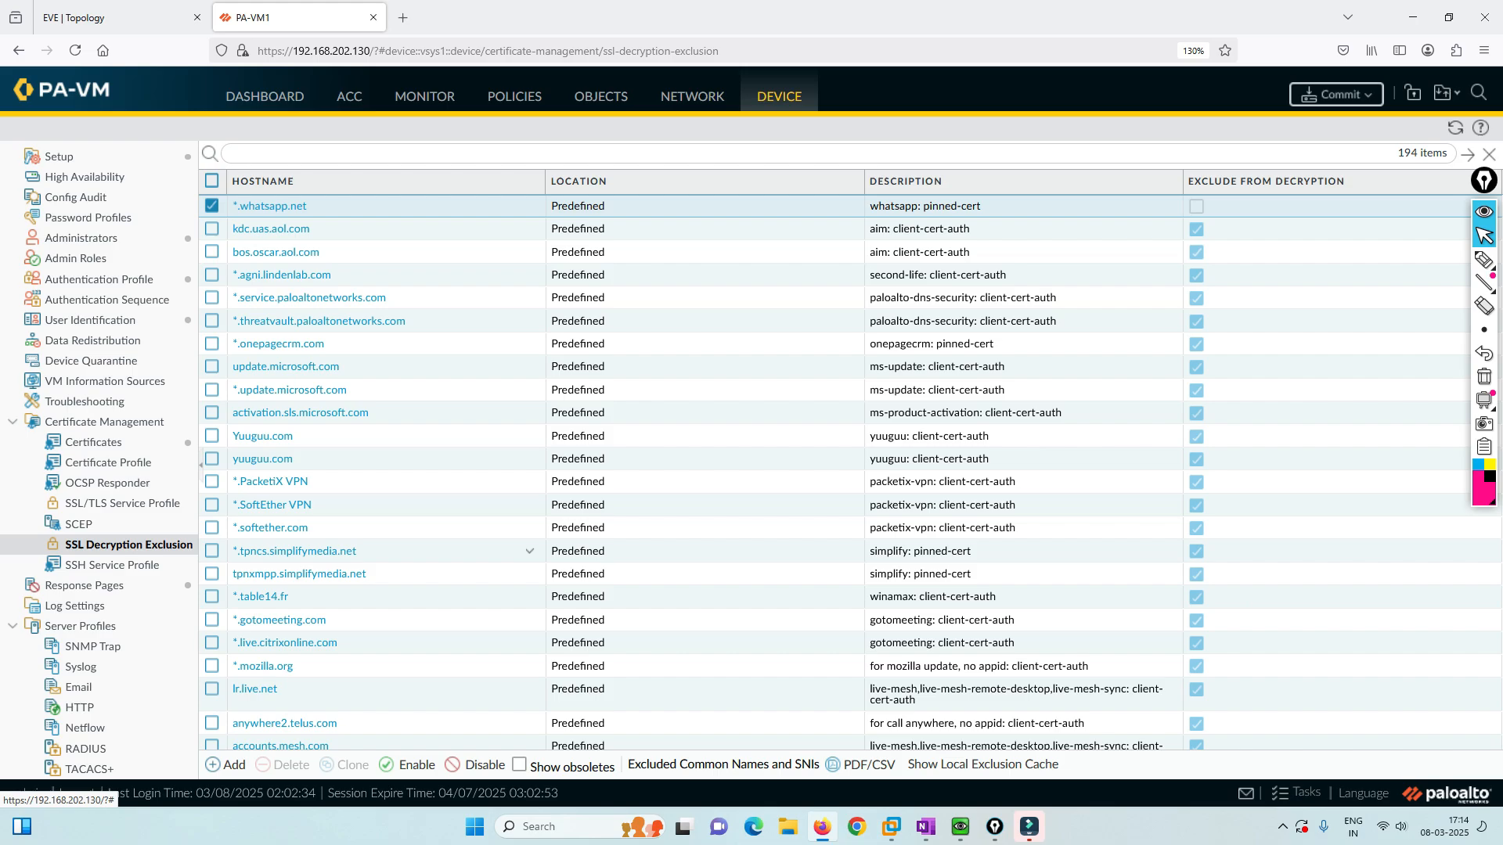
click(118, 17)
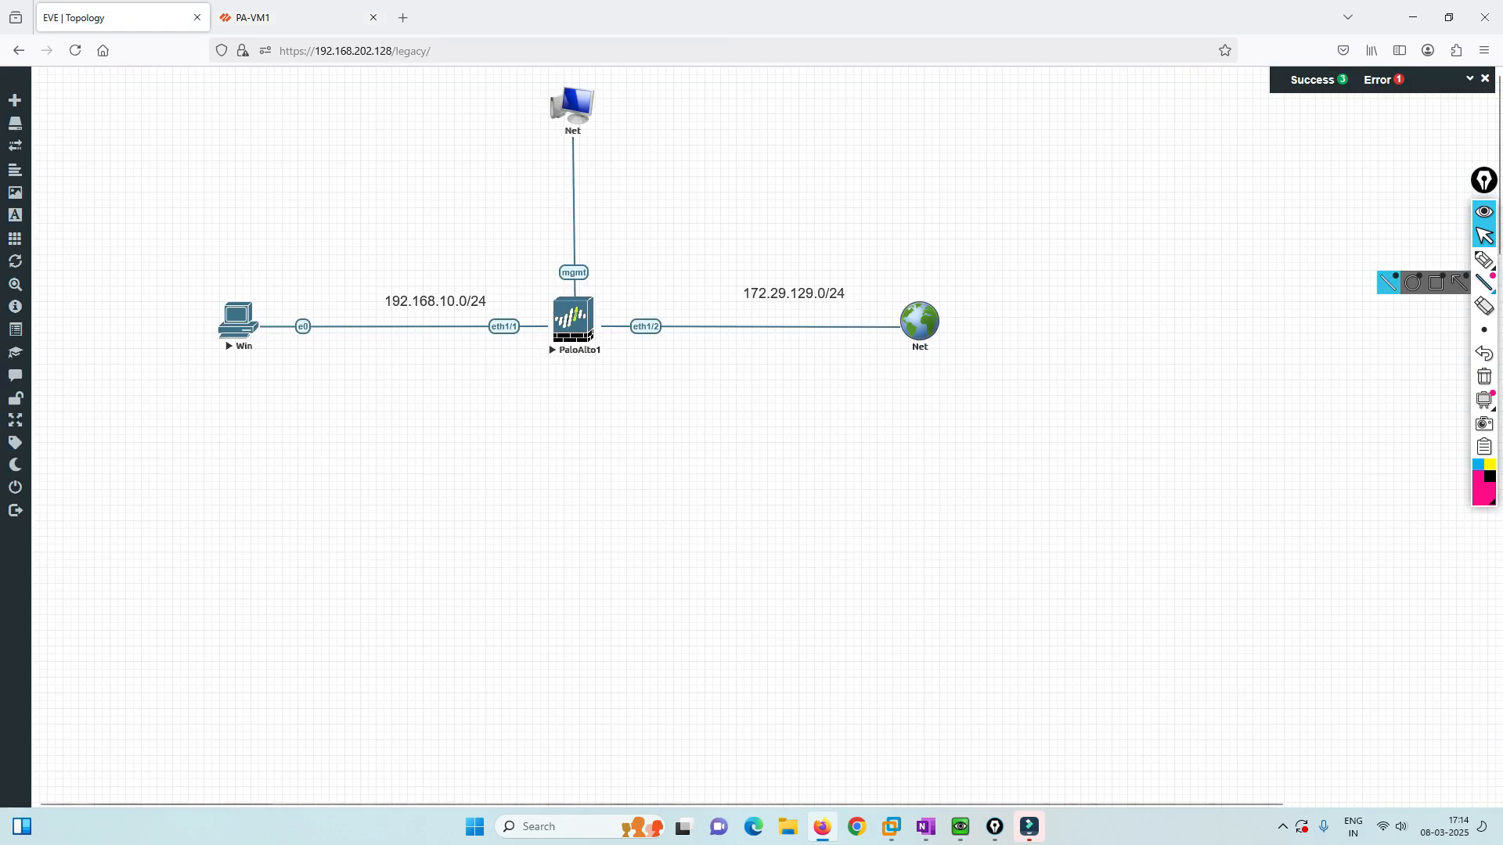
Draw a pink down arrow, check mark and small box below the 172.29.129.0/24 outside link.
click(1484, 260)
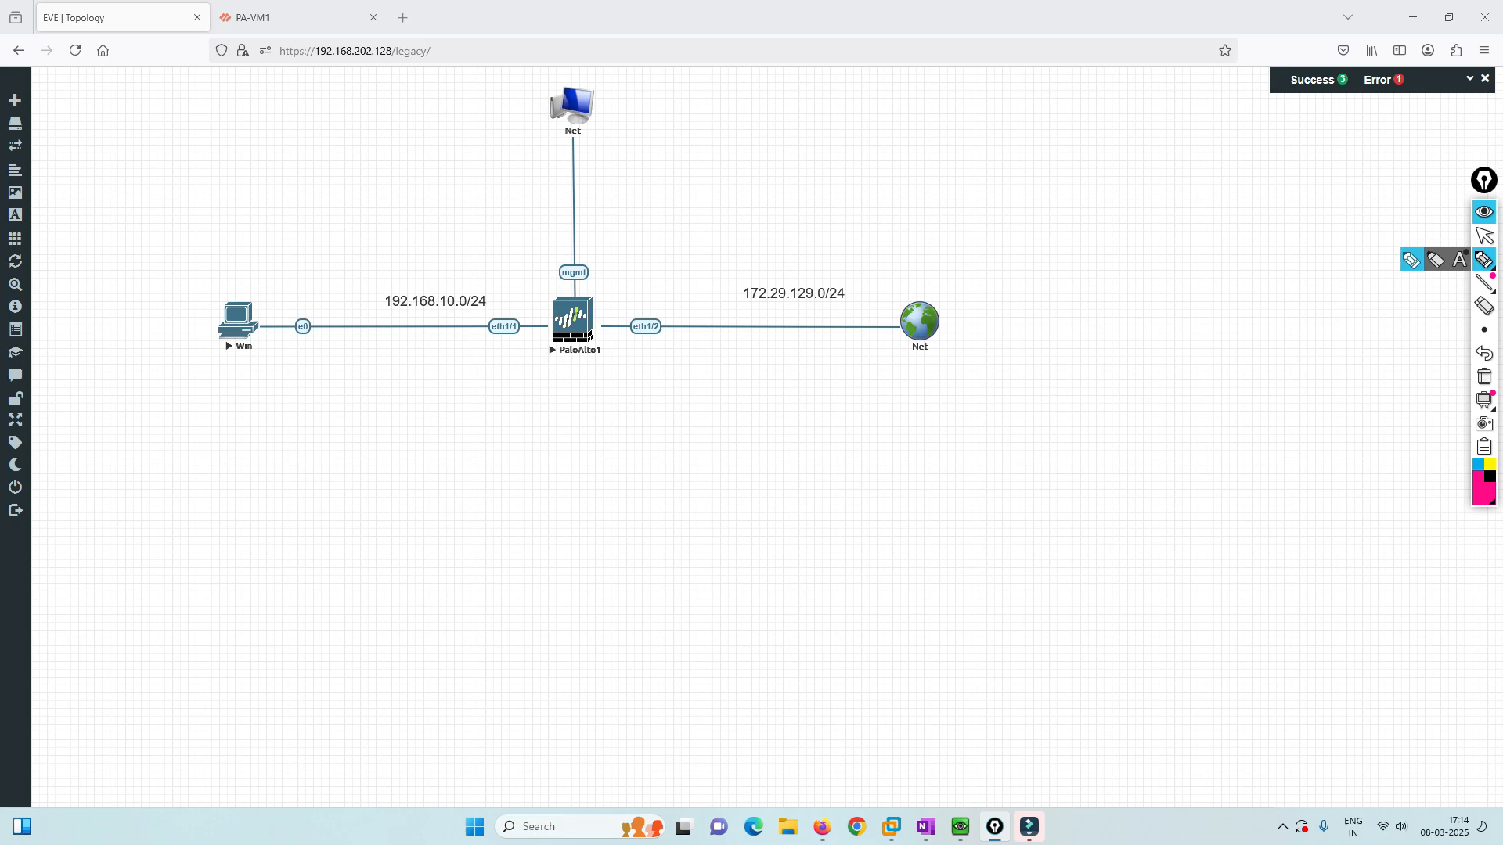
drag(745, 345, 747, 382)
drag(736, 367, 757, 367)
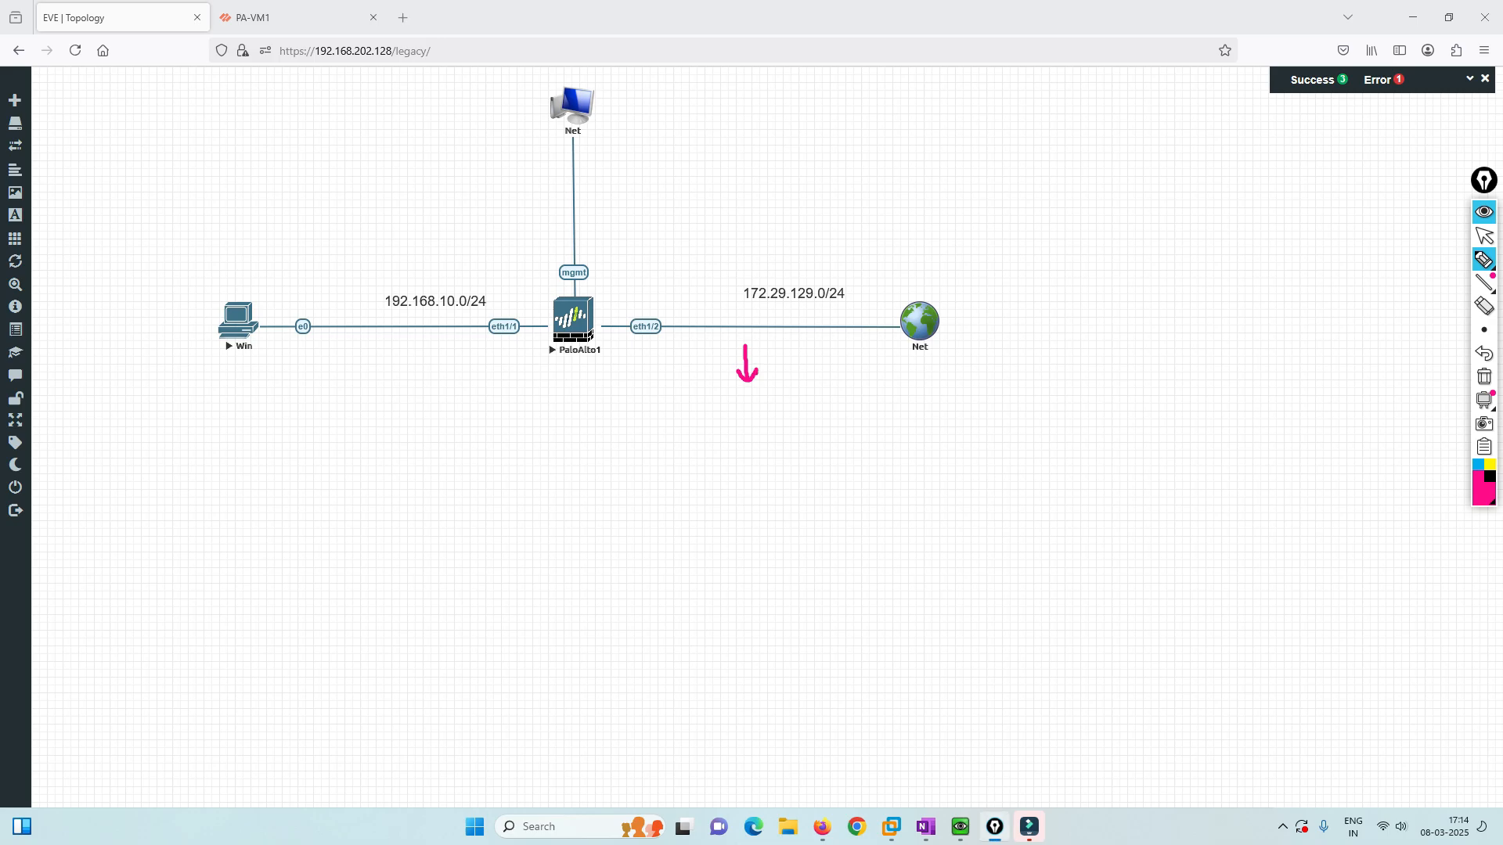
mouse_move(731, 413)
mouse_down()
mouse_move(768, 405)
mouse_move(742, 479)
mouse_up()
mouse_move(736, 449)
mouse_down()
mouse_move(786, 468)
mouse_move(734, 485)
mouse_move(841, 430)
mouse_move(821, 485)
mouse_move(875, 443)
mouse_move(836, 432)
mouse_up()
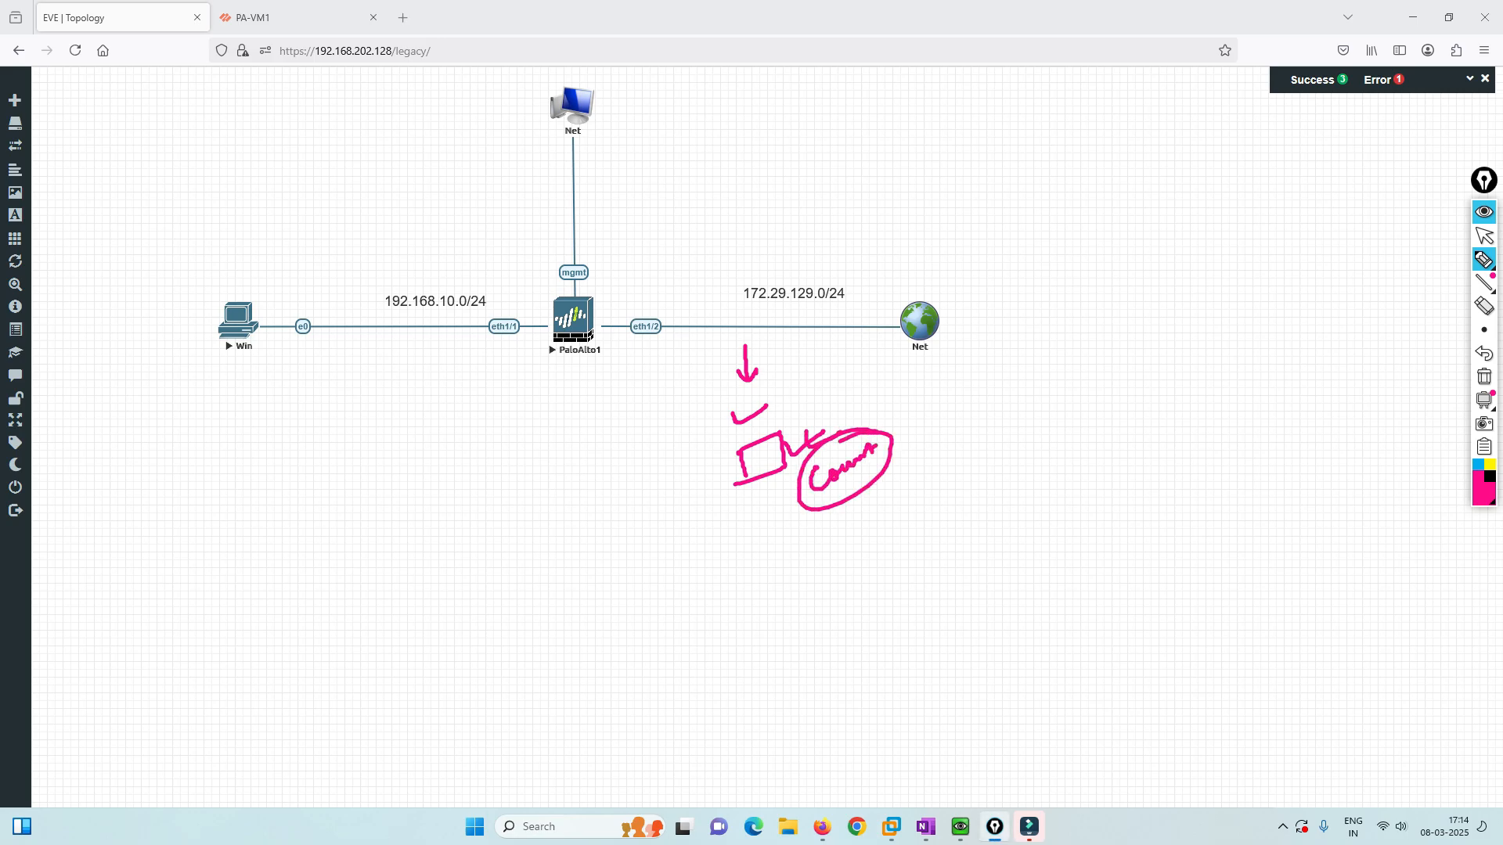